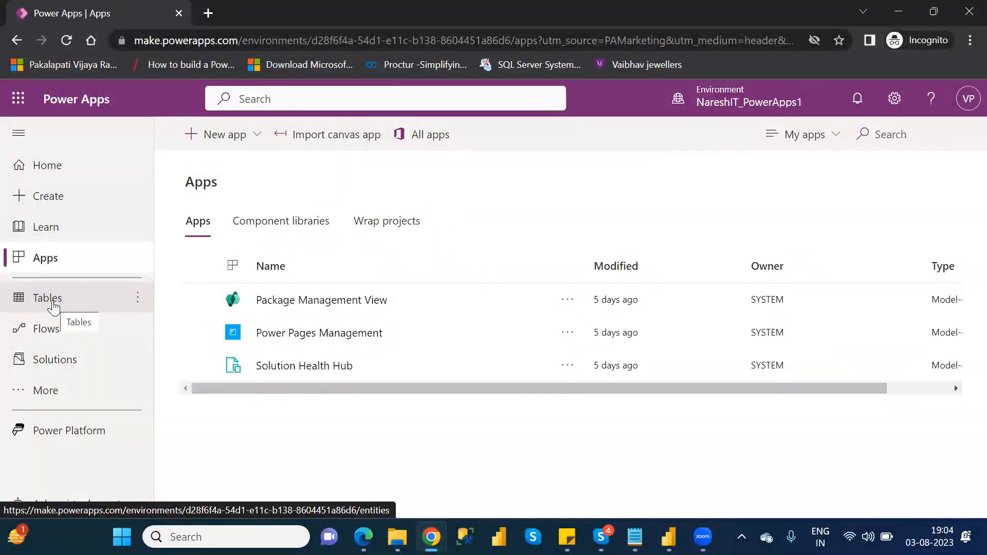
Step: Open the Tables list and scroll through the recommended tables
left_click(54, 307)
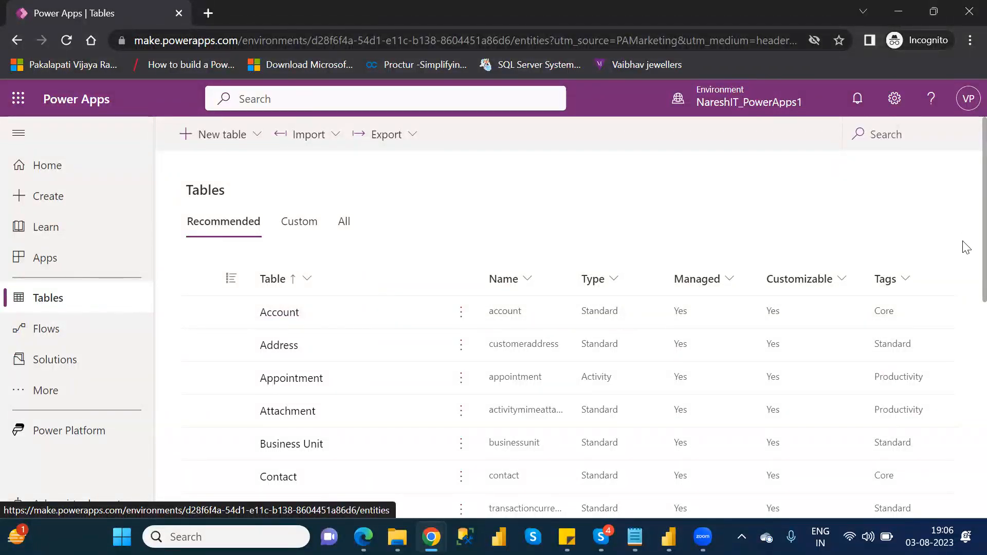
scroll(966, 257, "down", 1)
scroll(966, 257, "down", 5)
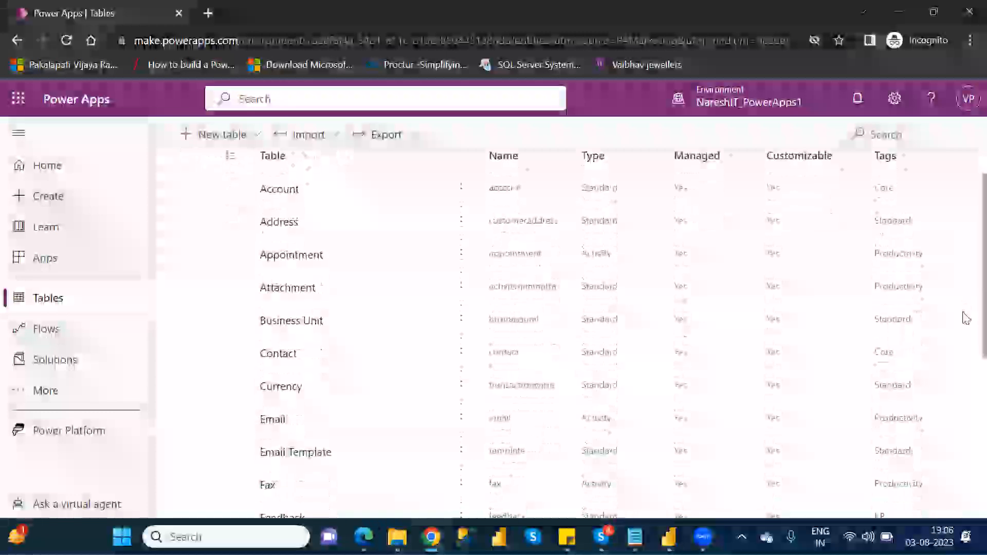
scroll(965, 416, "down", 4)
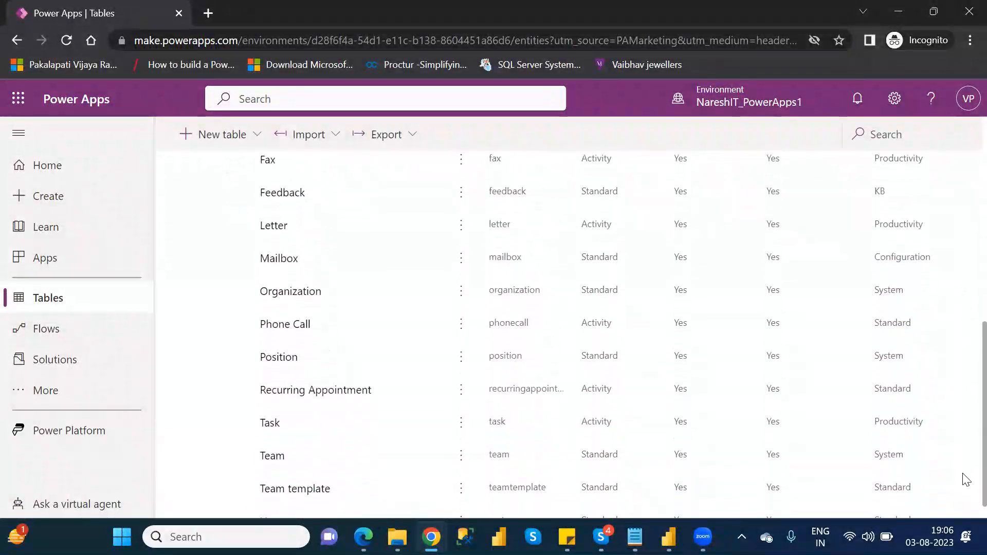
scroll(964, 350, "up", 10)
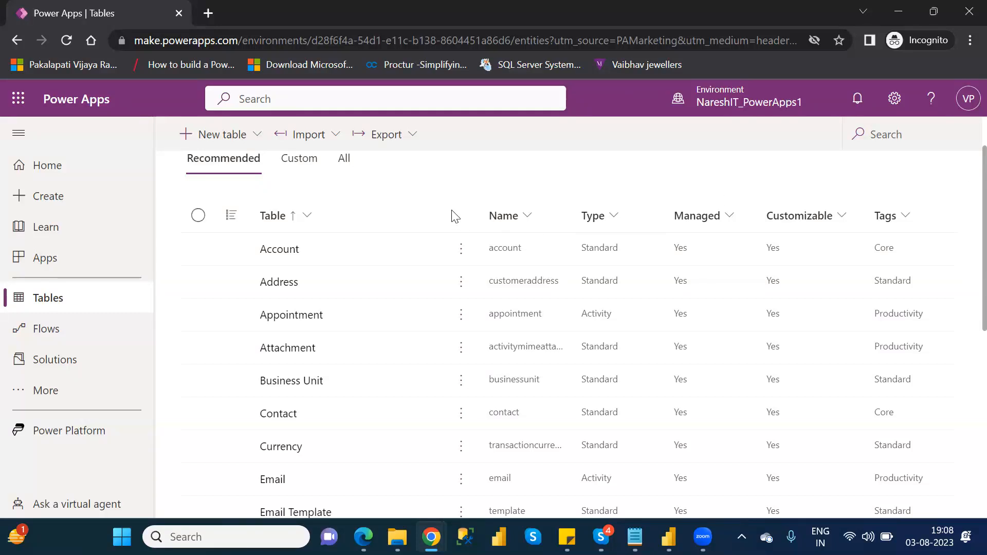
Step: Open the Account table and scroll down to browse its columns and sample records
left_click(278, 251)
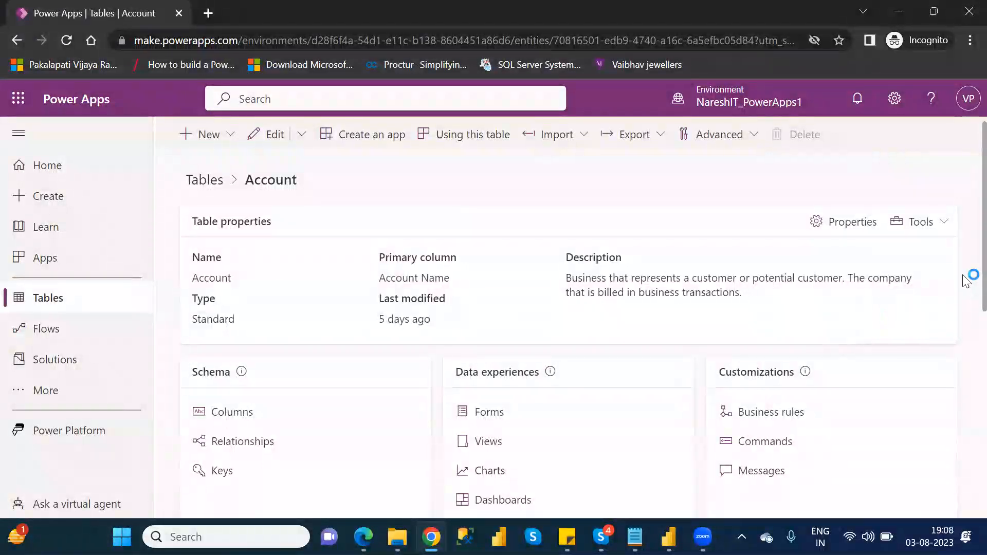
scroll(964, 355, "down", 1)
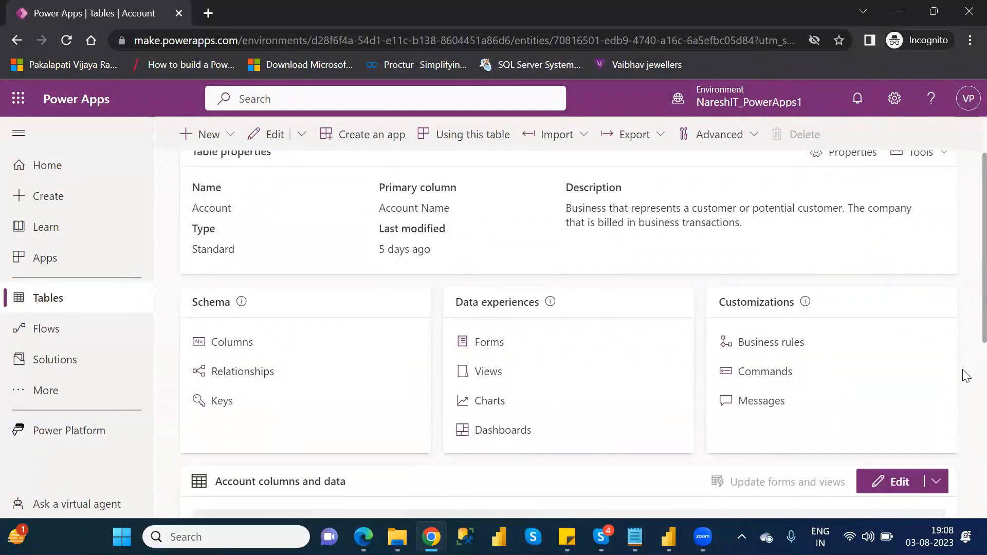
scroll(965, 435, "down", 3)
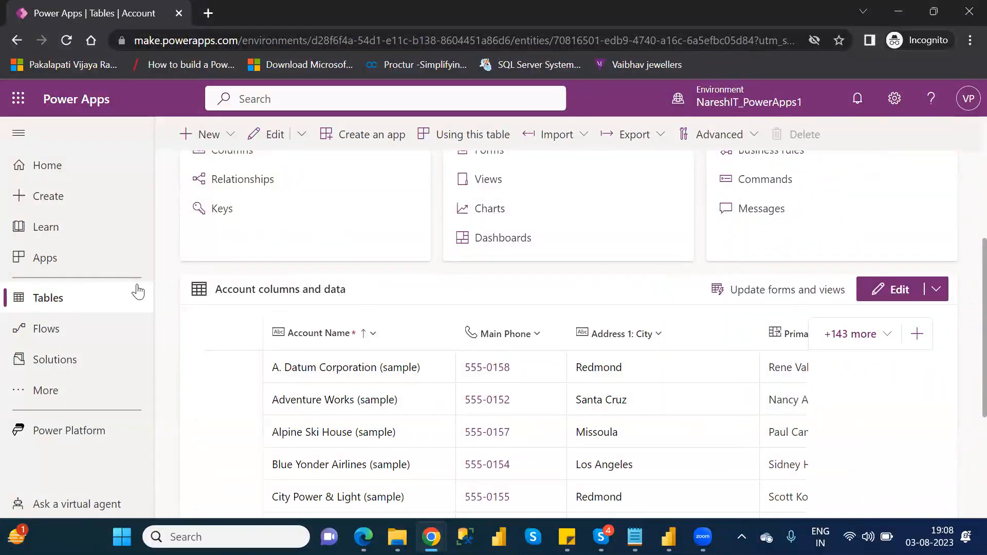
left_click(77, 303)
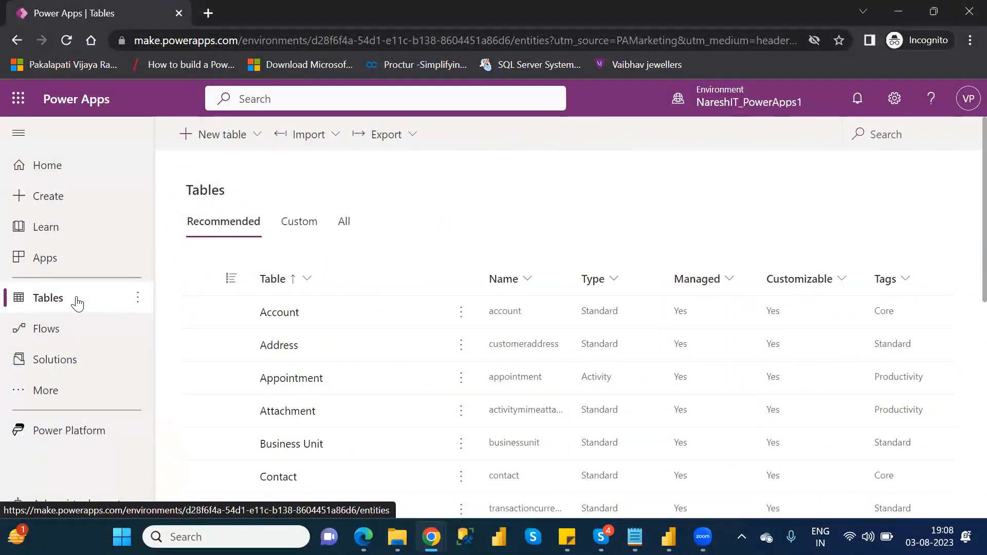
left_click(278, 313)
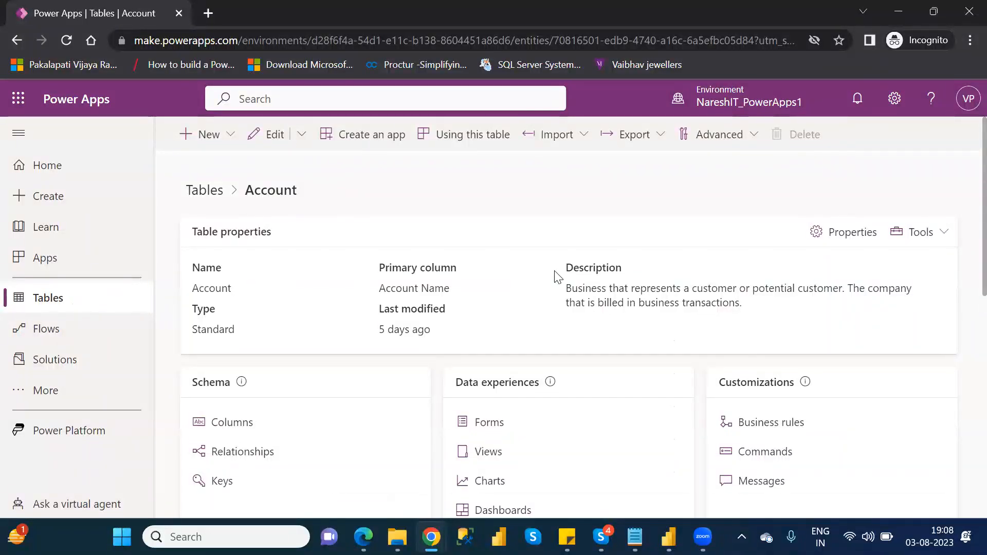
scroll(964, 247, "down", 1)
scroll(965, 269, "down", 5)
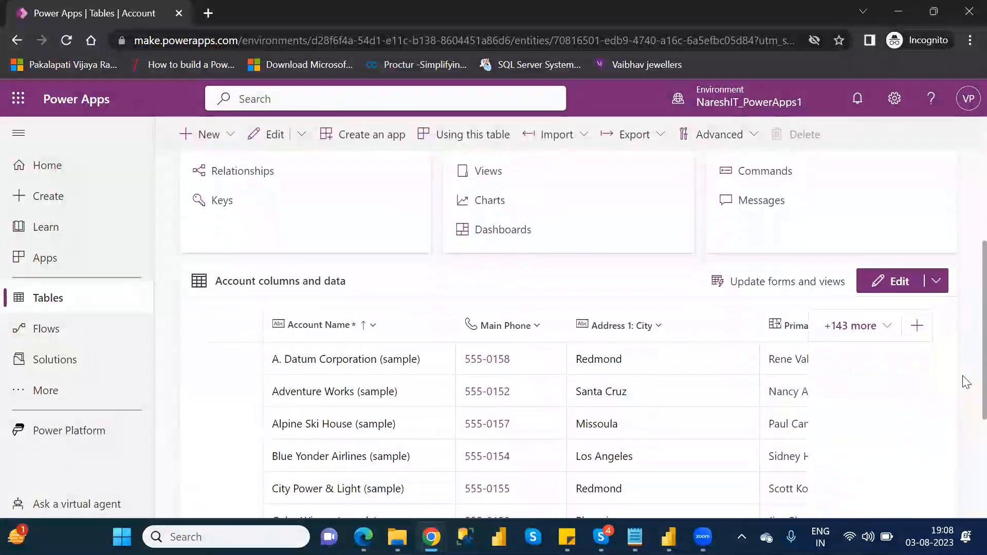
scroll(966, 381, "down", 1)
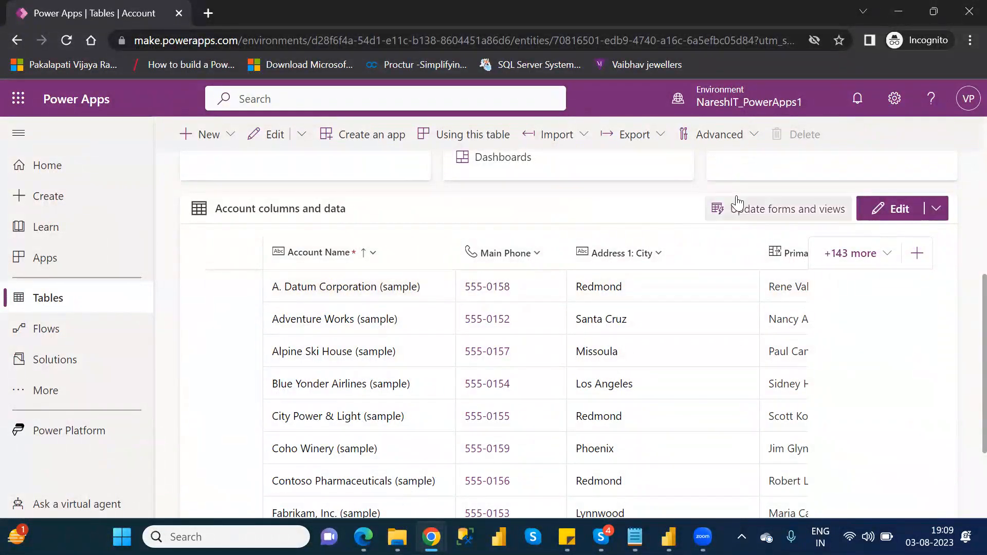
Step: Open Advanced settings from the settings panel in a new Dynamics 365 tab, closing the duplicate tab
left_click(895, 100)
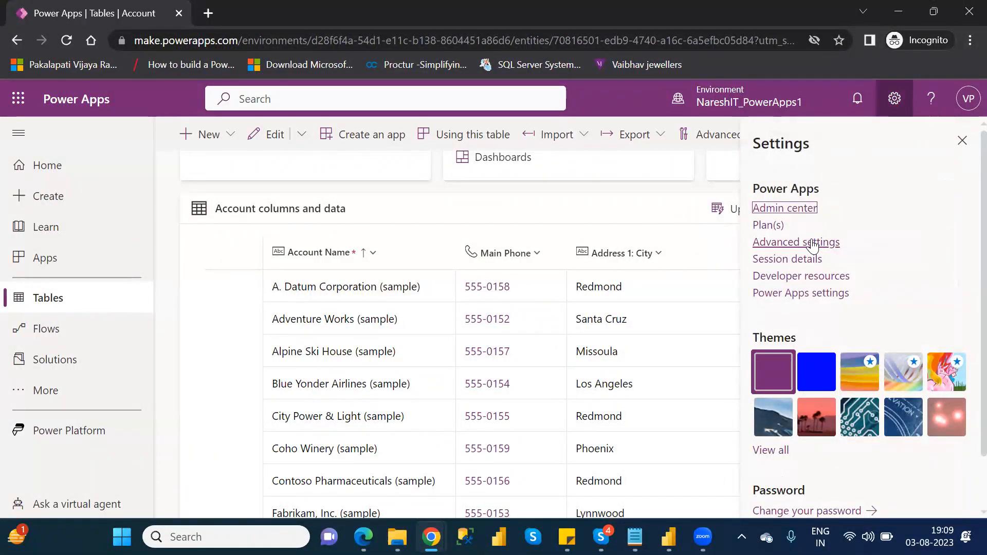
left_click(812, 243)
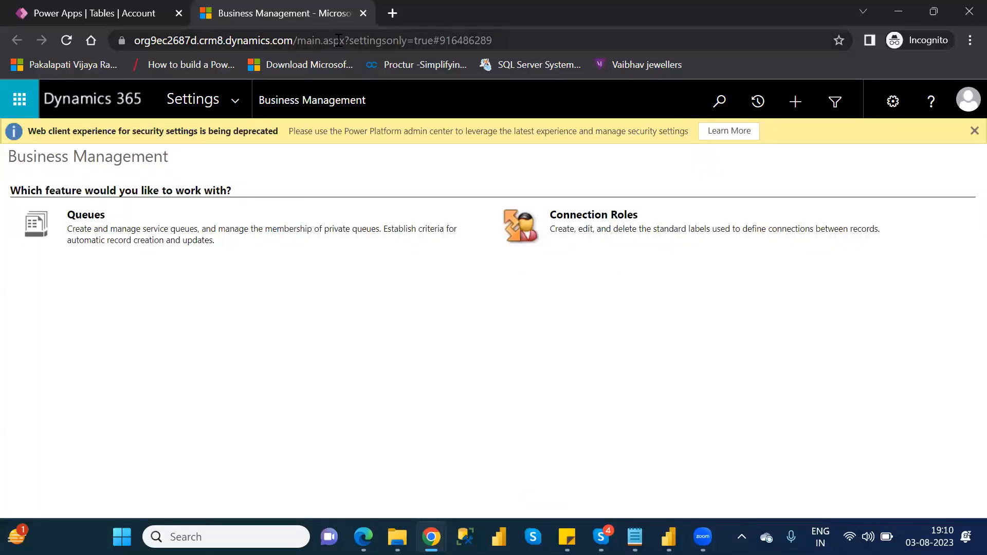
left_click(130, 12)
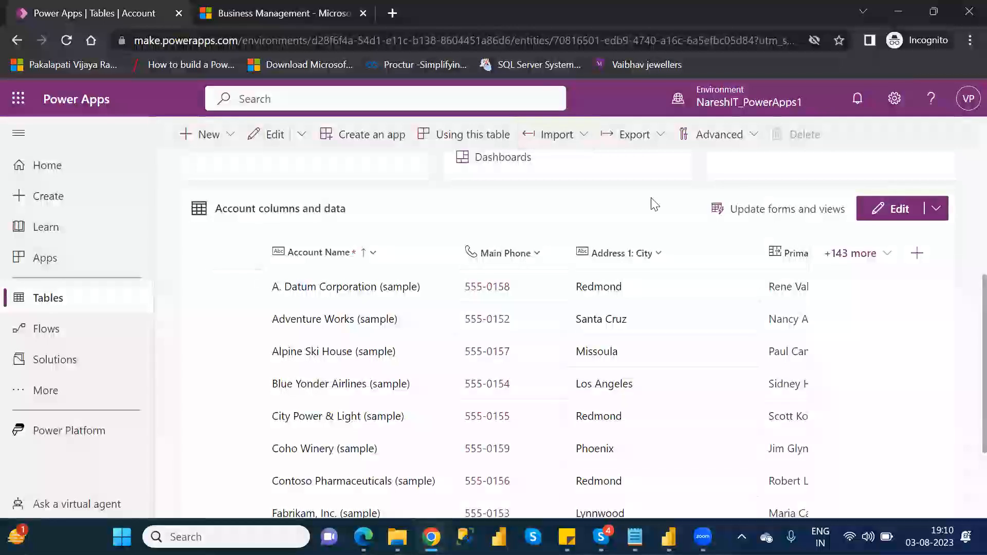
left_click(894, 100)
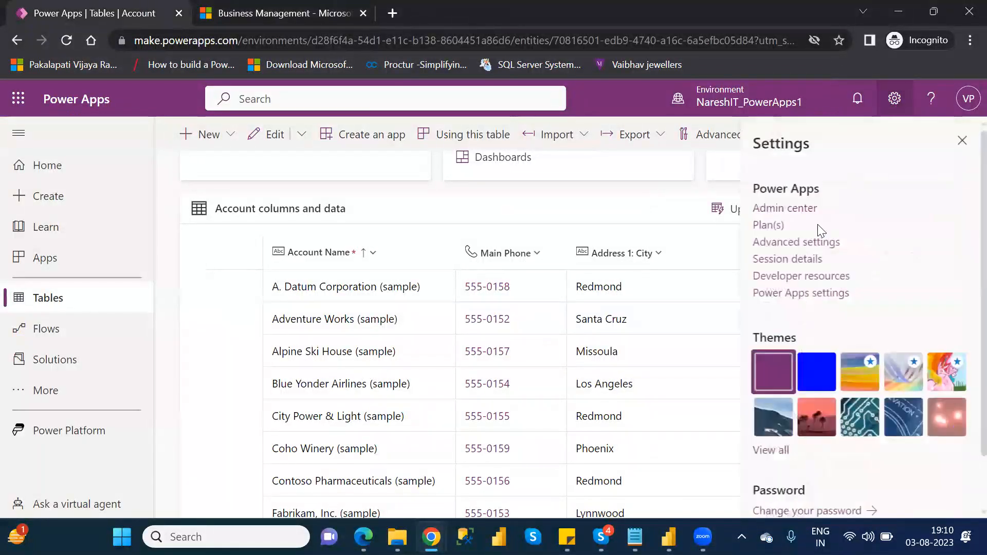
left_click(792, 242)
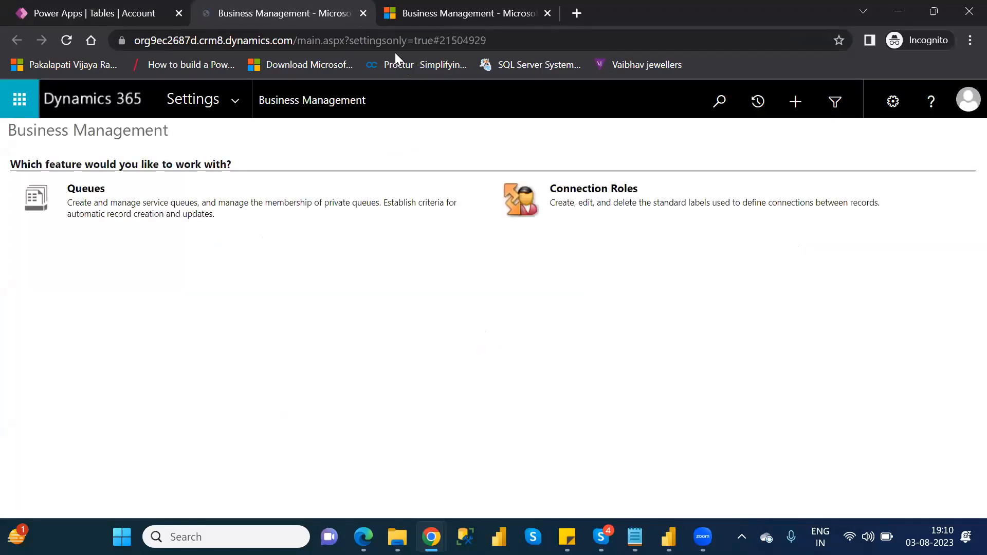
left_click(547, 16)
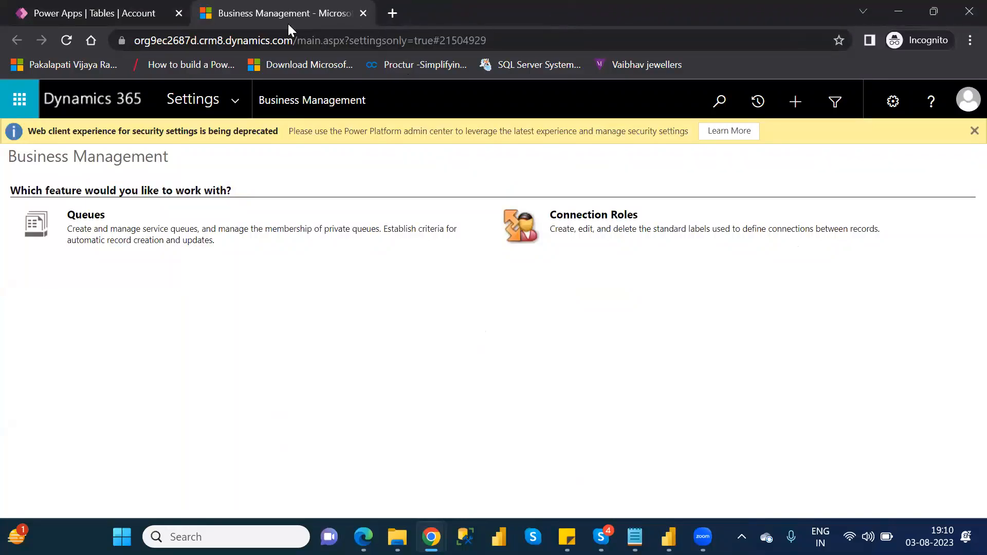
Step: Go to Data Management, open Sample Data, remove the sample data and close the dialog
left_click(235, 94)
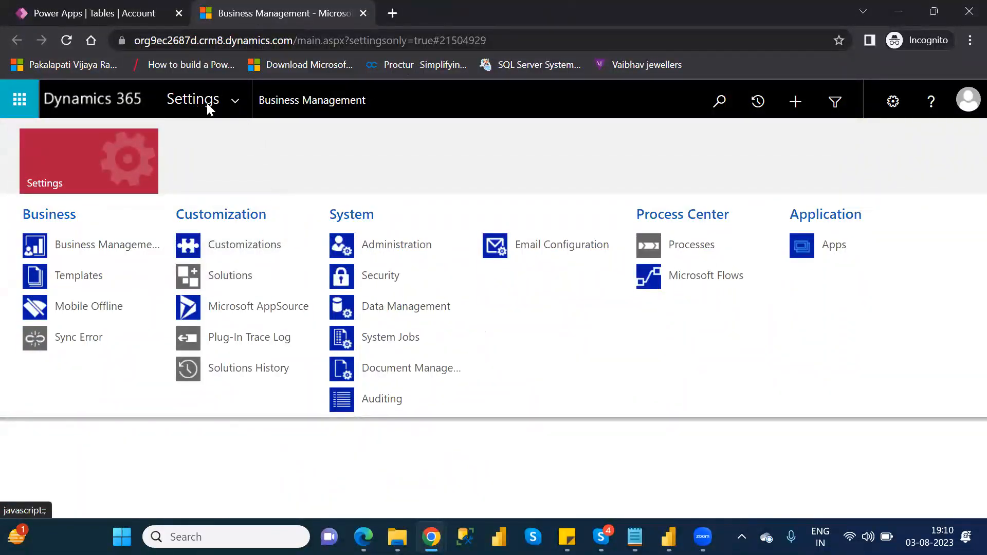
left_click(237, 98)
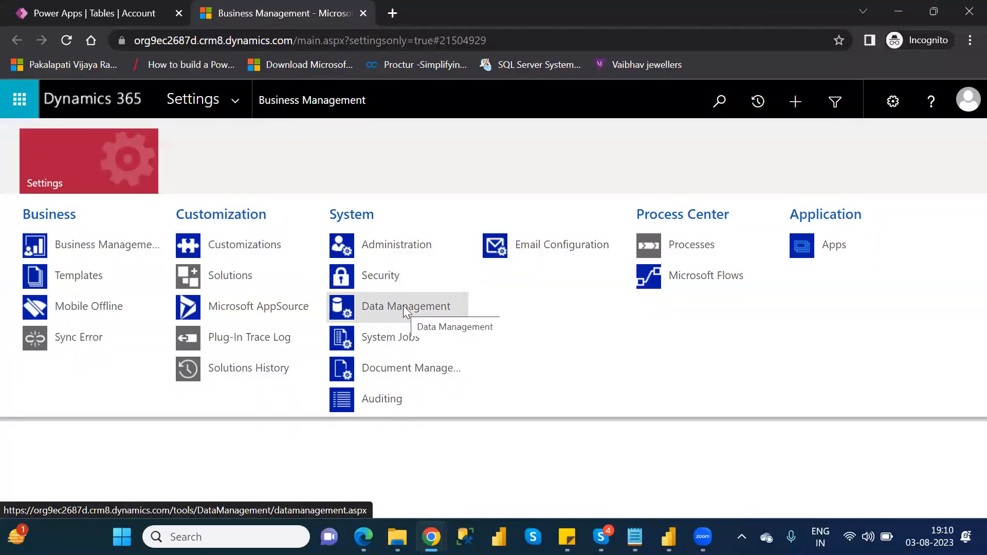
left_click(403, 305)
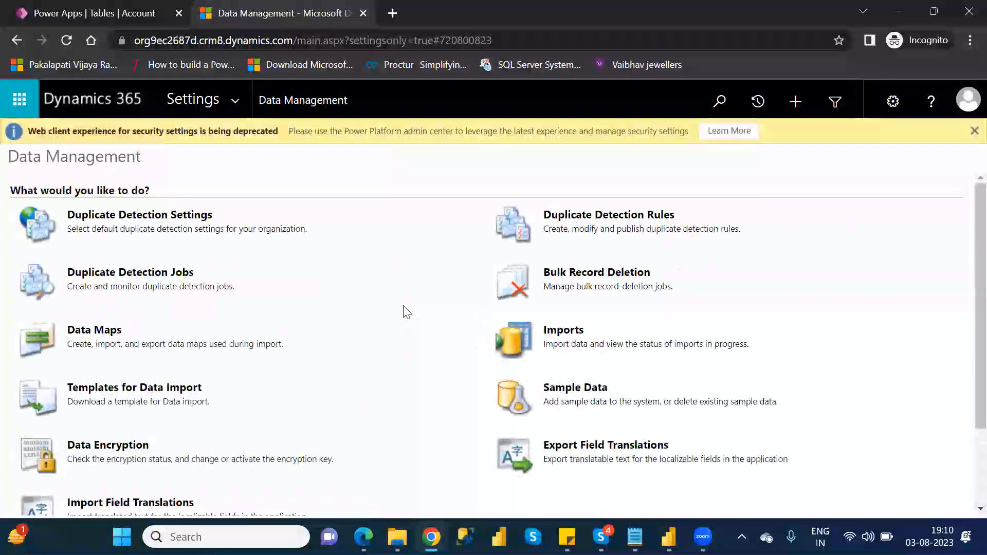
left_click(580, 390)
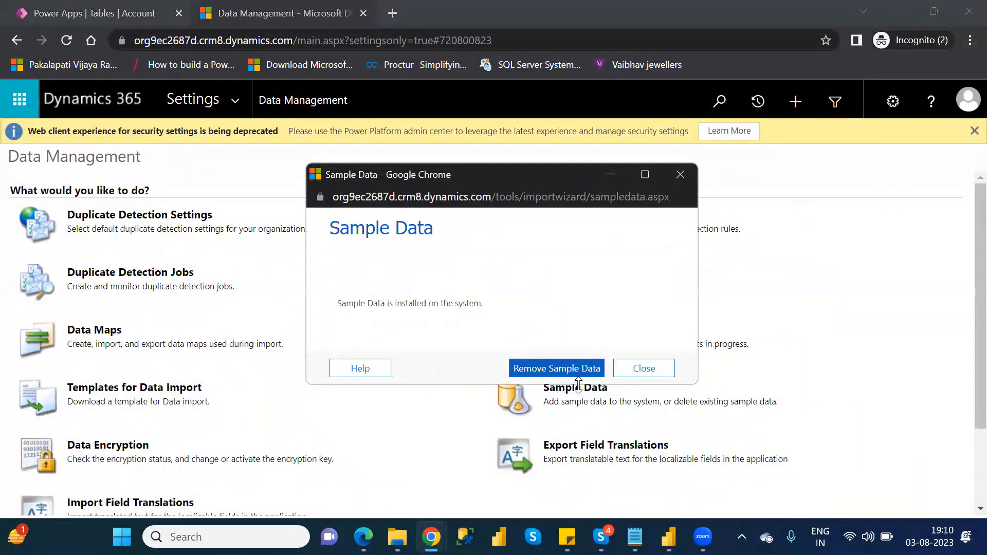
left_click(535, 369)
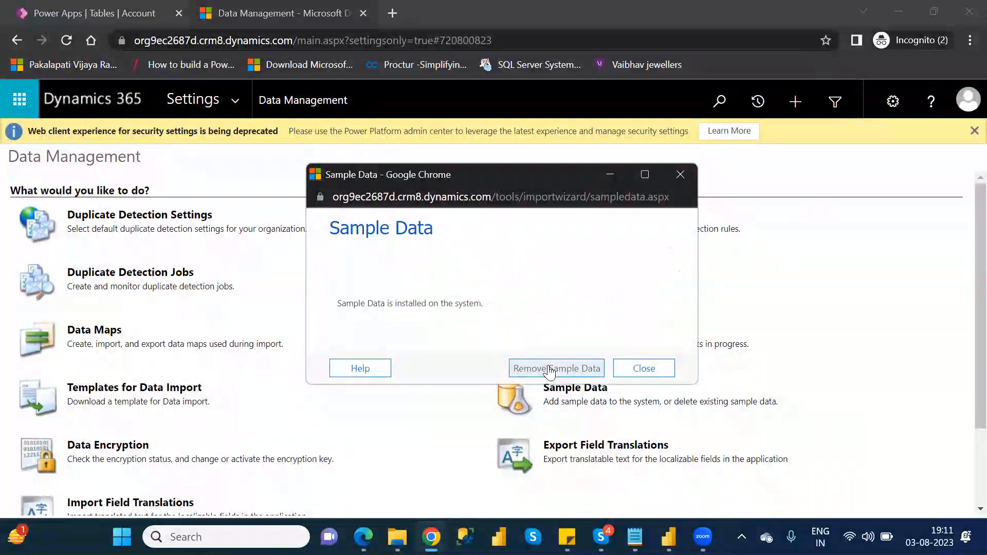
left_click(549, 369)
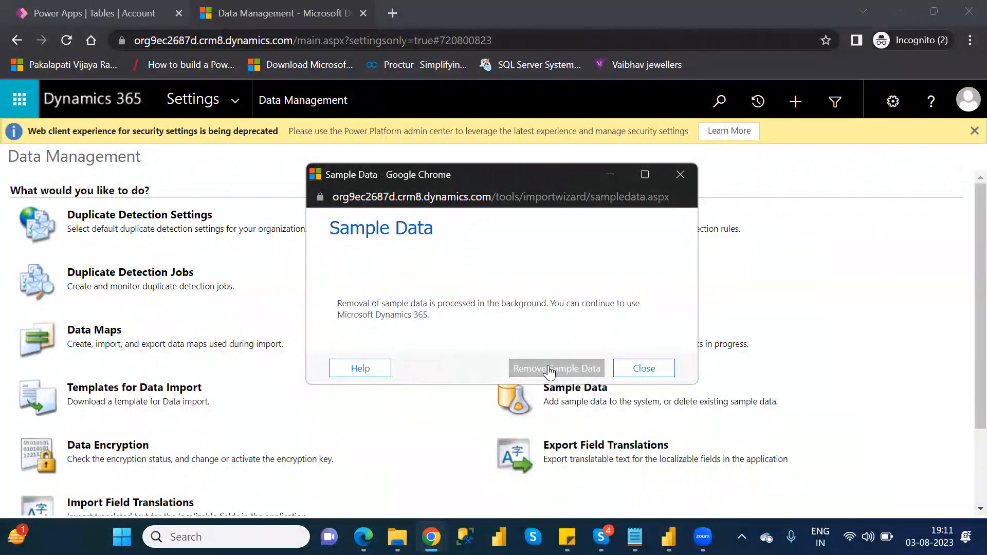
left_click(655, 368)
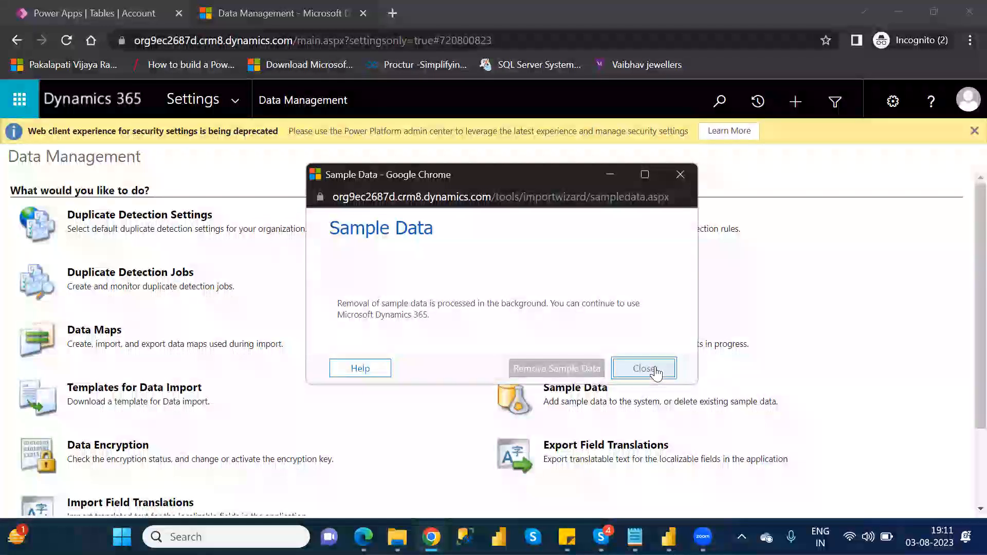
Step: Close the Dynamics 365 tab, reload the Tables list and reopen the Account table to check its data
left_click(363, 14)
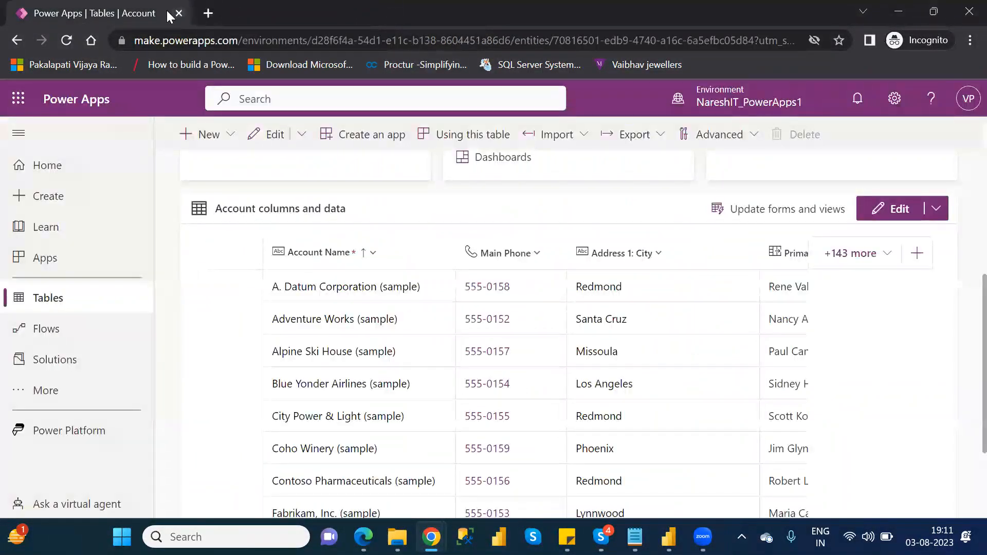
left_click(47, 302)
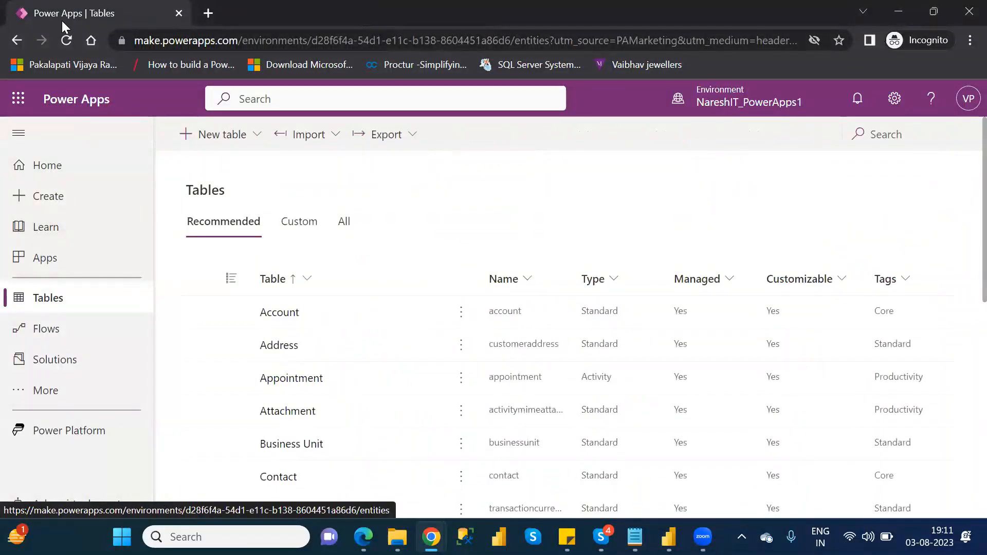
left_click(66, 41)
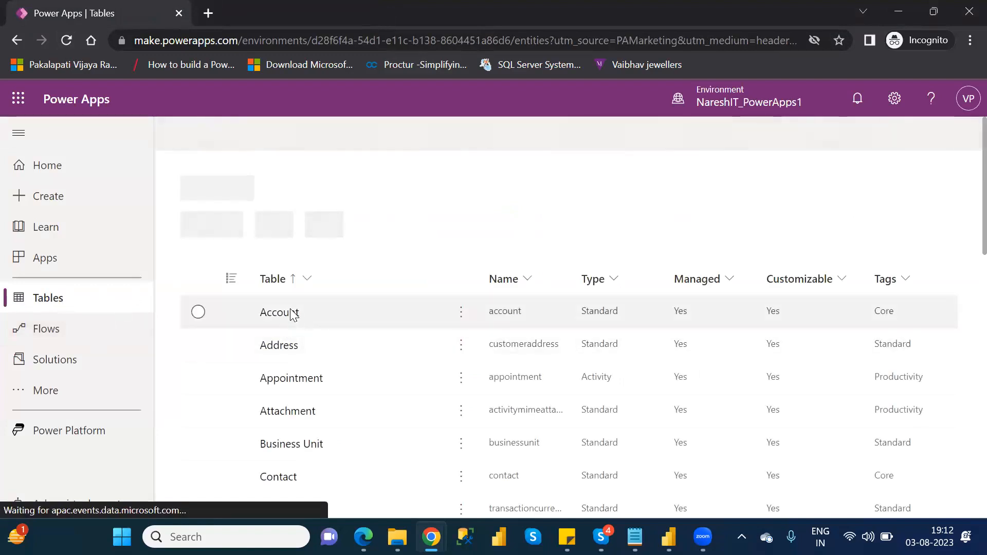
left_click(284, 315)
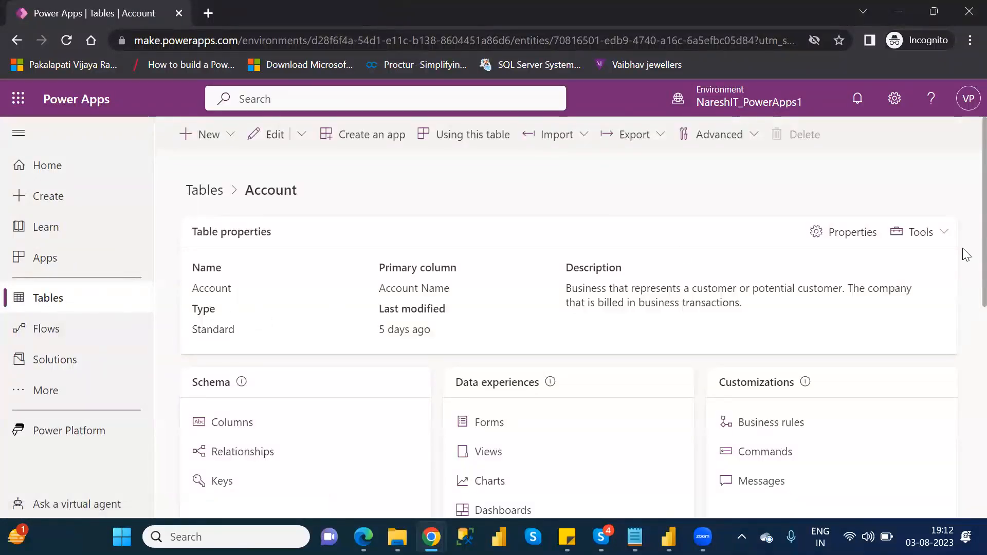
scroll(966, 260, "down", 6)
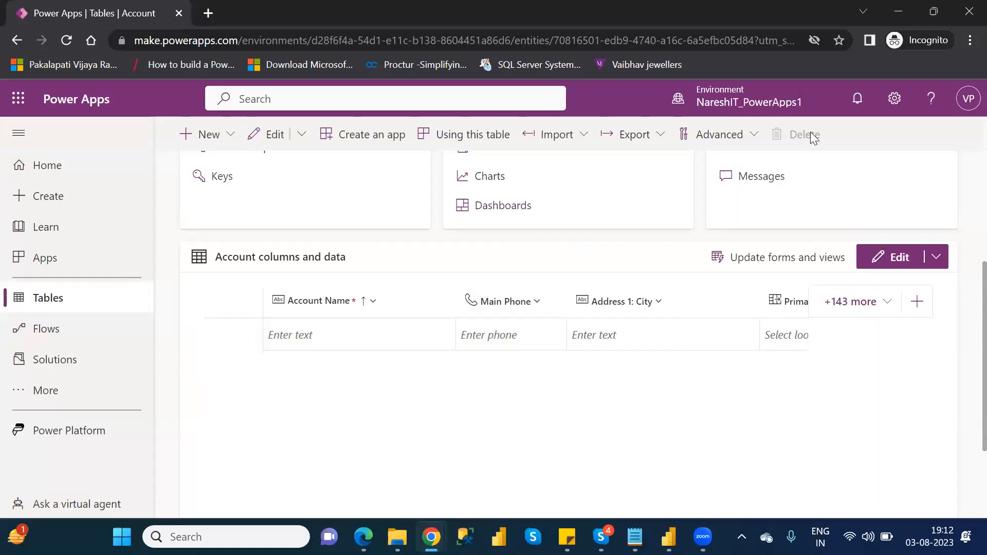
Step: Reopen Advanced settings, go to Data Management's Sample Data and install the sample data
left_click(895, 100)
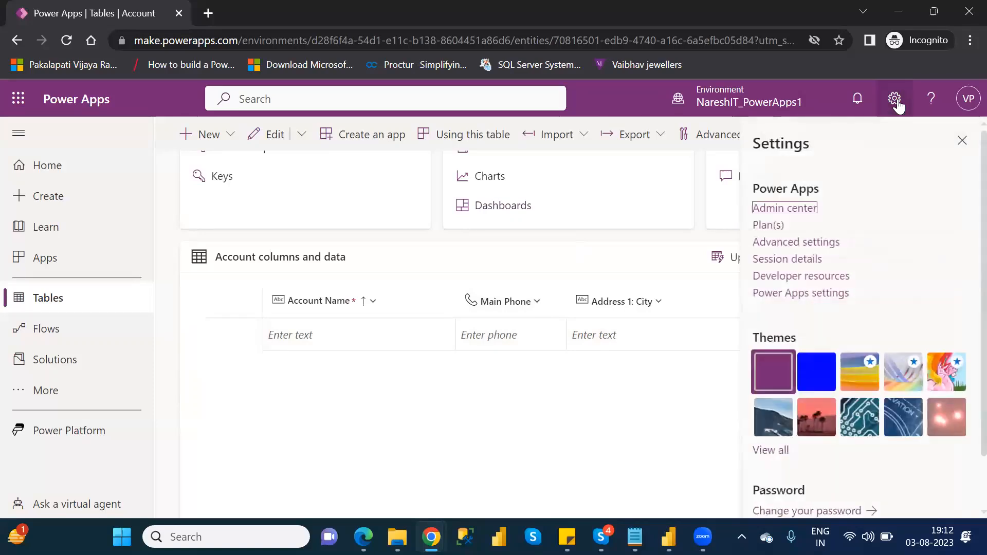
left_click(798, 243)
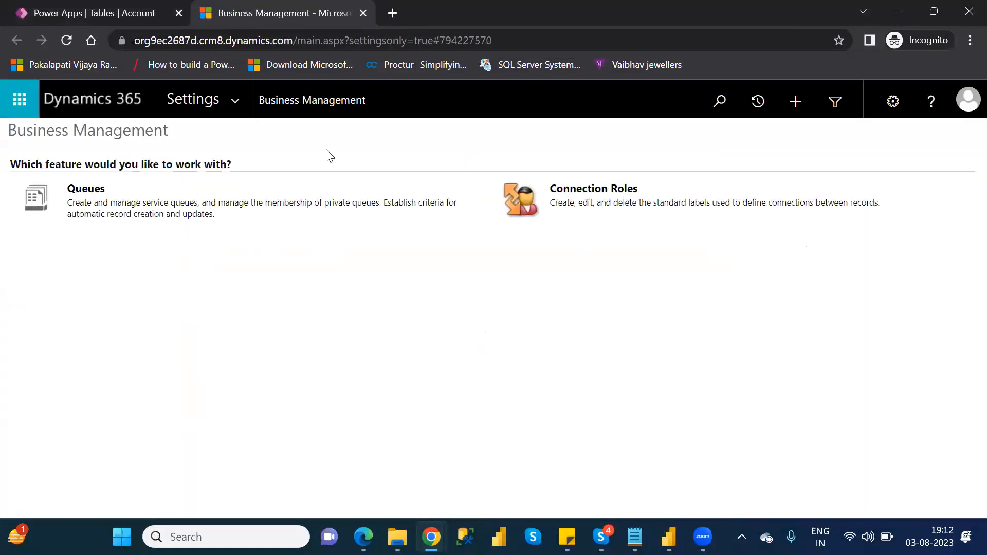
left_click(234, 100)
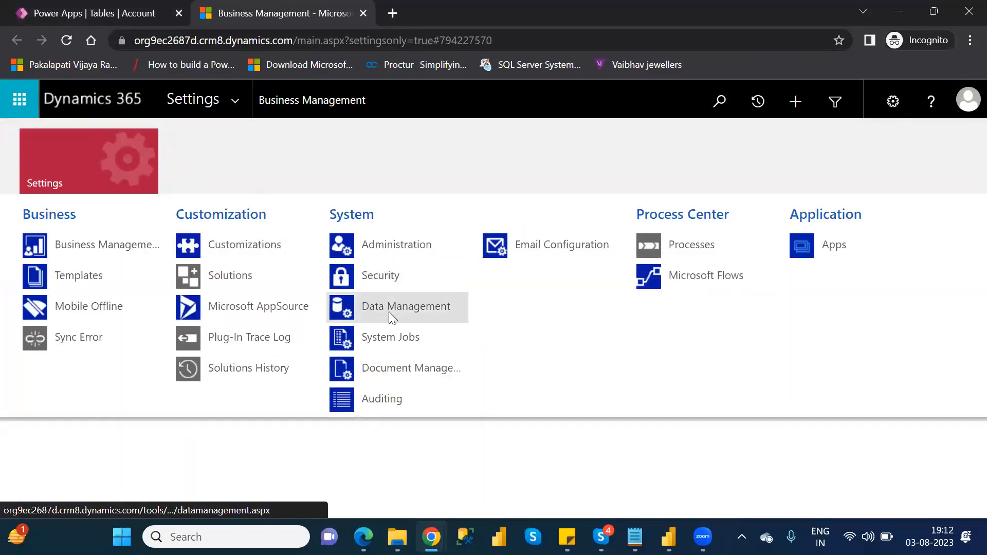
left_click(388, 312)
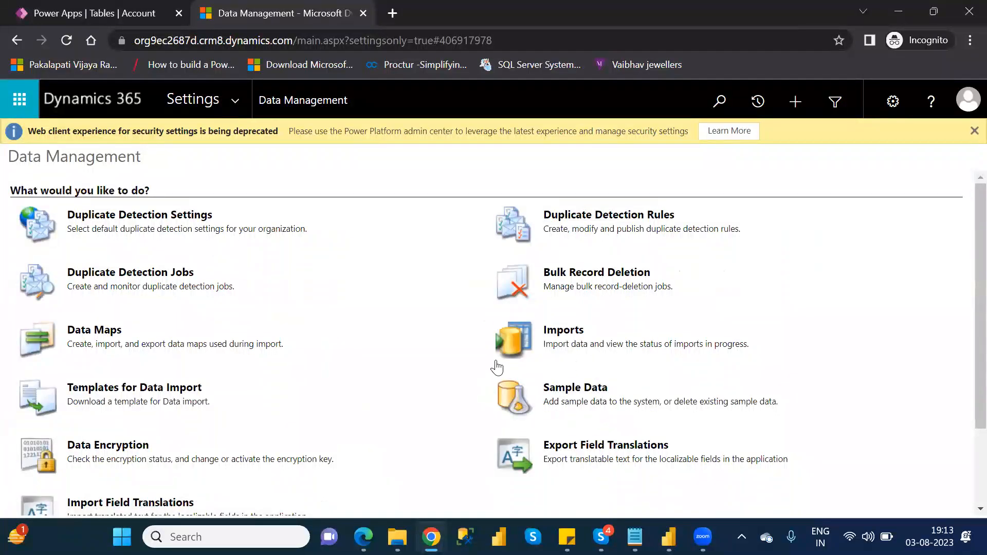
left_click(591, 391)
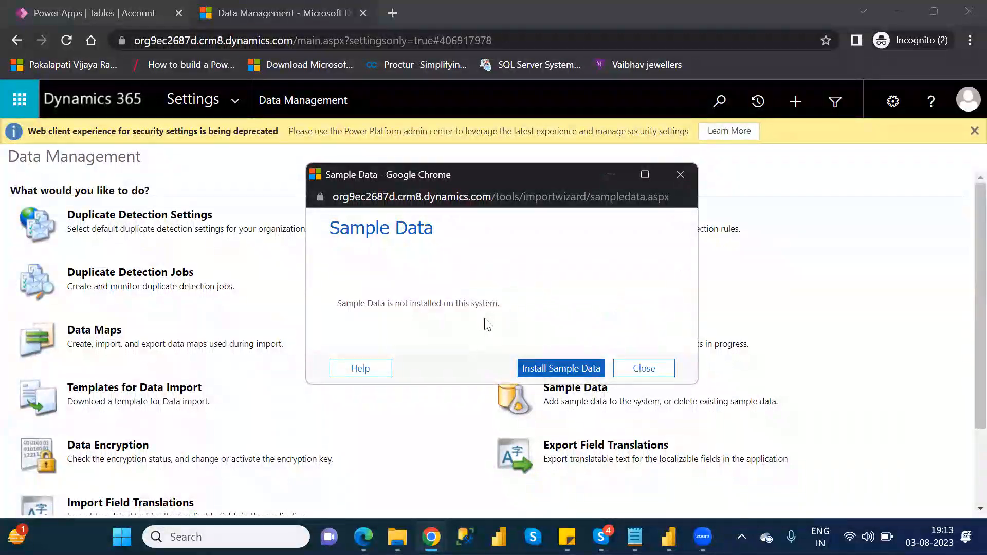
left_click(550, 370)
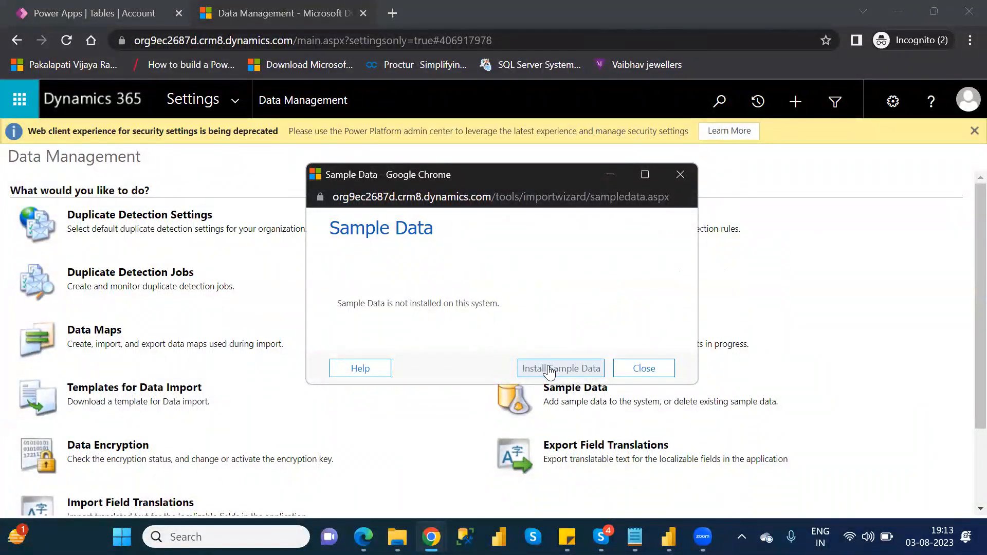
Step: Install the sample data, close the Sample Data dialog and close the Dynamics 365 tab
left_click(549, 370)
left_click(550, 370)
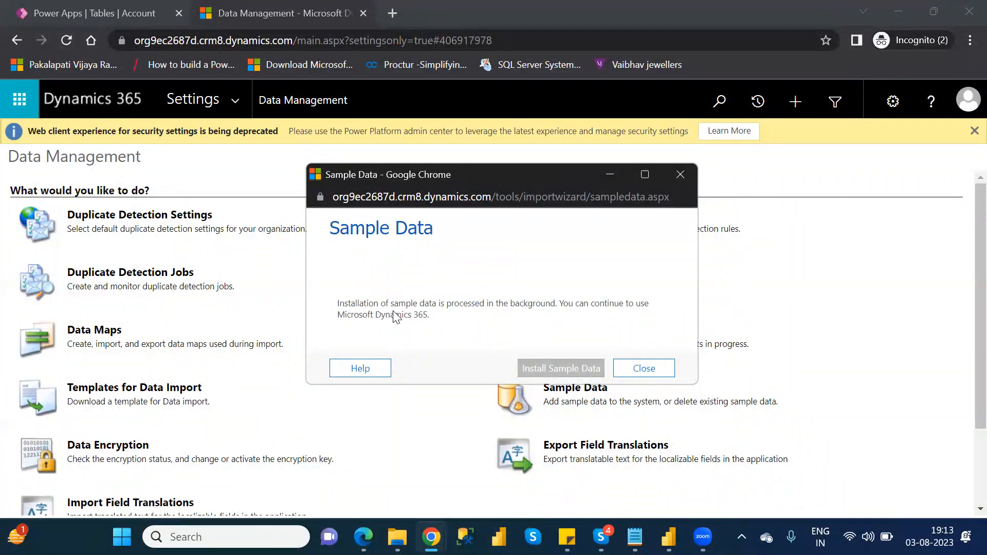
left_click(658, 365)
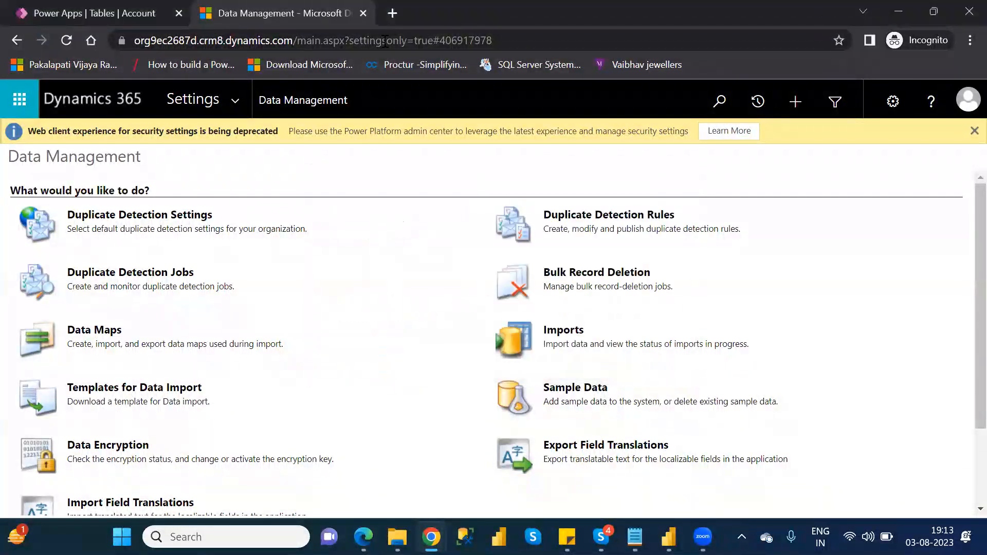
left_click(363, 14)
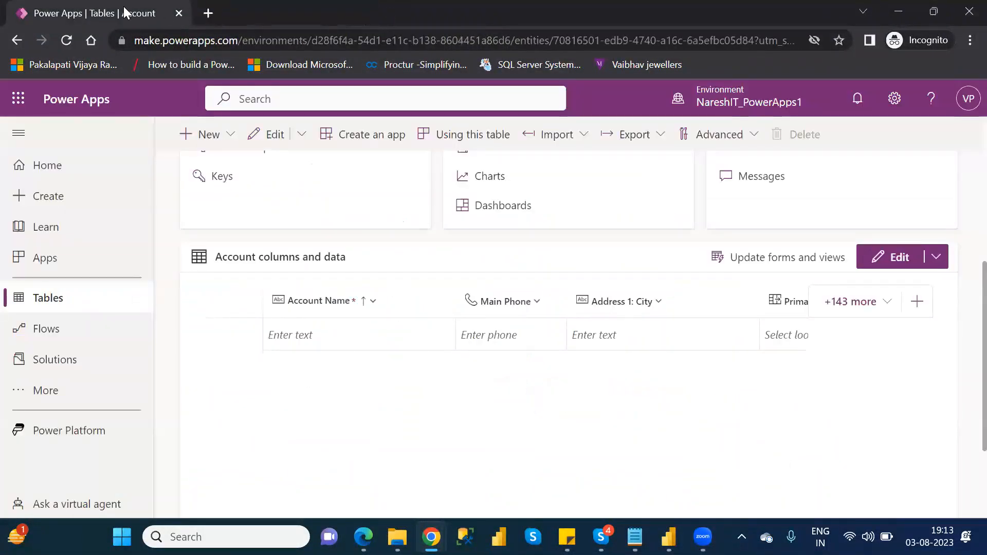
Step: Reload the Account table page and scroll through its columns and data
left_click(62, 43)
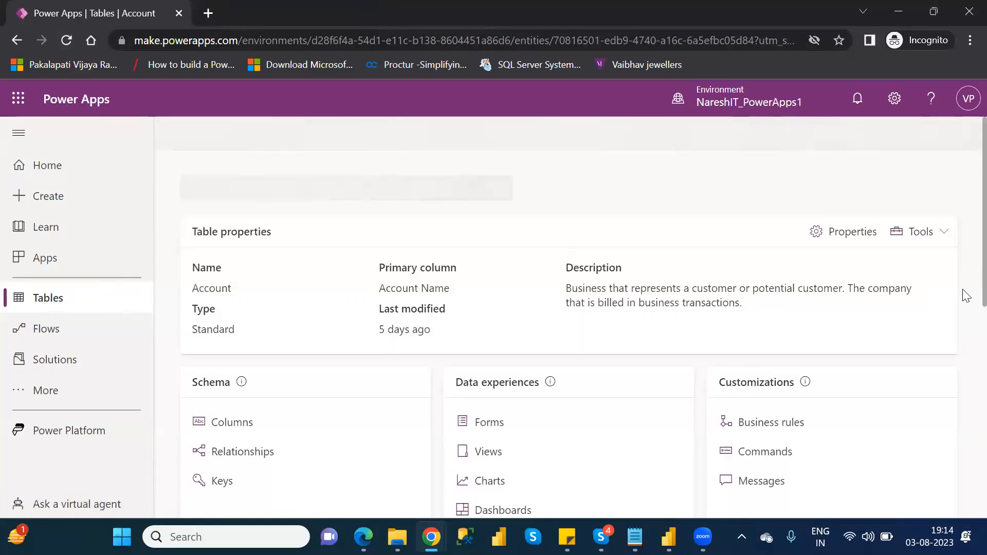
scroll(966, 298, "down", 2)
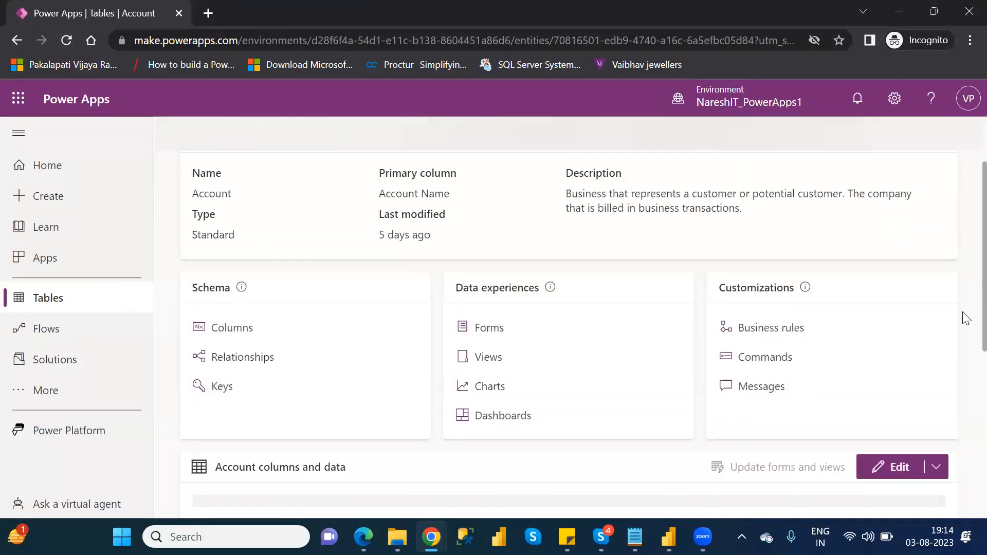
scroll(966, 375, "down", 2)
scroll(966, 401, "down", 2)
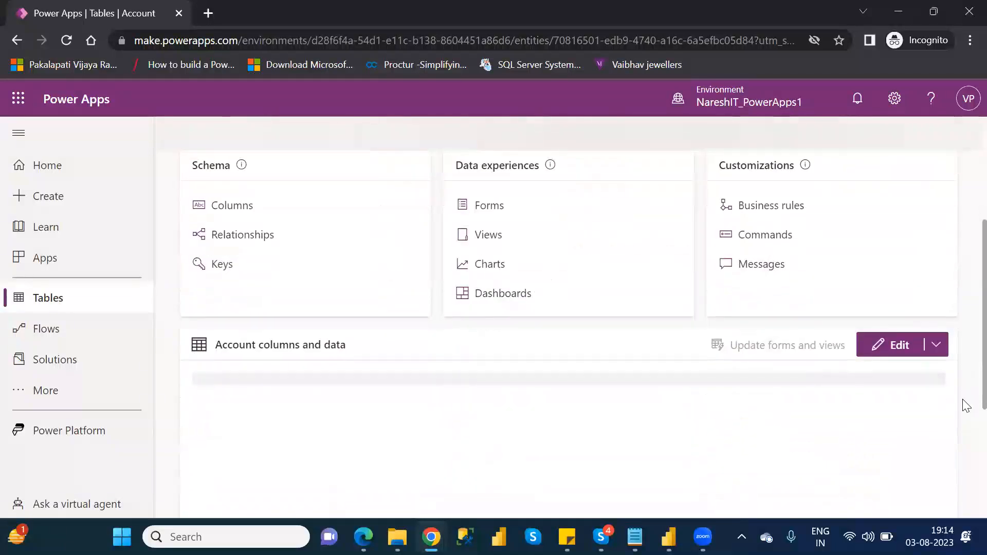
scroll(966, 429, "up", 1)
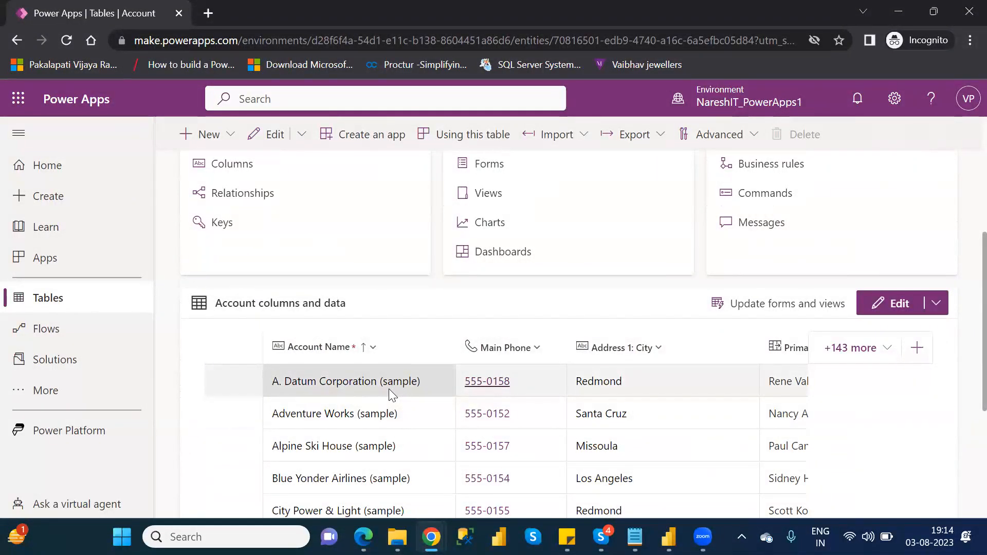
left_click(46, 299)
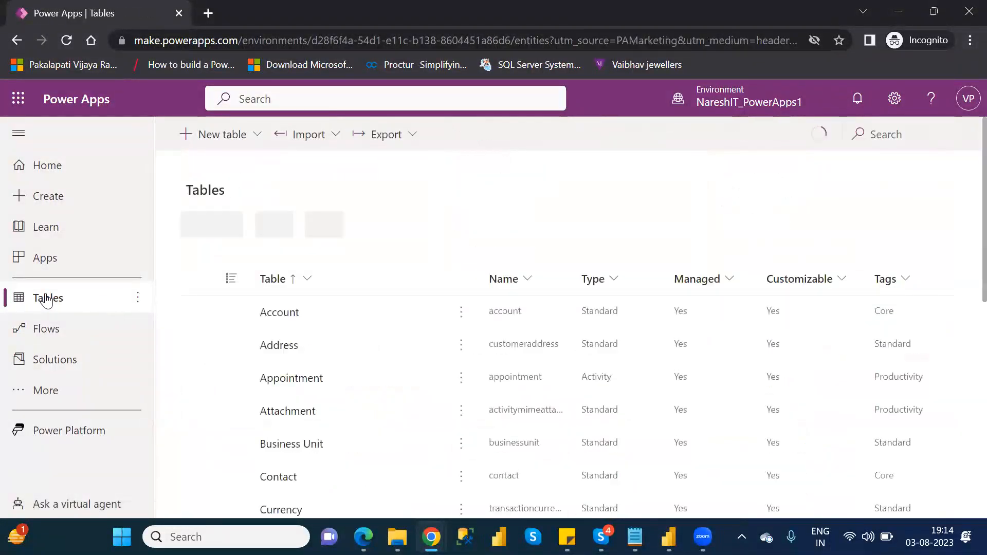
left_click(276, 315)
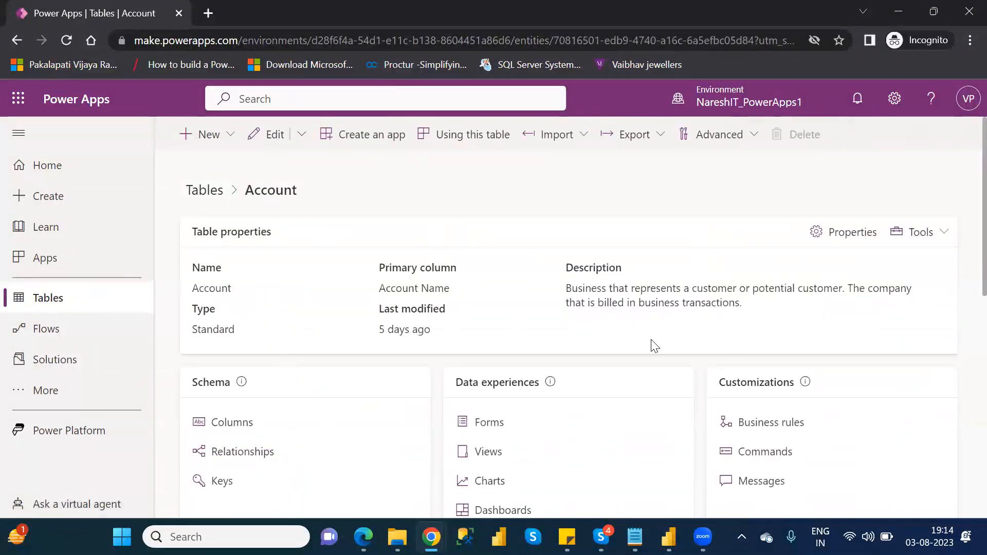
left_click_drag(963, 250, 963, 227)
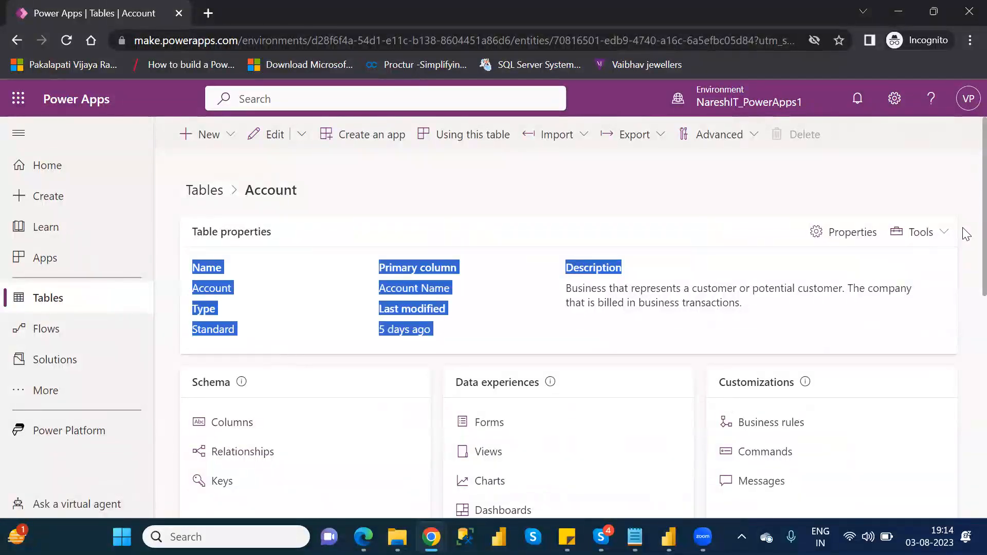
left_click(485, 201)
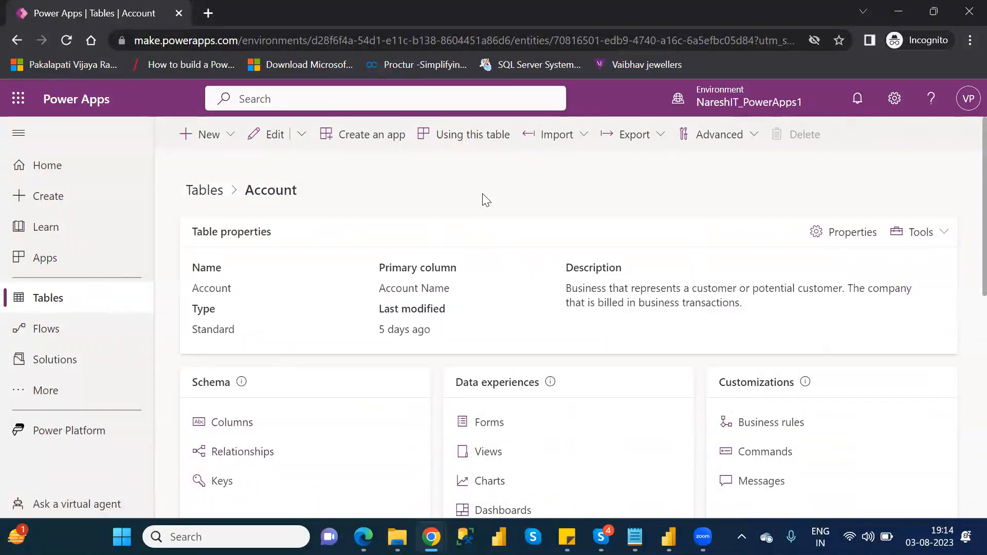
left_click(220, 137)
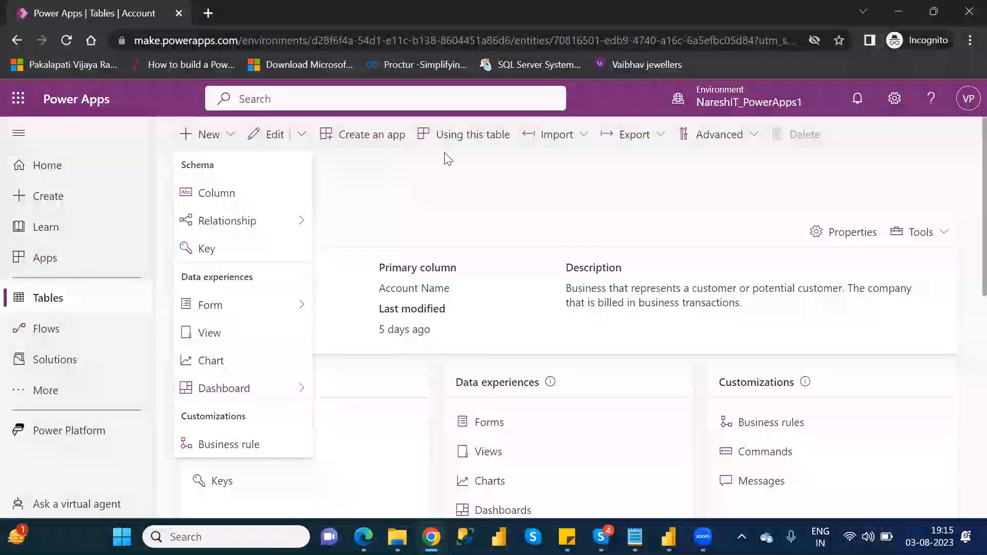
left_click(449, 195)
left_click(50, 296)
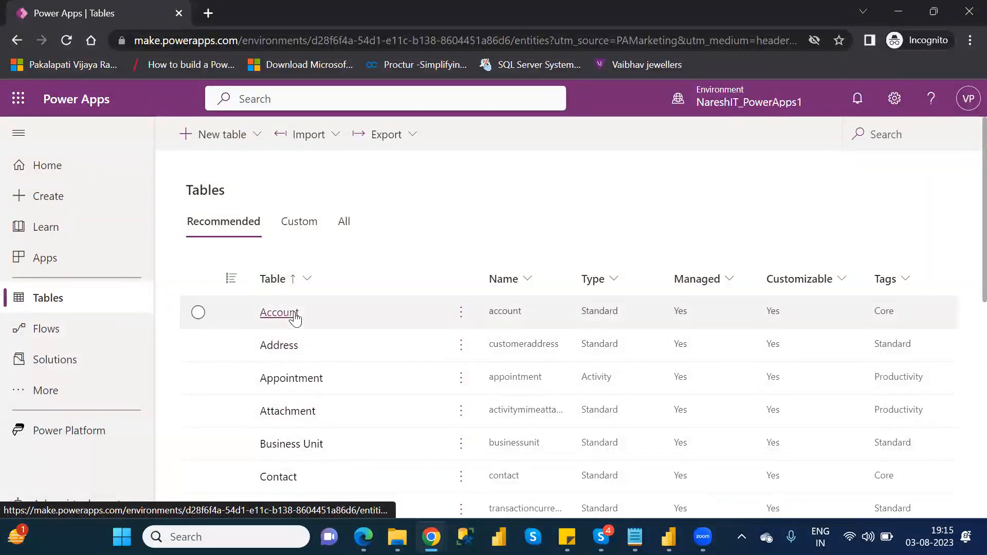
Step: Start a Dataverse app from Create and add a new Microsoft Dataverse connection with the signed-in account, allowing access
left_click(62, 201)
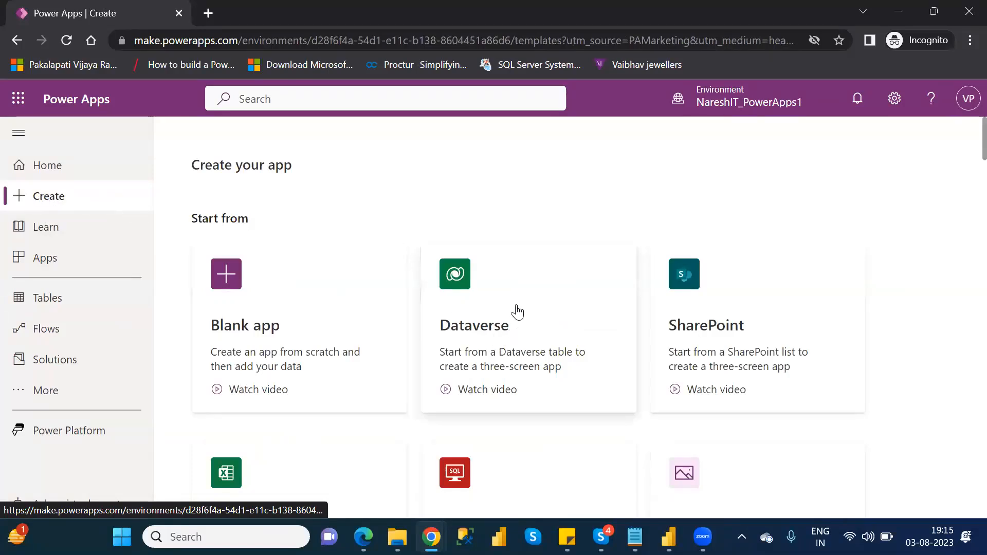
left_click(547, 308)
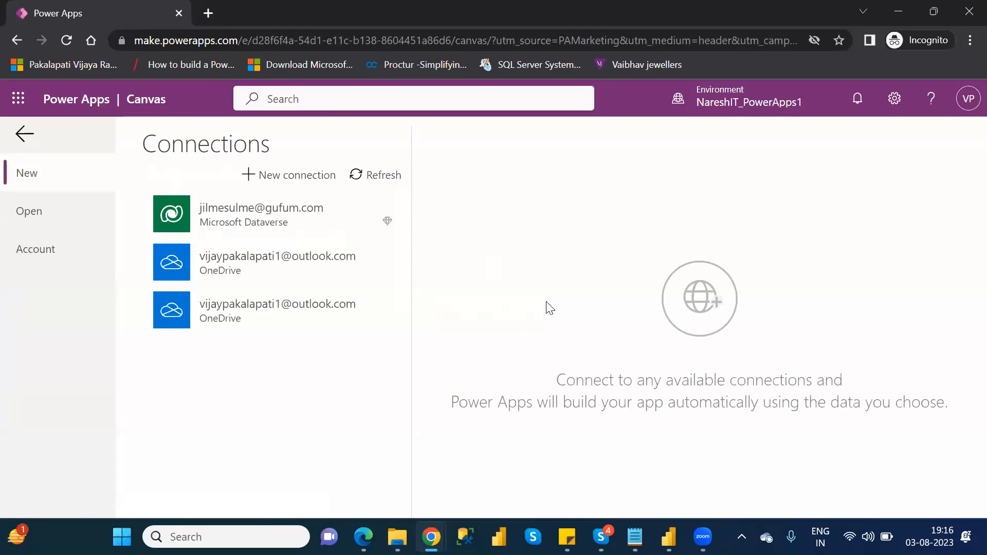
left_click(283, 172)
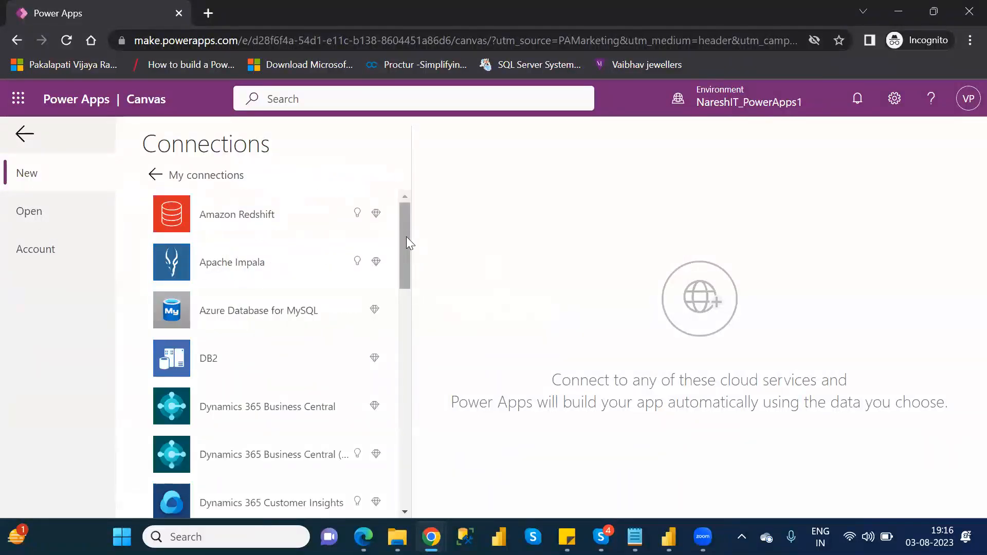
left_click_drag(406, 237, 418, 383)
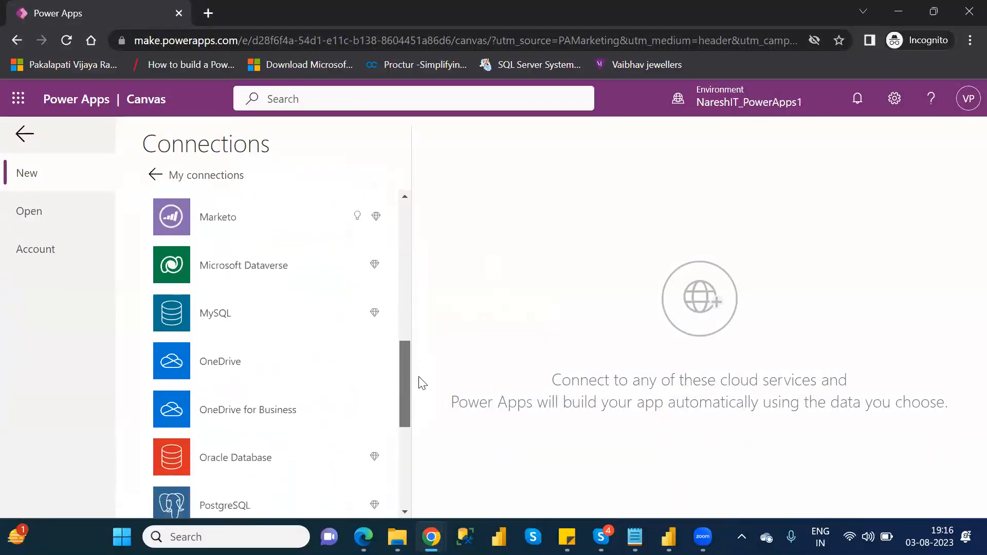
left_click(242, 277)
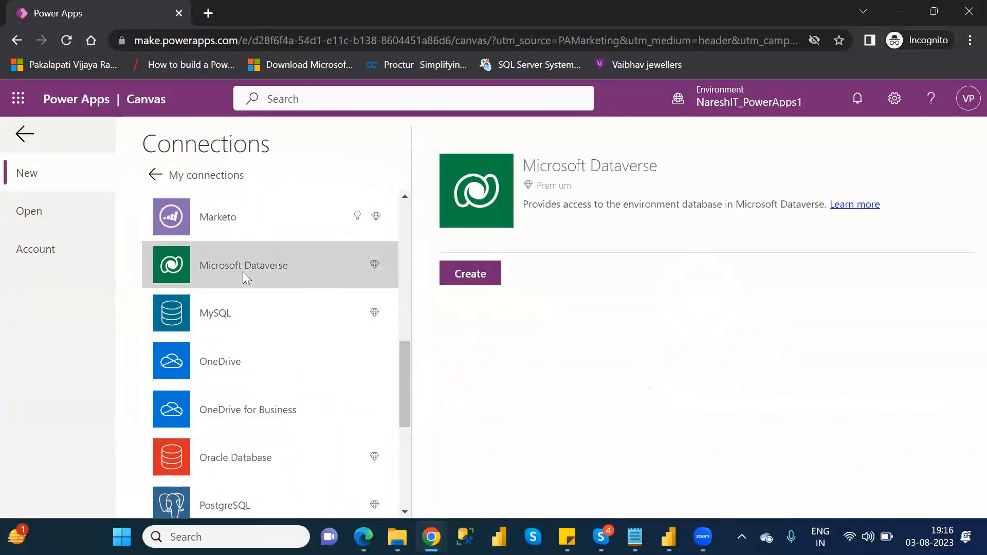
left_click(476, 278)
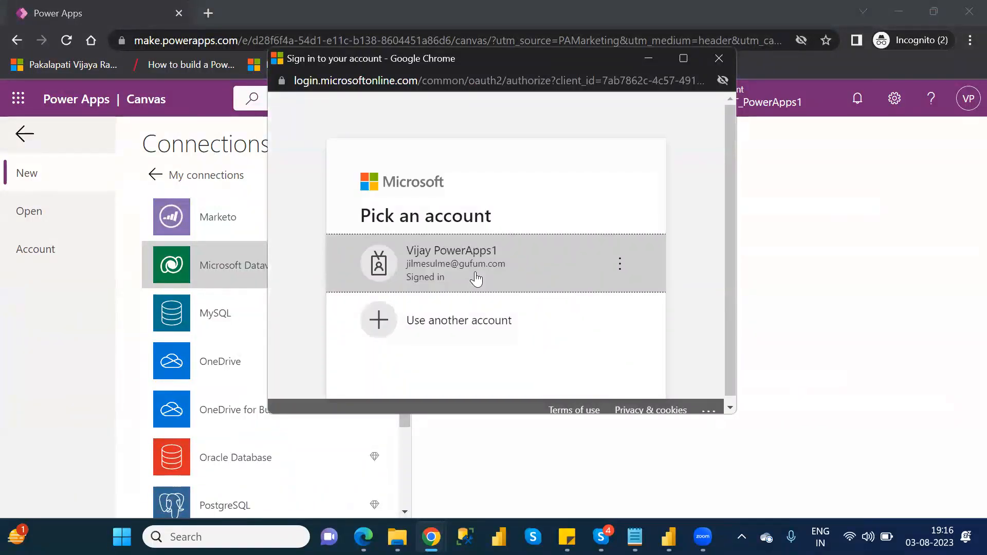
left_click(476, 278)
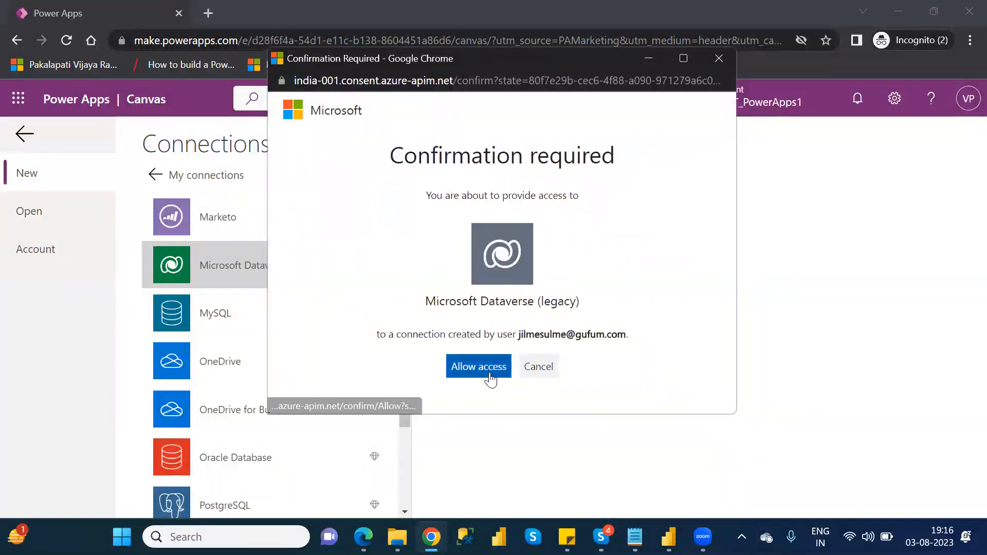
left_click(490, 377)
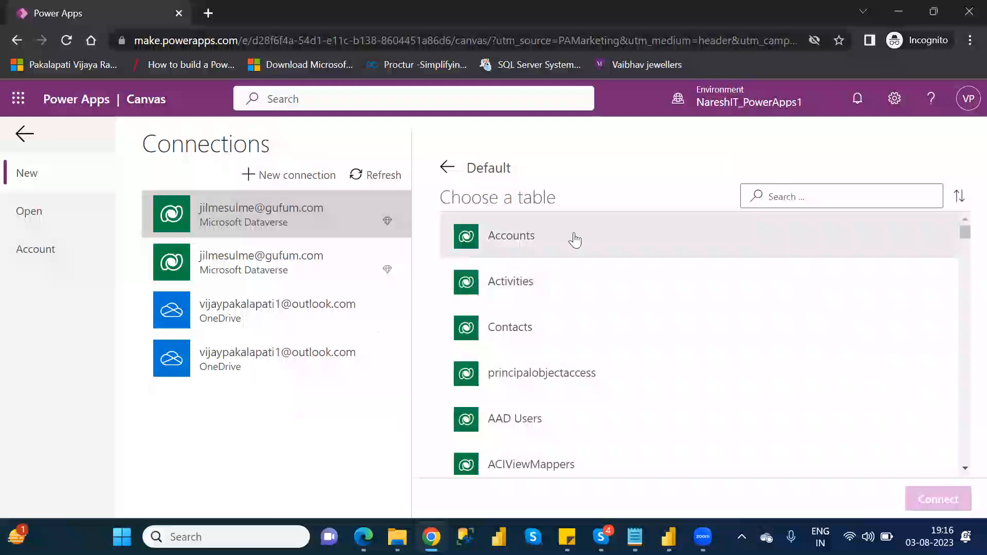
Step: Choose the Accounts table, connect to it and skip the welcome dialog
left_click(514, 238)
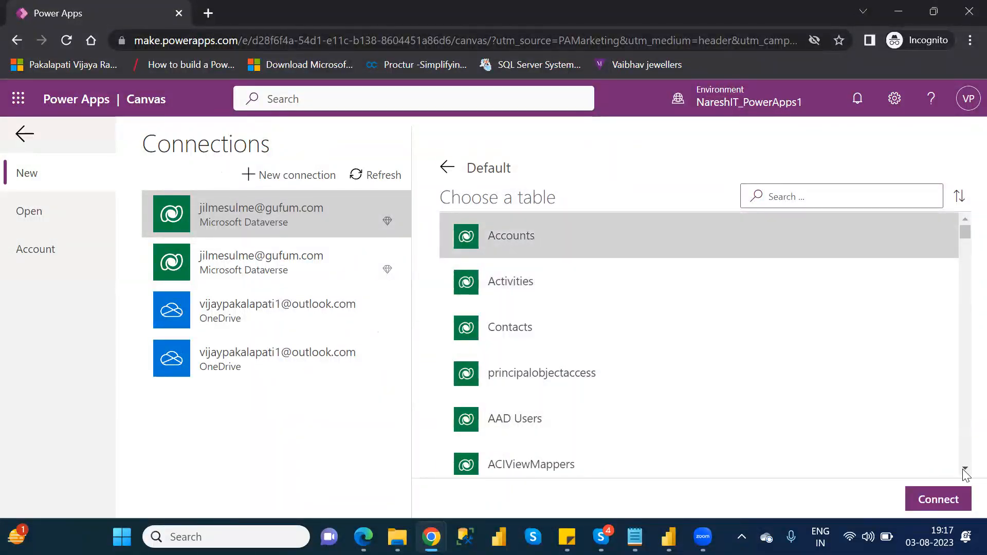
left_click(950, 501)
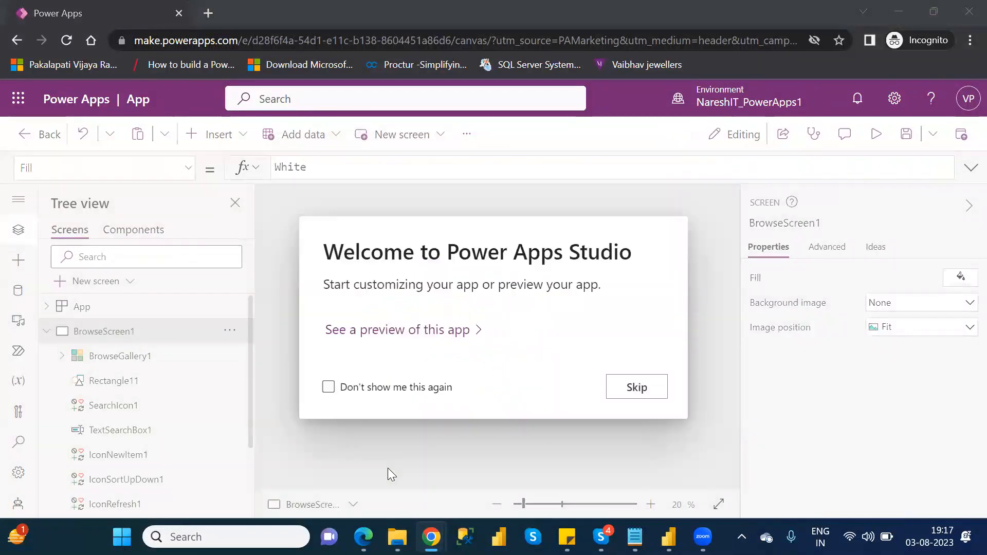
left_click(626, 390)
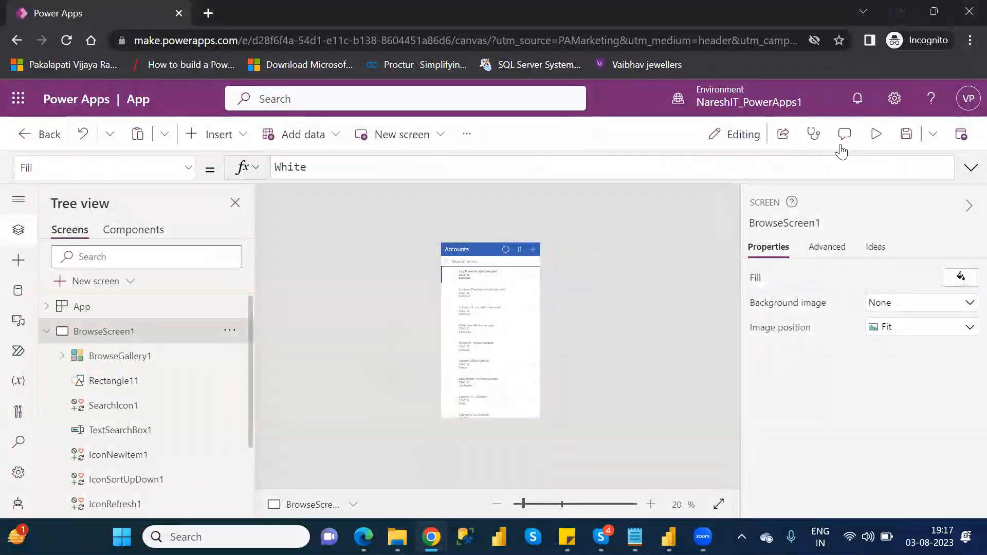
Step: Preview the generated app, close the preview and dismiss the tip dialog
left_click(866, 142)
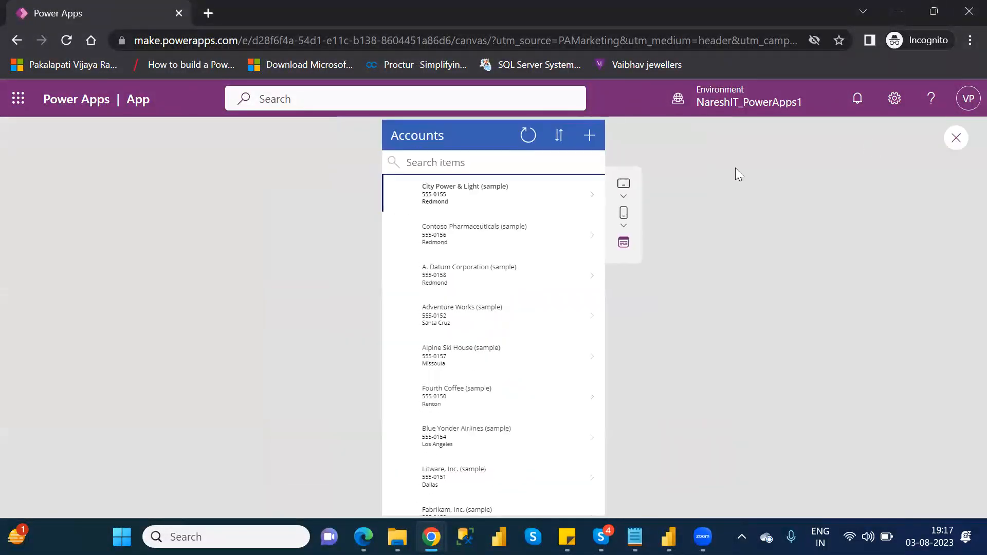
left_click(955, 138)
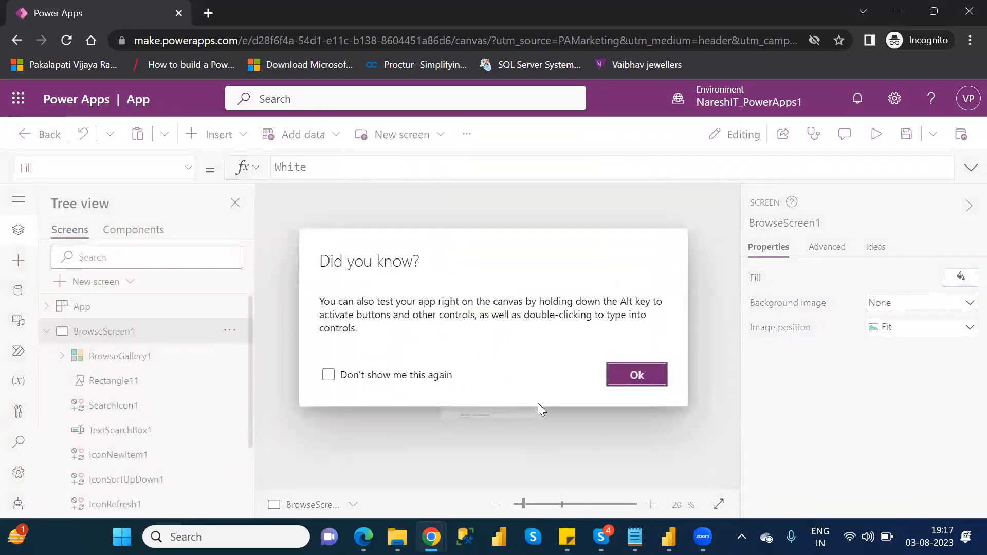
left_click(630, 378)
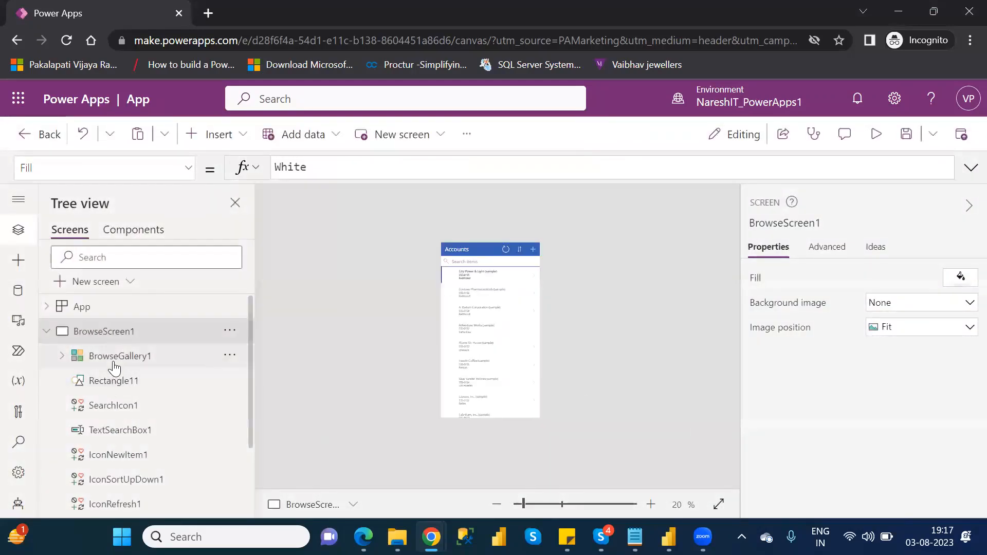
Step: Change the browse gallery's layout to Title, subtitle, and body
left_click(114, 366)
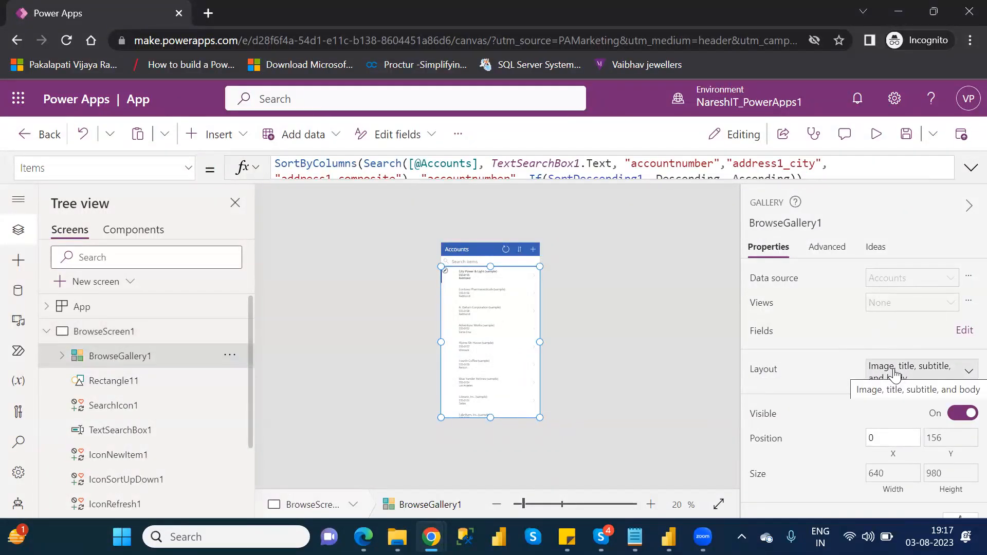
left_click(922, 375)
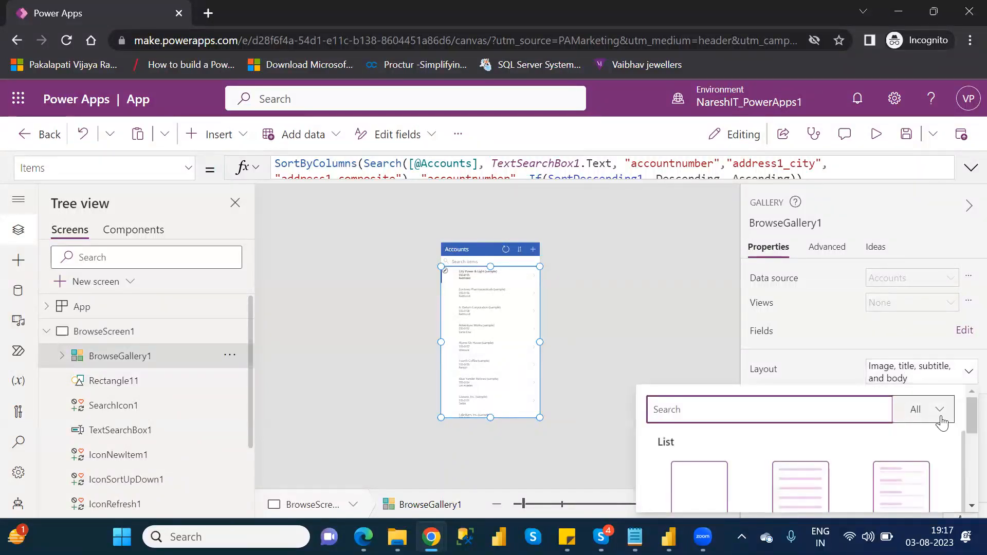
left_click_drag(965, 420, 965, 464)
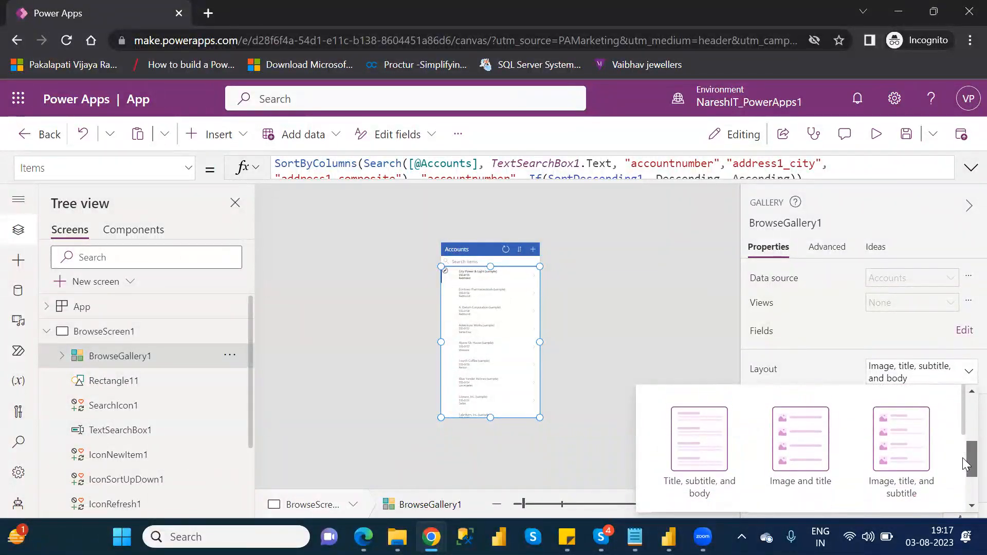
left_click(704, 450)
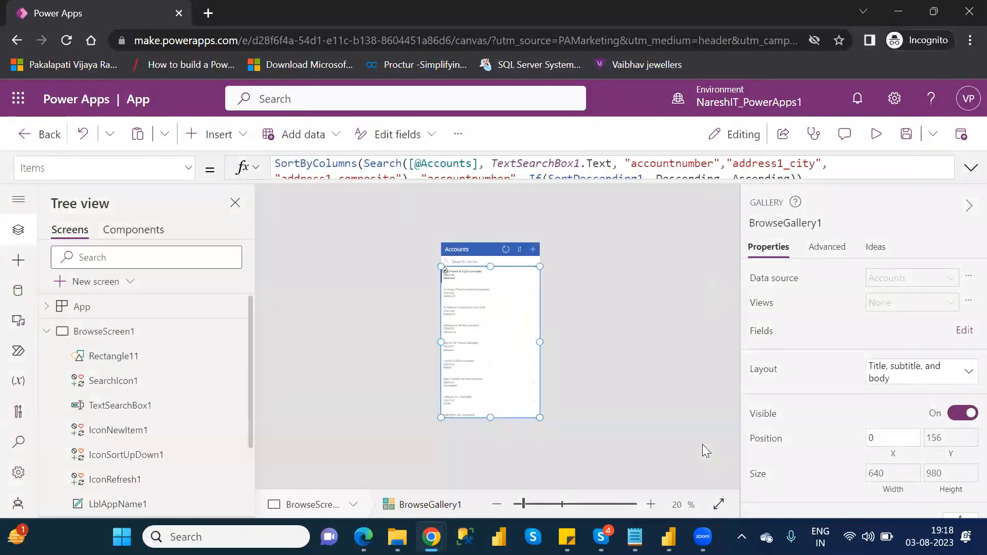
Step: Open the data field settings of the browse gallery on the accounts screen
left_click(462, 272)
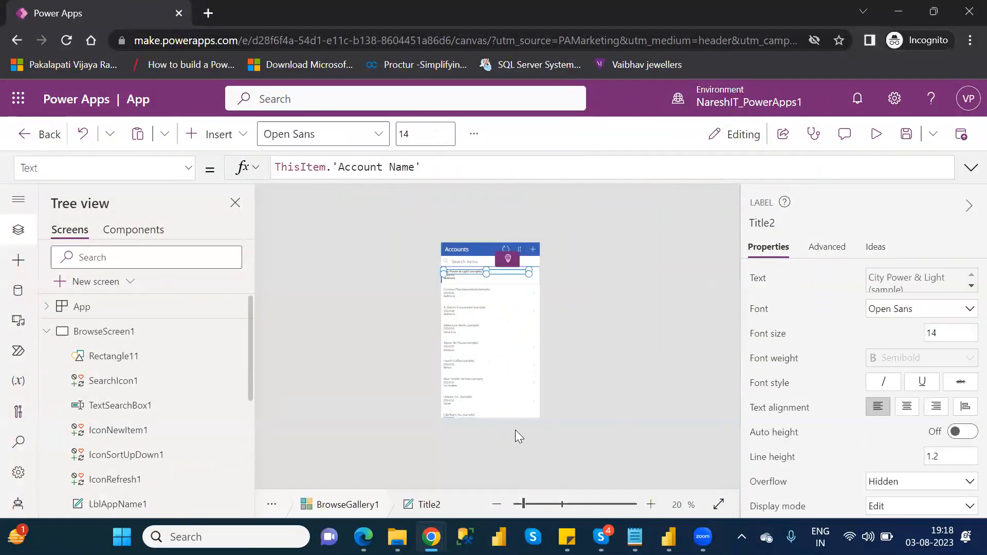
left_click(536, 502)
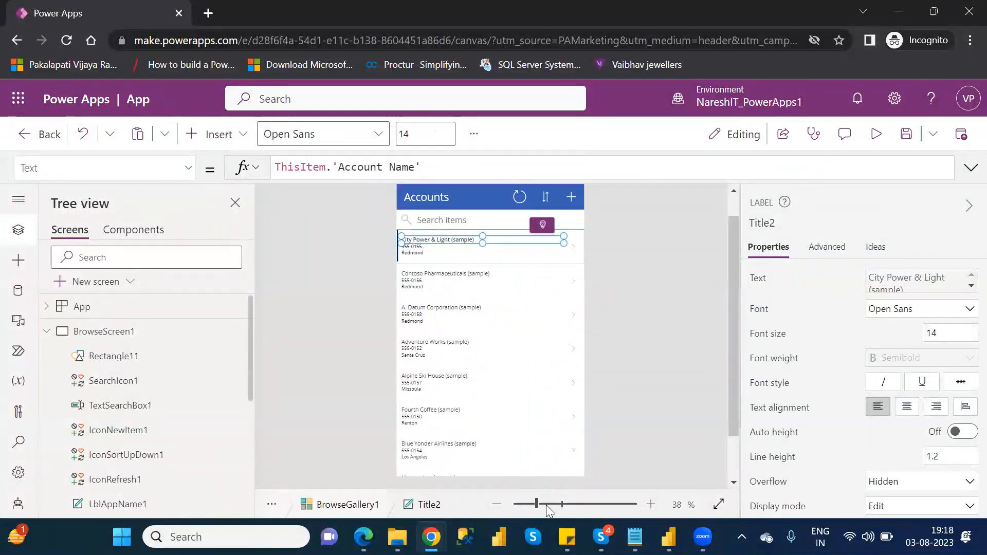
left_click(546, 505)
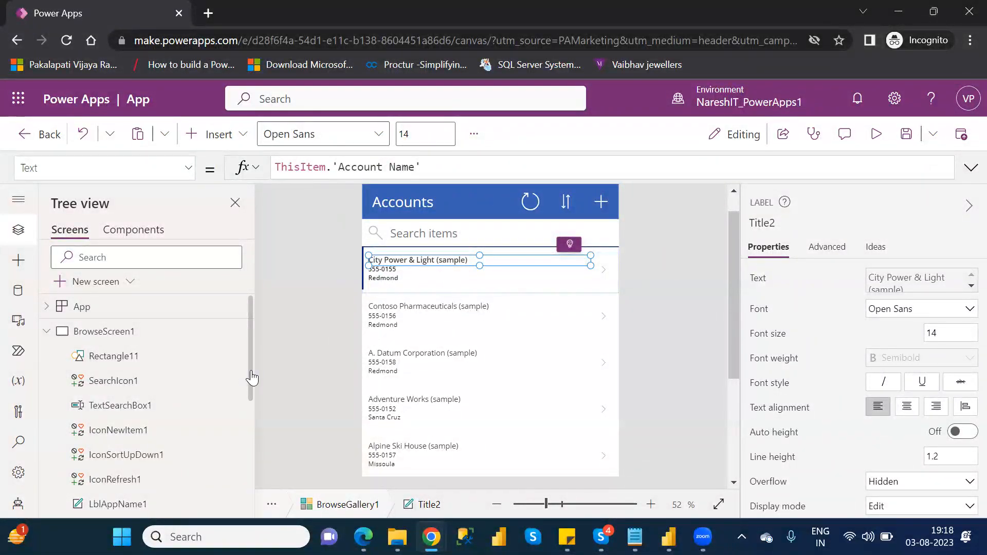
left_click_drag(252, 385, 254, 455)
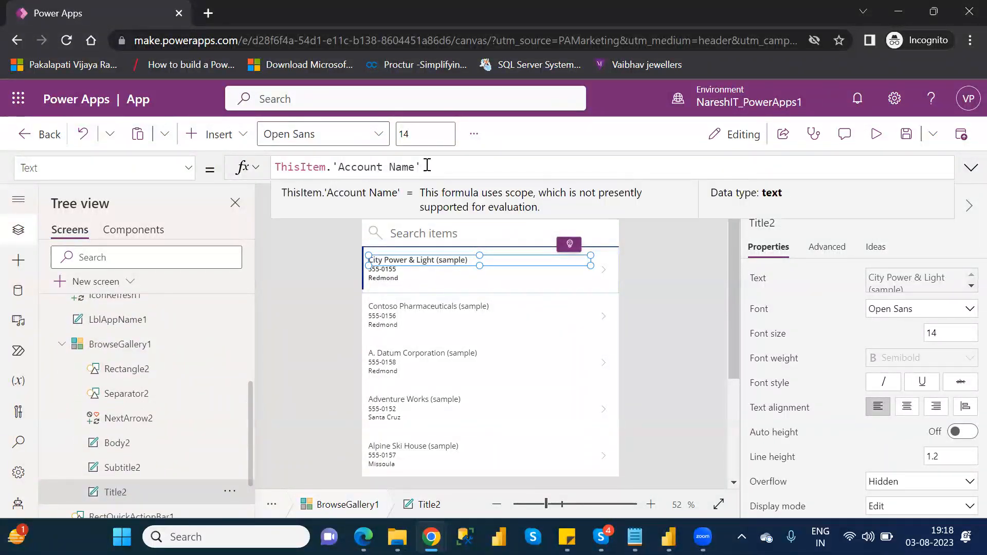
left_click(149, 349)
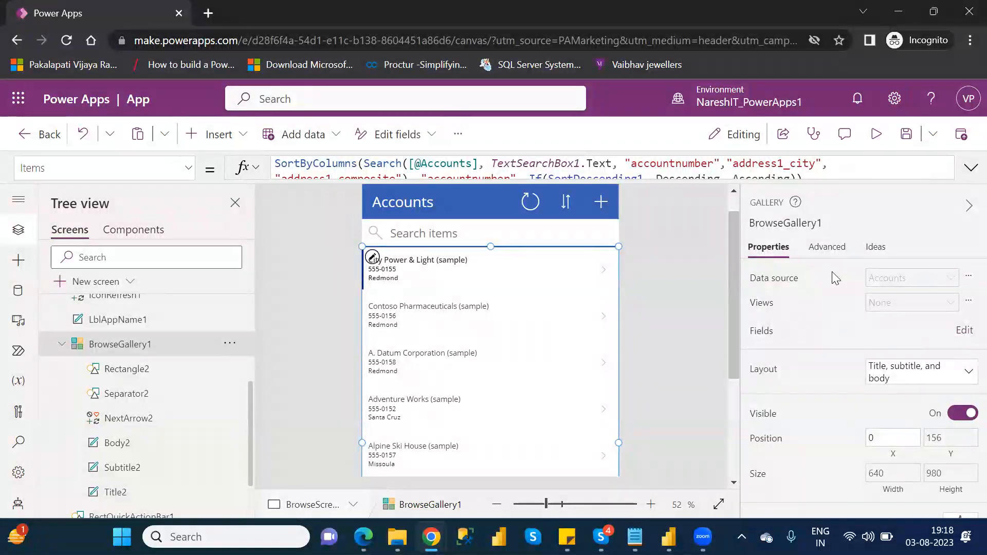
left_click(965, 331)
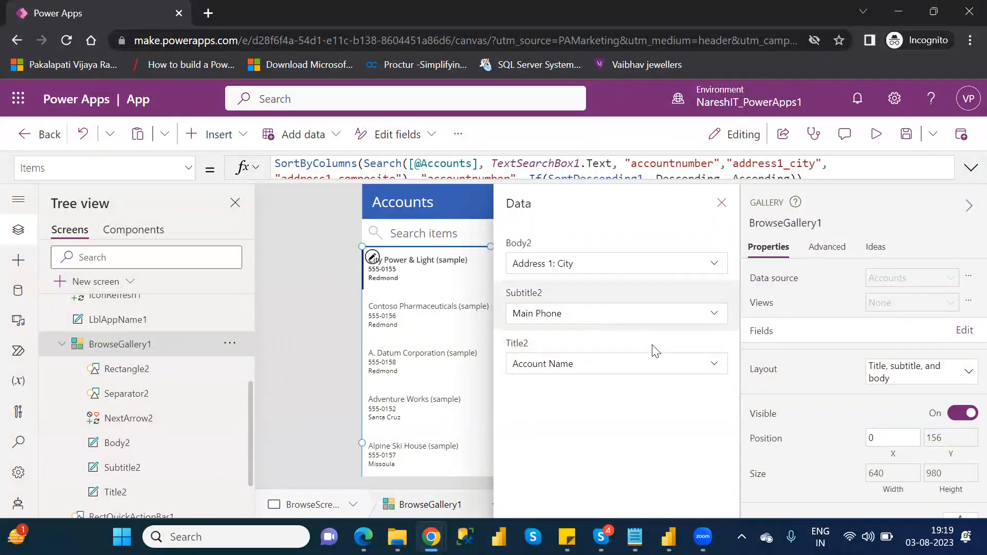
Step: Switch the gallery's title field to Account, then back to Account Name
left_click(663, 368)
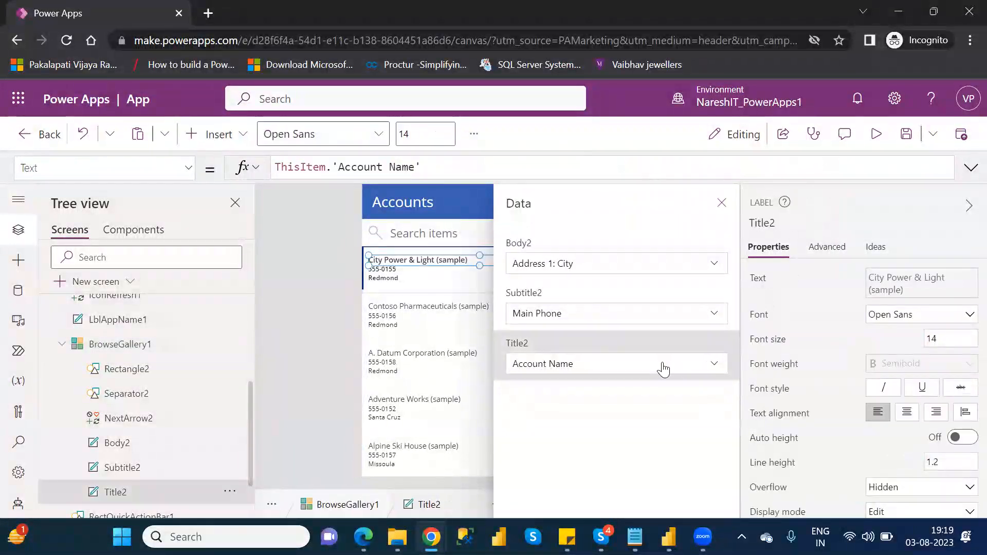
left_click(662, 365)
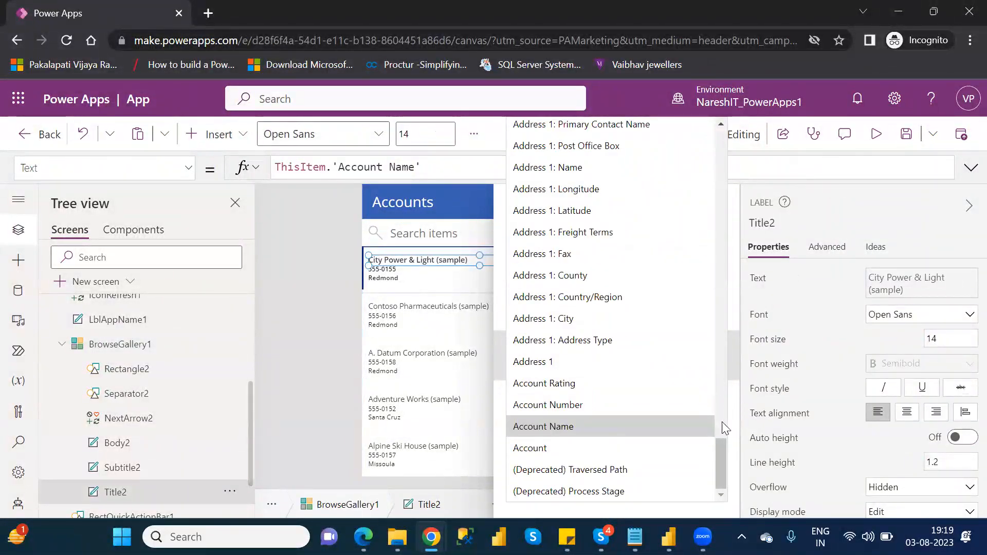
left_click_drag(720, 453, 742, 456)
left_click(582, 451)
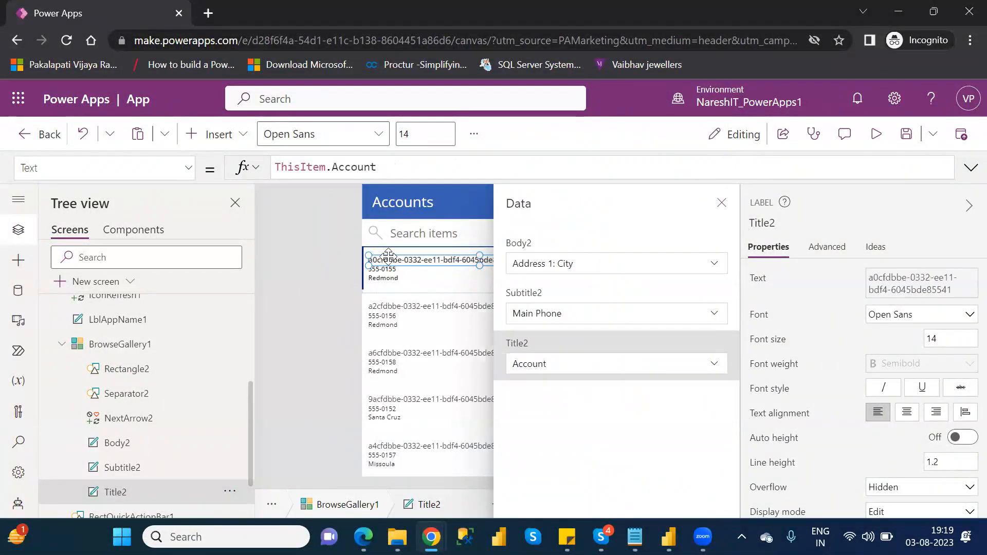
left_click(592, 364)
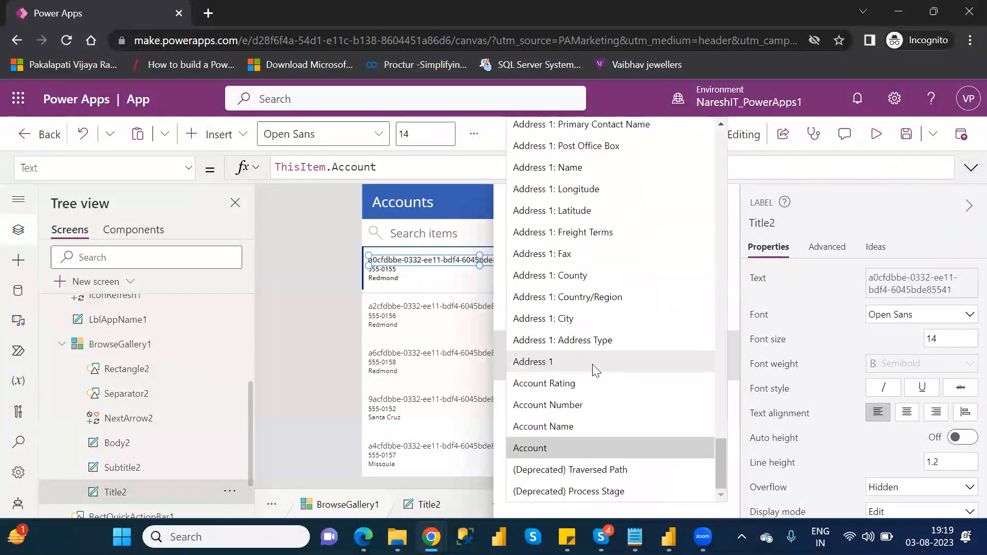
left_click(584, 425)
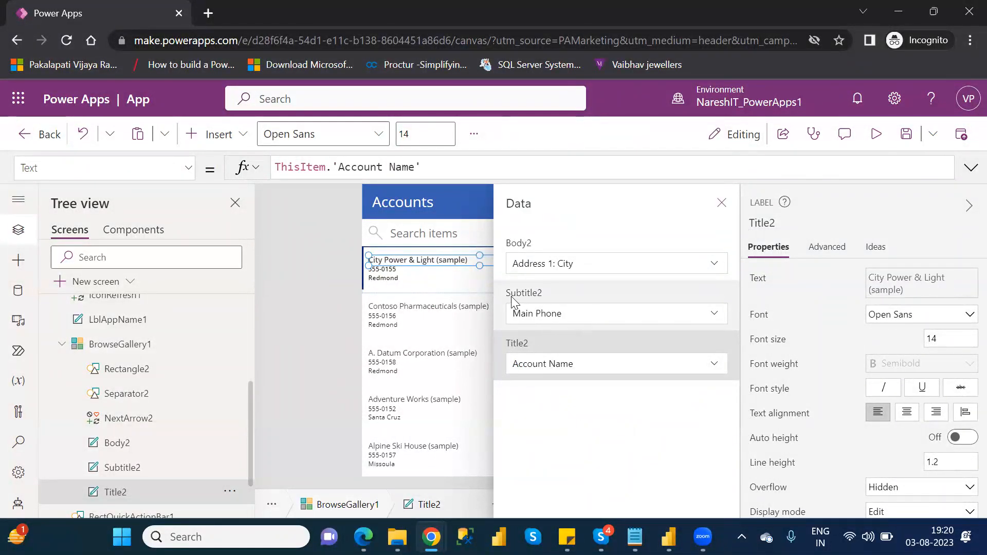
Step: Set the gallery's subtitle field to Address 1
left_click(190, 466)
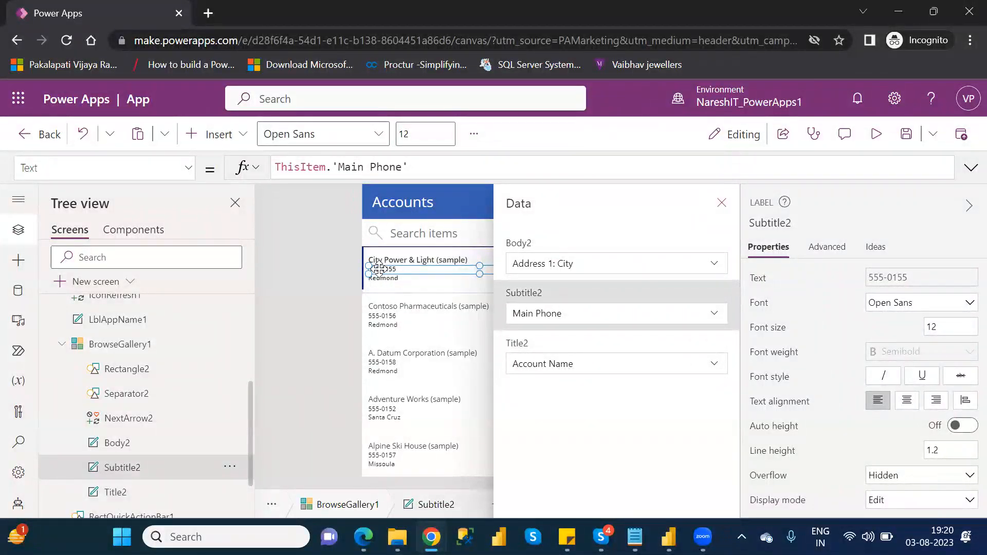
left_click(564, 318)
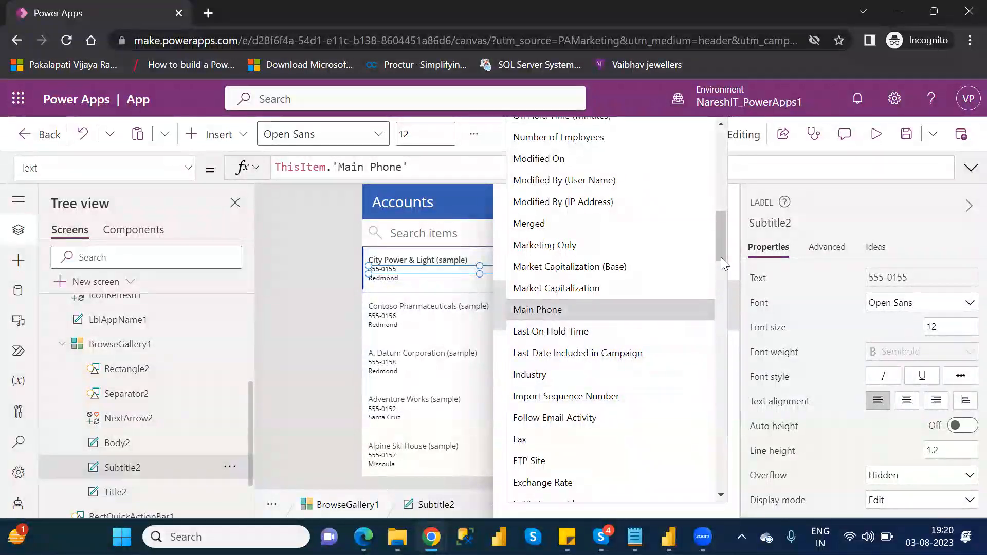
left_click_drag(721, 247, 755, 472)
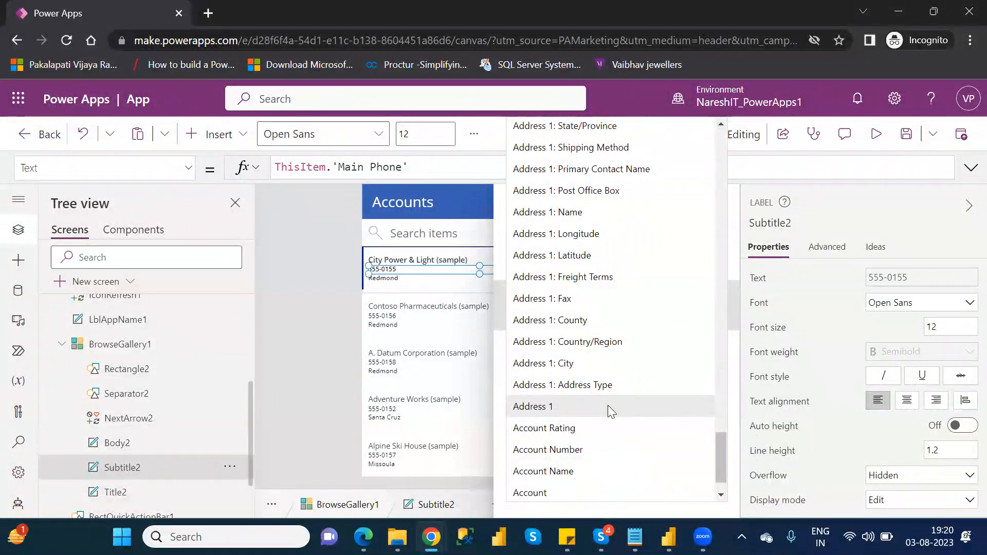
left_click(608, 406)
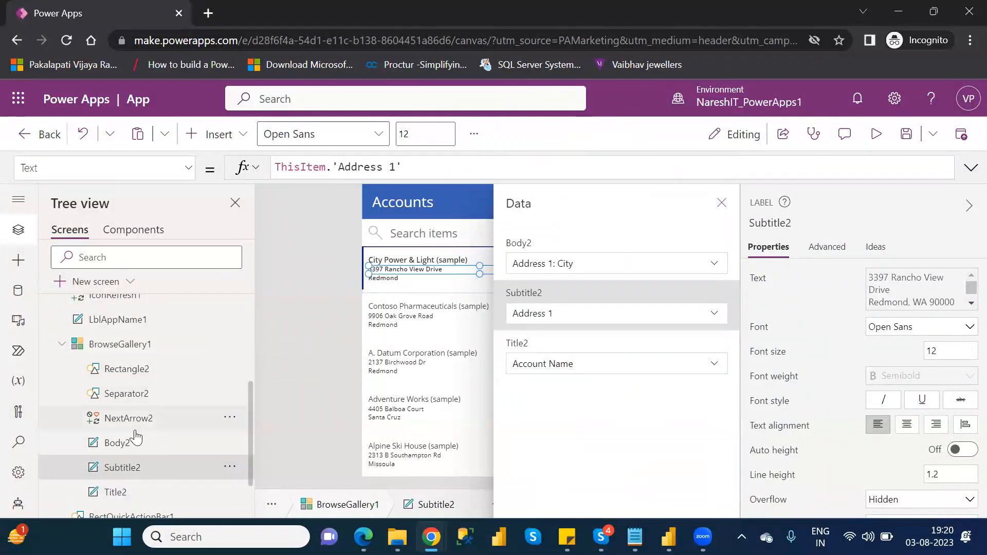
Step: Set the gallery's body field to Email and close the data panel
left_click(119, 443)
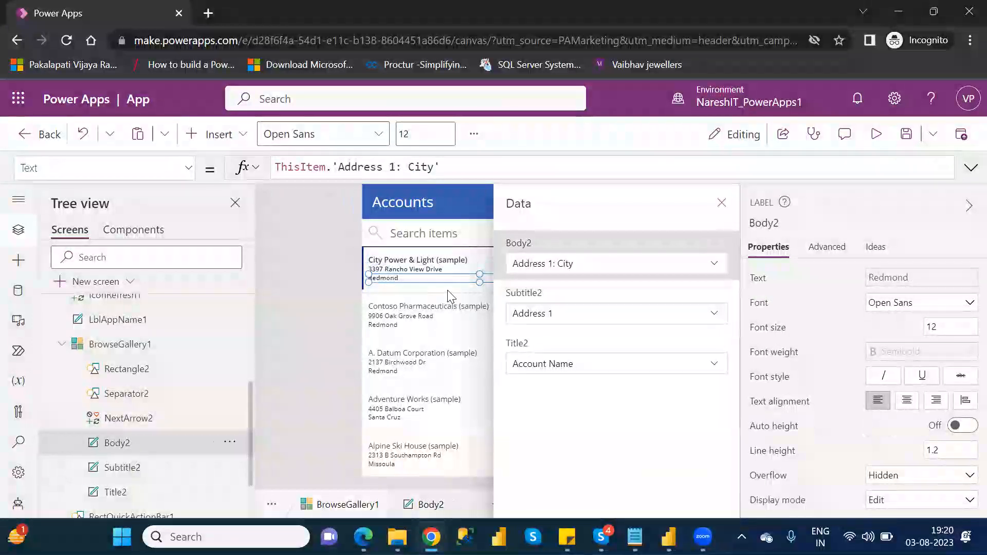
left_click(715, 264)
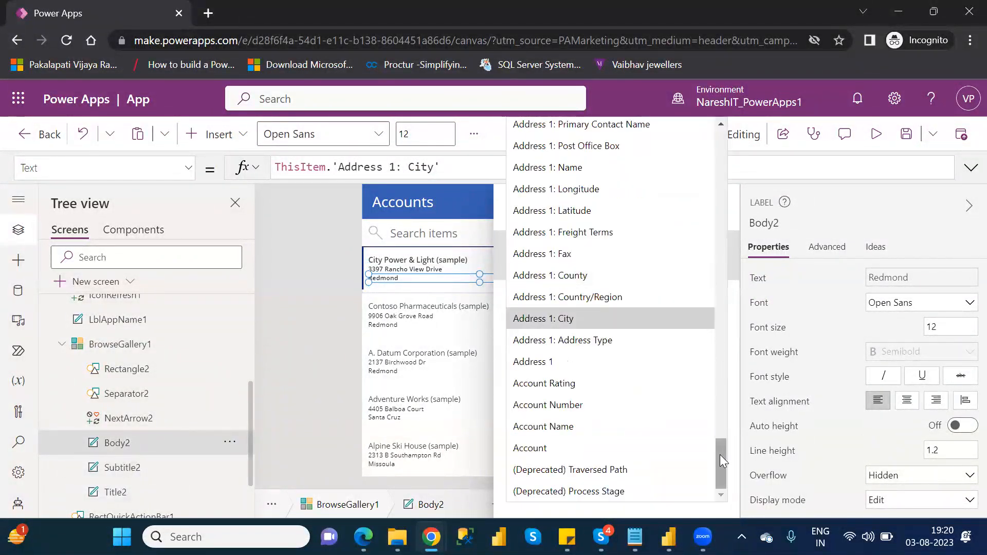
left_click_drag(720, 462, 756, 249)
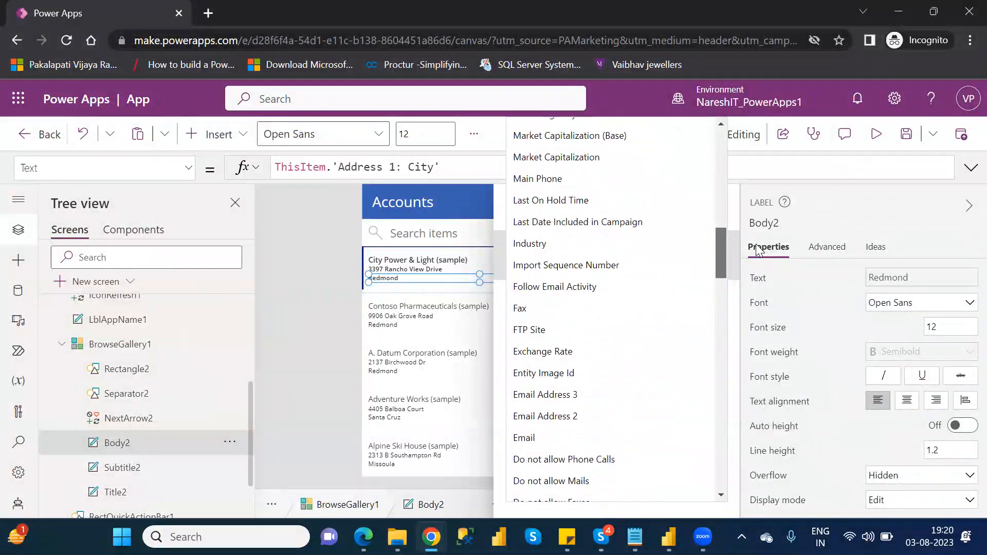
left_click(567, 438)
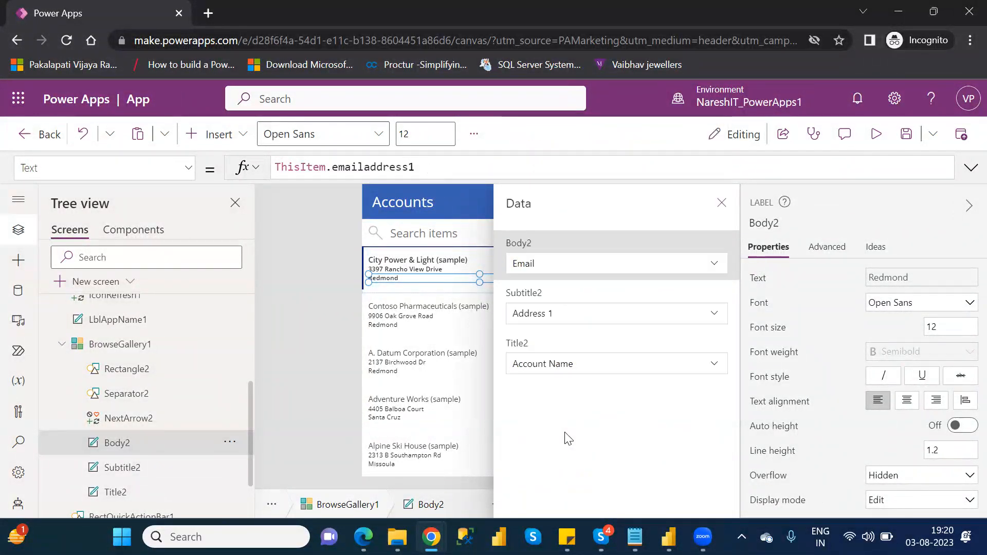
left_click(722, 203)
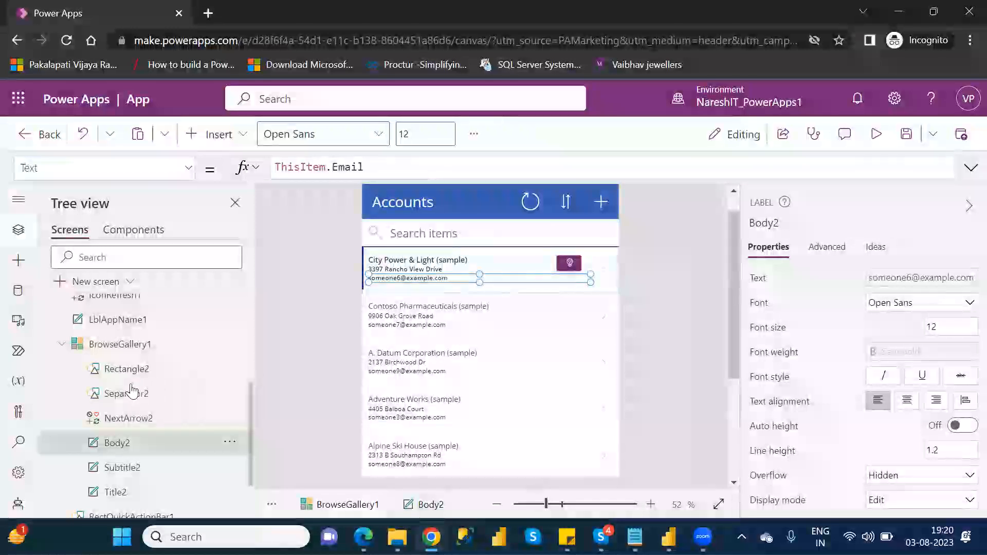
left_click(126, 354)
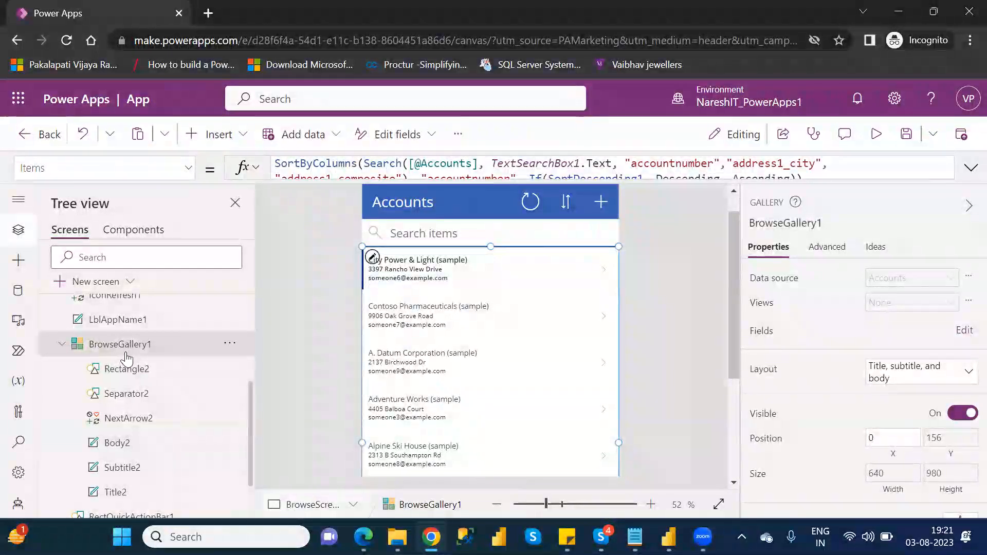
left_click(901, 380)
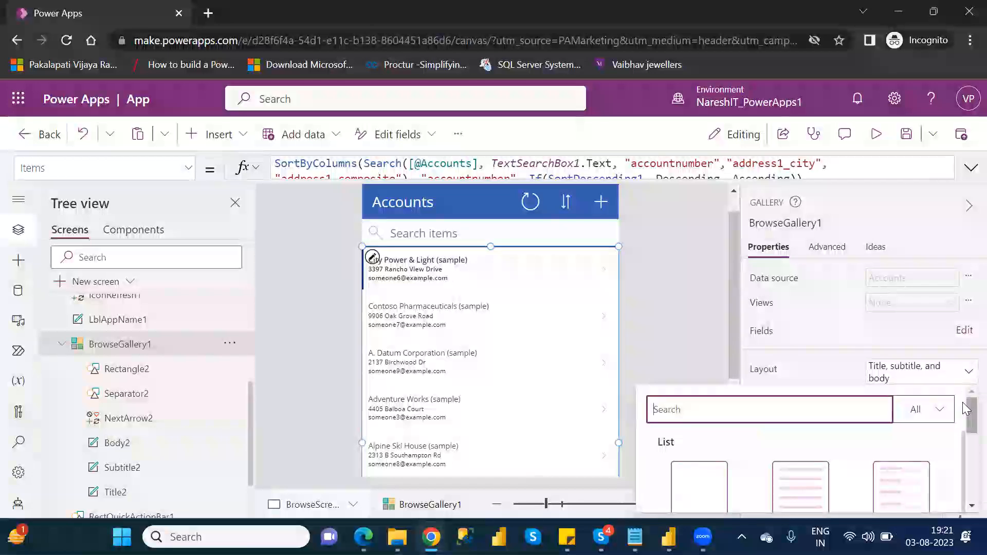
left_click_drag(967, 411, 966, 454)
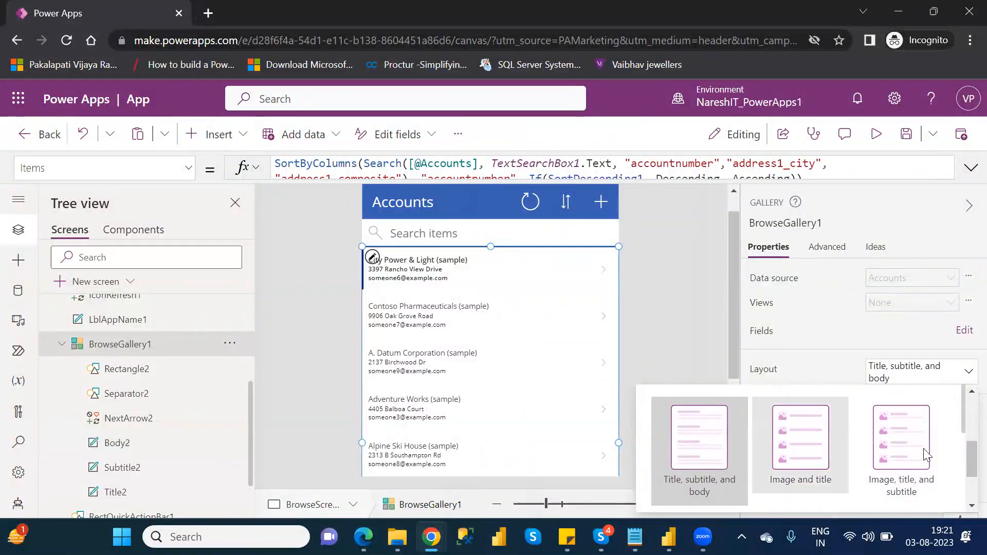
left_click_drag(969, 455, 965, 411)
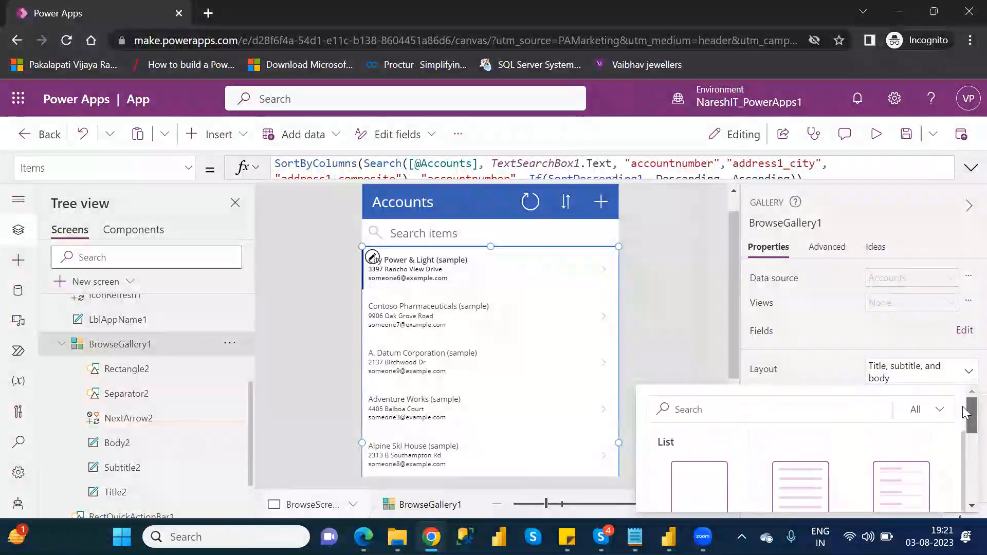
left_click(700, 234)
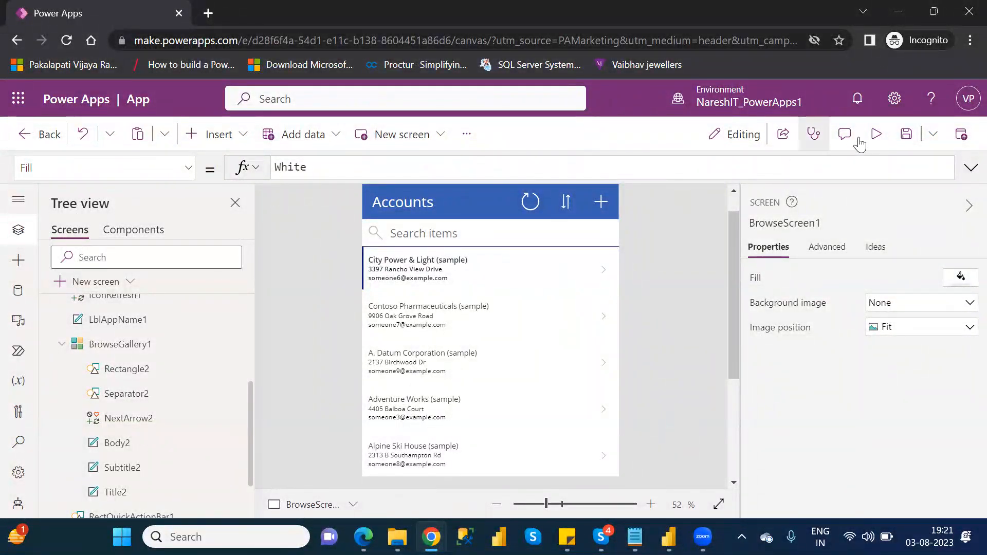
Step: Preview the app, open the first account's details, close the preview and dismiss the tip dialog
left_click(876, 135)
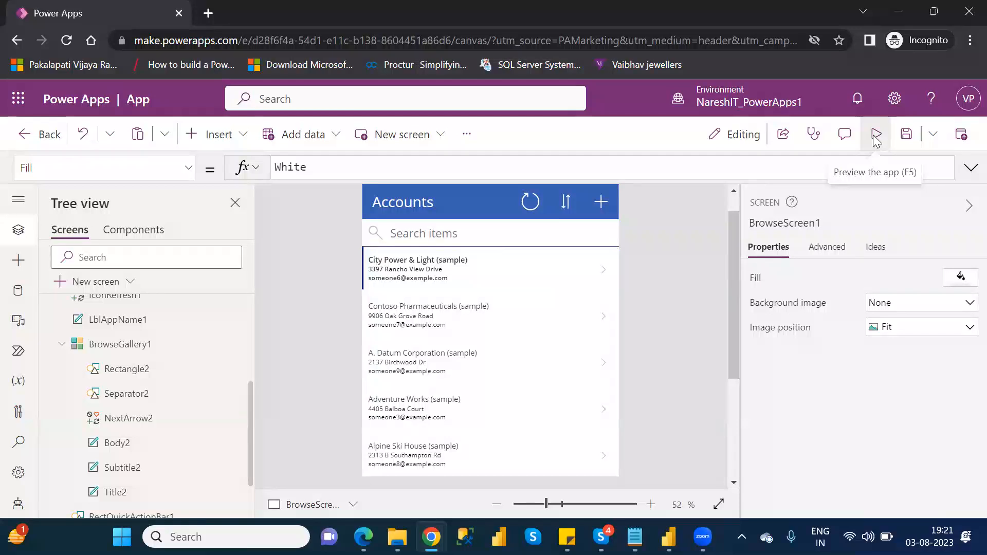
left_click(591, 196)
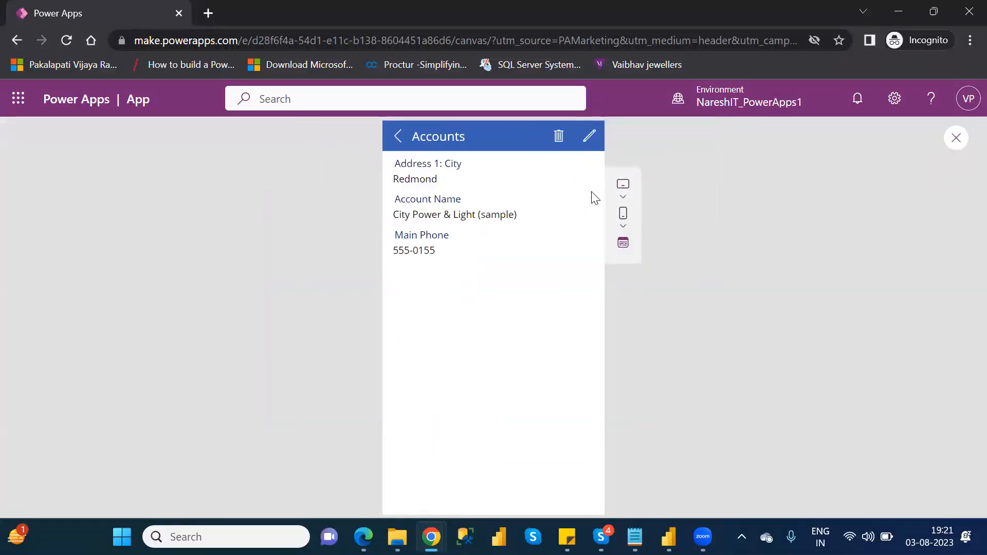
left_click(951, 145)
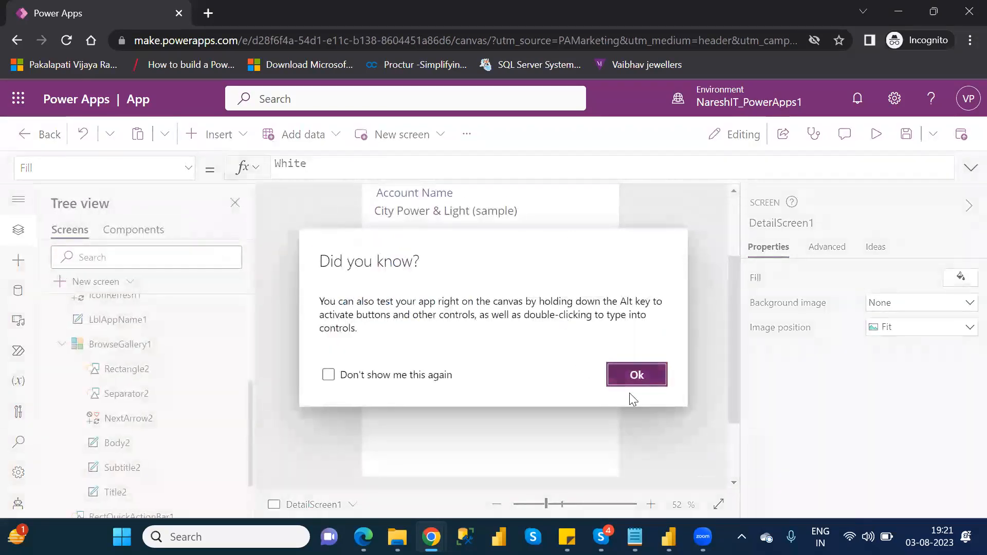
left_click(637, 375)
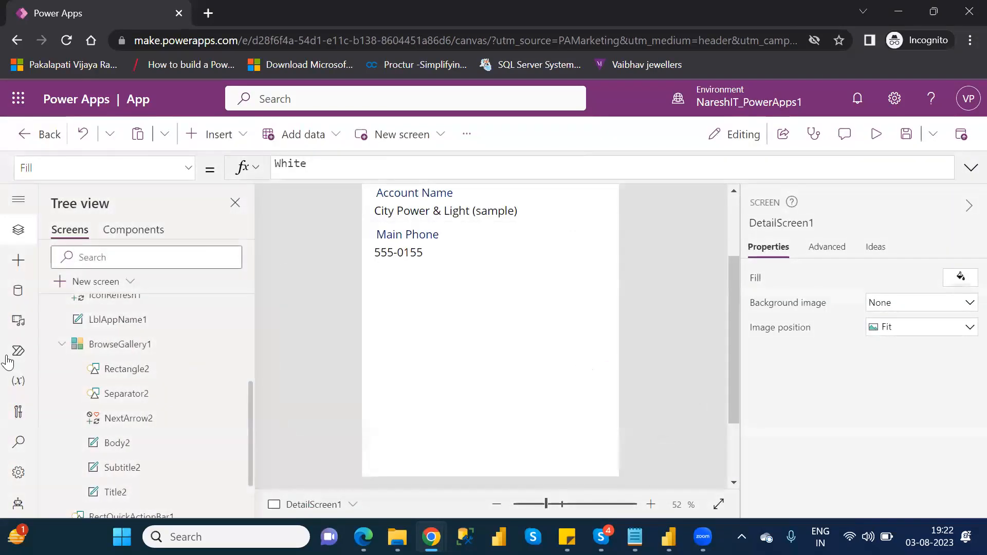
Step: Select the detail screen's form and add the Account, Category, Business Type and Classification fields to it
left_click(64, 345)
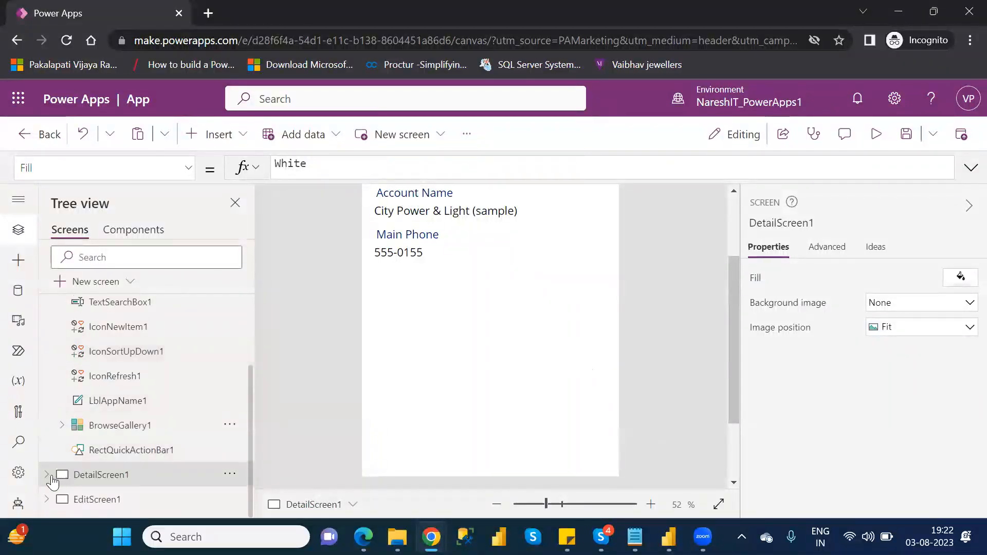
left_click(47, 475)
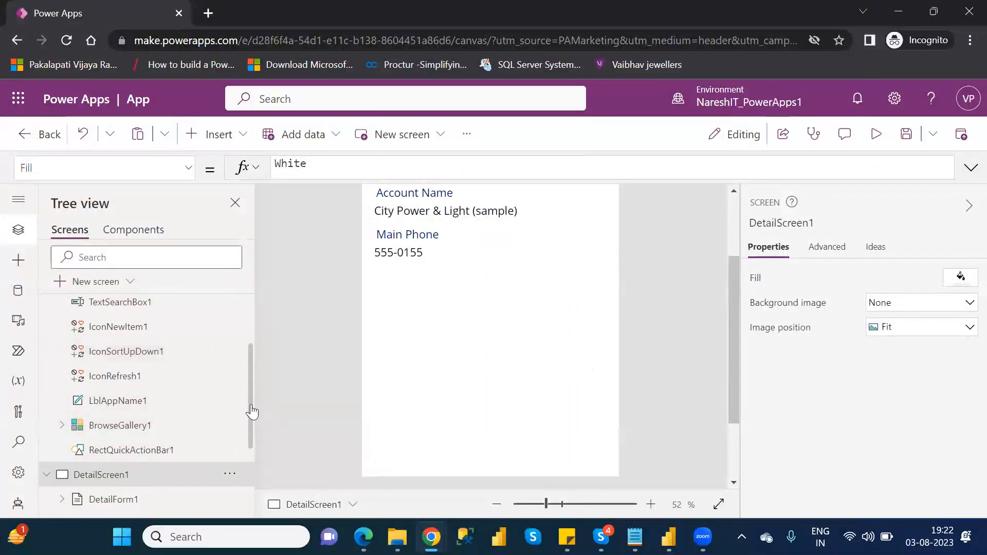
left_click_drag(252, 411, 257, 475)
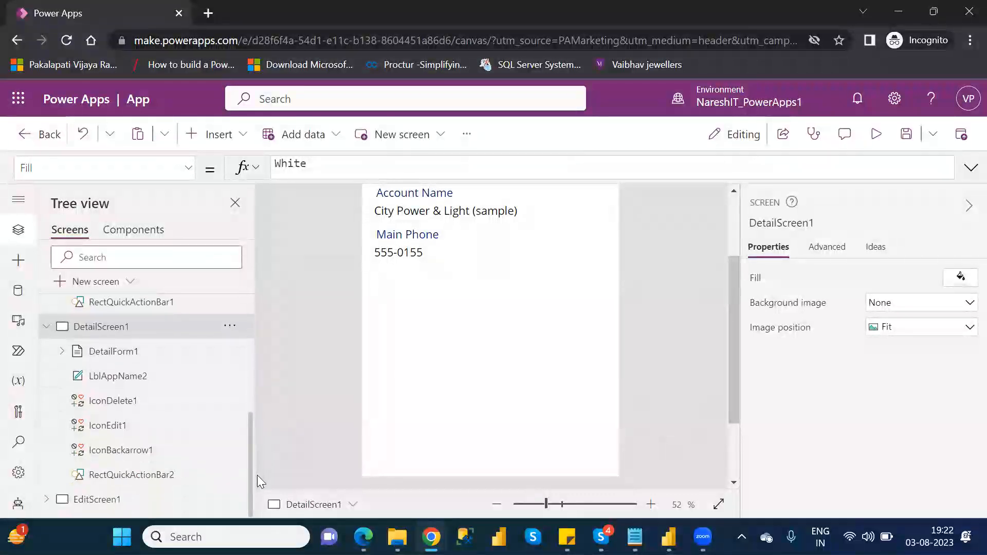
left_click(120, 353)
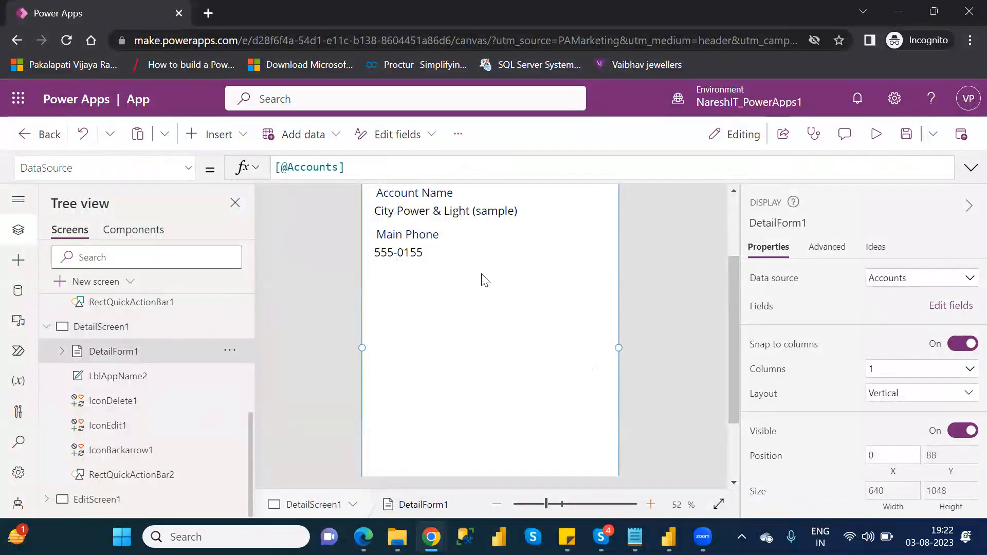
left_click(729, 220)
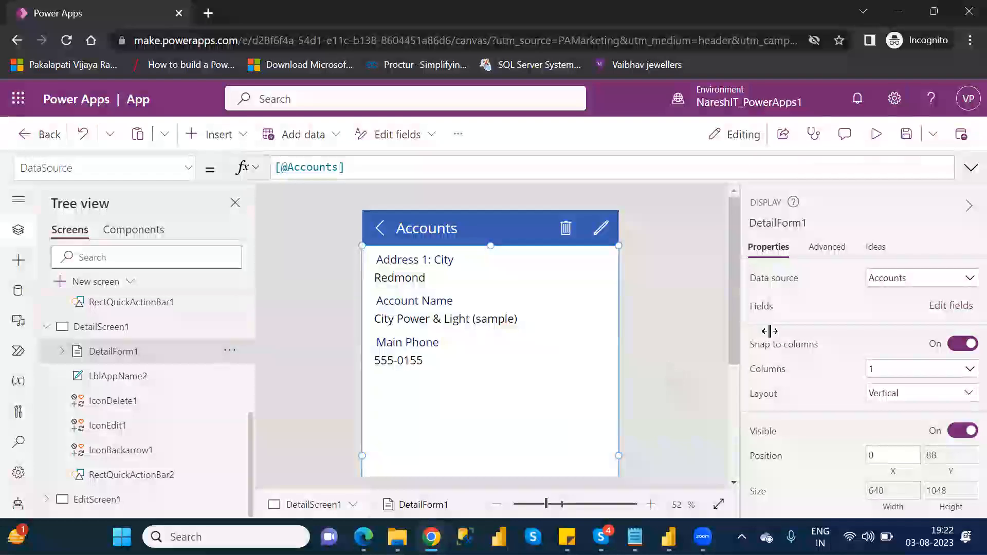
left_click(937, 309)
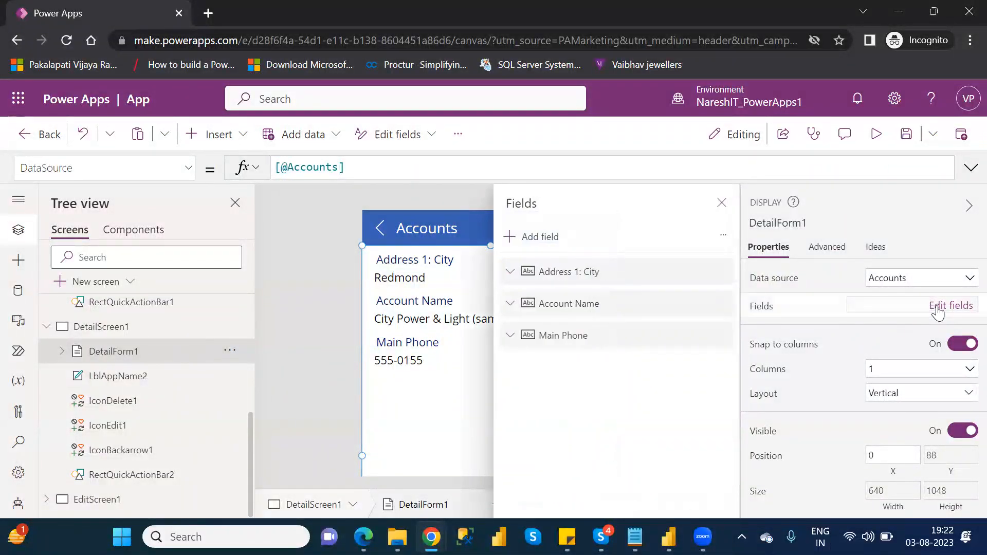
left_click(528, 237)
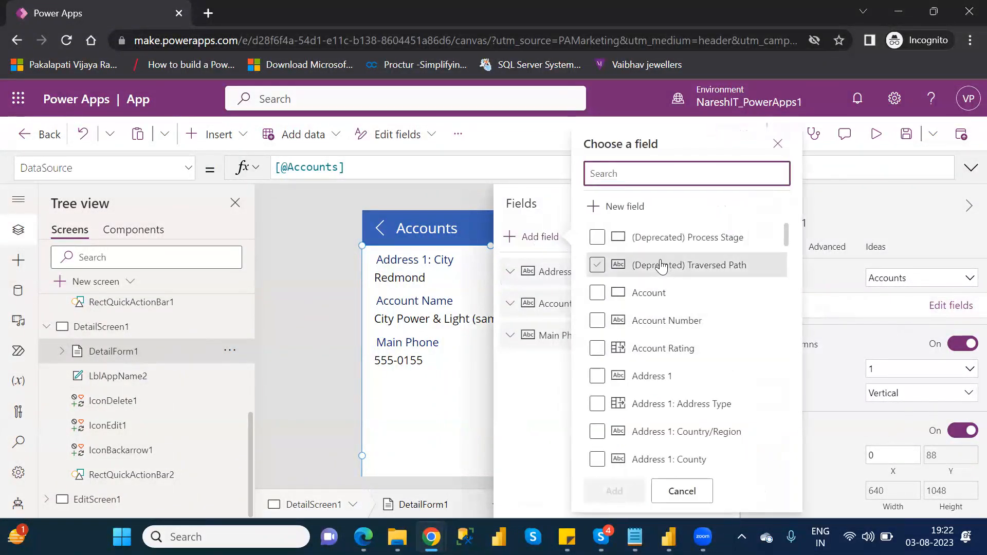
left_click(598, 293)
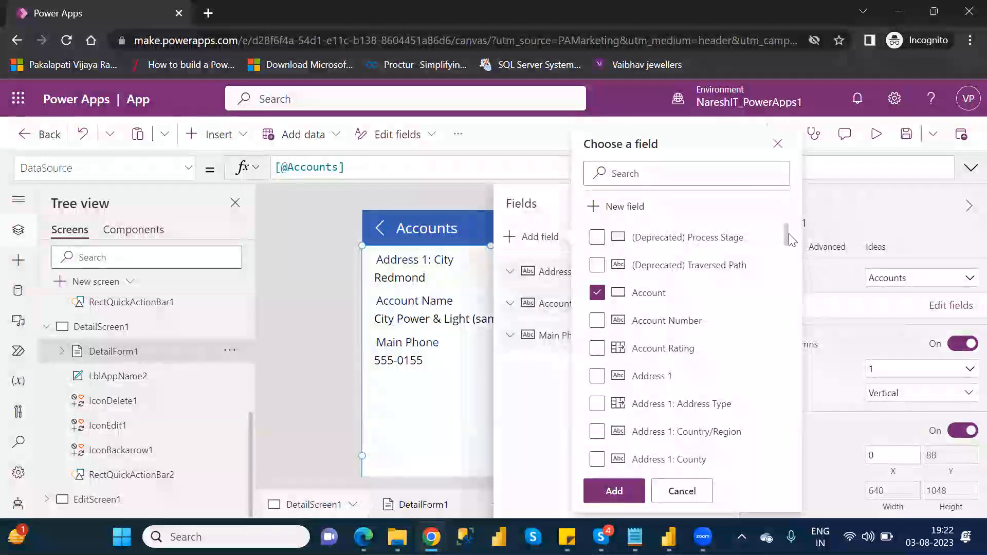
left_click_drag(787, 239, 798, 332)
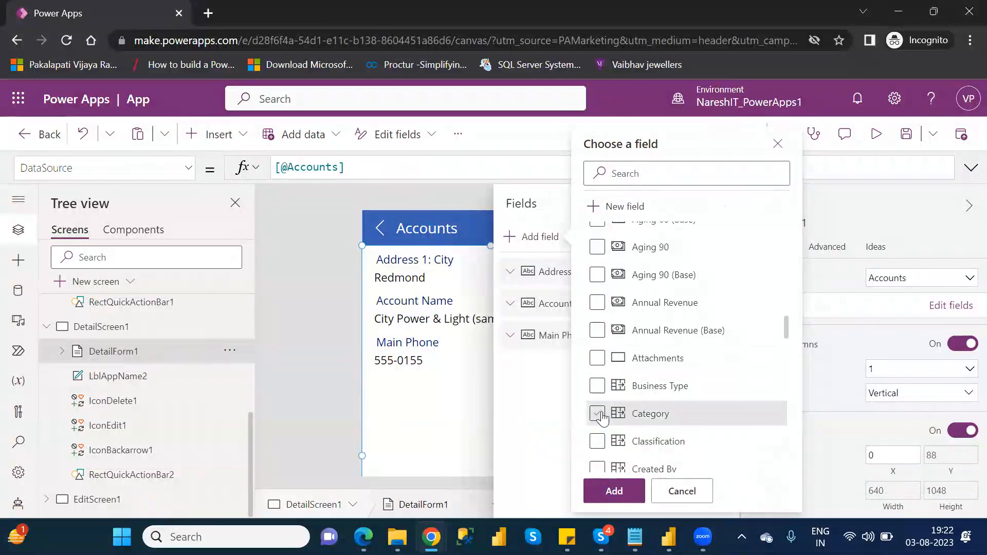
left_click(597, 386)
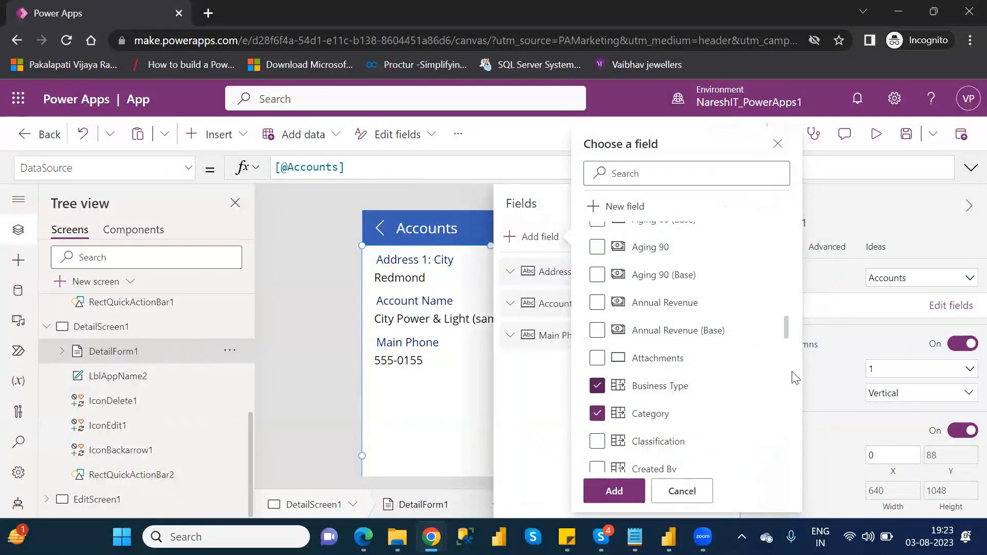
left_click(597, 442)
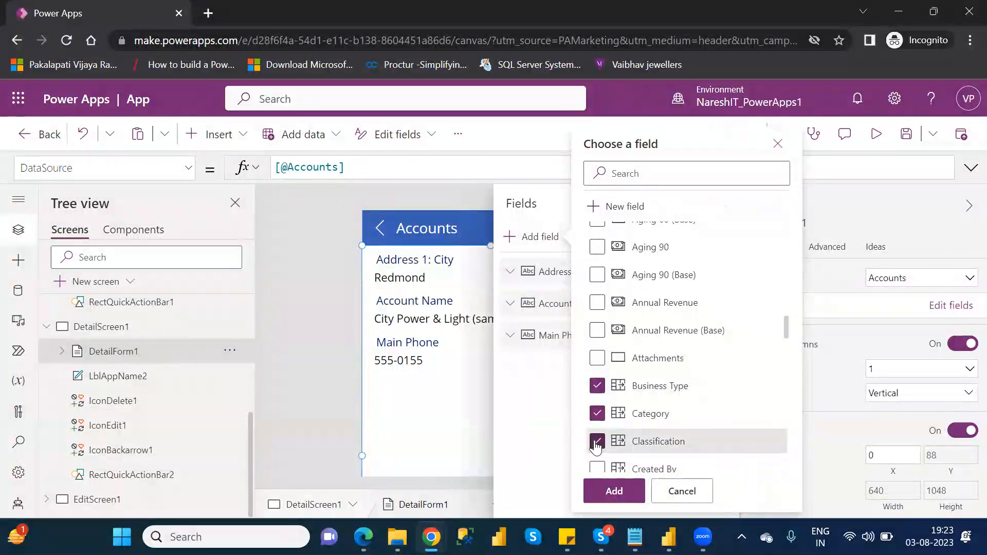
left_click(615, 492)
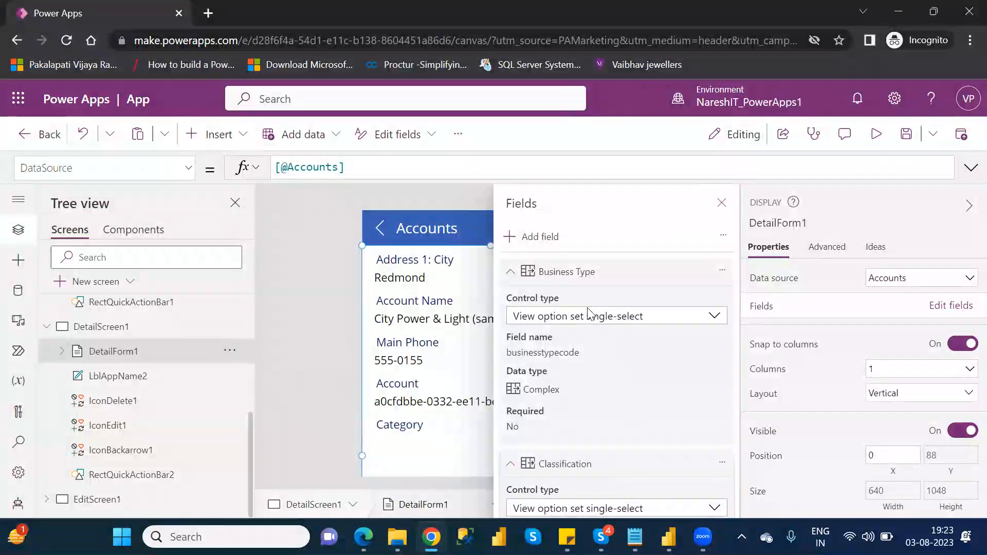
Step: Reorder the detail form's fields to Account Name, Account, Main Phone, then Address 1: City
scroll(585, 308, "up", 7)
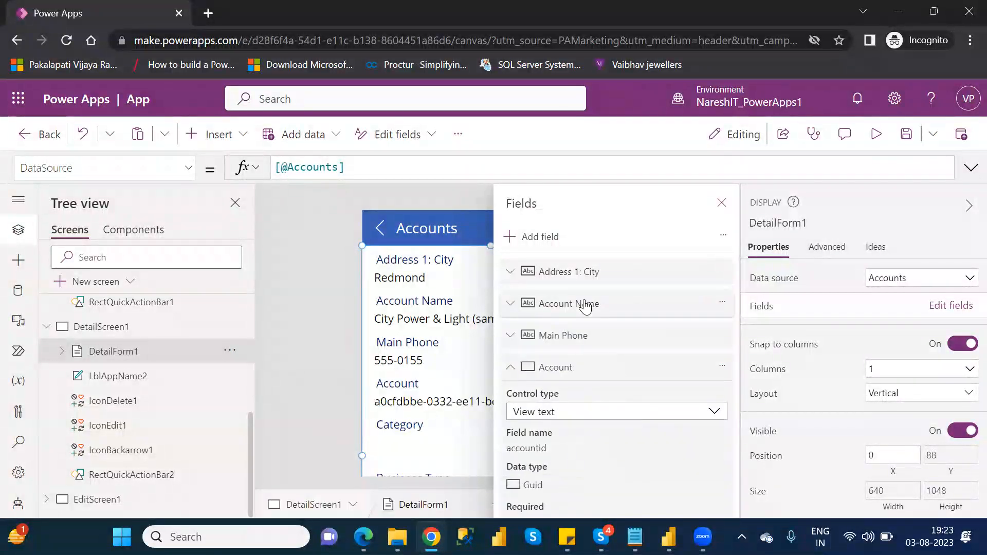
left_click(512, 367)
left_click(514, 397)
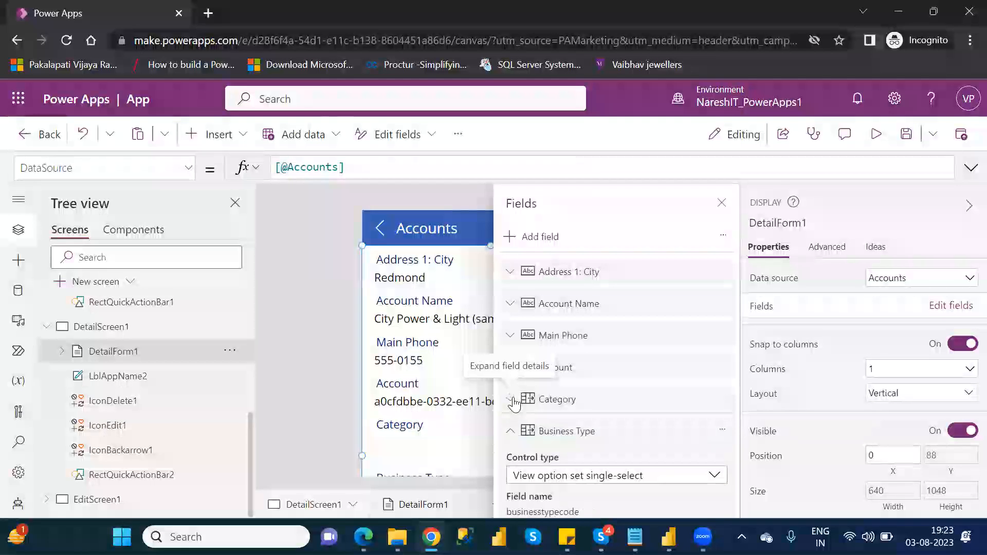
left_click(510, 428)
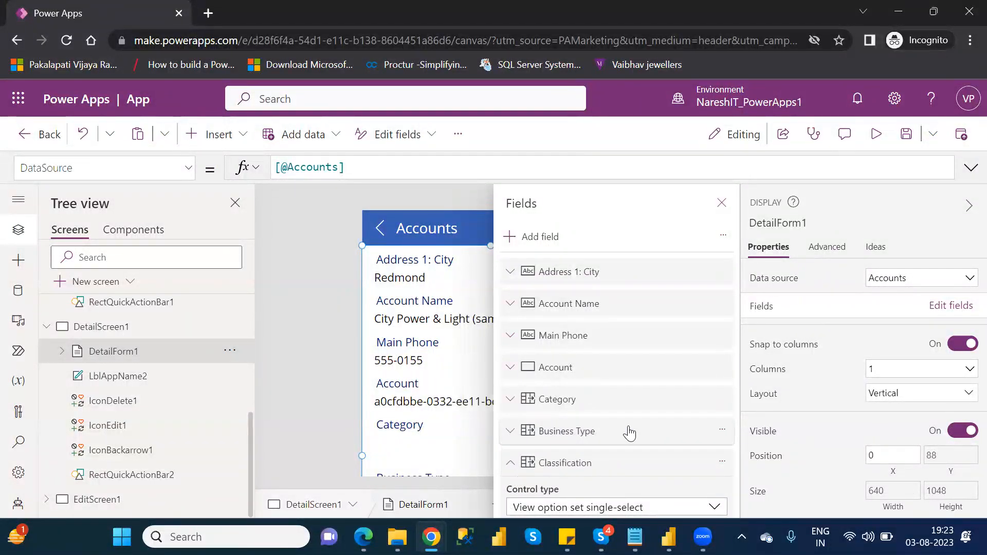
left_click(722, 202)
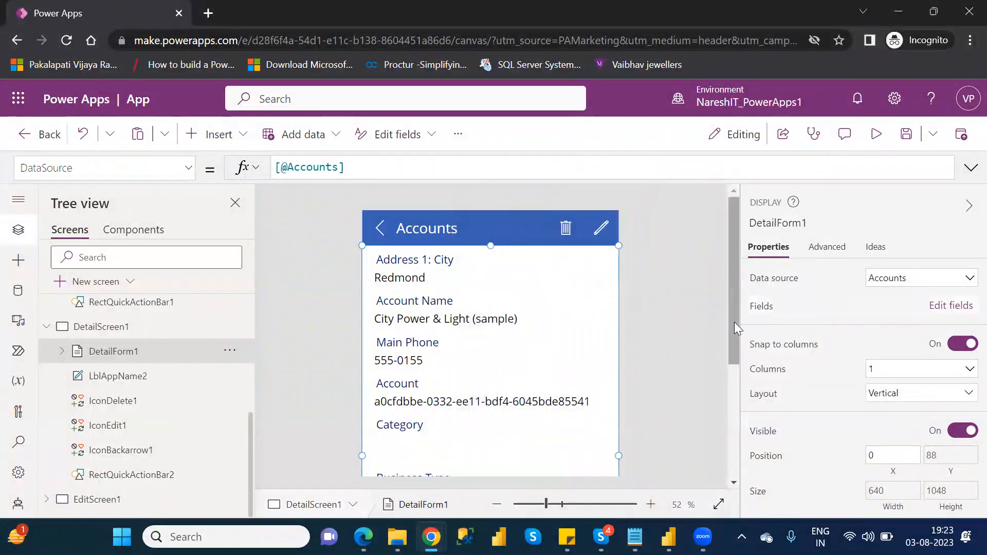
left_click_drag(734, 336, 758, 329)
left_click(942, 306)
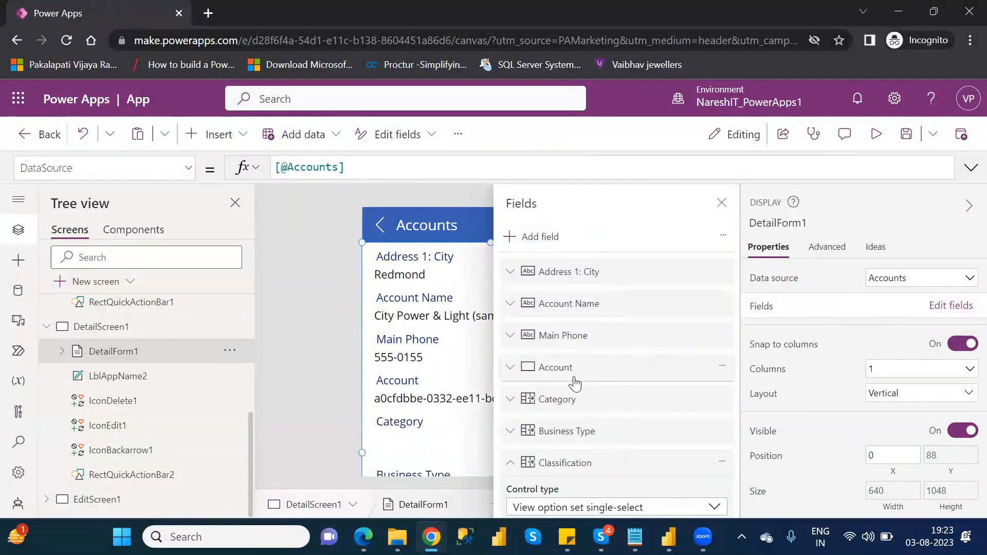
left_click_drag(575, 383, 576, 275)
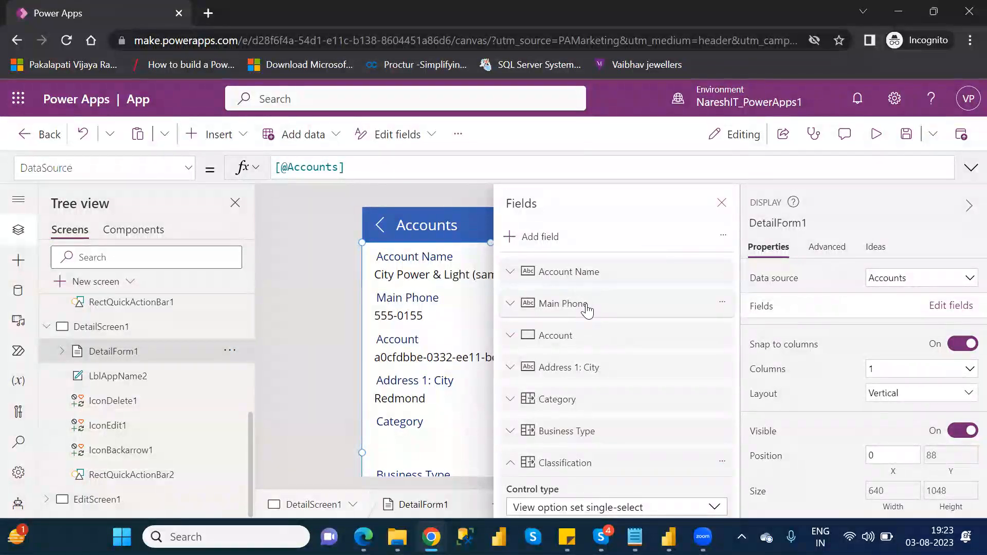
left_click_drag(587, 309, 586, 350)
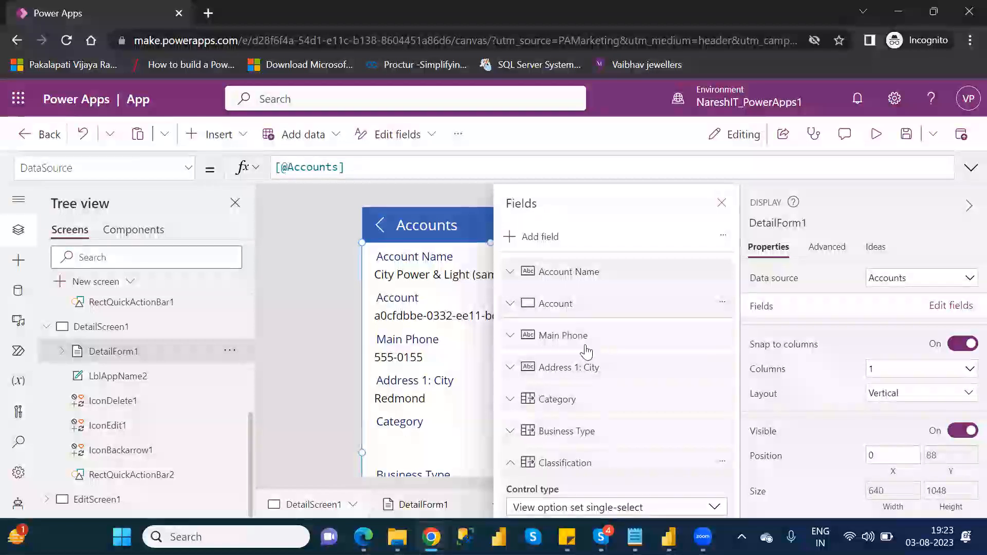
left_click(721, 203)
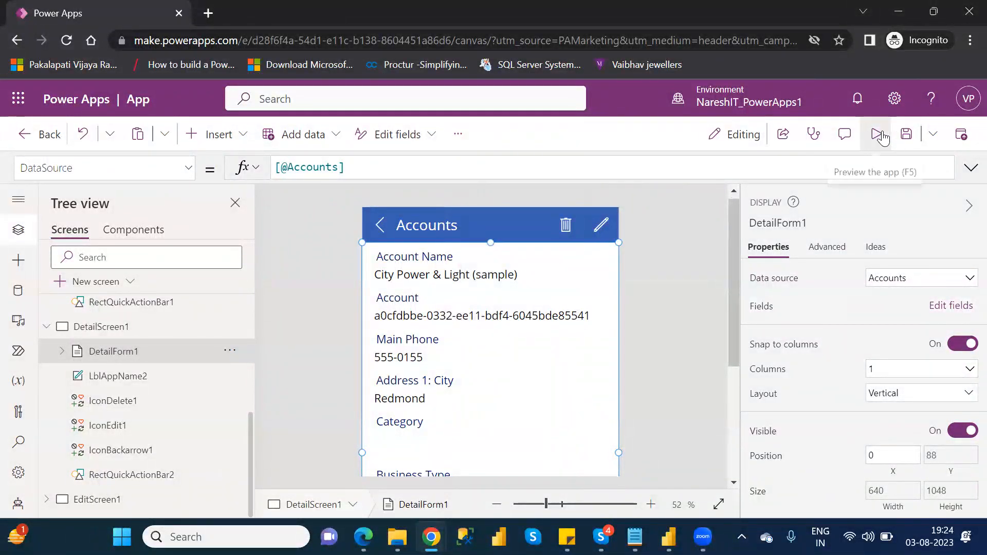
Step: Preview the app, open the record's edit form, cancel it, close the preview and dismiss the tip dialog
left_click(877, 134)
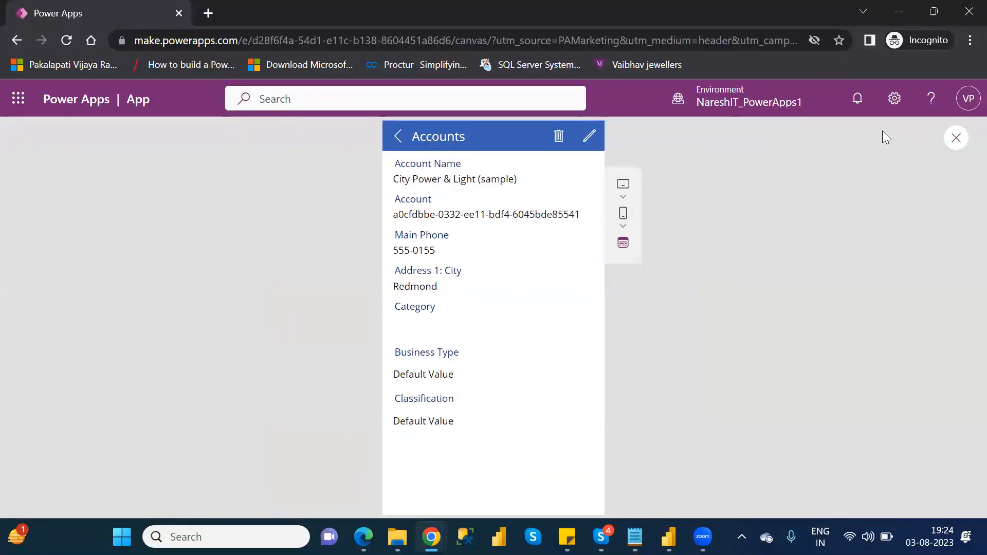
left_click(589, 146)
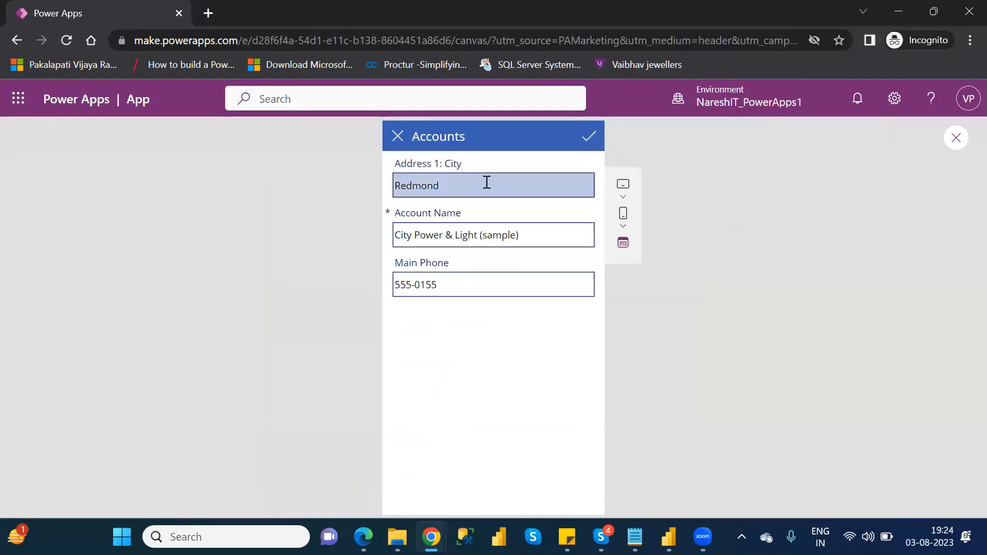
left_click(397, 136)
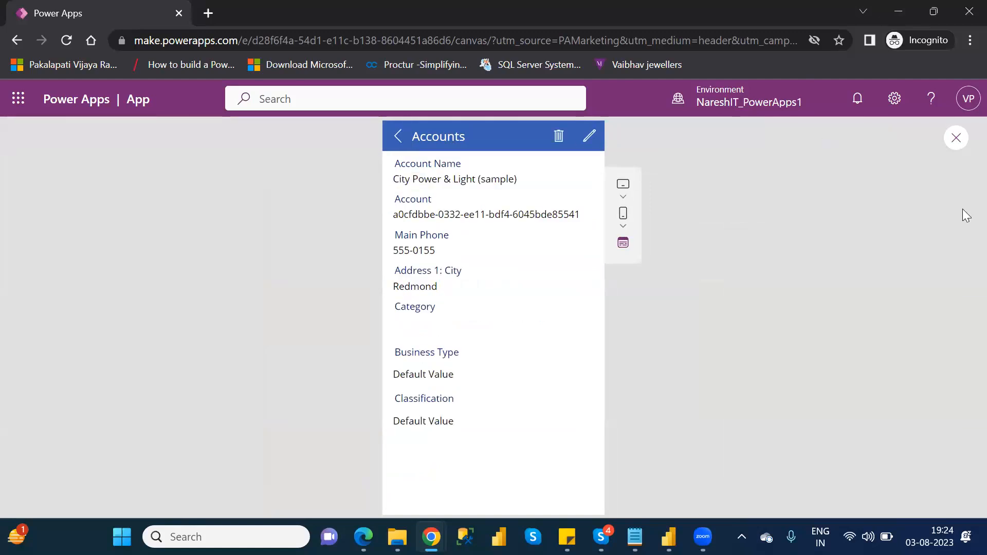
left_click(957, 138)
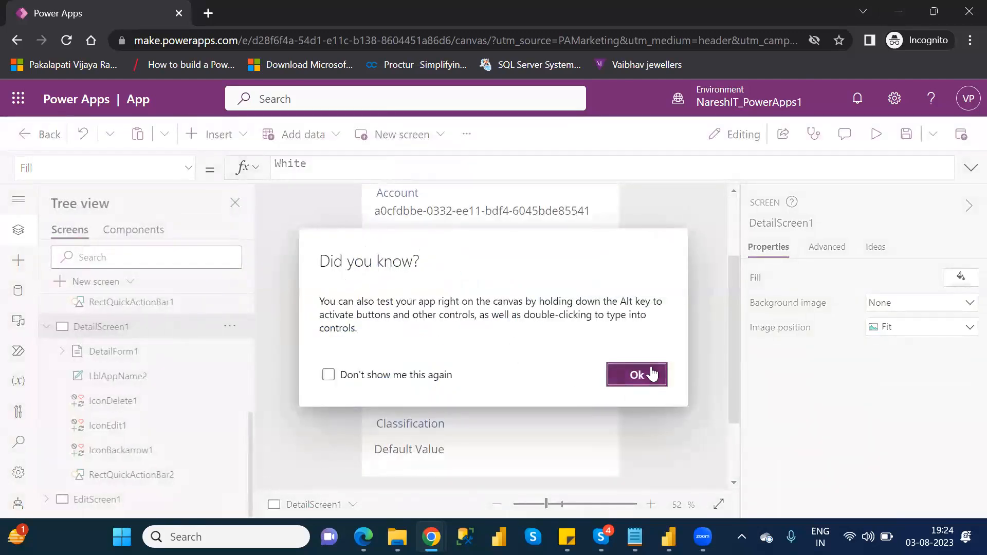
left_click(651, 367)
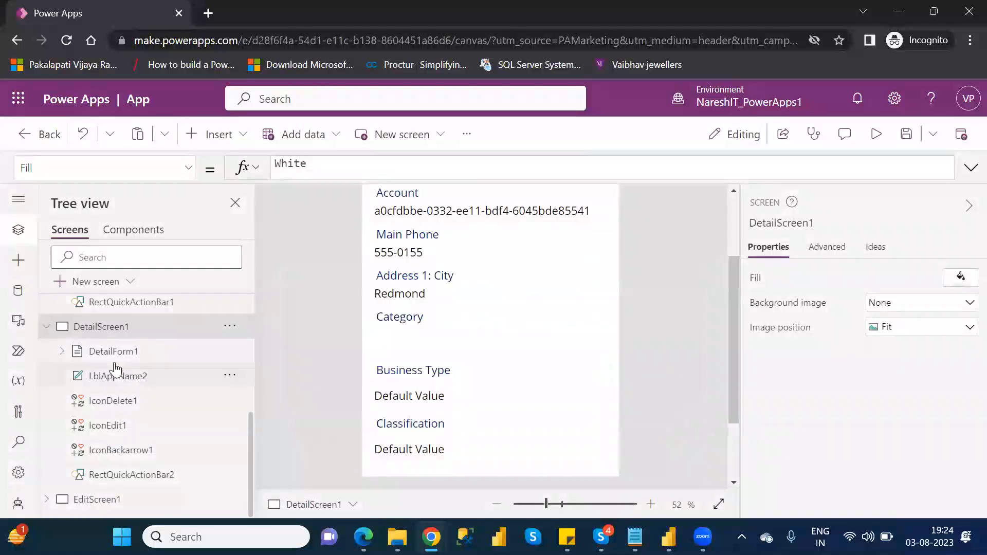
Step: Add the Account field to the edit screen's form
left_click(61, 351)
left_click(61, 352)
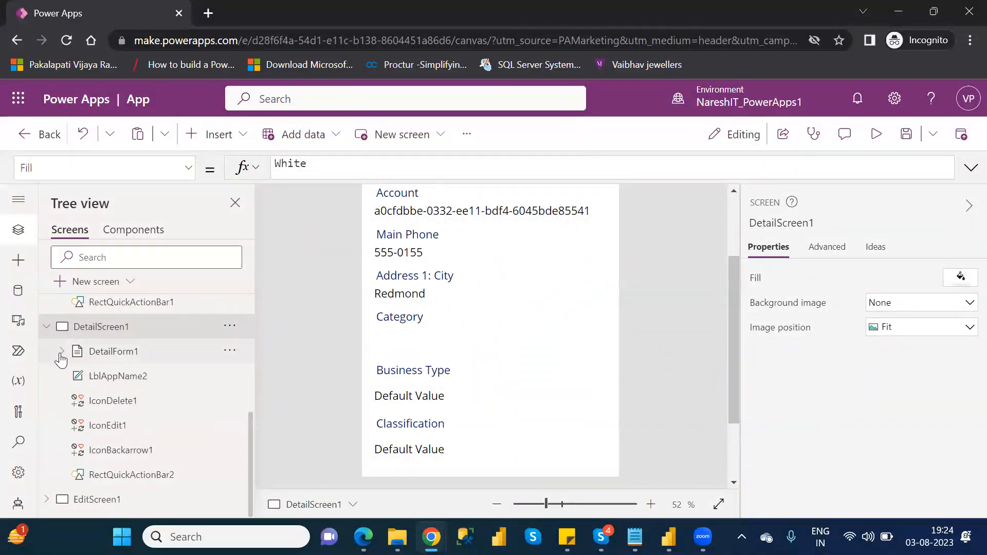
left_click(46, 500)
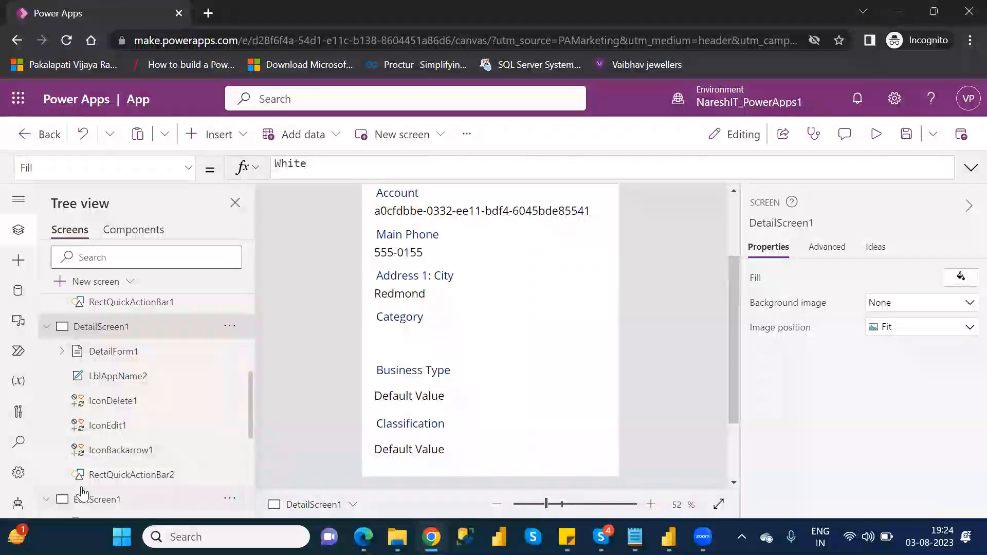
left_click_drag(249, 416, 249, 463)
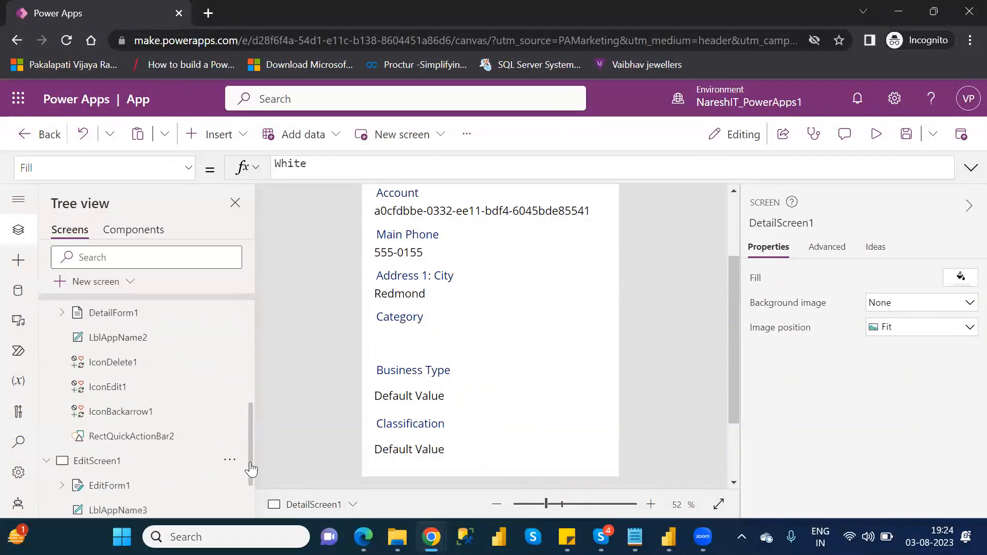
left_click(121, 316)
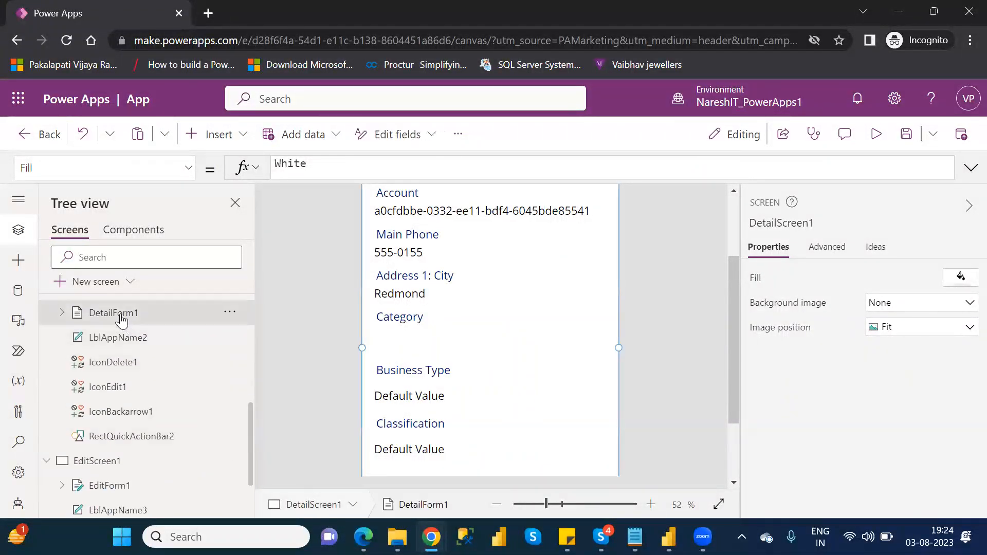
left_click(105, 465)
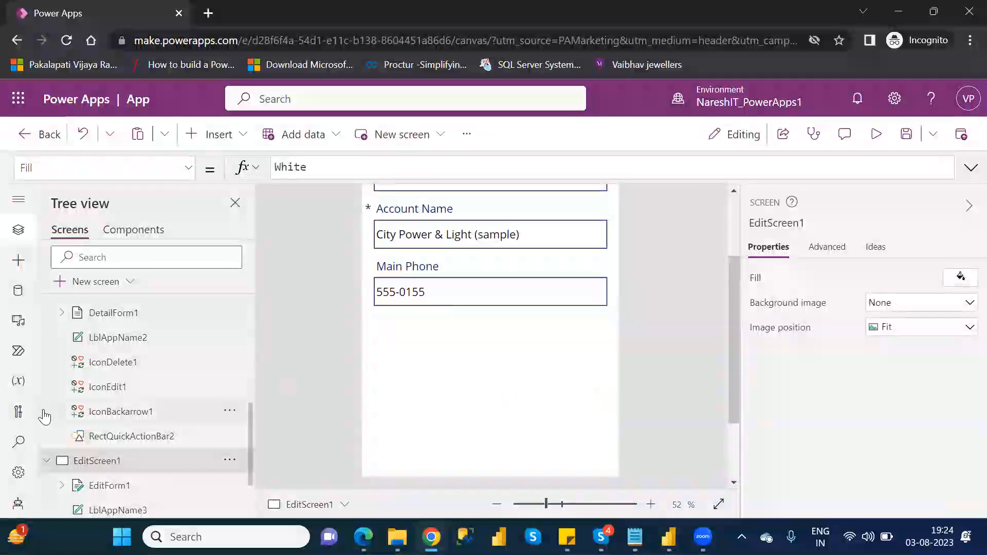
left_click(118, 486)
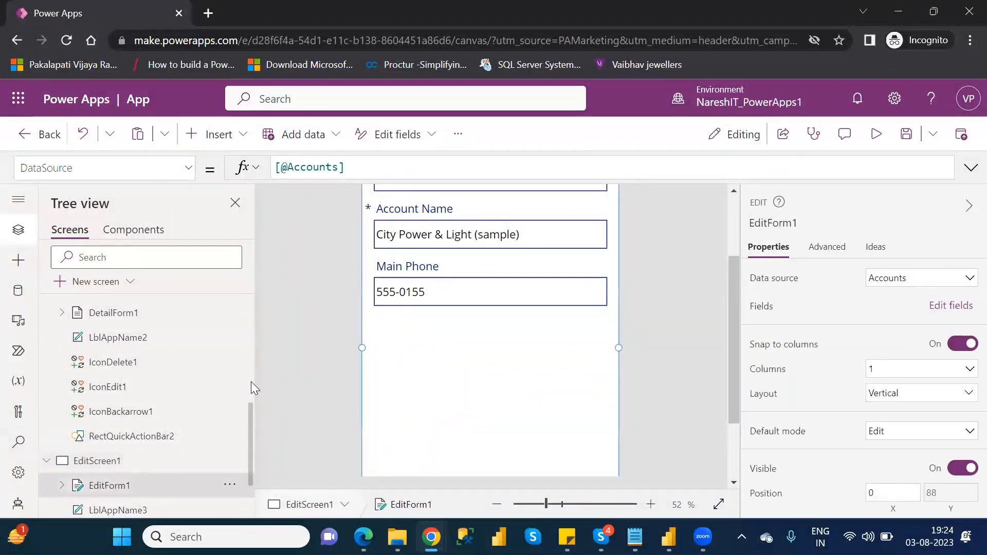
scroll(251, 382, "up", 3)
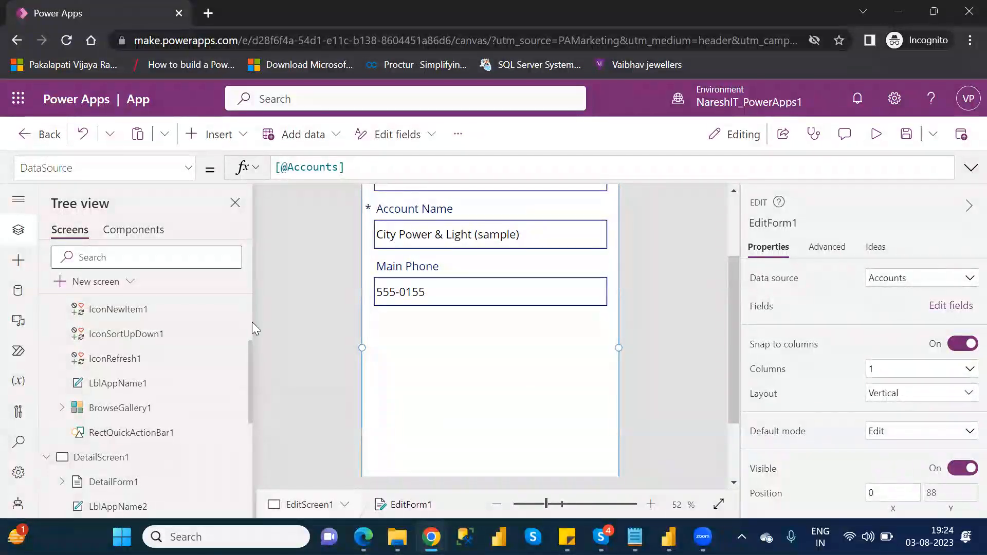
scroll(251, 322, "up", 2)
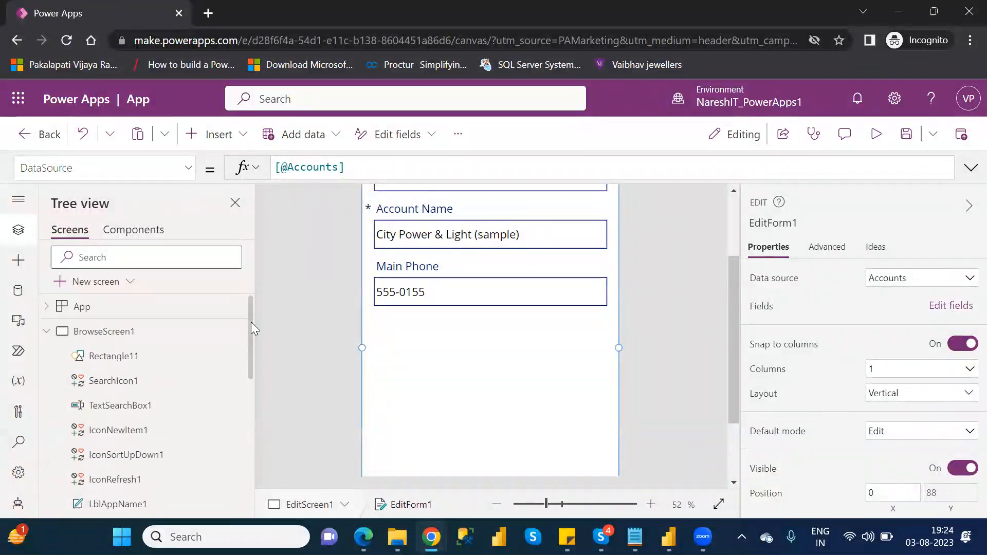
left_click(47, 331)
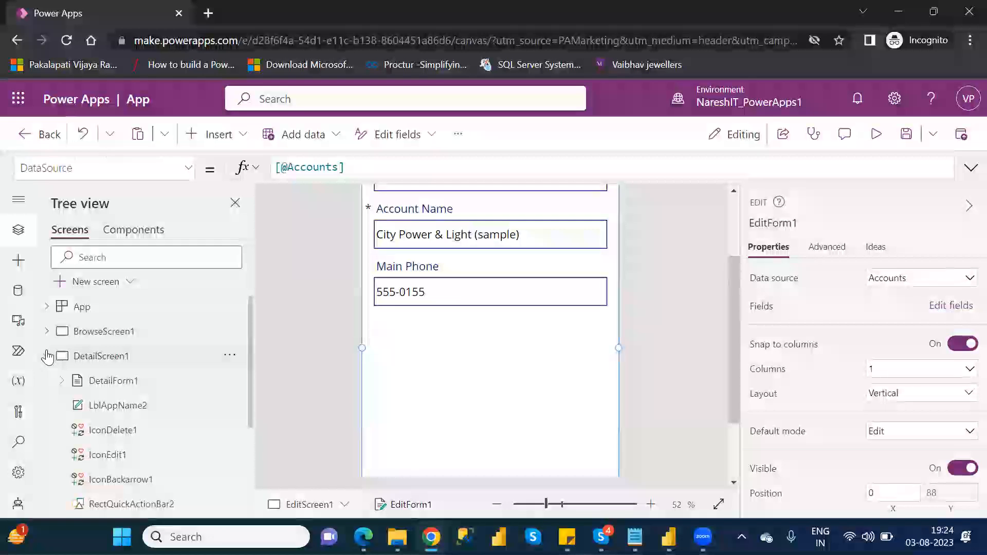
left_click(46, 355)
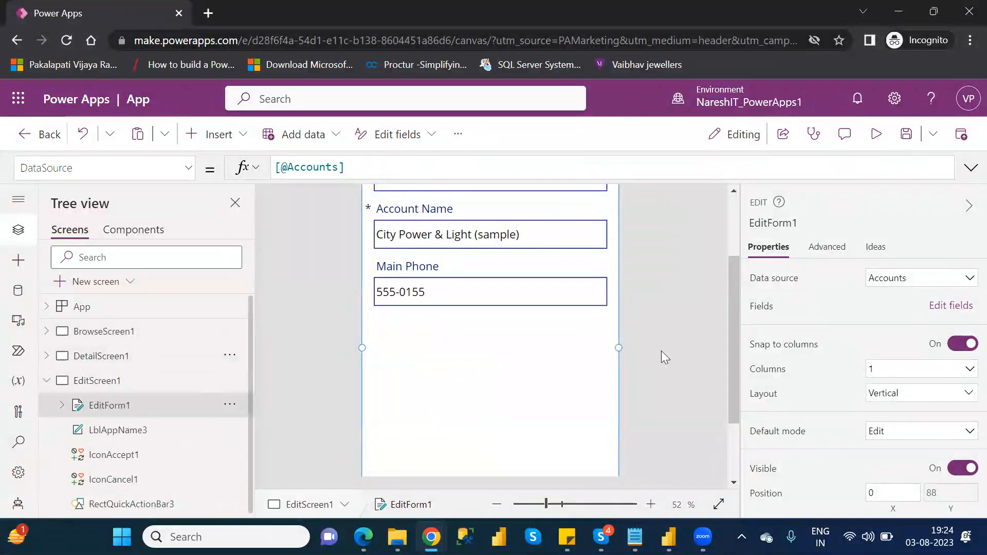
scroll(730, 228, "up", 3)
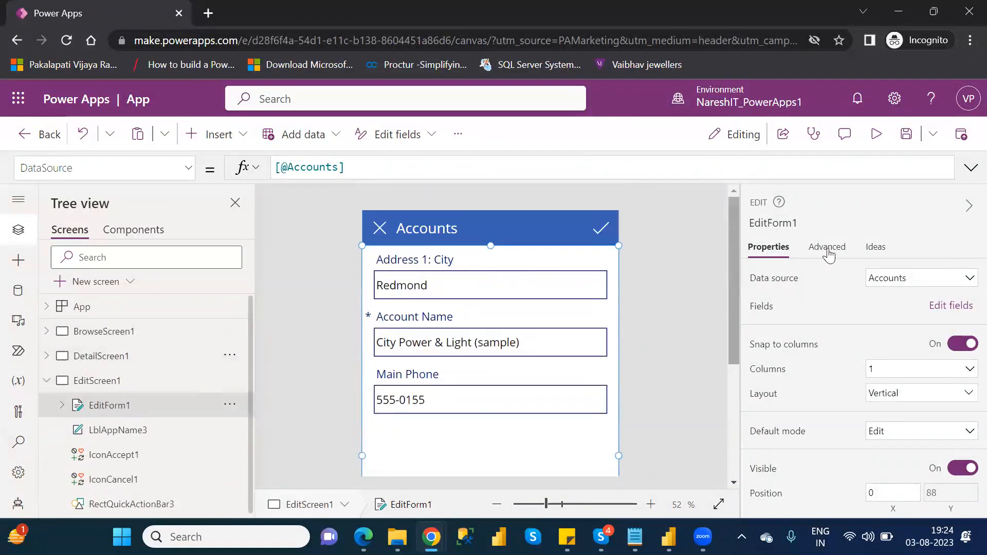
left_click(952, 306)
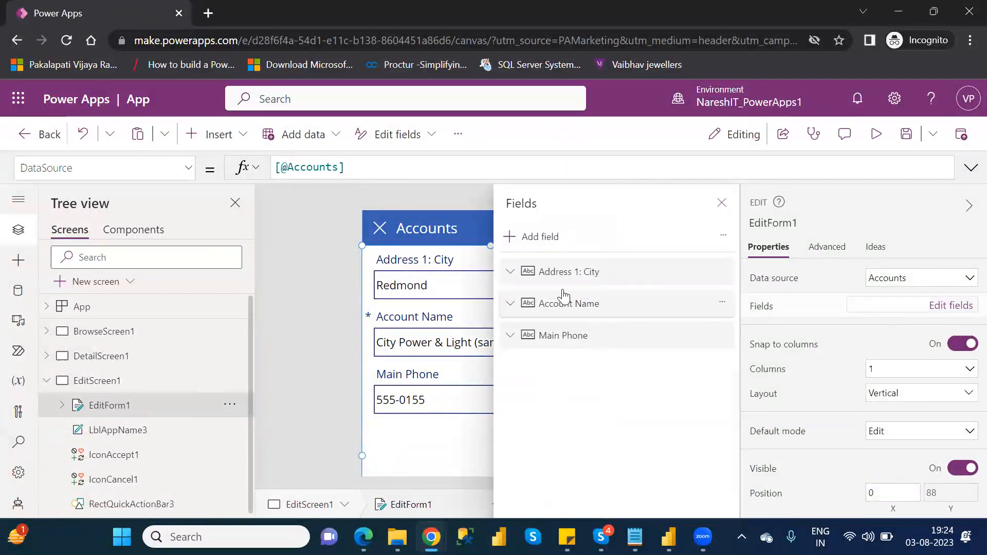
left_click(539, 238)
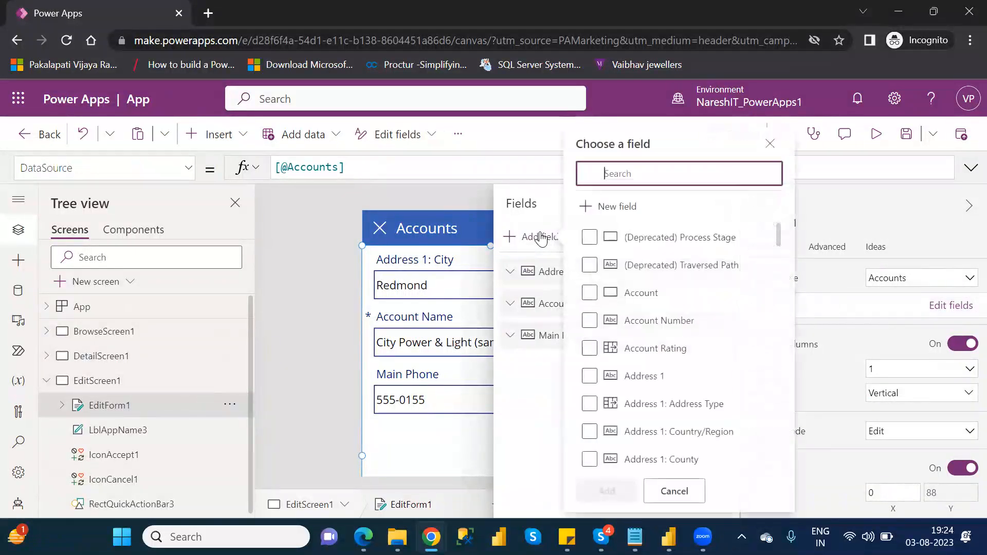
left_click(598, 292)
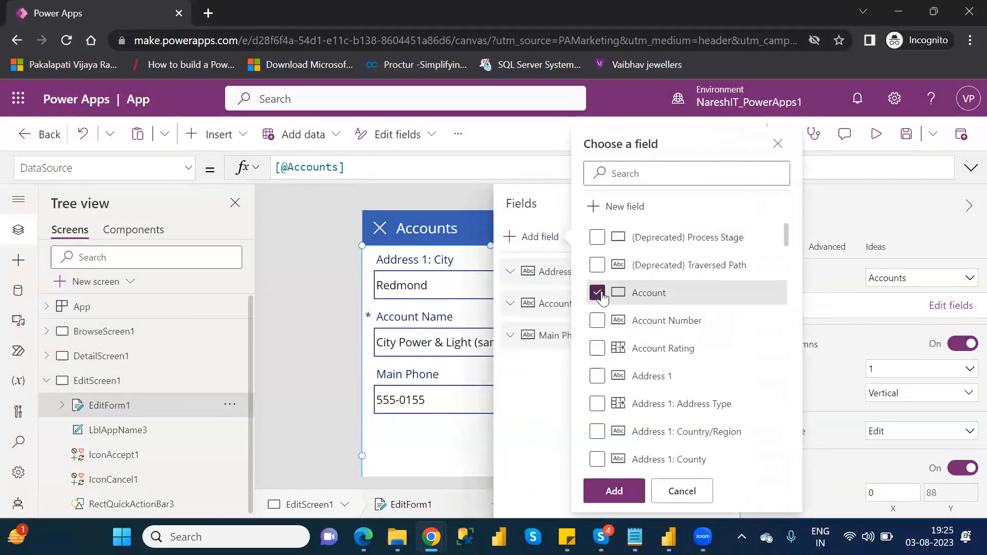
left_click(616, 493)
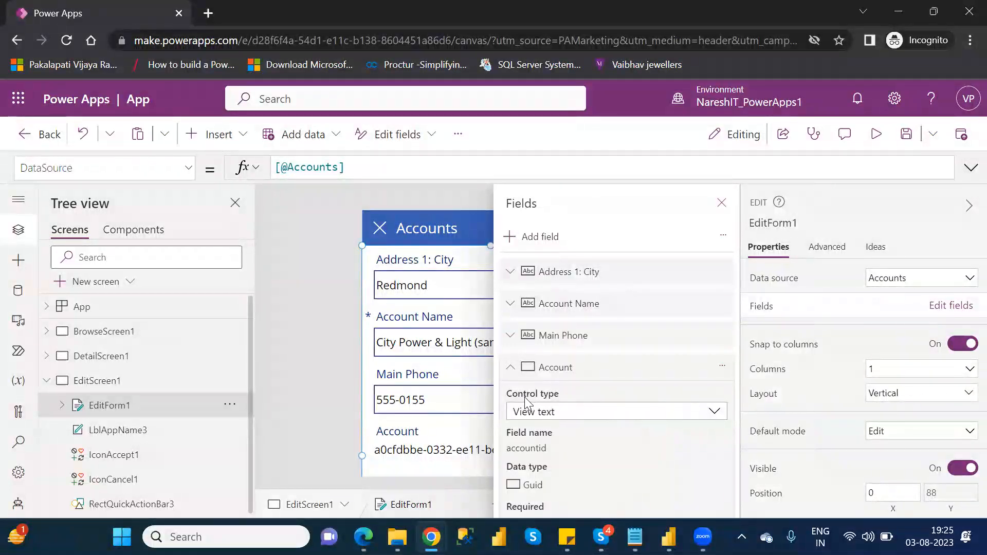
left_click(550, 414)
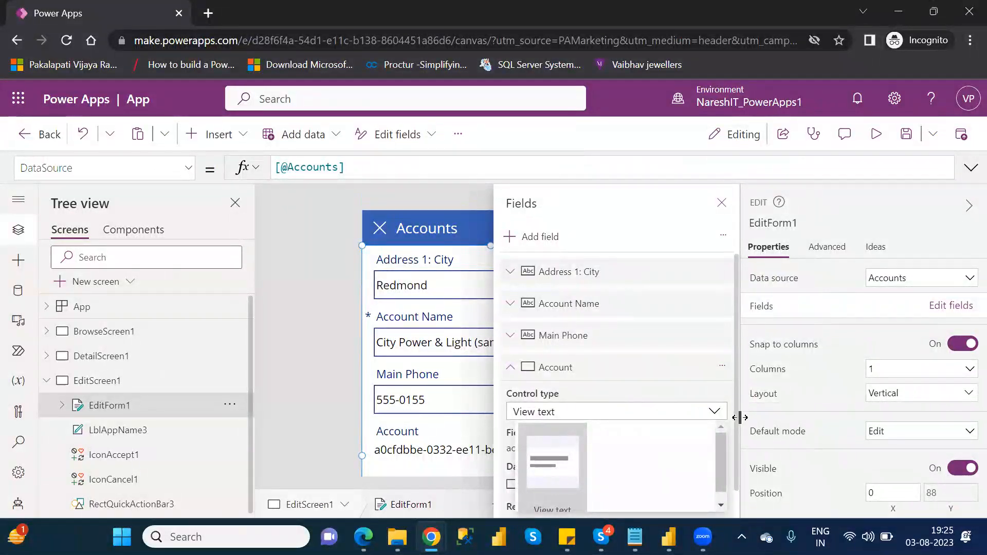
left_click_drag(738, 416, 747, 456)
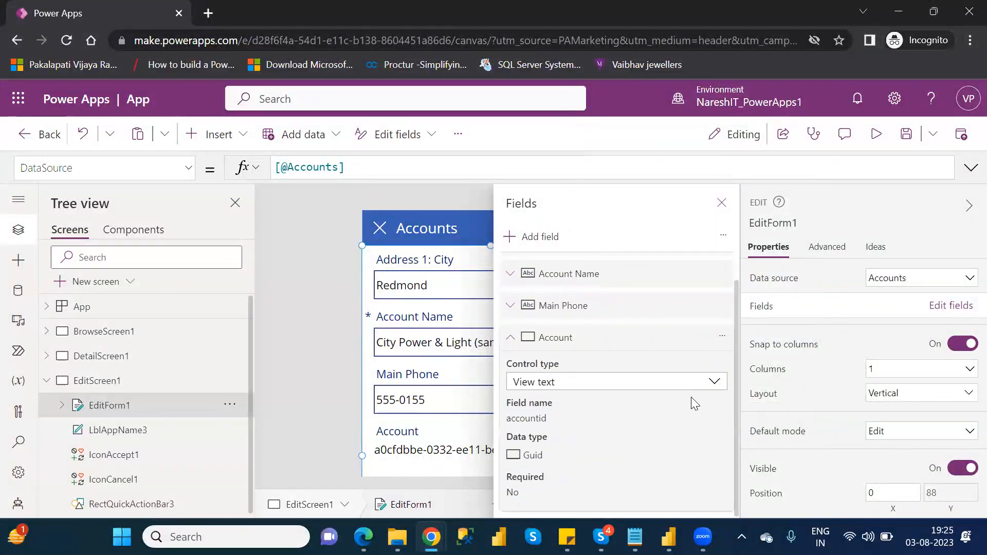
left_click(714, 383)
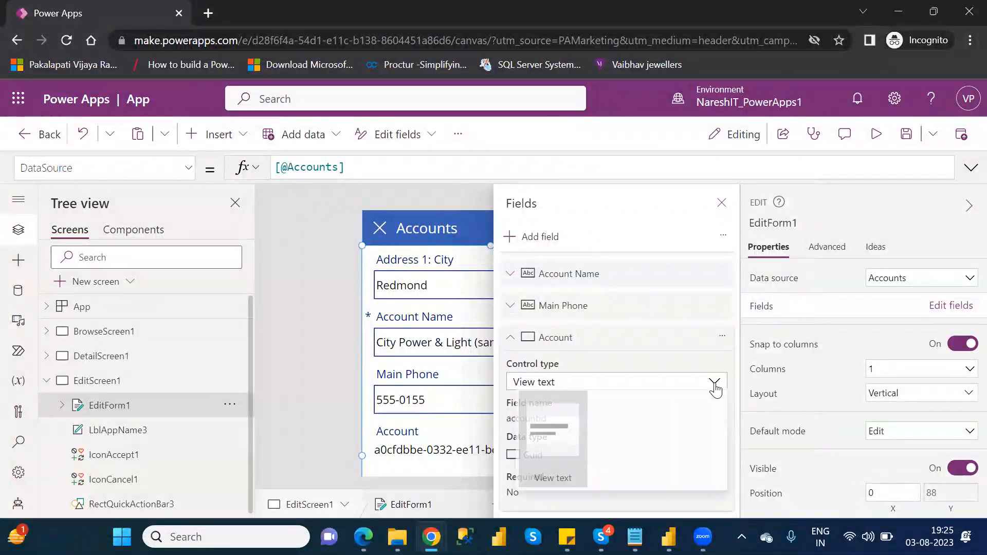
left_click(597, 344)
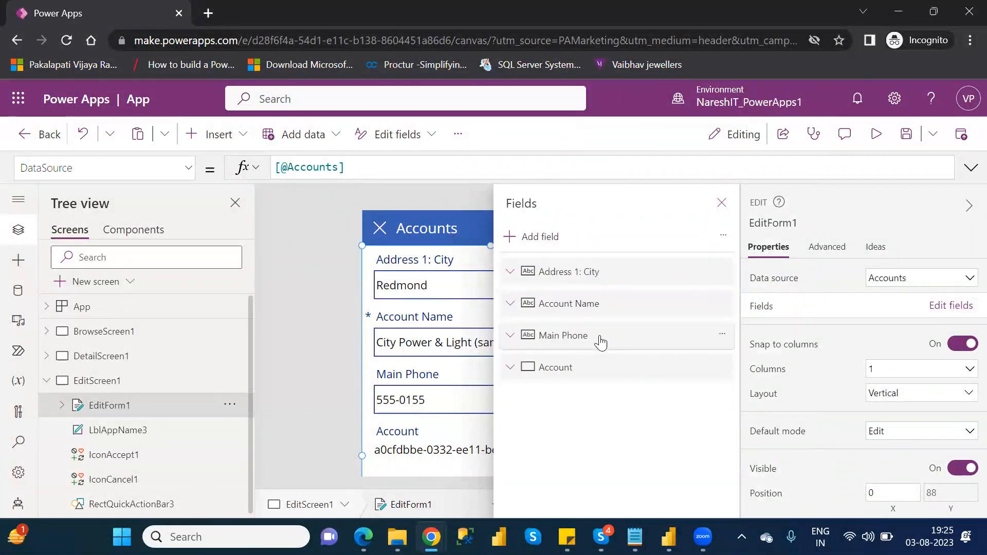
Step: Change the Address 1: City field's control type on the edit form to View text
left_click(510, 271)
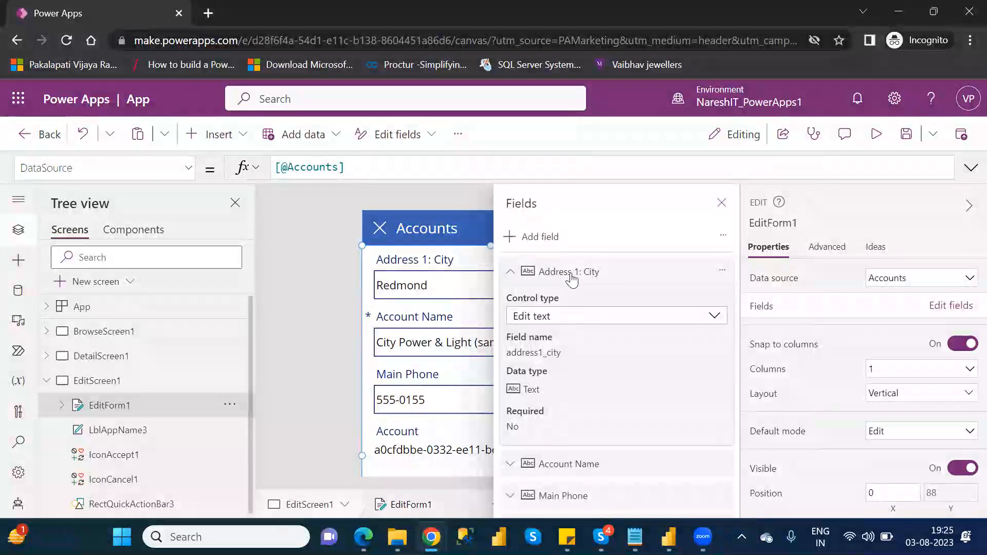
left_click(577, 318)
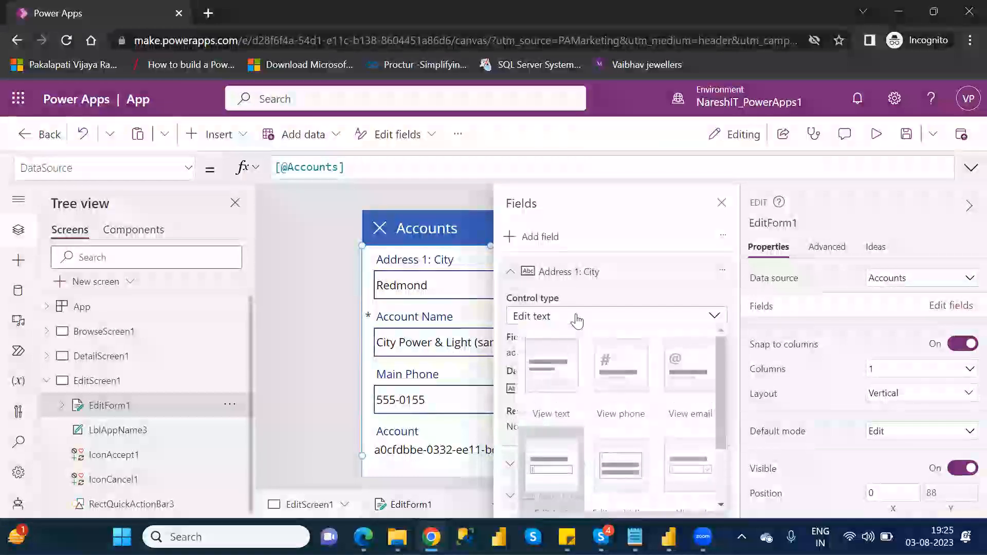
left_click(565, 381)
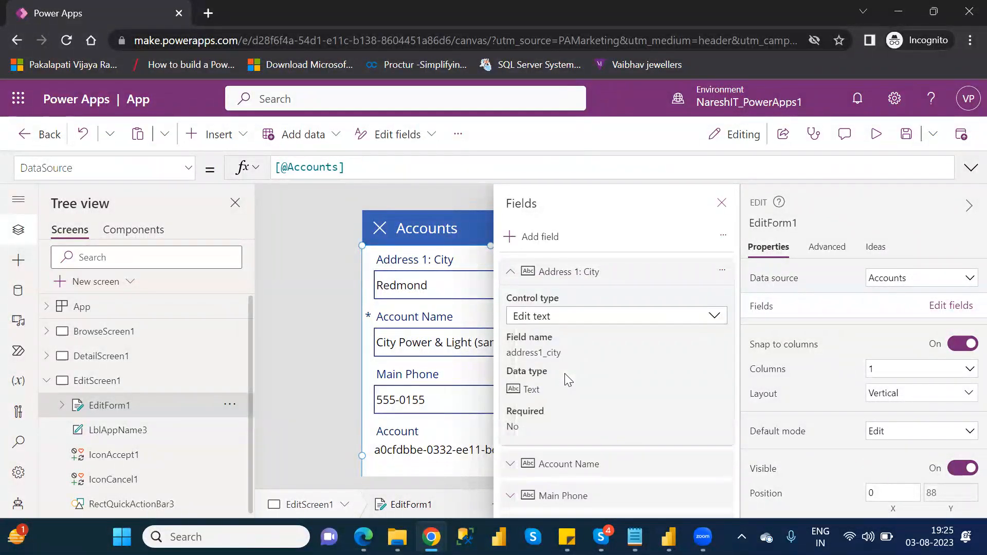
left_click(722, 203)
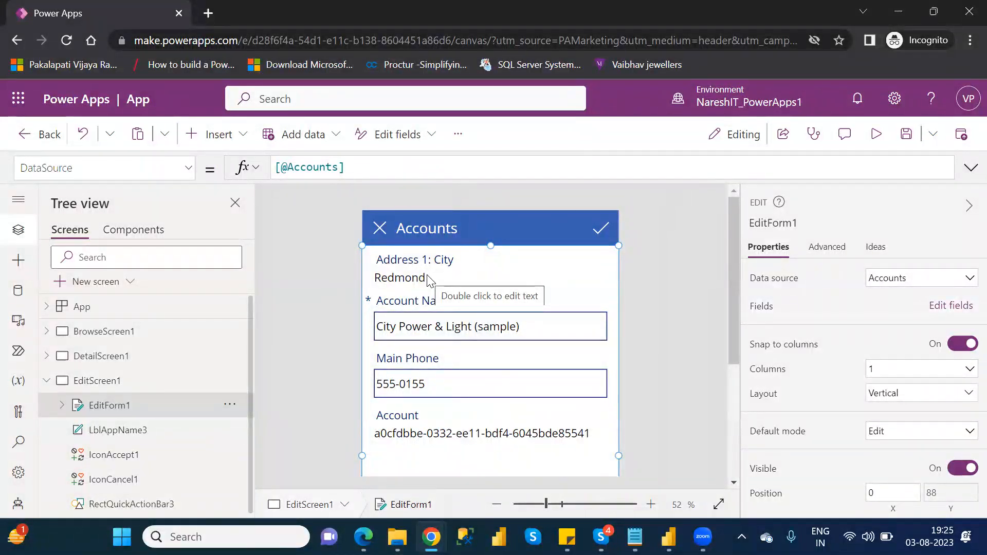
Step: Set the Address 1: City field's control type on the edit form back to Edit text
left_click(947, 306)
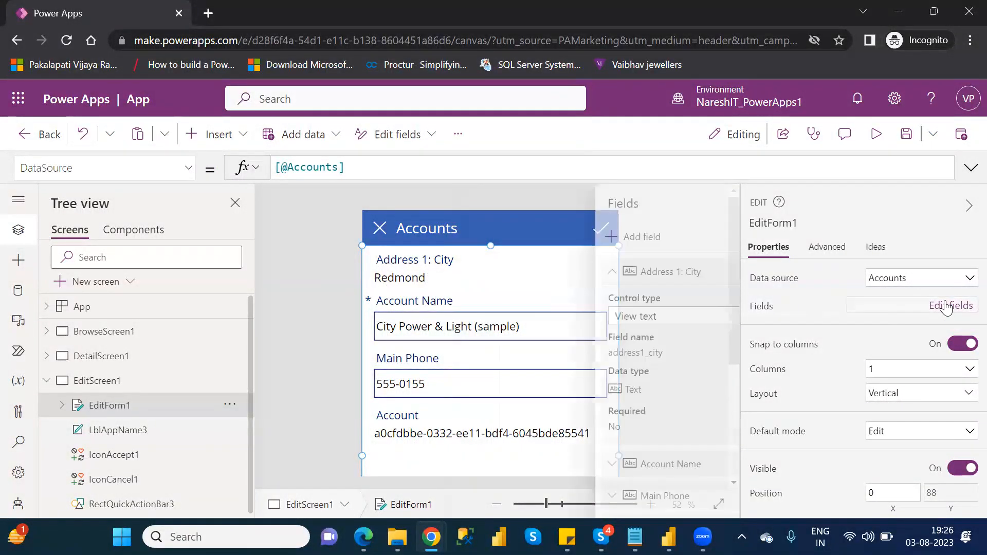
left_click(577, 318)
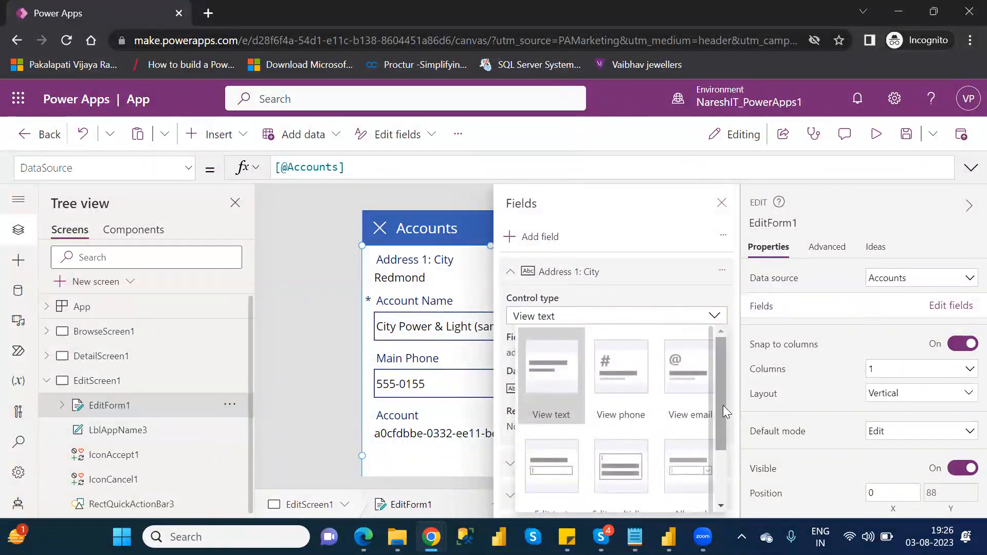
left_click_drag(722, 407, 727, 453)
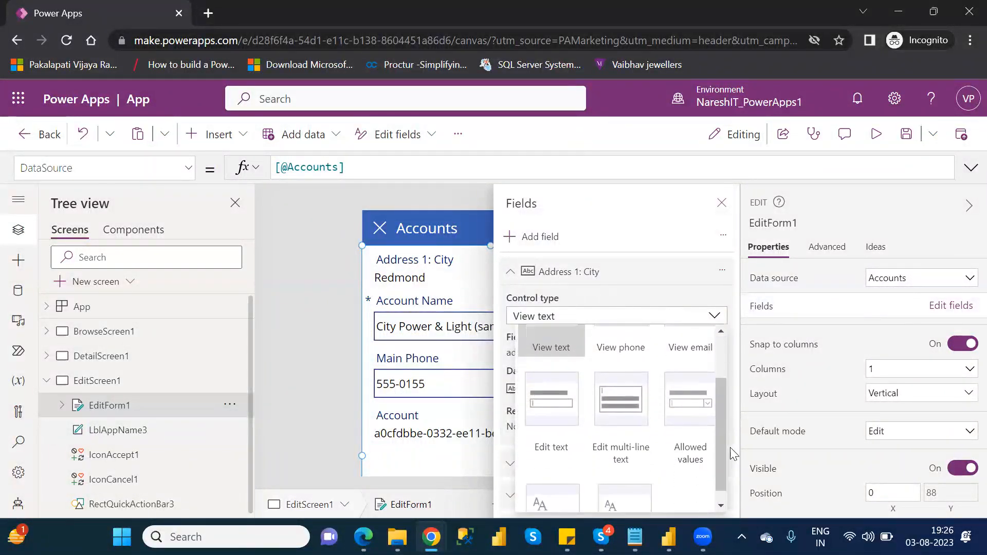
left_click(543, 393)
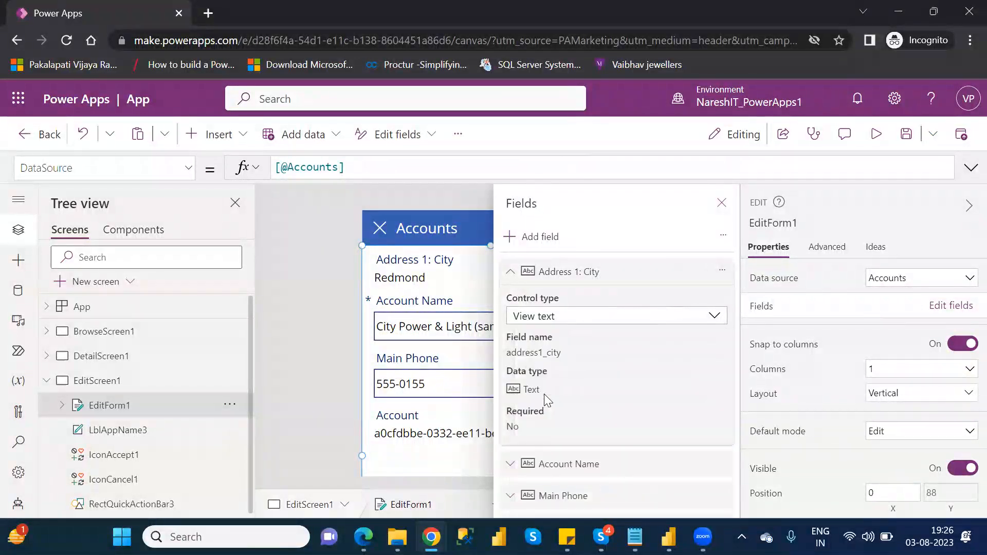
left_click(721, 203)
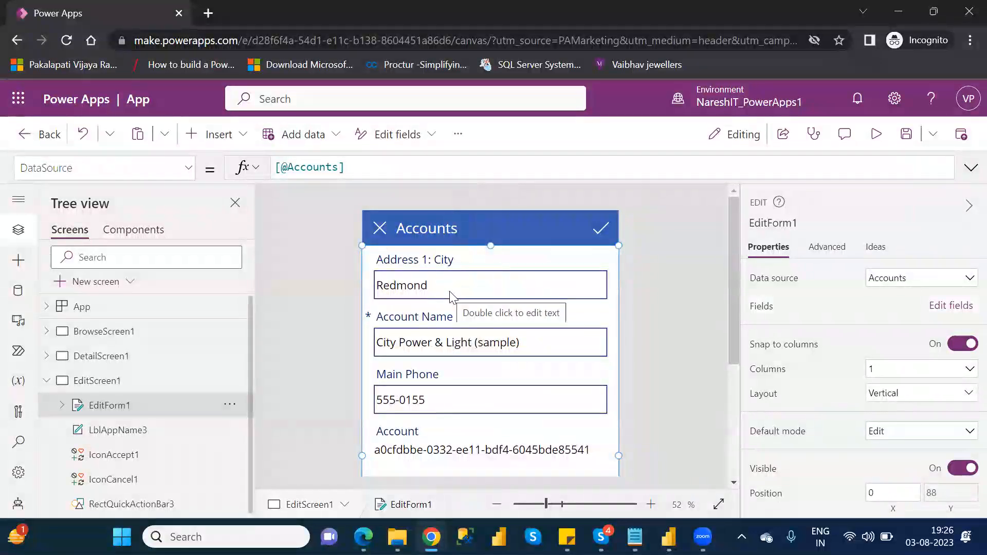
Step: Preview the app, submit the edited account name, close the preview and dismiss the tip dialog
left_click(541, 343)
left_click(536, 339)
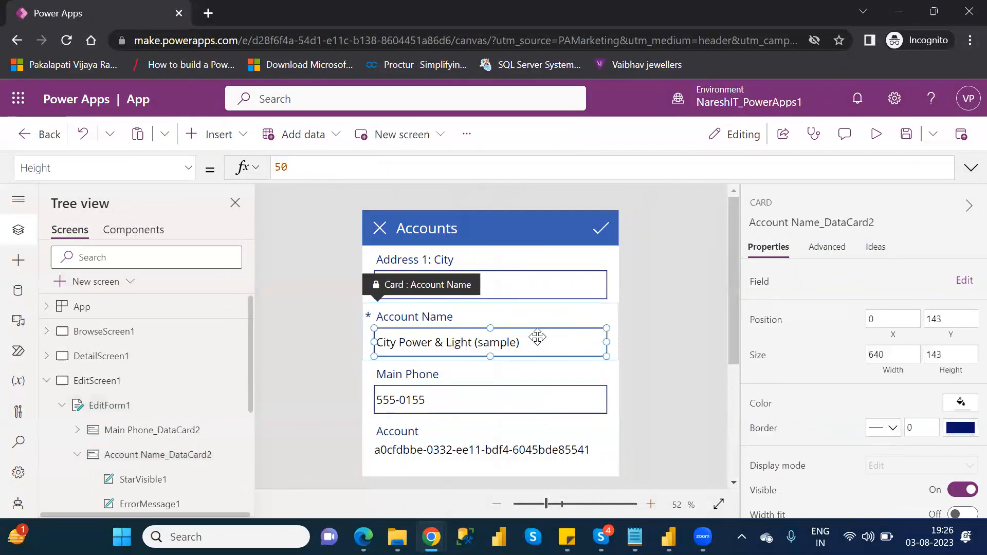
left_click(877, 135)
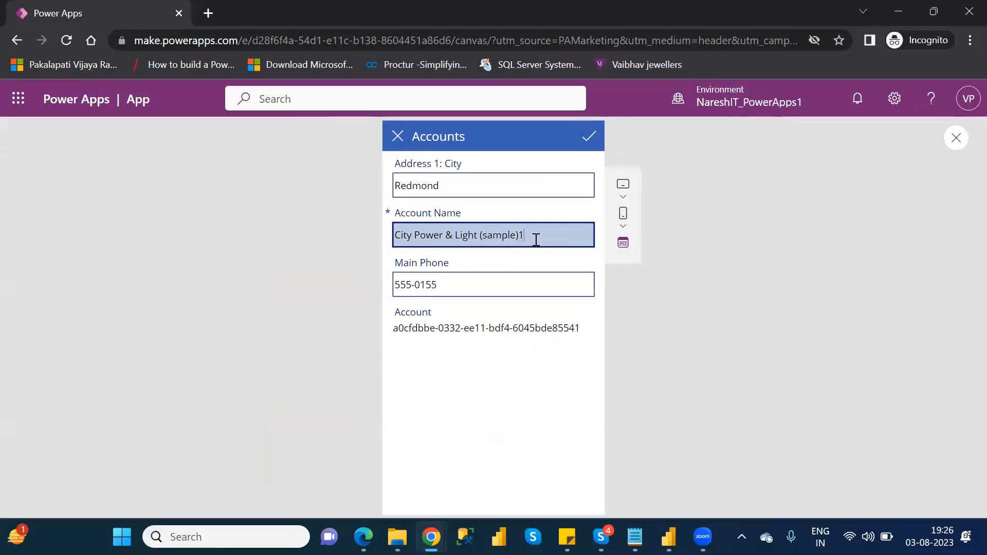
left_click(585, 137)
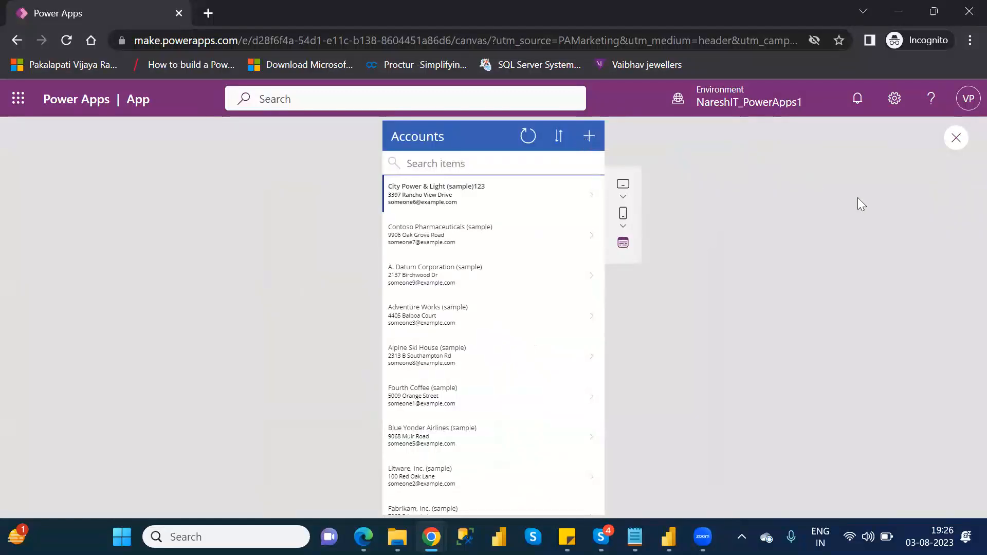
left_click(955, 139)
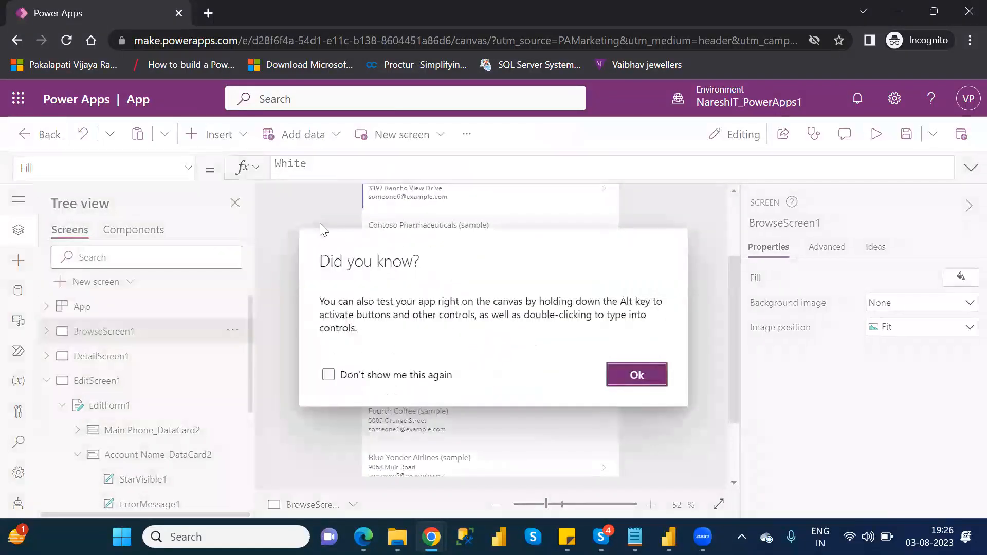
left_click(638, 380)
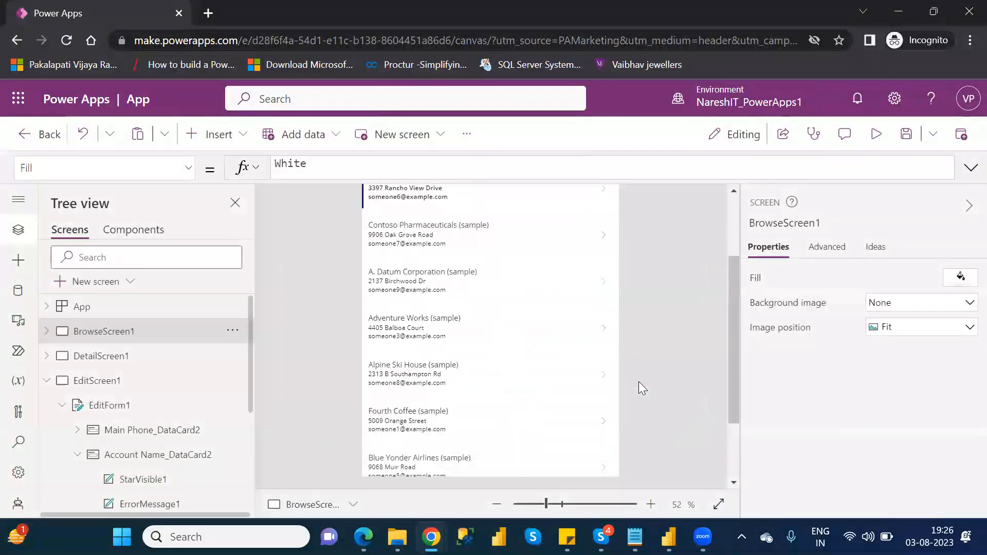
Step: Save the app under the name NareshIT_Demo
left_click(906, 135)
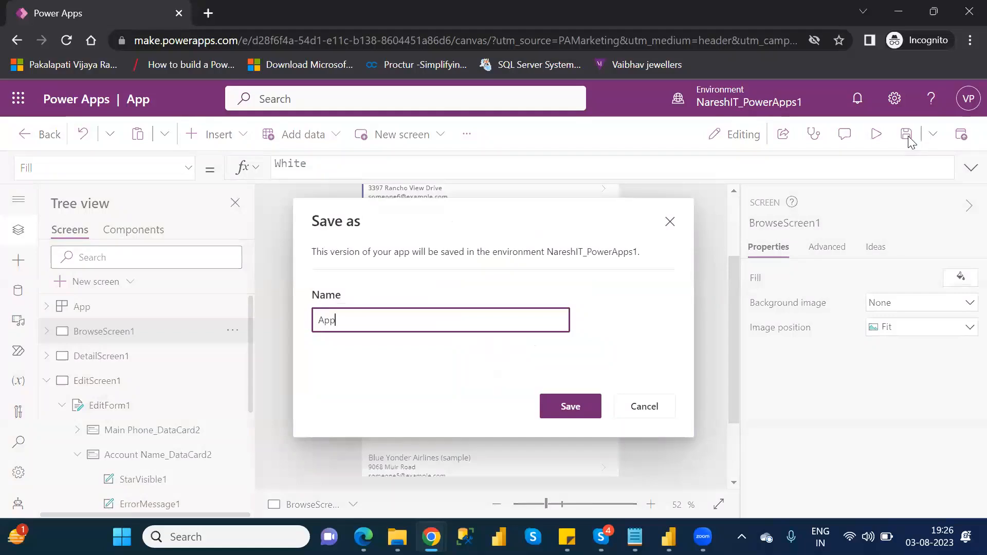
left_click(667, 409)
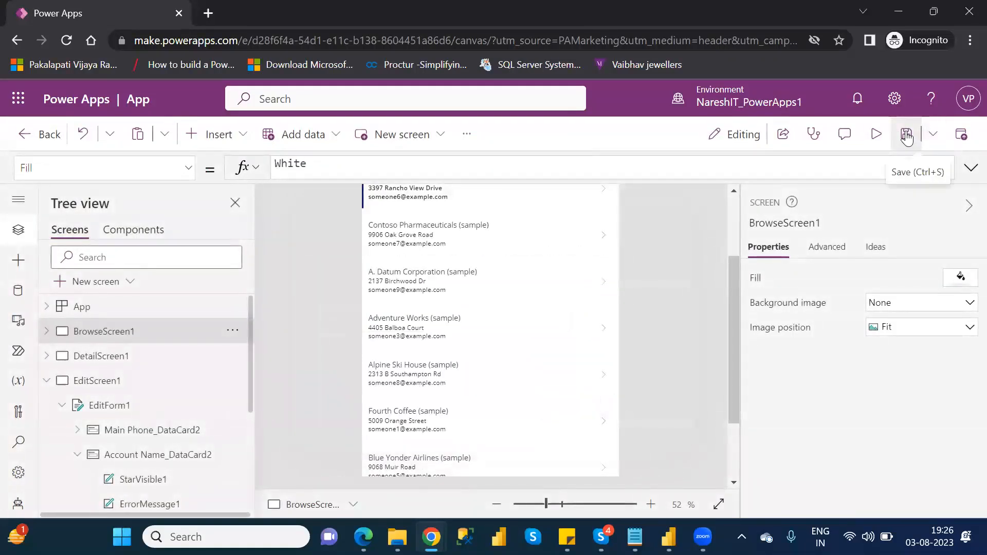
left_click(907, 136)
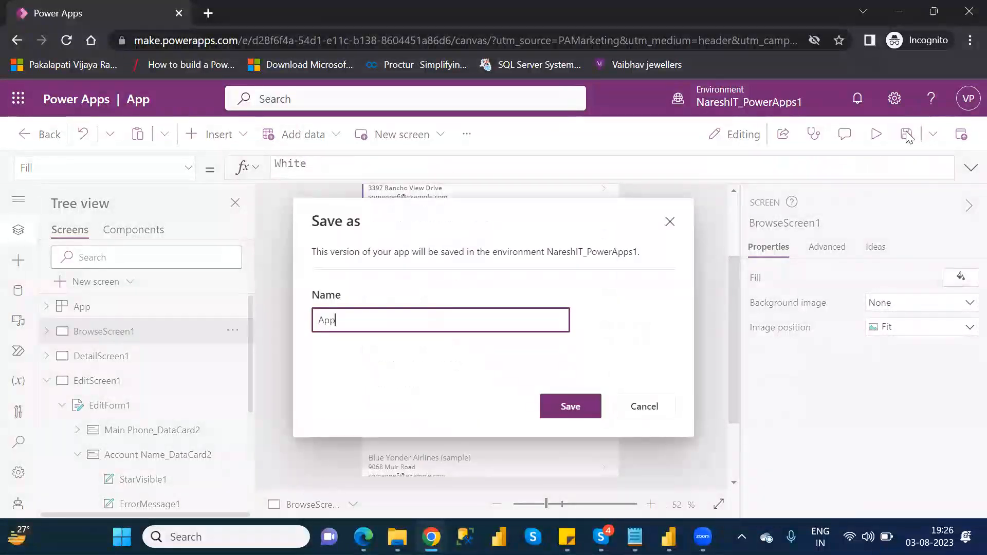
double_click(326, 322)
type("Naresj")
key("BackSpace")
type("hIT_Demo")
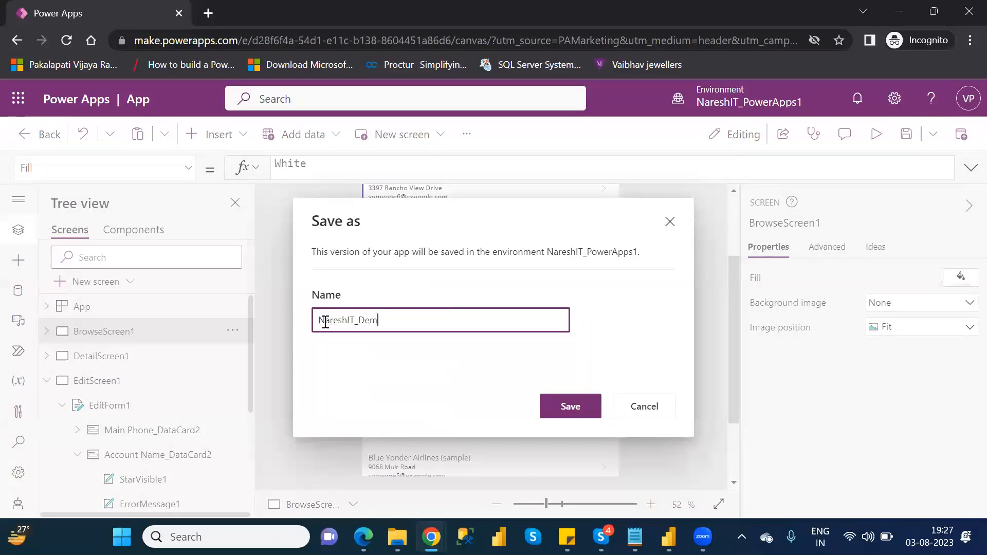
left_click(581, 411)
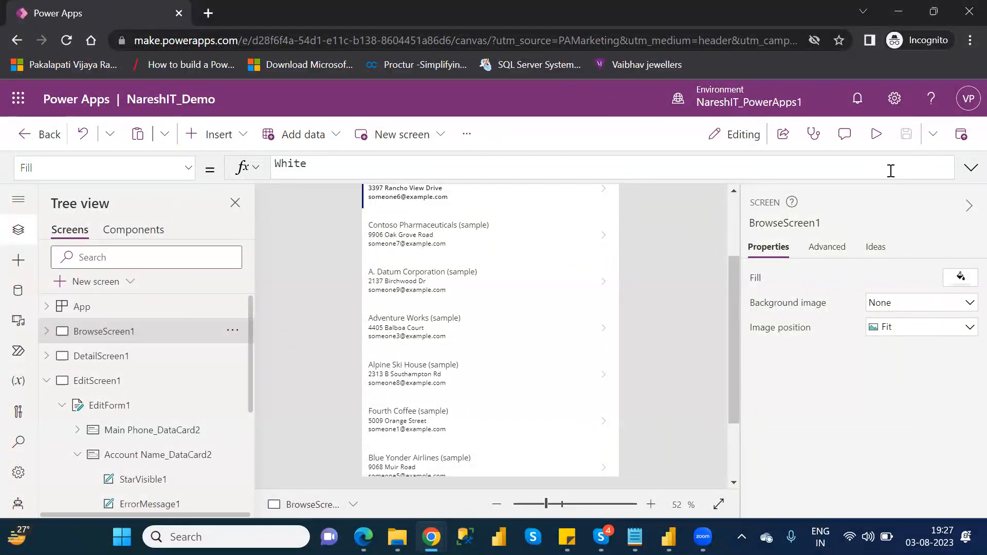
Step: Leave the app editor and open the list of apps
left_click(27, 137)
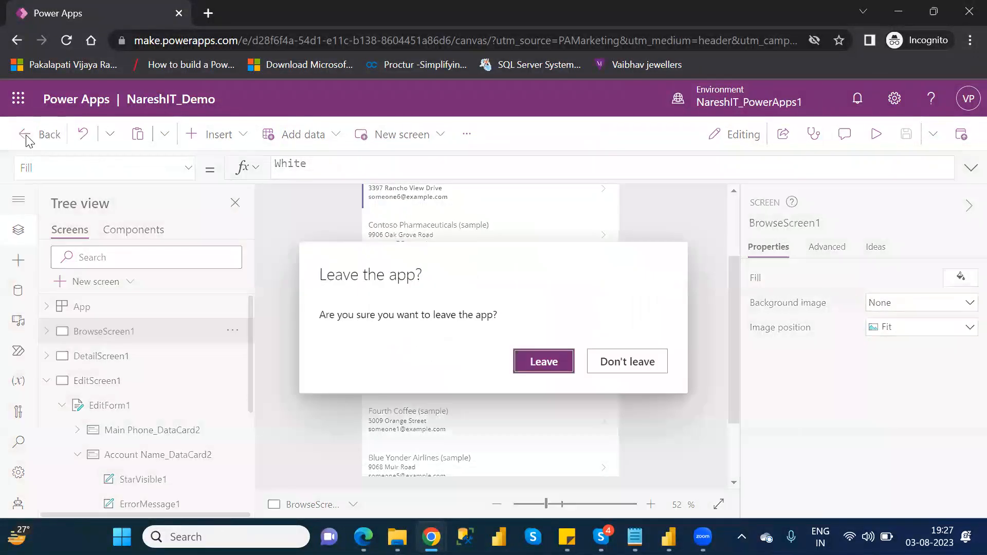
left_click(546, 364)
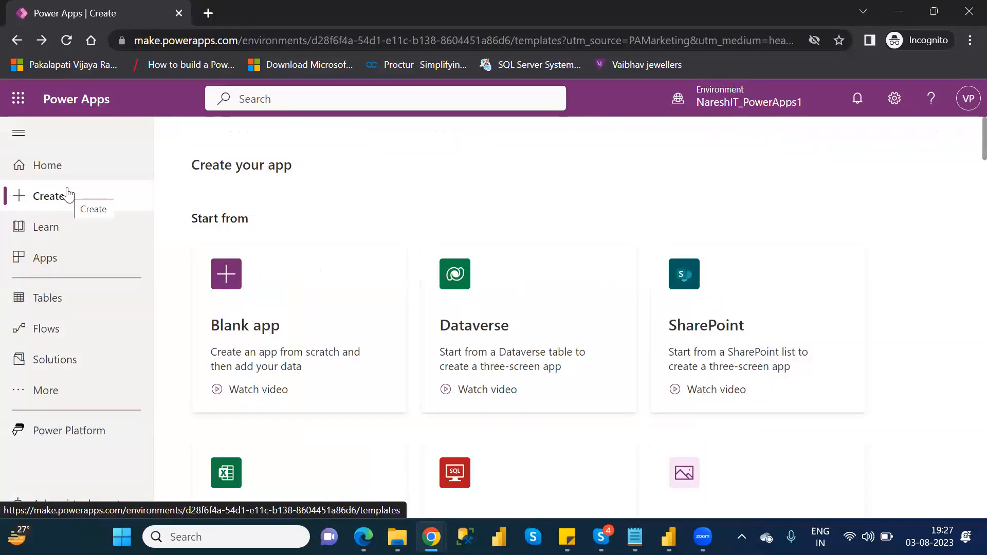
left_click(54, 261)
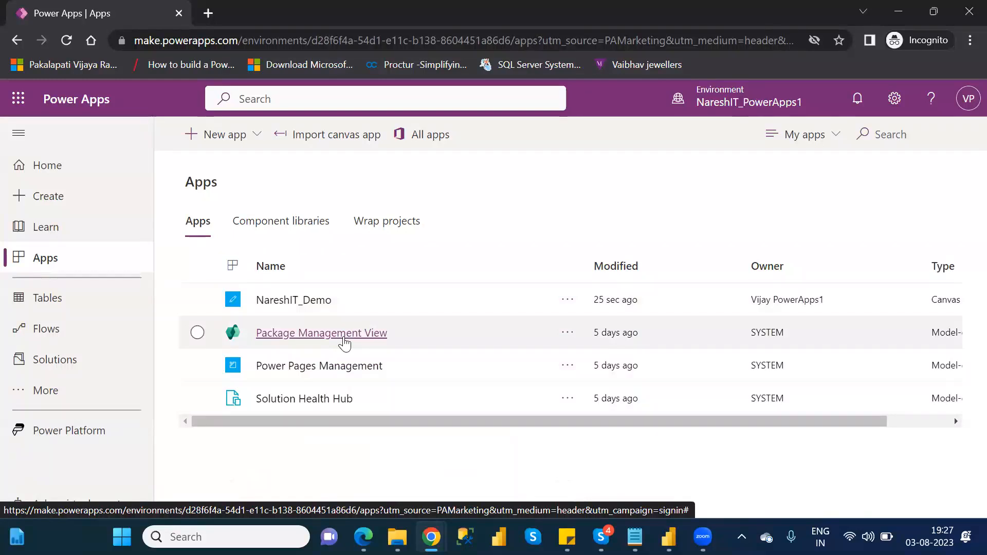
Step: Open the Account table and examine its columns and data rows
left_click(71, 304)
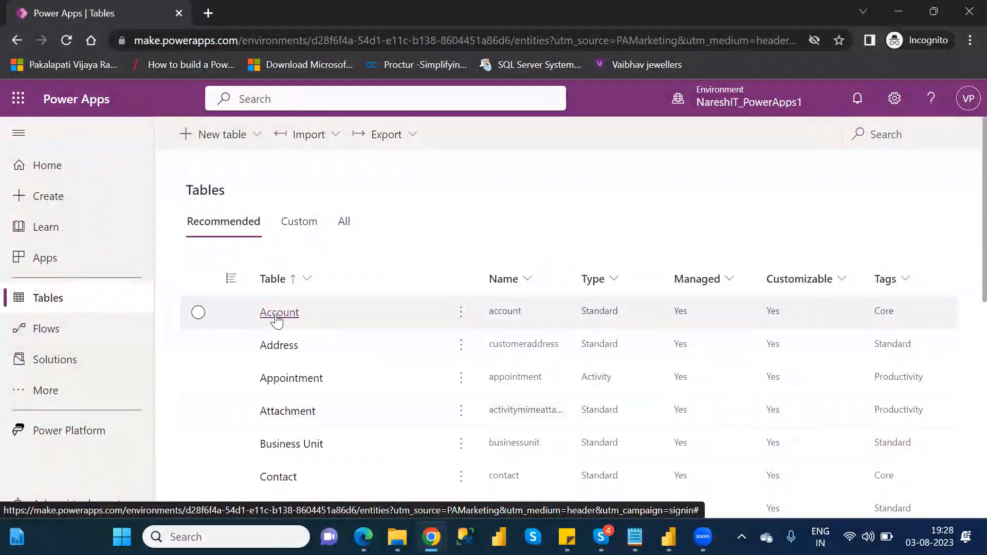
left_click(277, 314)
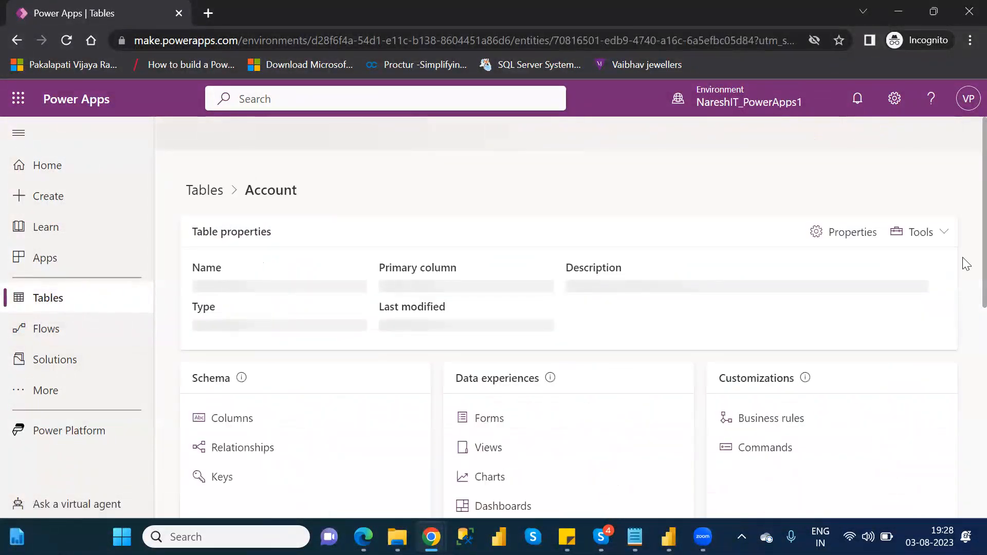
scroll(966, 263, "down", 4)
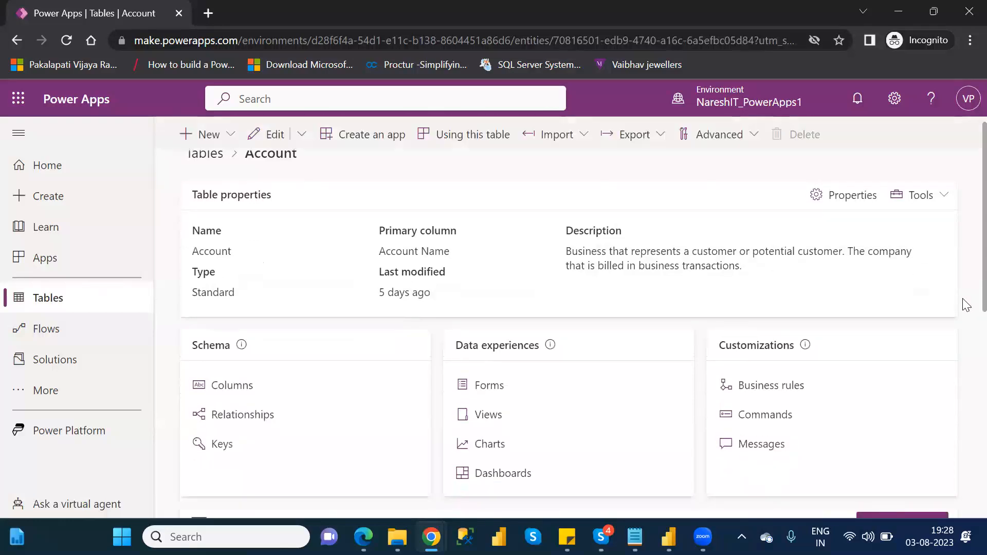
scroll(966, 412, "down", 4)
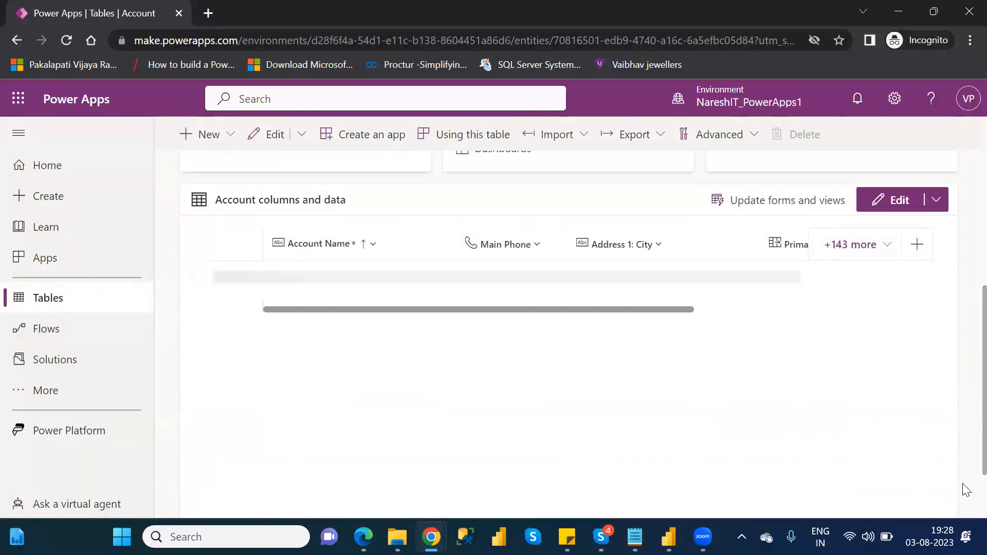
left_click_drag(963, 484, 963, 489)
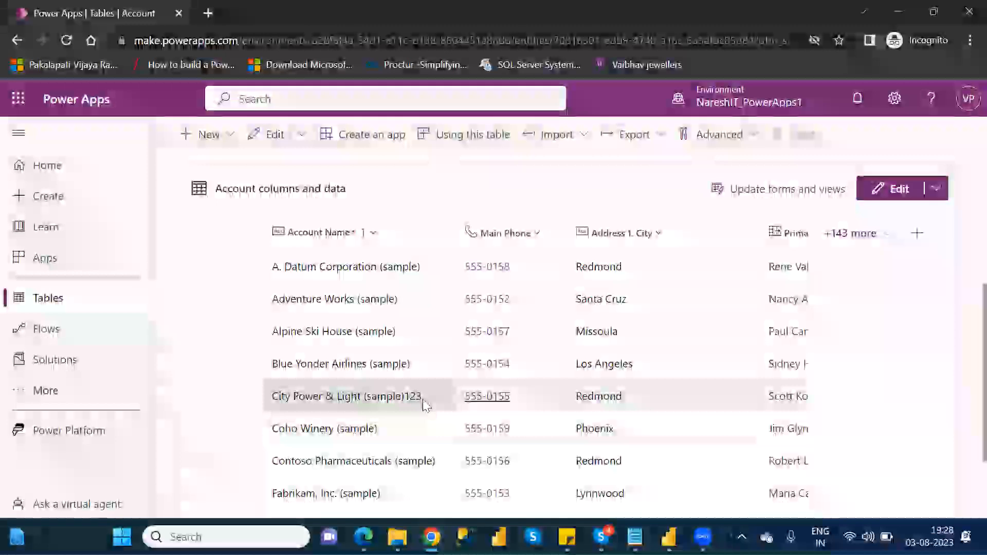
left_click(422, 399)
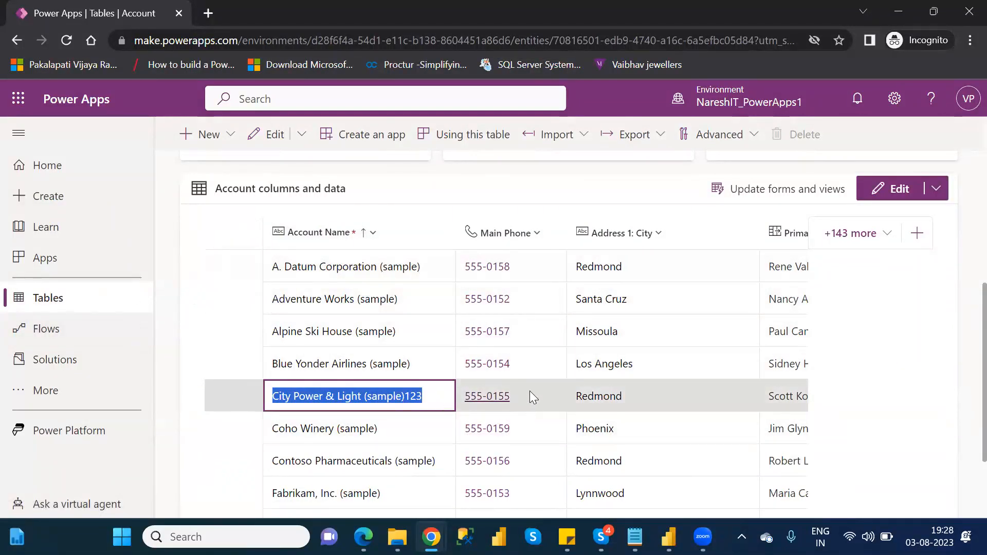
left_click(171, 221)
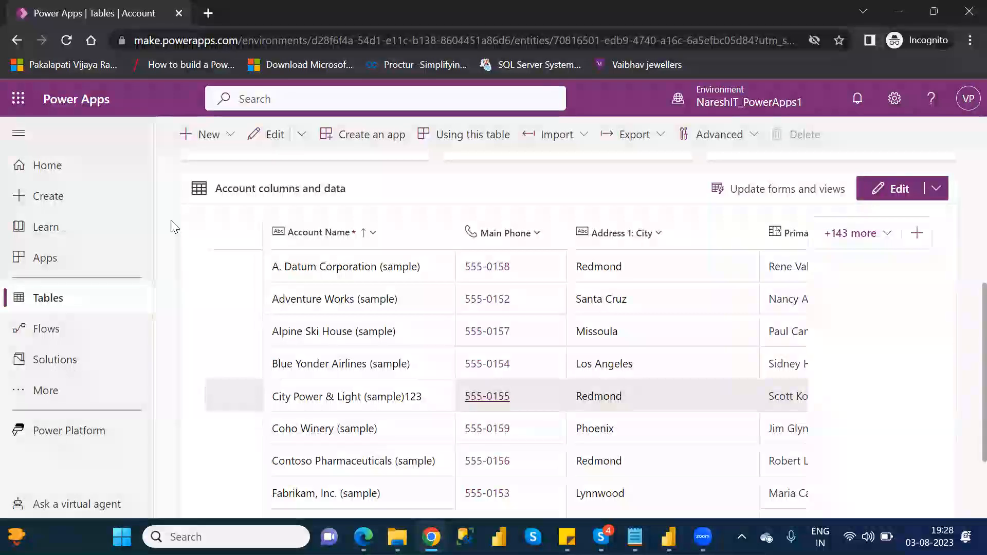
Step: Create a new Dataverse table with the display name Financial Table
left_click(76, 298)
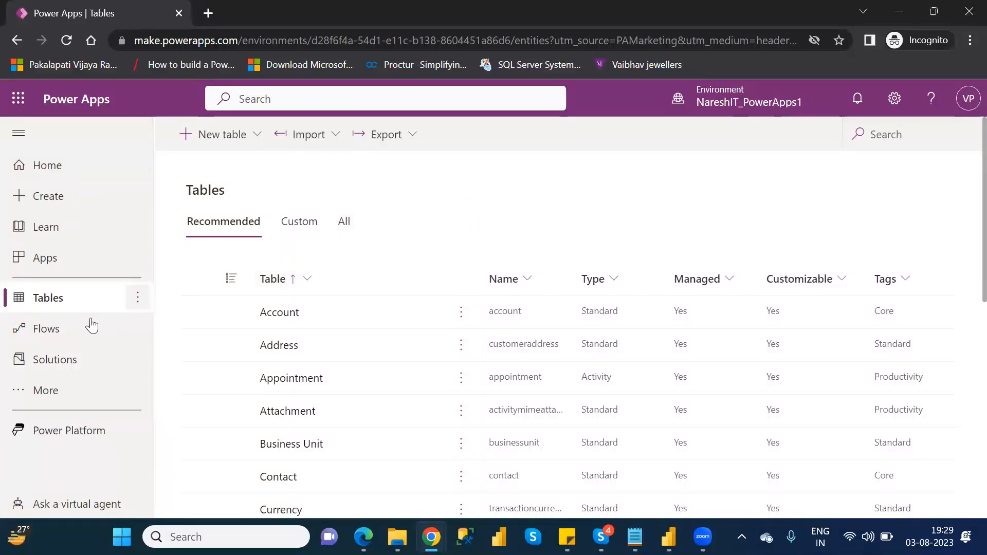
left_click(225, 142)
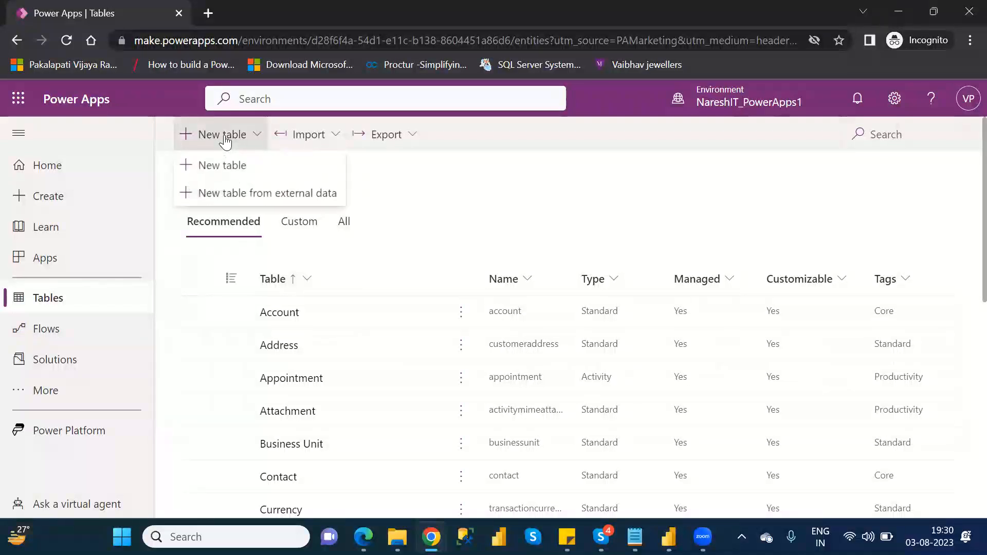
left_click(235, 165)
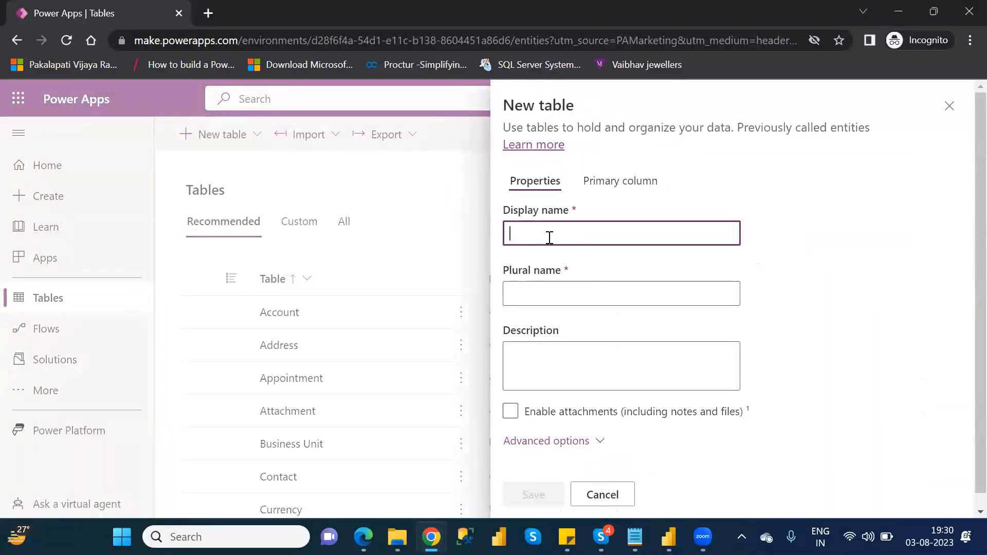
type("Fin")
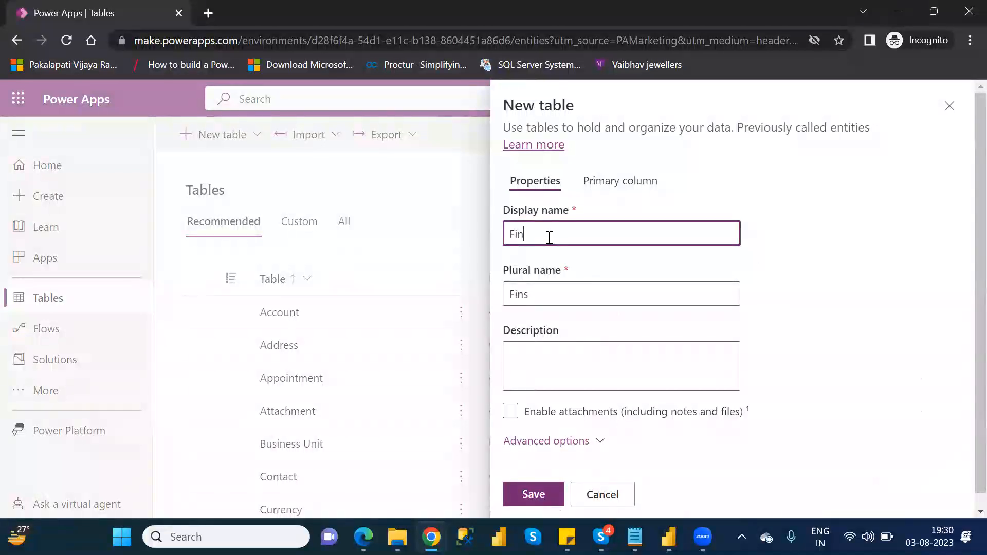
type("ancial Table")
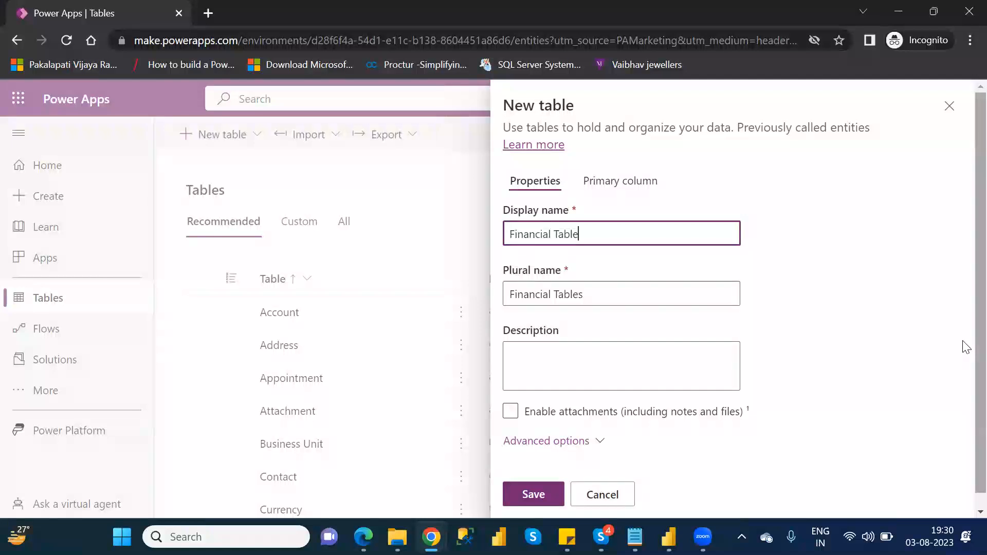
scroll(963, 380, "down", 1)
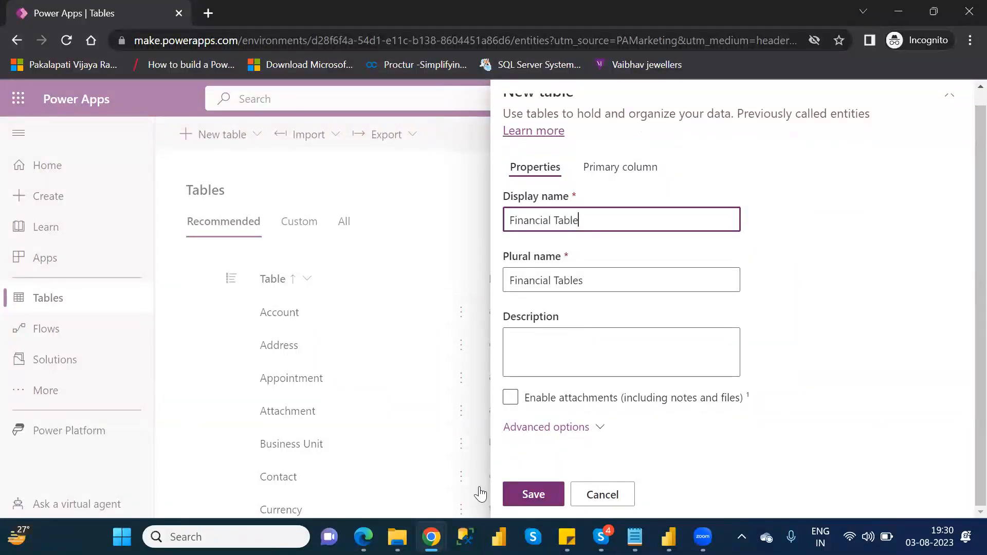
left_click(533, 494)
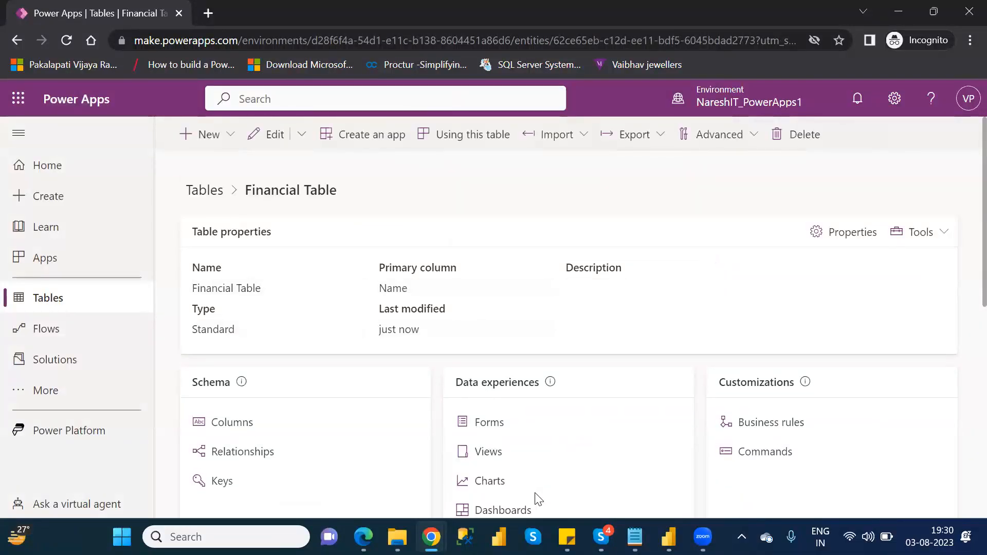
Step: Search the tables for fina, open Financial Table and view its columns and data
left_click(54, 306)
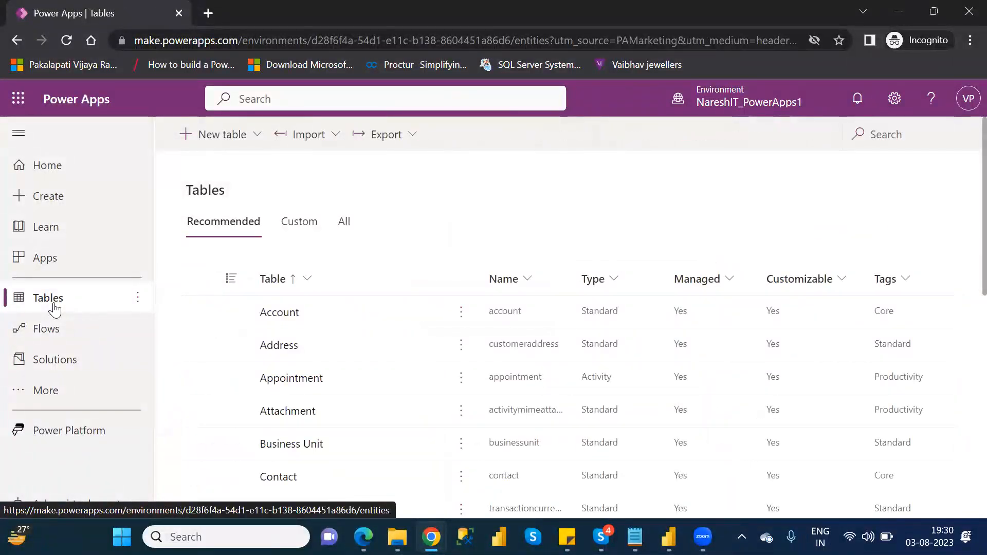
left_click(883, 137)
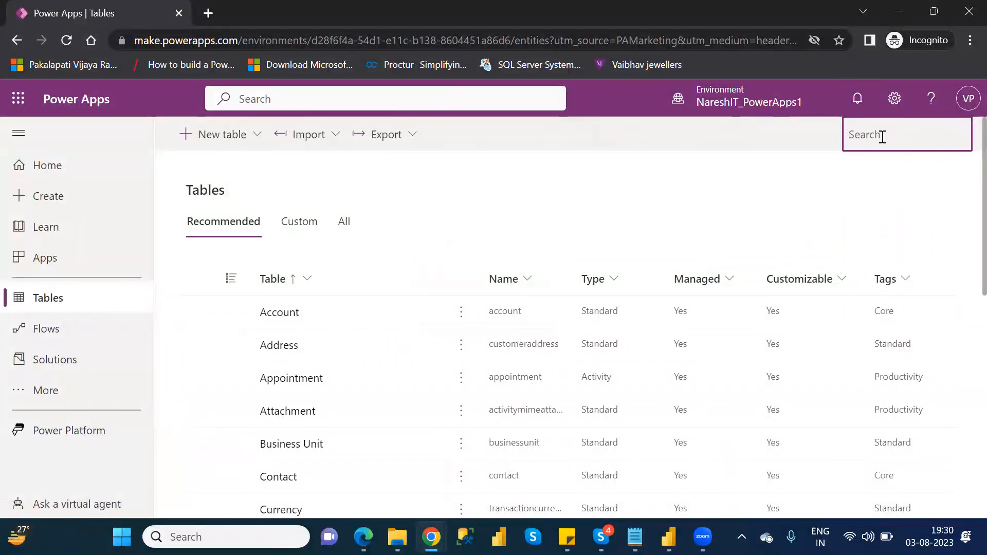
type("fina")
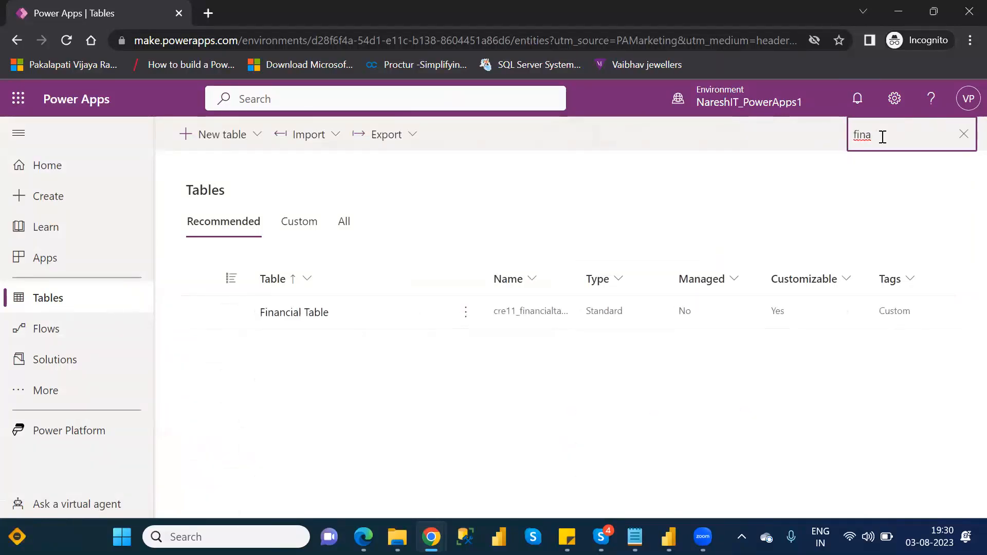
left_click(295, 313)
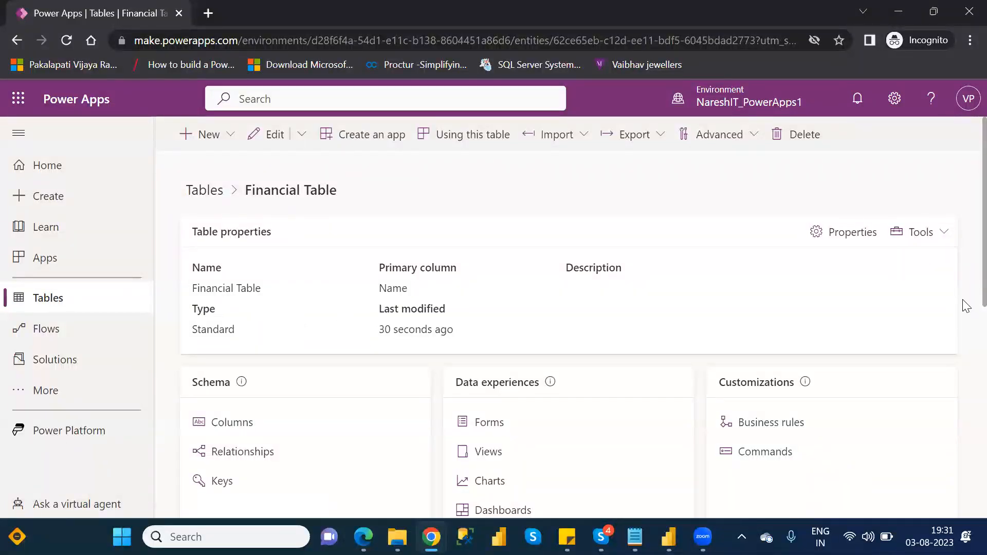
scroll(964, 334, "down", 5)
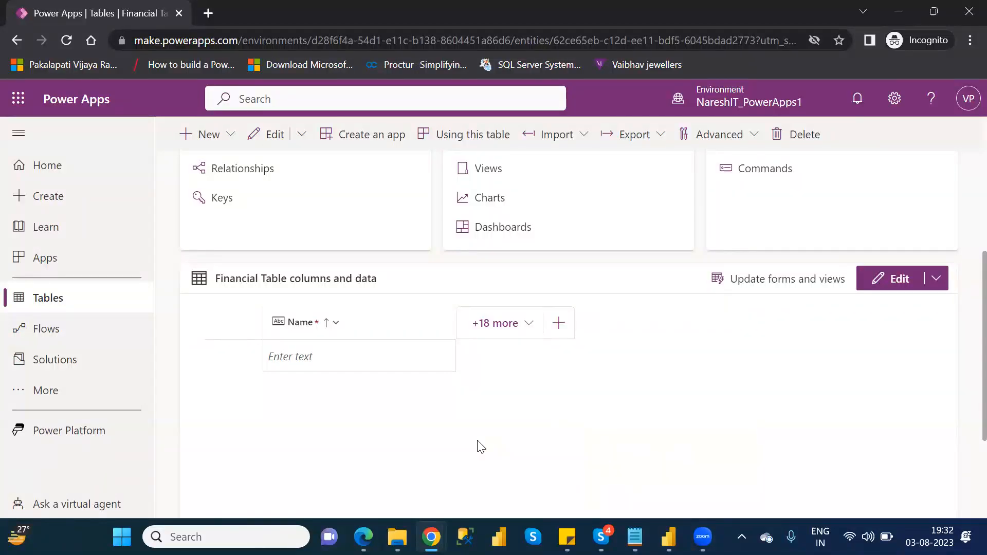
Step: Open the Financial Data Excel workbook from the OneDrive folder
left_click(397, 537)
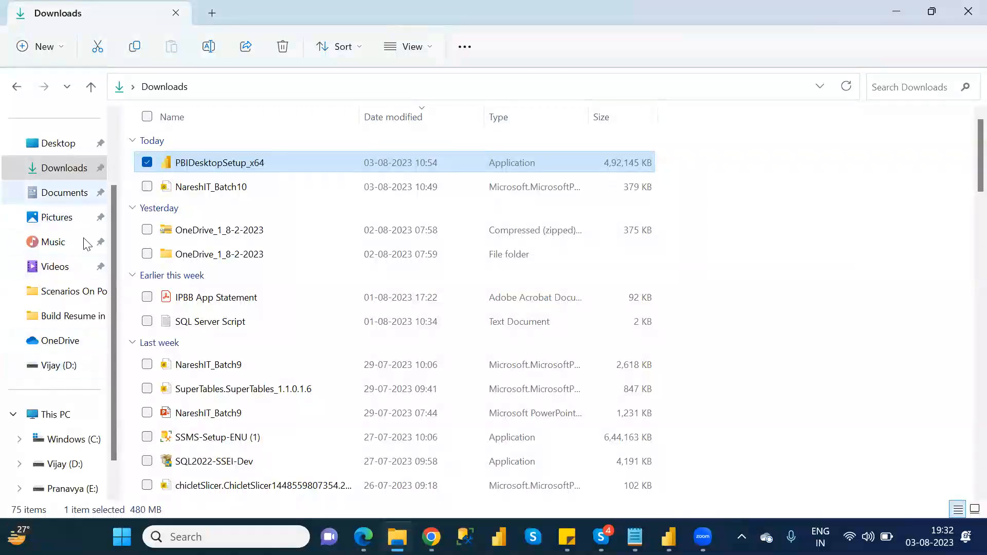
left_click(72, 353)
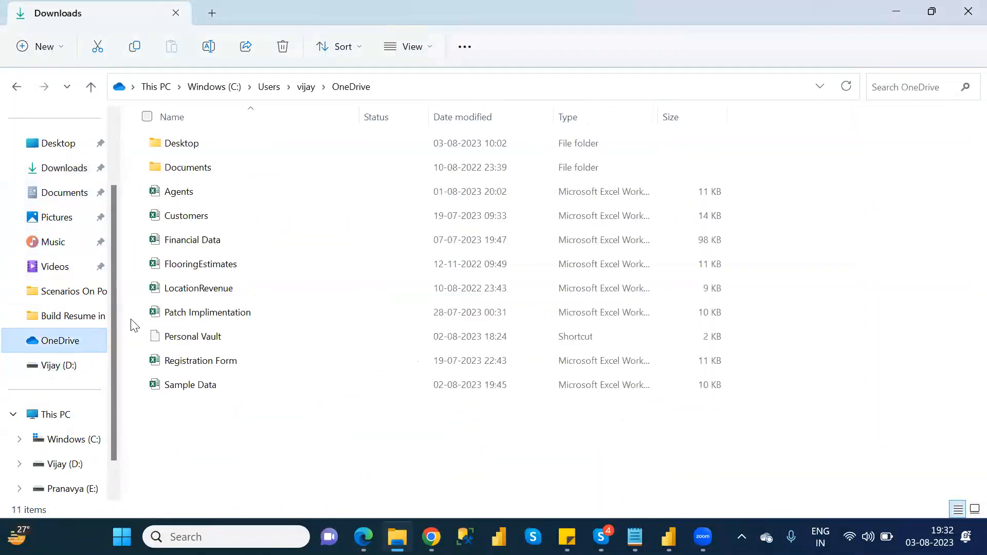
double_click(205, 248)
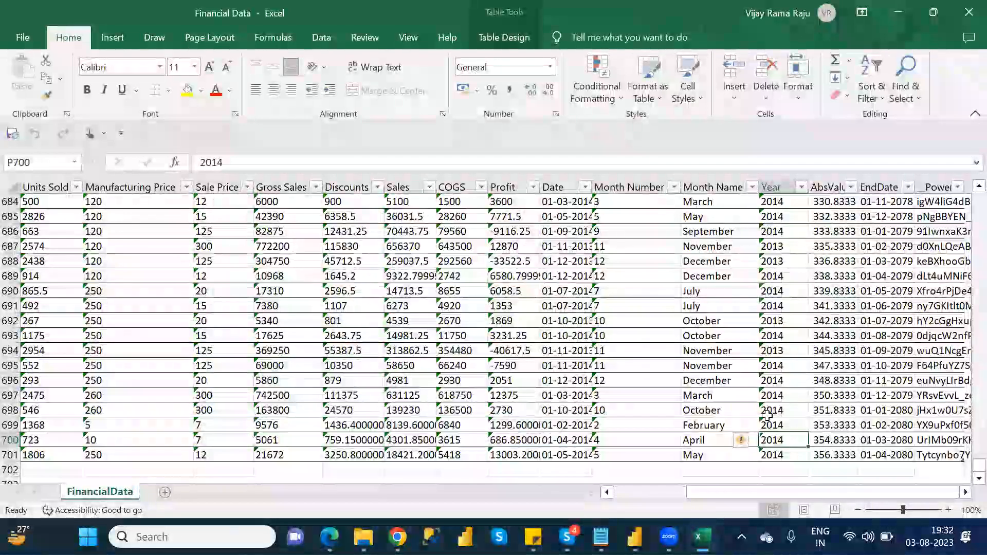
Step: Return to the top-left of the FinancialData sheet and examine the column headers Segment, Country and Product
left_click(962, 18)
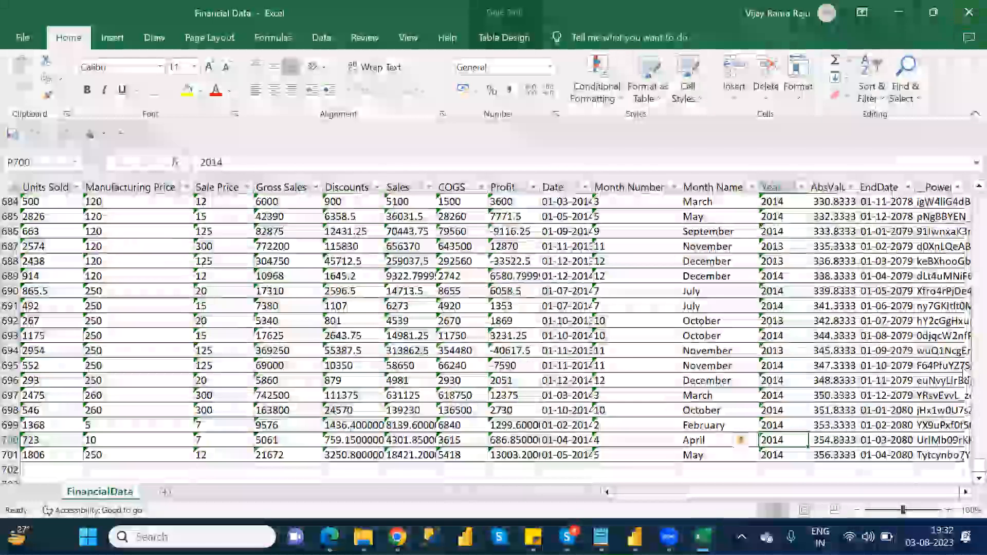
left_click_drag(965, 468, 964, 192)
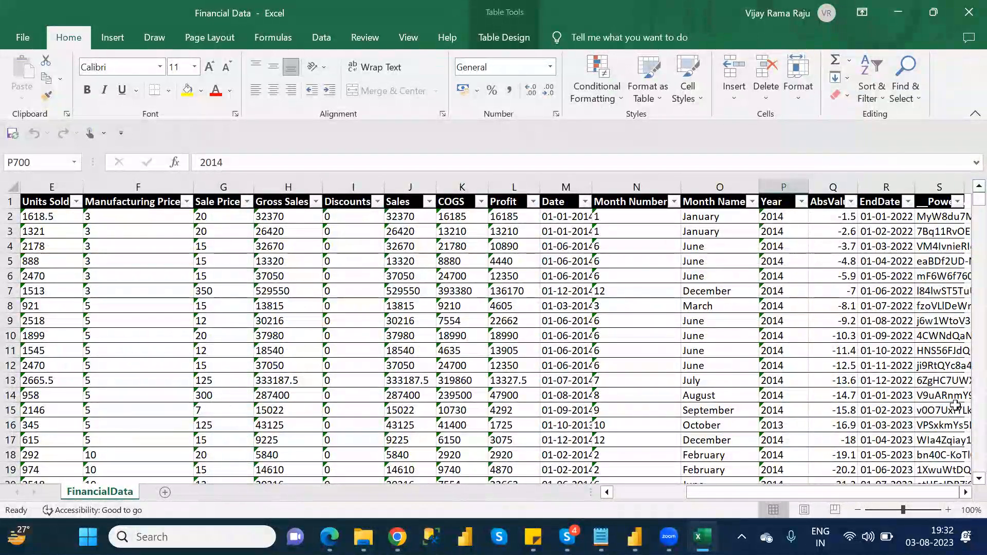
left_click_drag(798, 491, 668, 495)
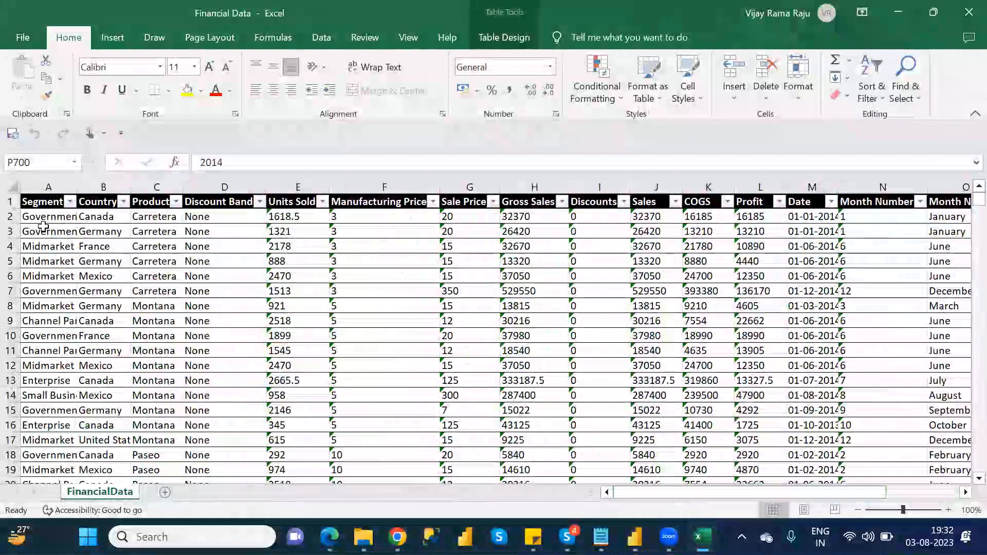
left_click(49, 204)
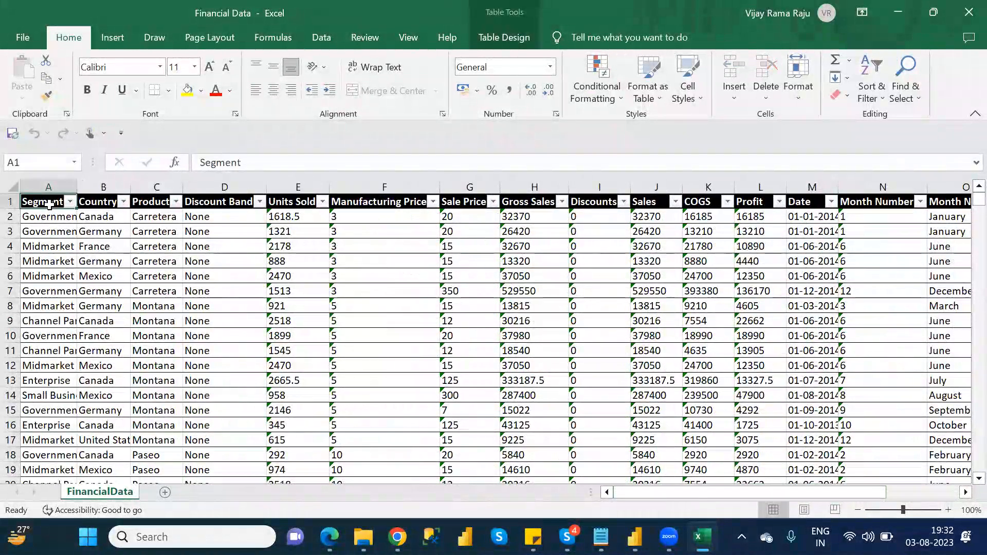
left_click(94, 203)
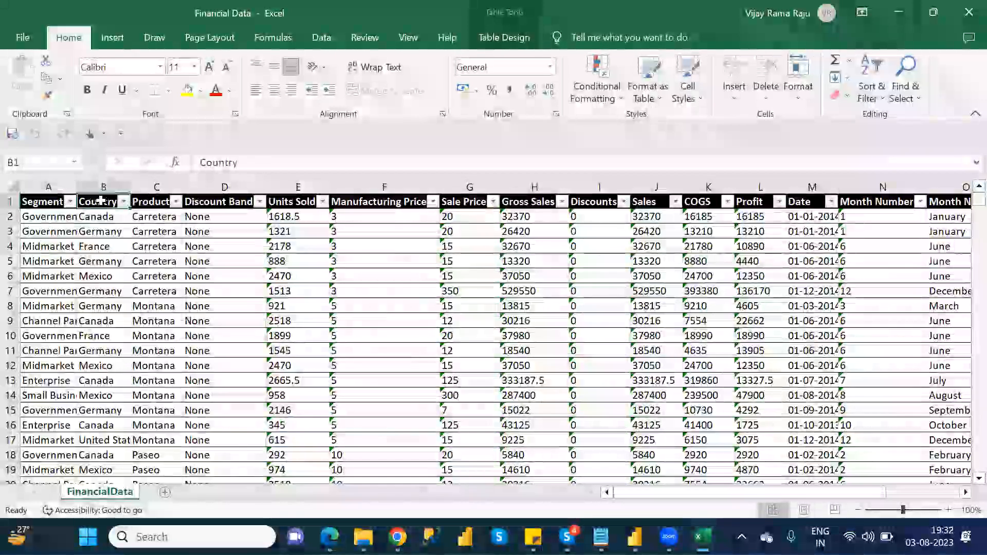
left_click(151, 205)
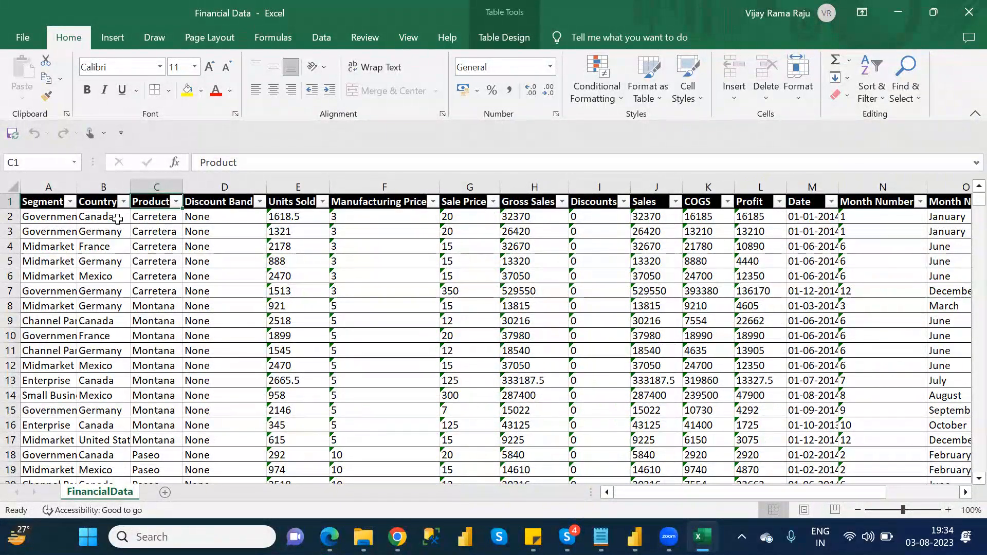
Step: Back in the Financial Table in Power Apps, rename the primary Name column to Segment and save it
key("alt+Tab")
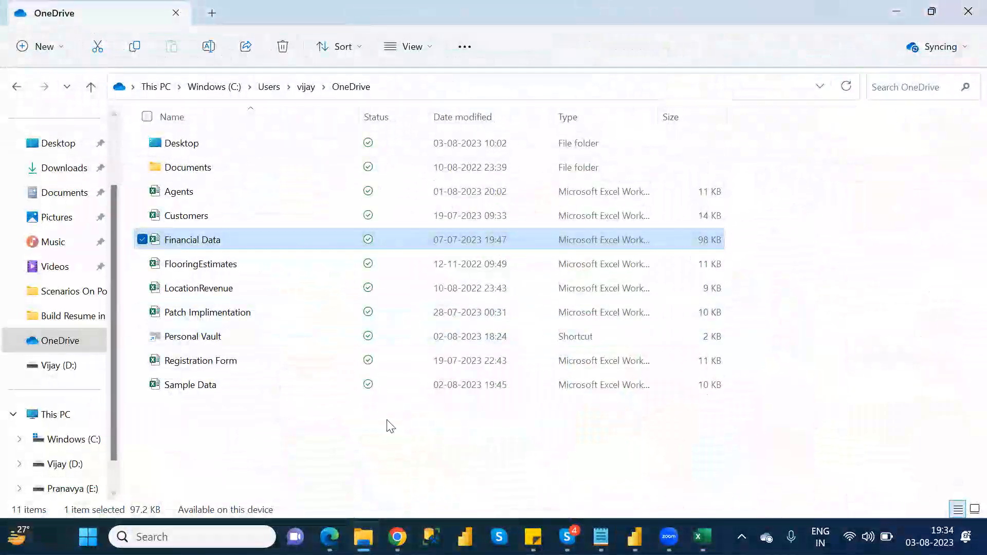
left_click(397, 536)
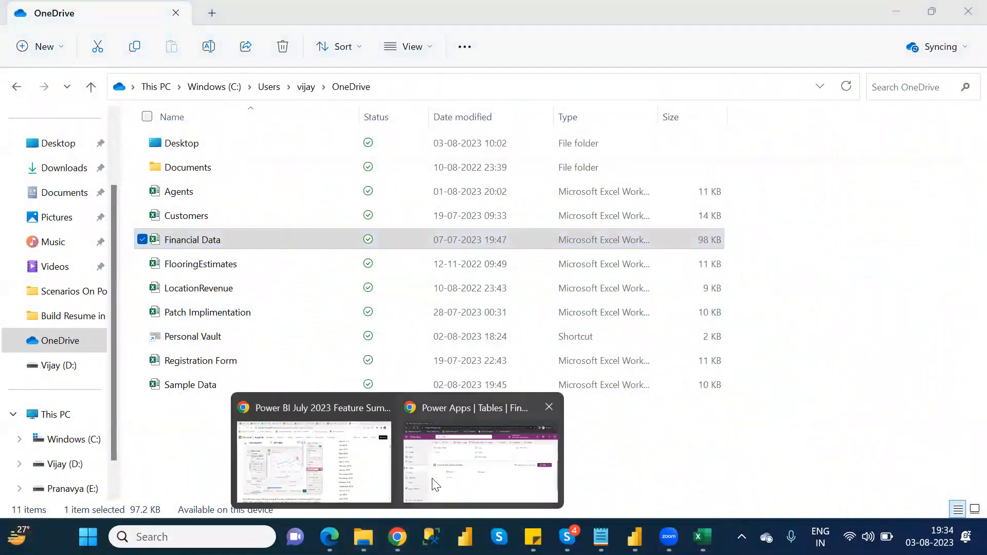
left_click(472, 474)
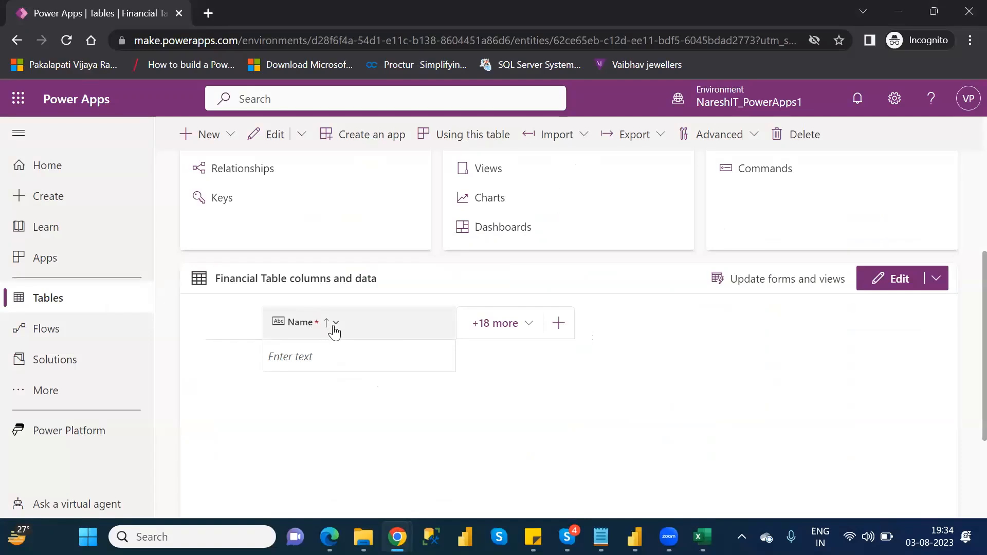
left_click(336, 325)
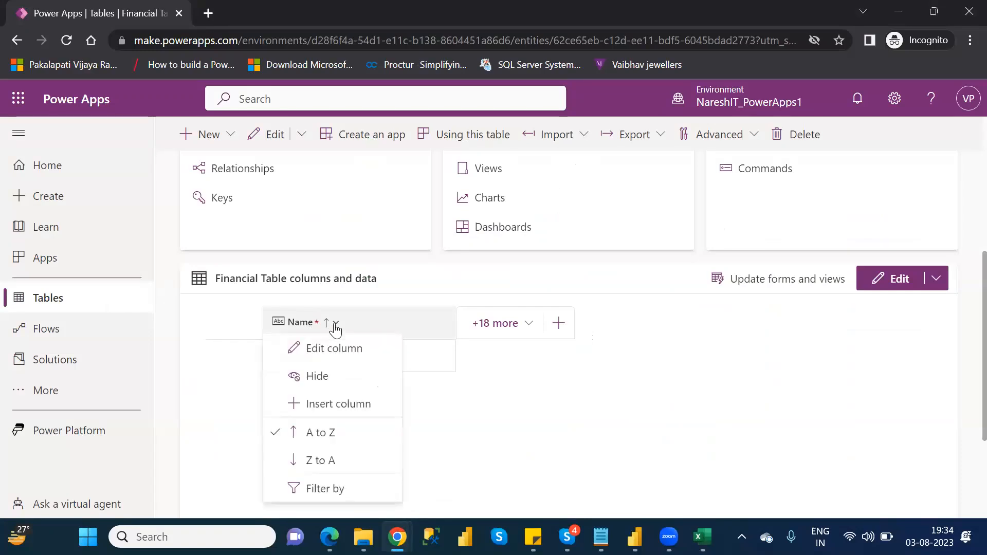
left_click(334, 360)
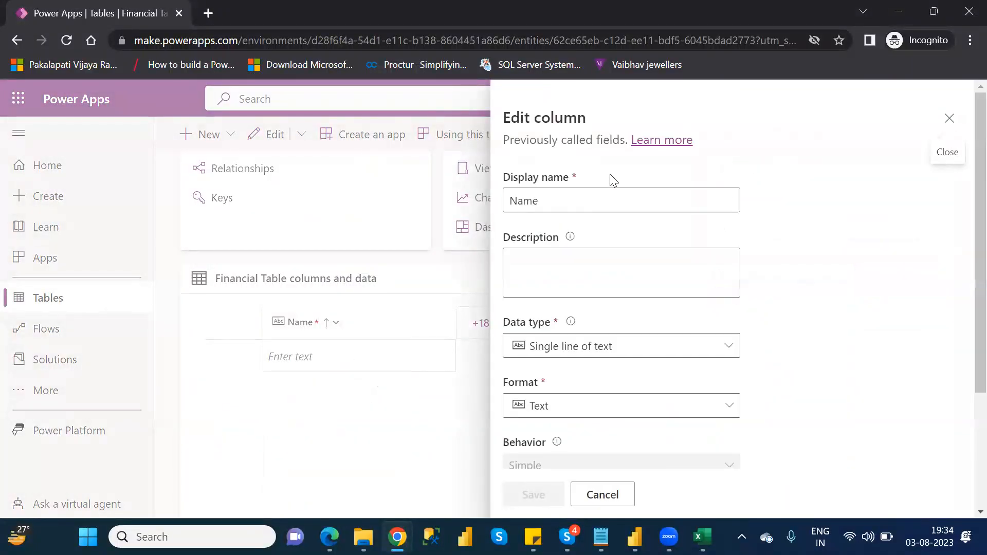
left_click(527, 203)
double_click(527, 203)
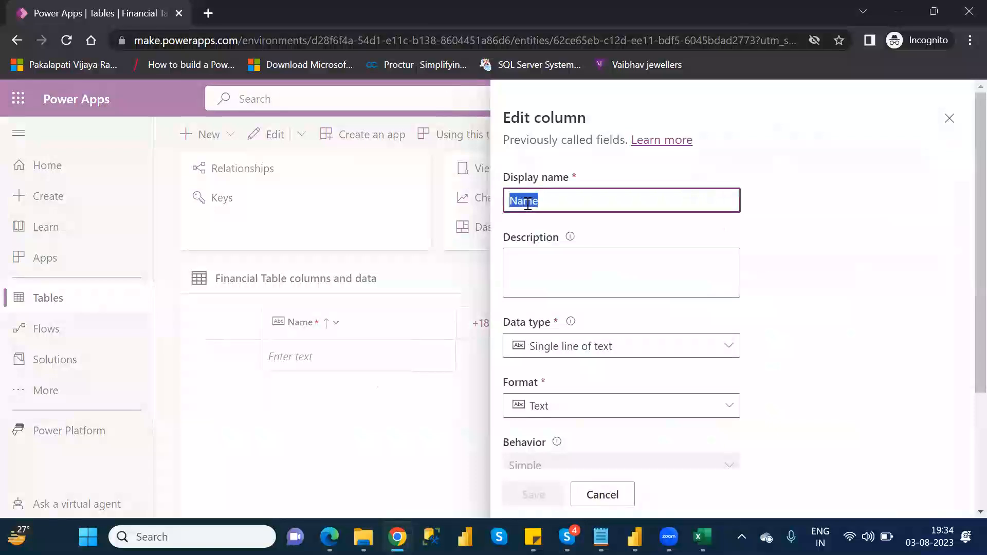
type("Segent")
key("BackSpace")
key("BackSpace")
key("BackSpace")
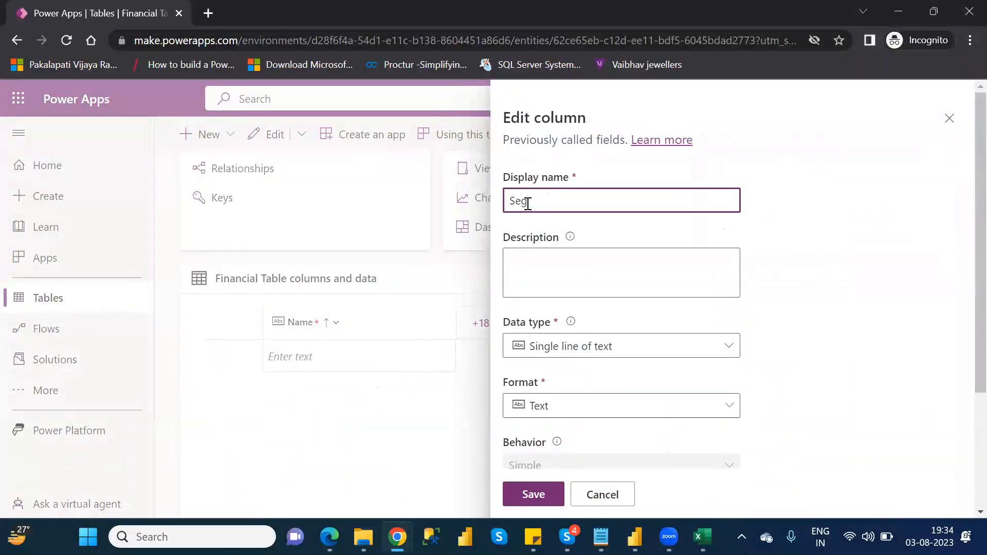
type("ment")
left_click(547, 500)
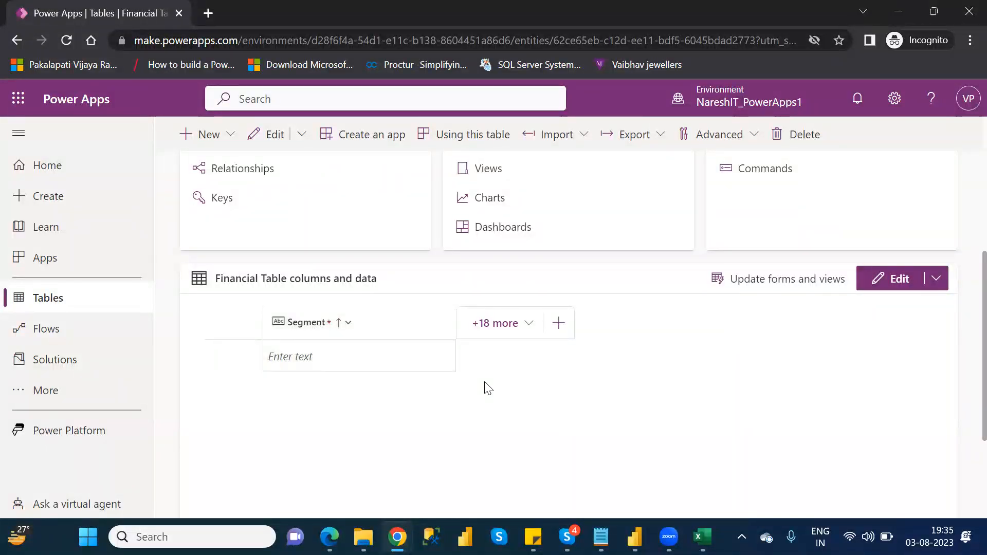
Step: Start a new column and paste the Country header copied from the Excel sheet as its display name
left_click(559, 323)
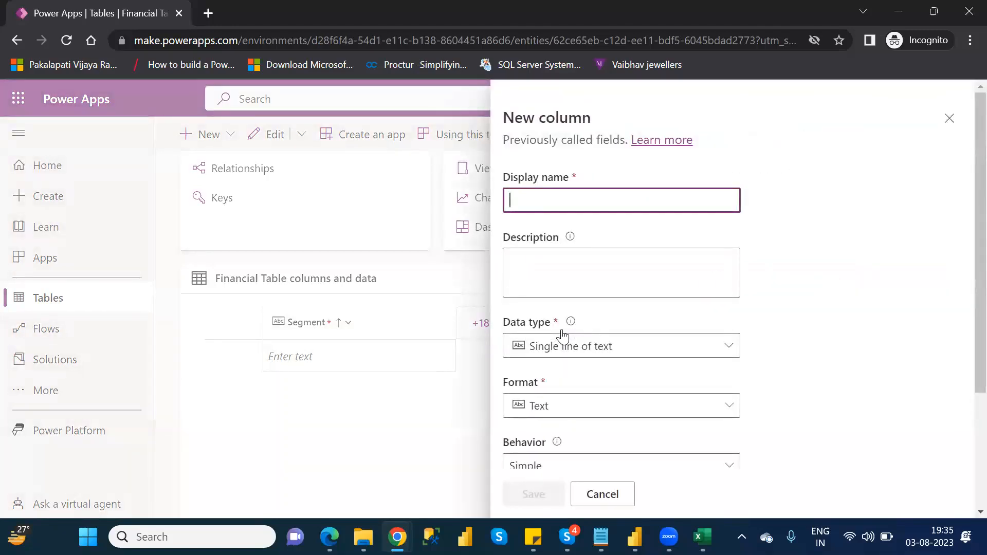
left_click(702, 537)
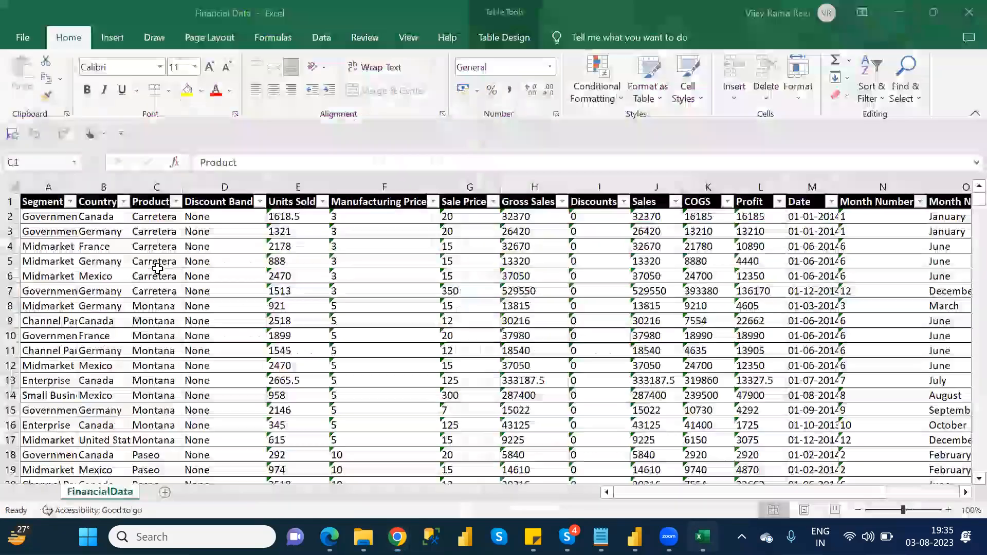
left_click(99, 205)
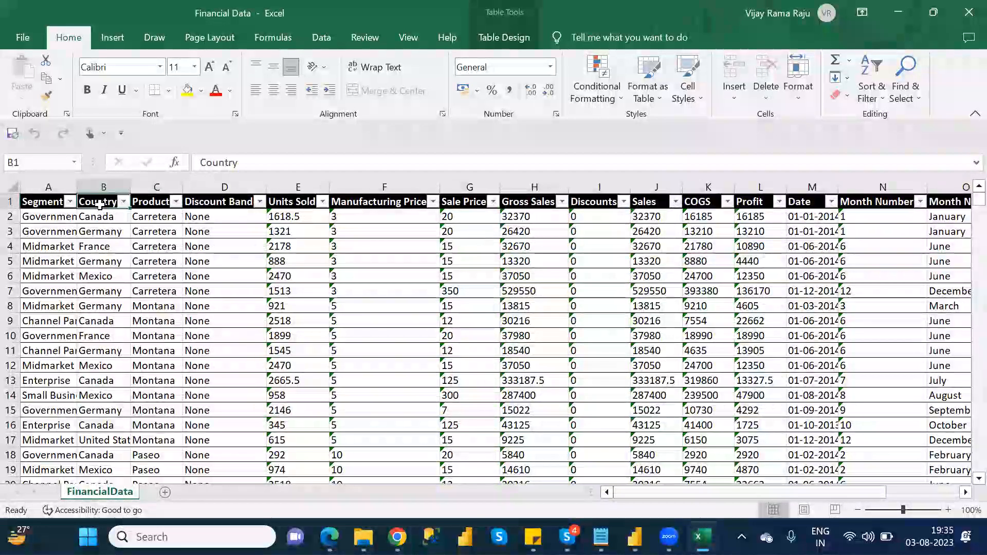
key("ctrl+c")
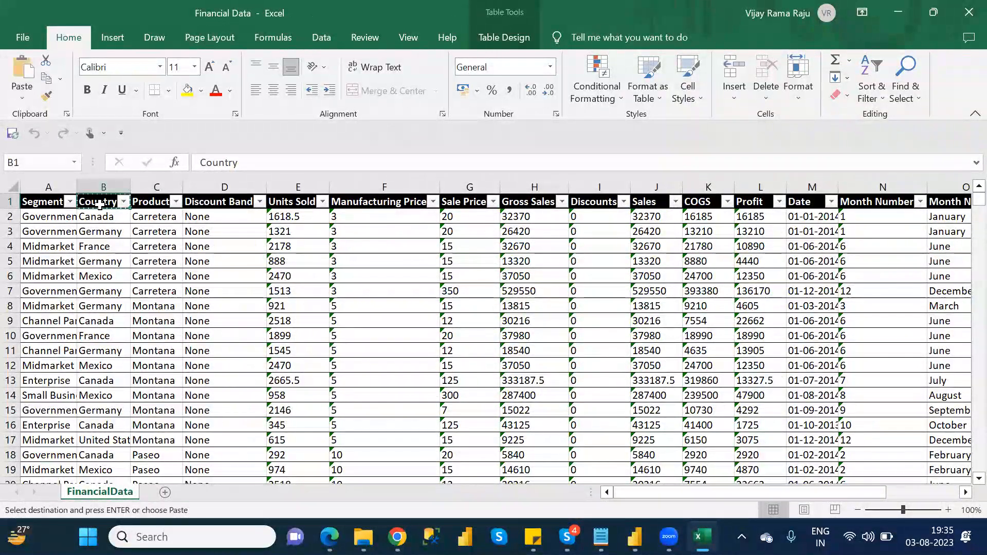
key("alt+Tab")
left_click(544, 192)
key("ctrl+v")
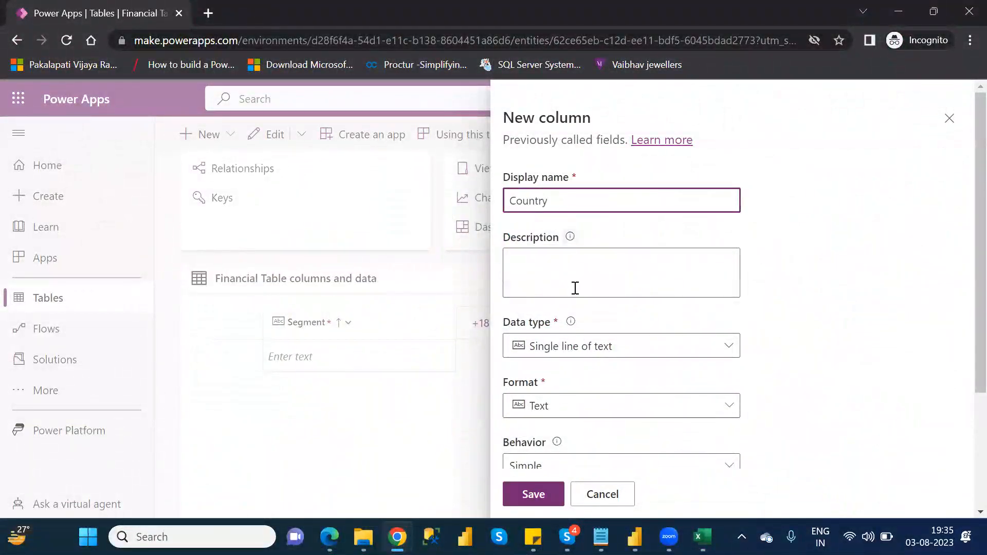
Step: Keep the Country column's data type as Single line of text with Text format, and save the column
left_click(586, 349)
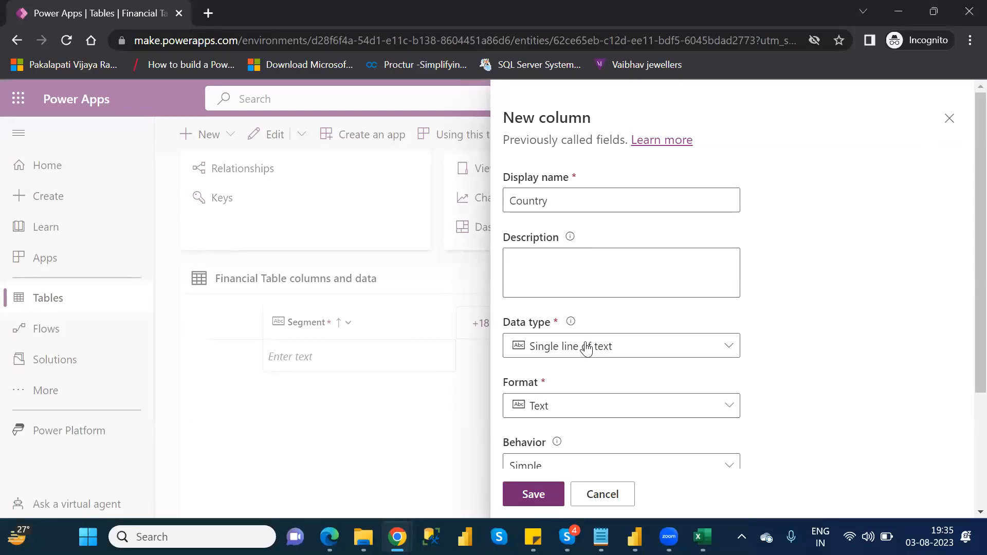
left_click(586, 349)
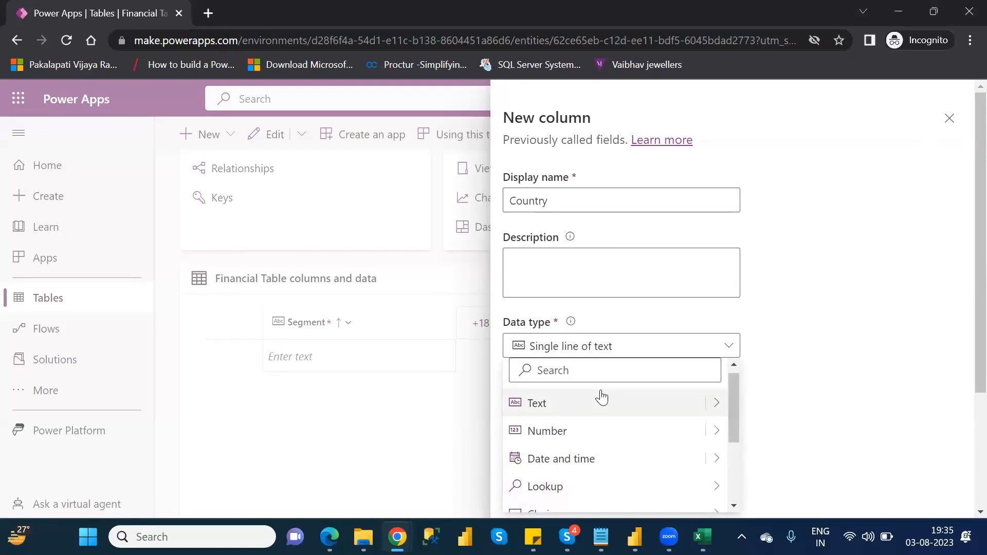
left_click(716, 408)
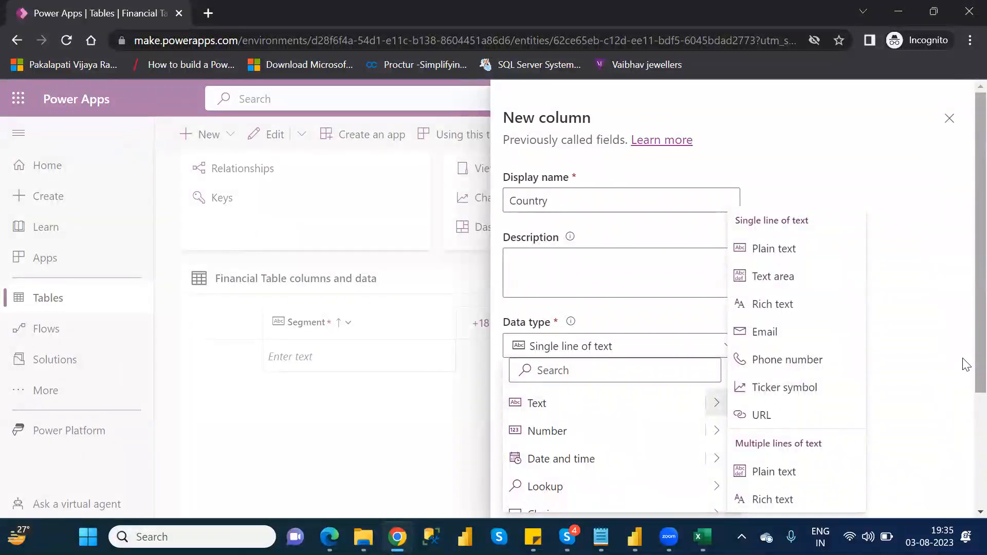
scroll(966, 436, "down", 2)
scroll(966, 436, "down", 3)
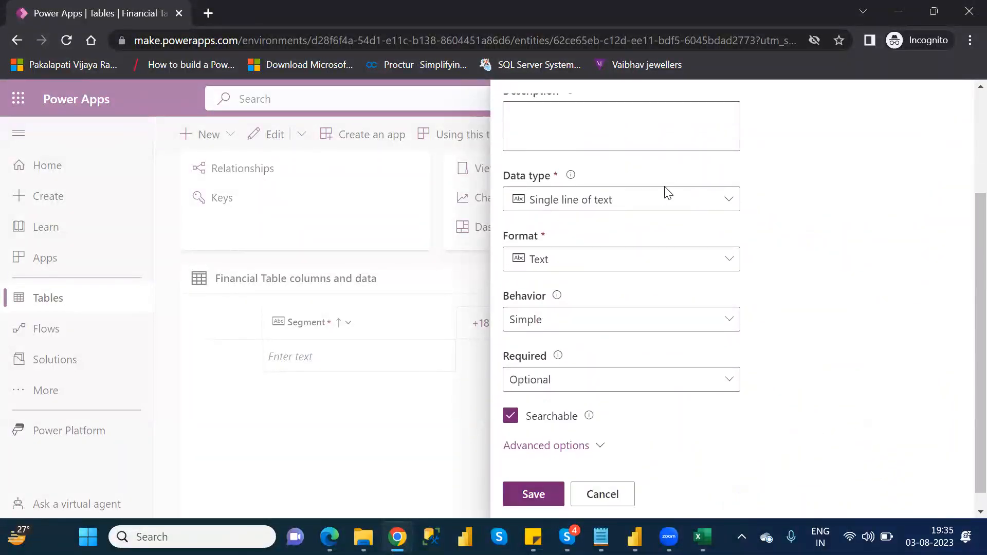
left_click(669, 208)
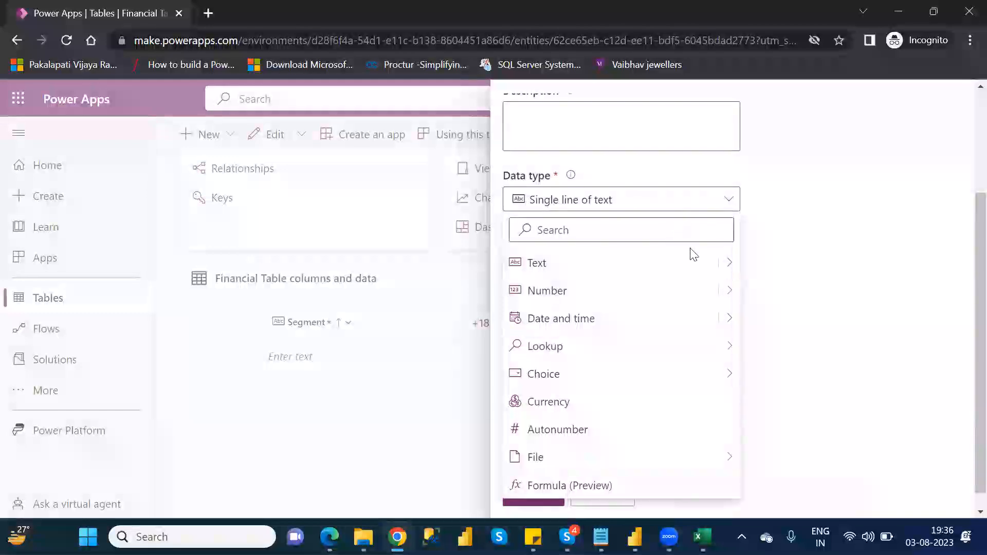
left_click(730, 265)
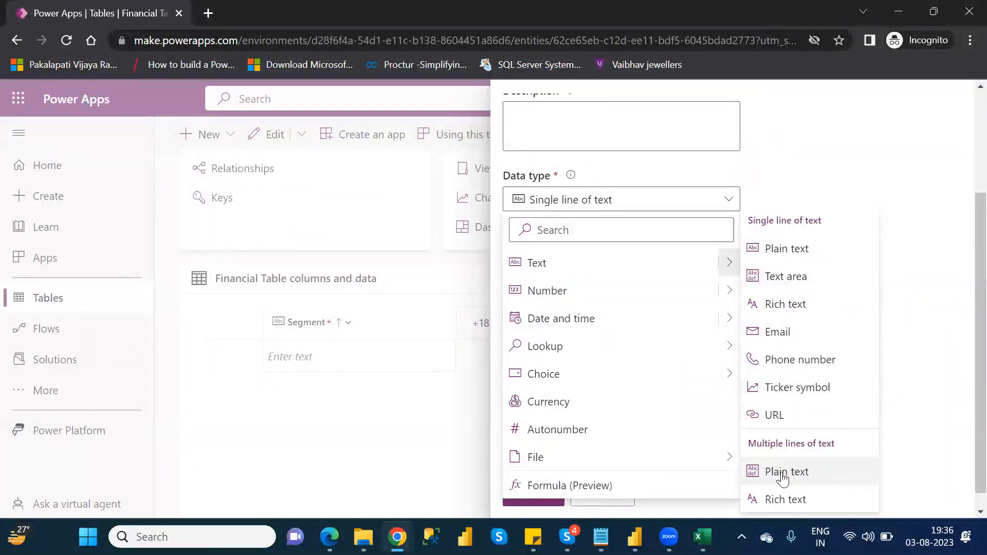
left_click(884, 192)
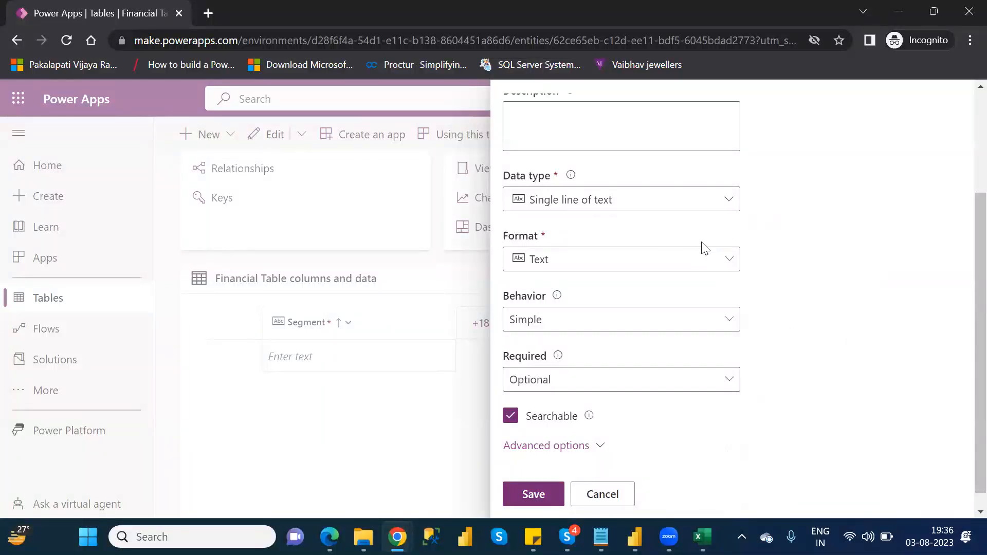
left_click(689, 269)
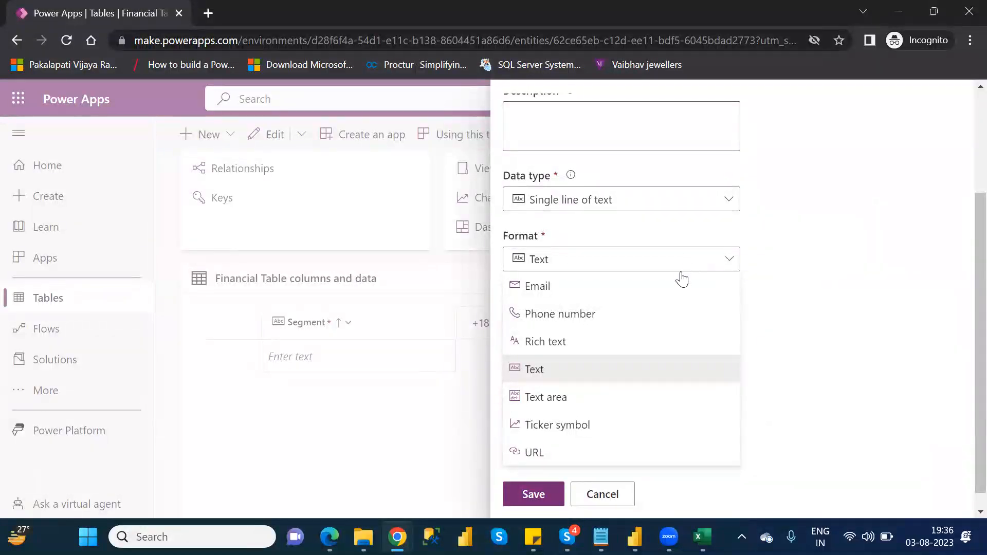
left_click(615, 370)
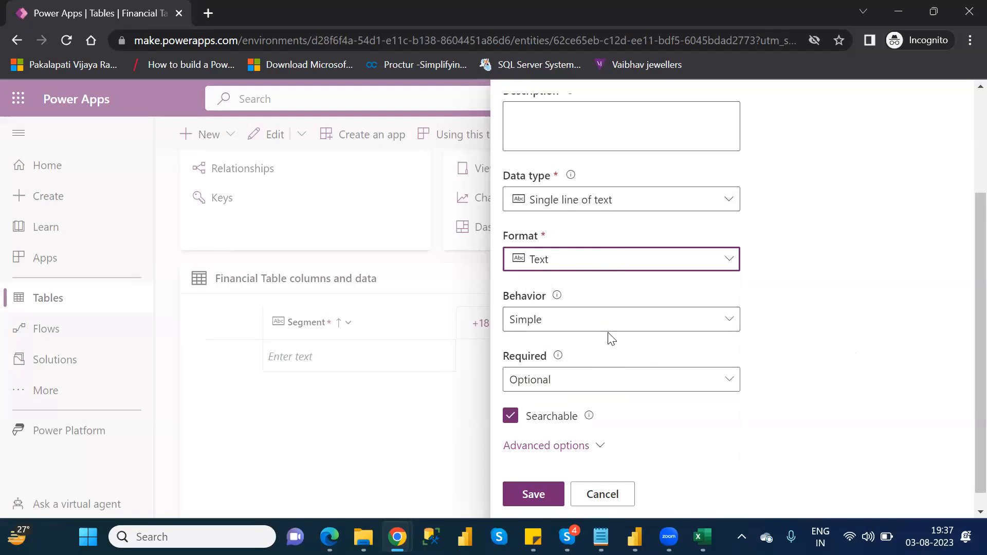
left_click(552, 493)
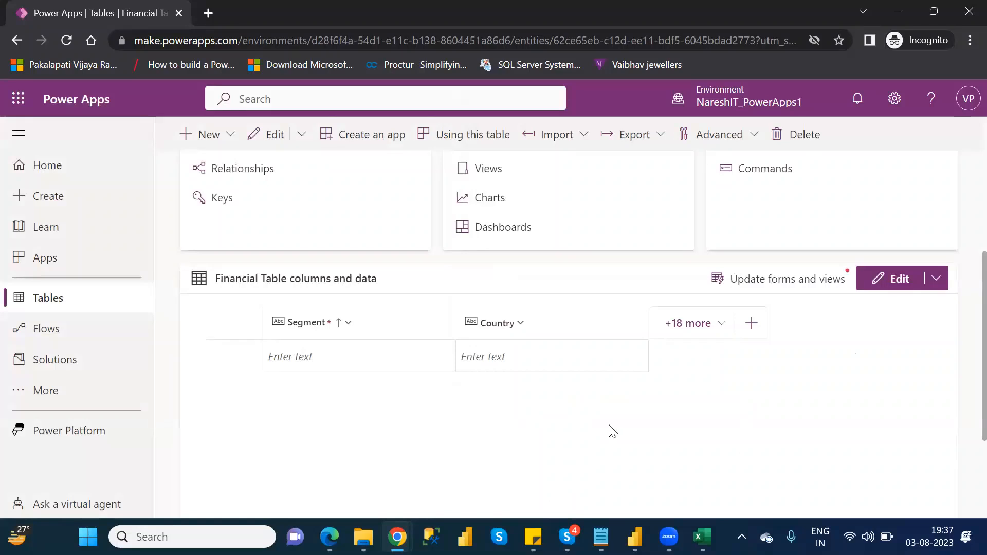
Step: Add a new single-line text column named Product to Financial Table
left_click(702, 537)
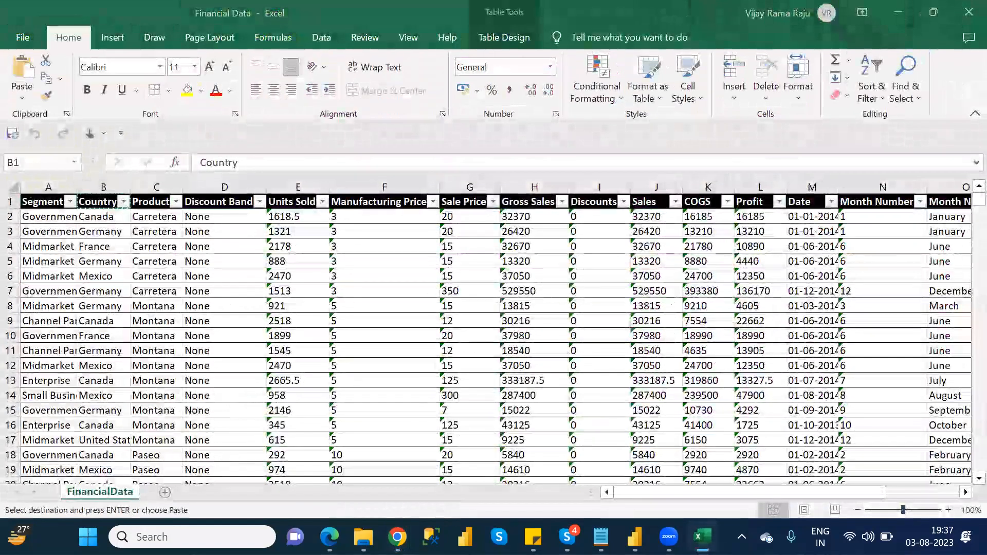
left_click(702, 537)
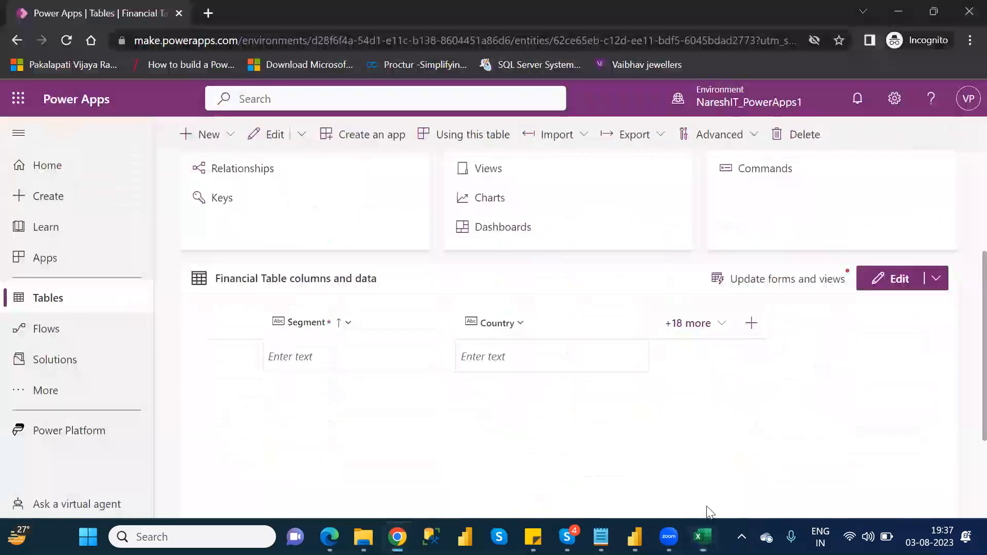
left_click(749, 323)
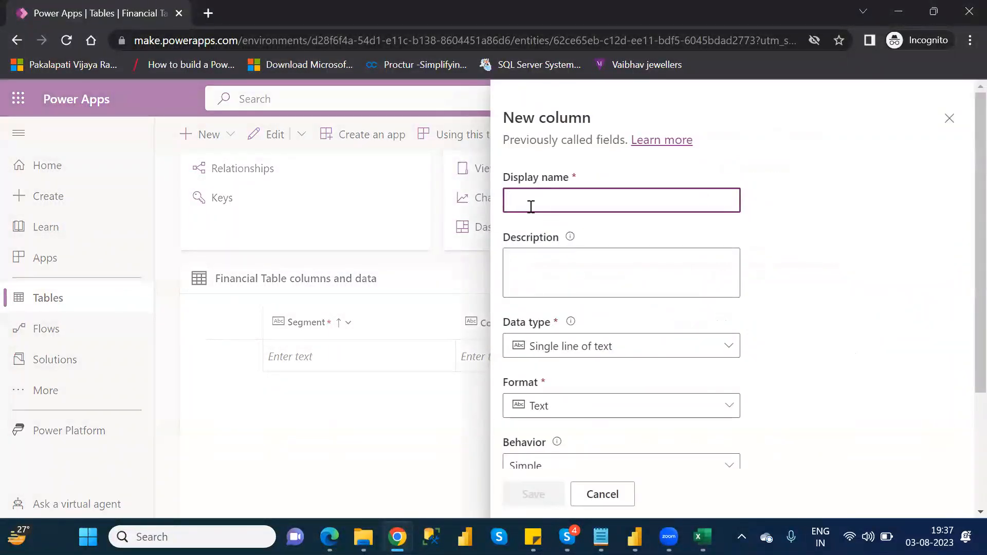
type("Product")
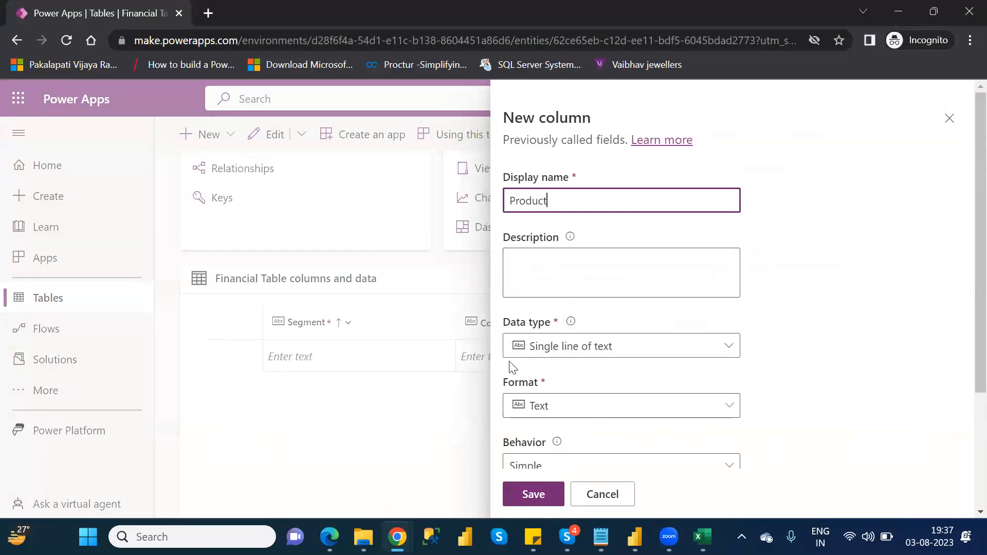
left_click(534, 494)
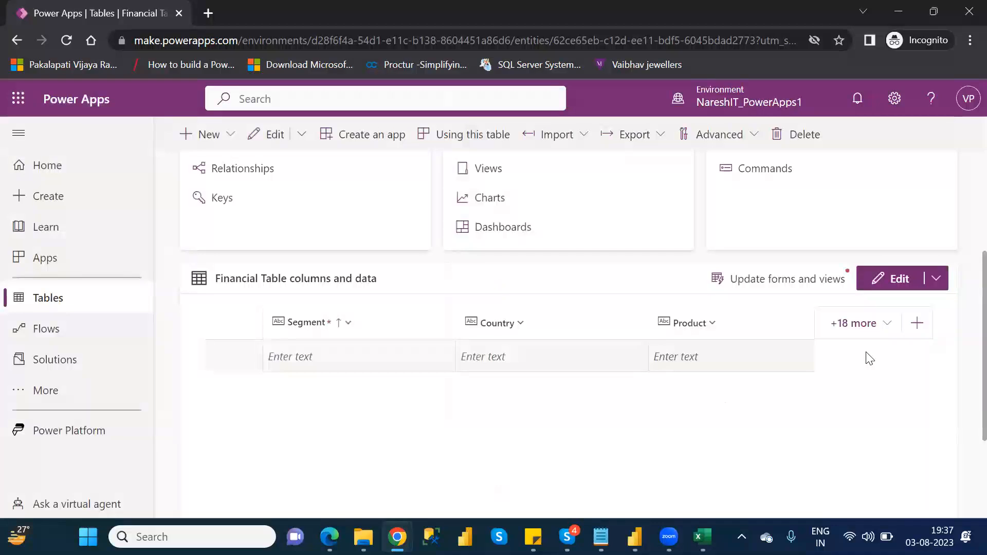
Step: Try to add another new column with the display name Segment
left_click(922, 335)
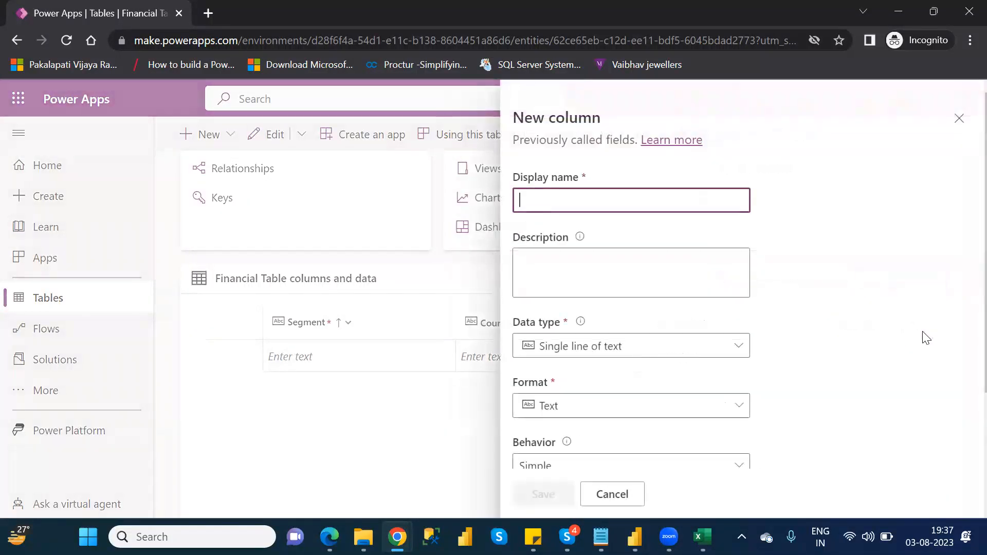
type("s")
key("BackSpace")
type("Segment")
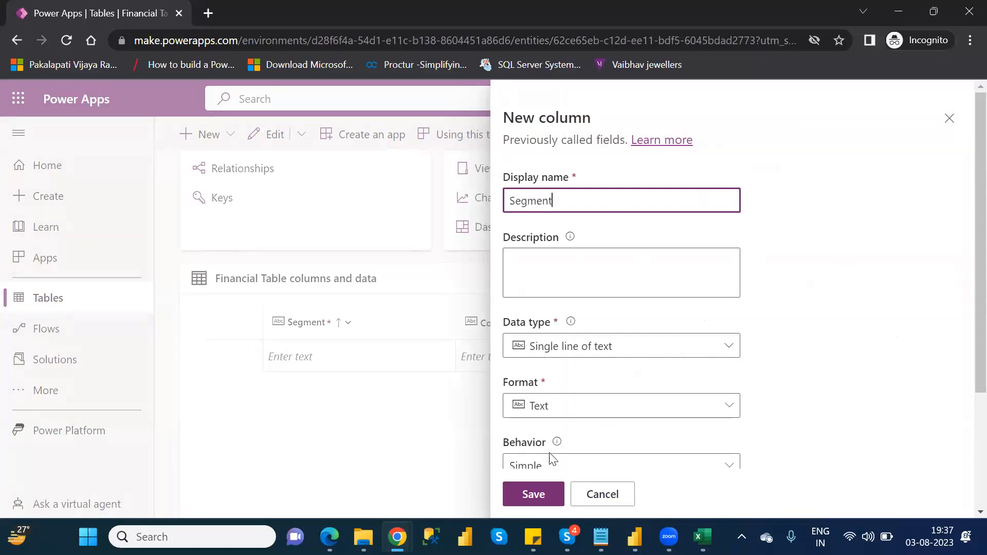
left_click(533, 494)
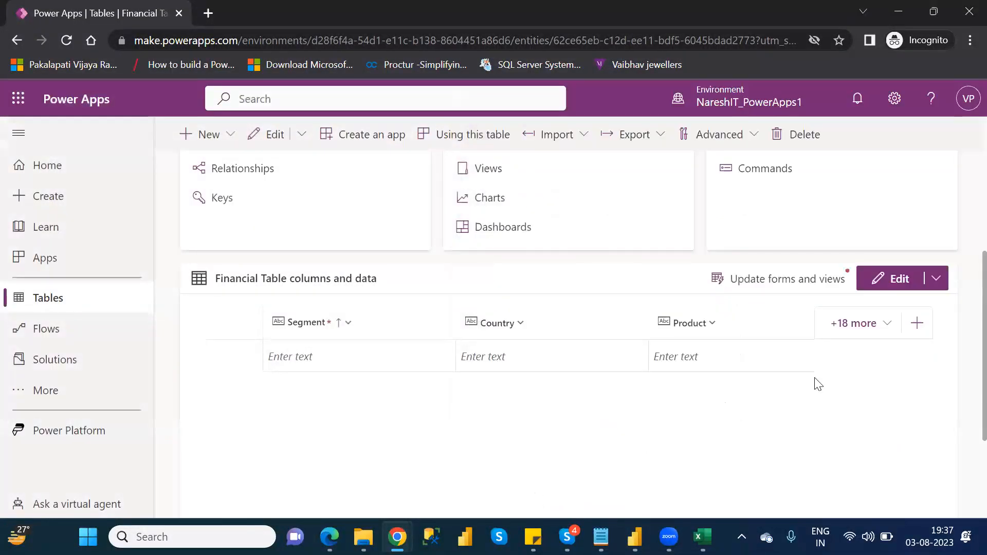
Step: Add a Sales column to Financial Table with the Decimal number data type and save it
left_click(917, 324)
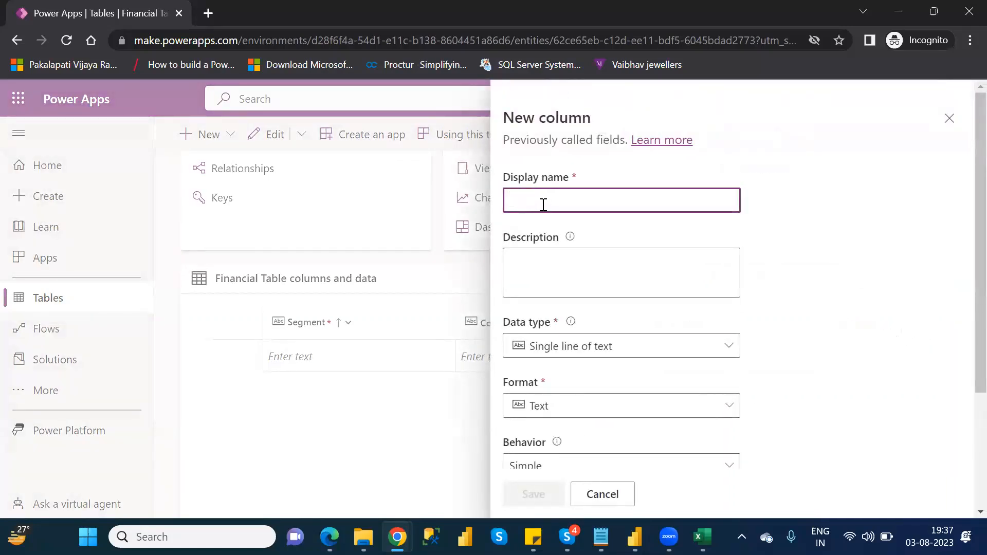
type("Sales")
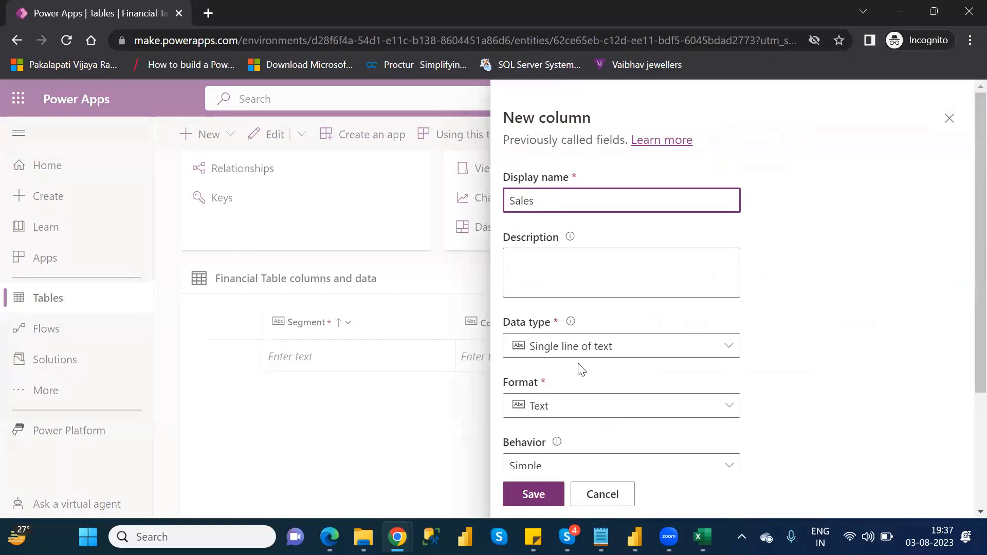
left_click(707, 354)
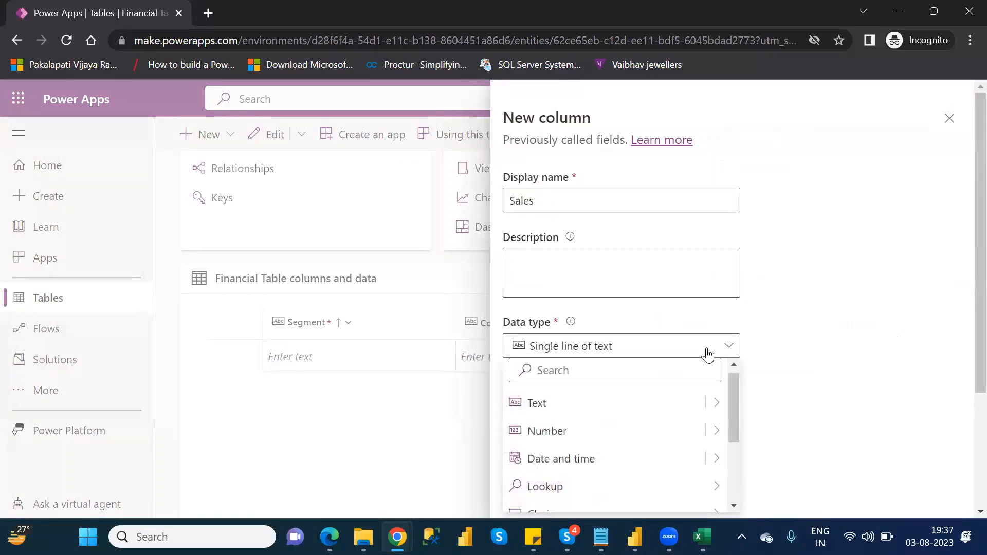
left_click_drag(734, 406, 737, 422)
mouse_move(720, 401)
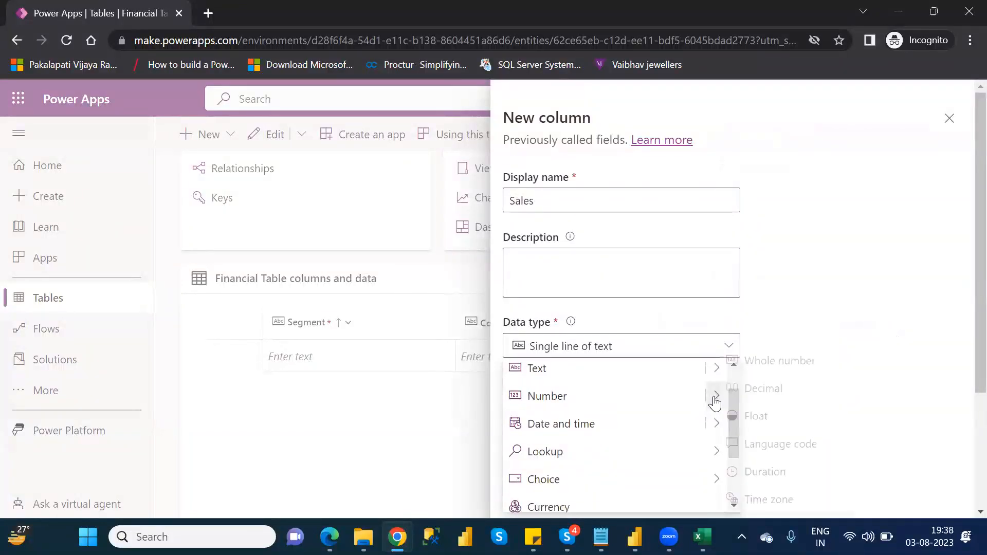
left_click(764, 391)
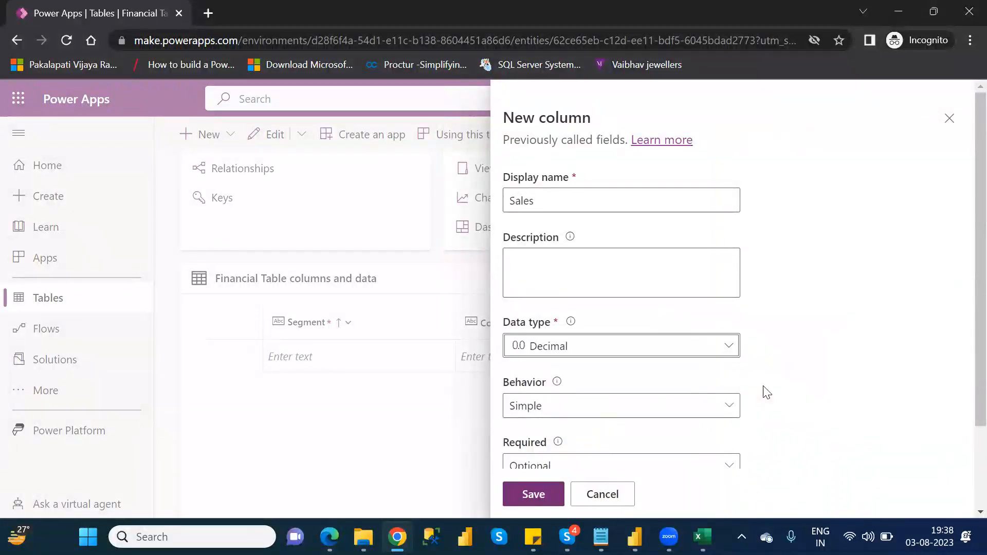
left_click(532, 495)
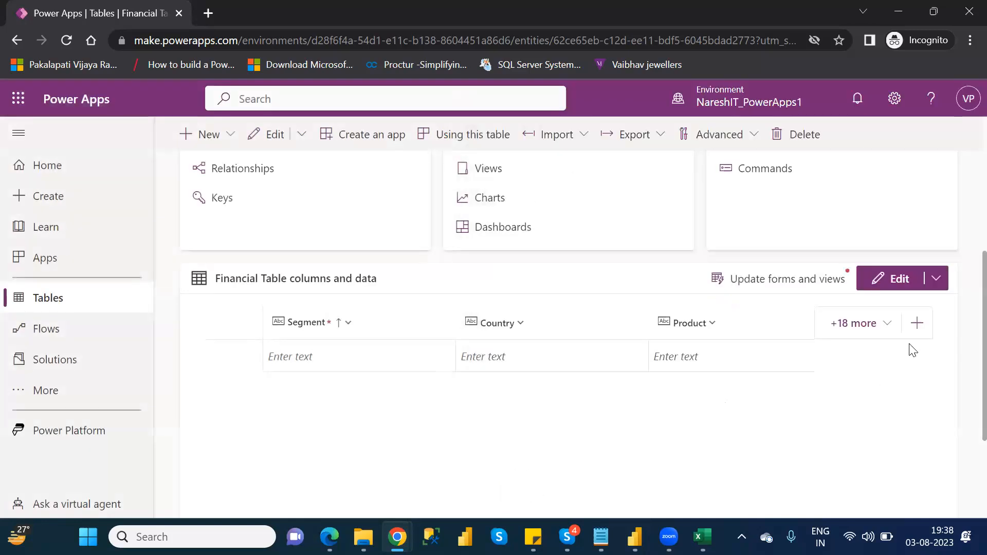
Step: Add a Profit column to Financial Table with the Decimal number data type and save it
left_click(917, 324)
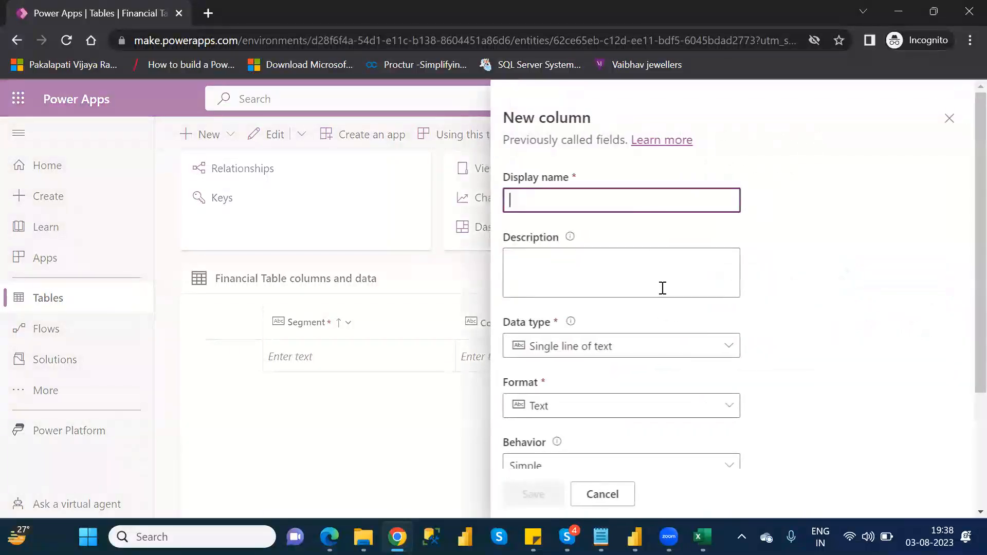
type("P")
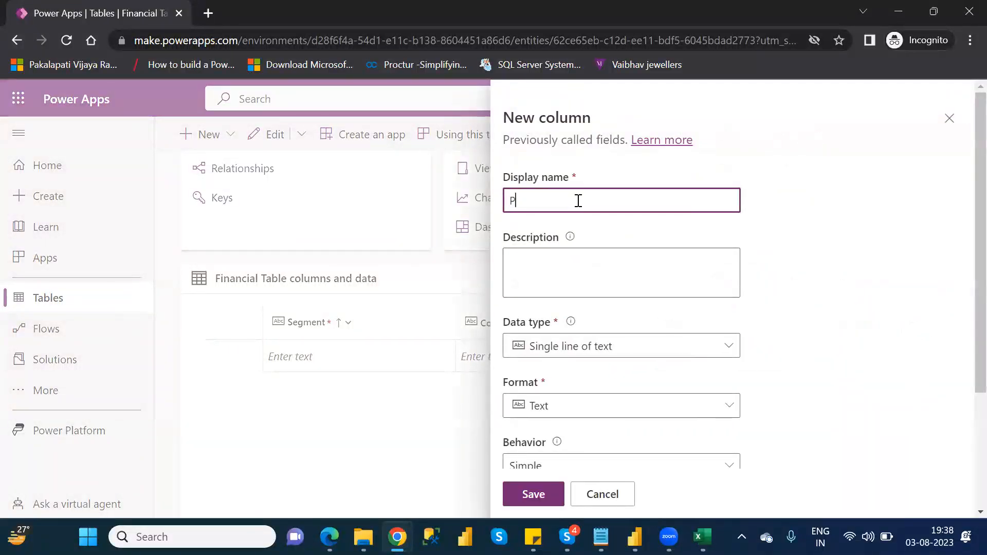
type("rofit")
left_click(625, 345)
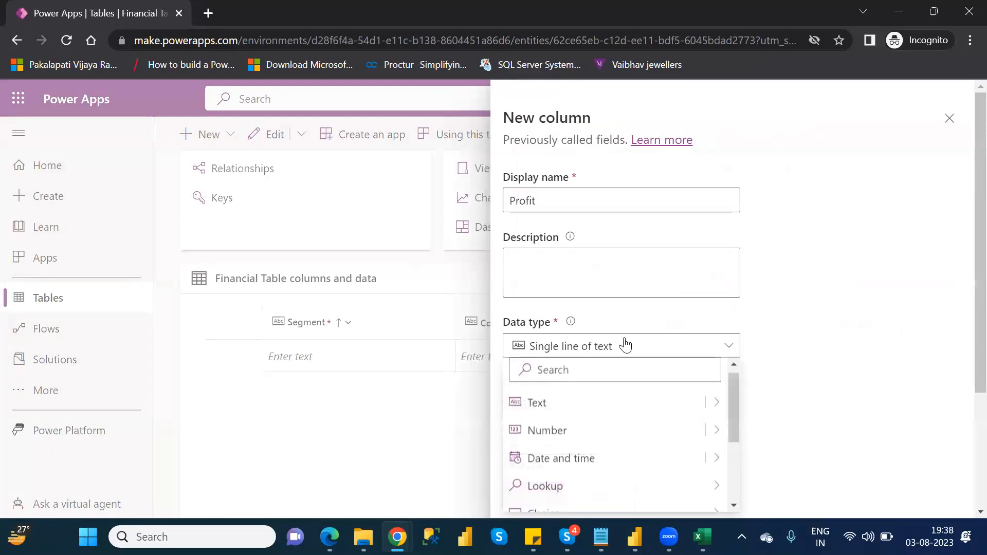
mouse_move(722, 430)
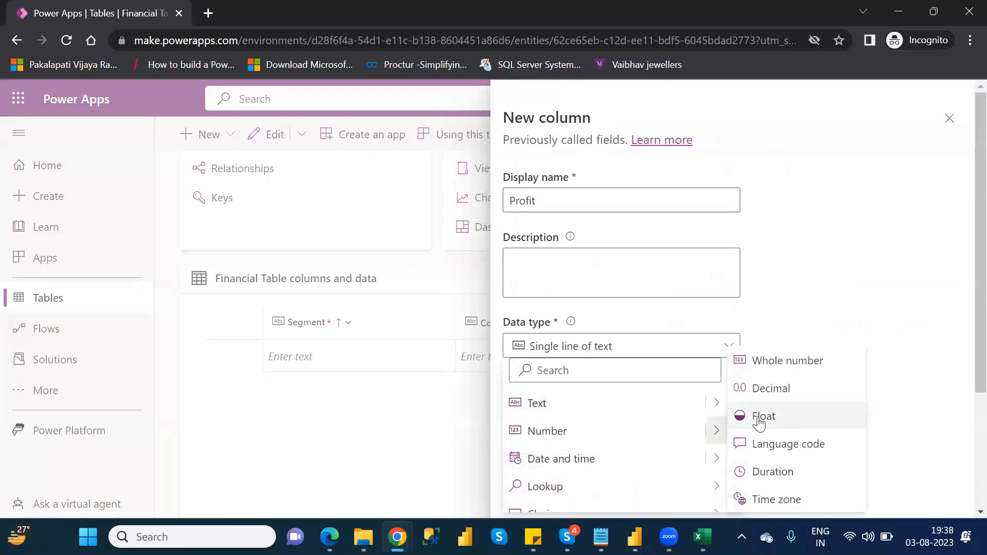
left_click(781, 388)
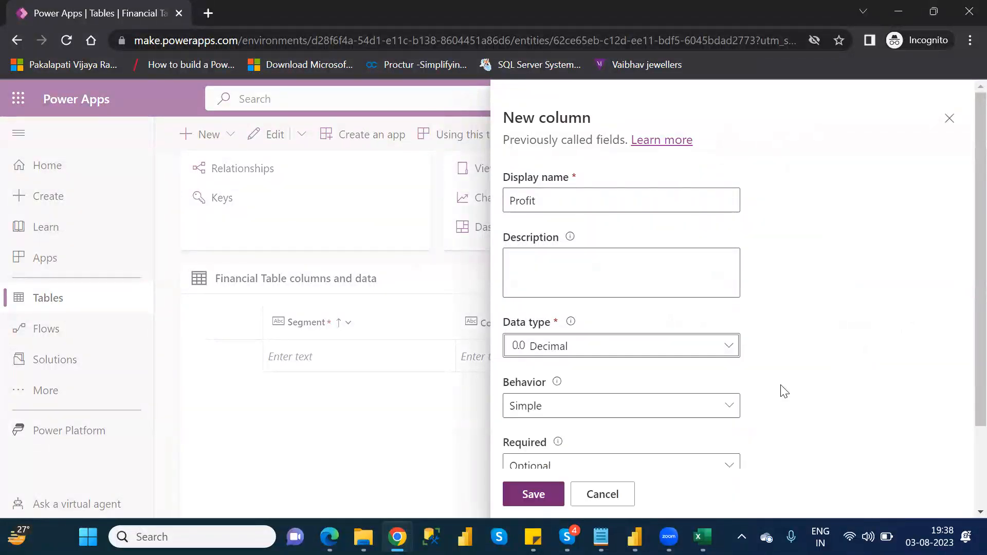
left_click(544, 491)
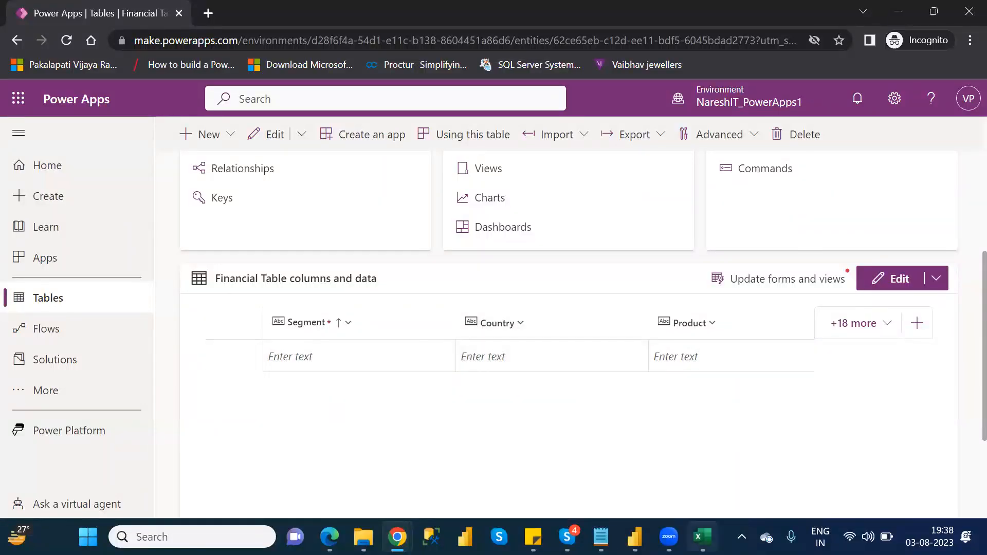
Step: Switch to Excel and close the Financial Data workbook
left_click(702, 537)
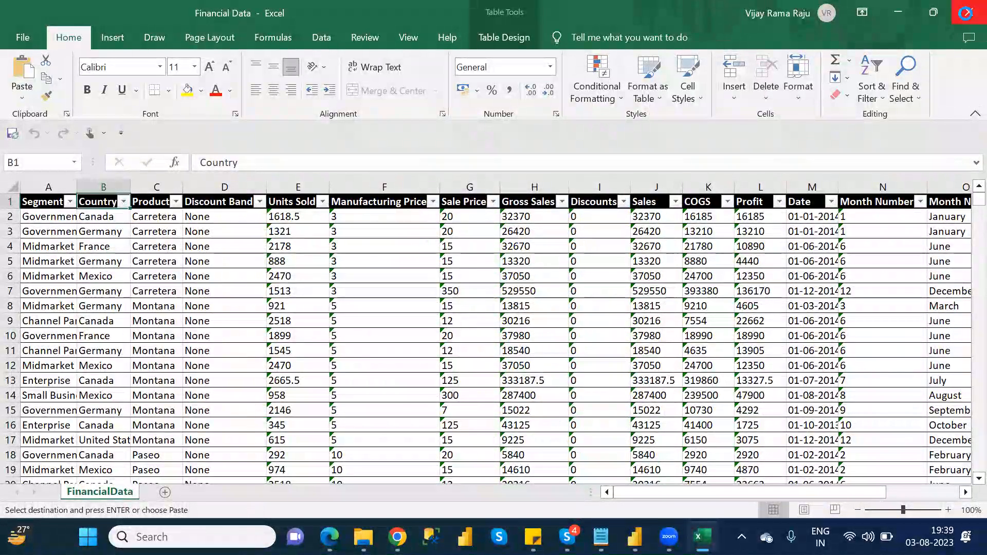
left_click(964, 18)
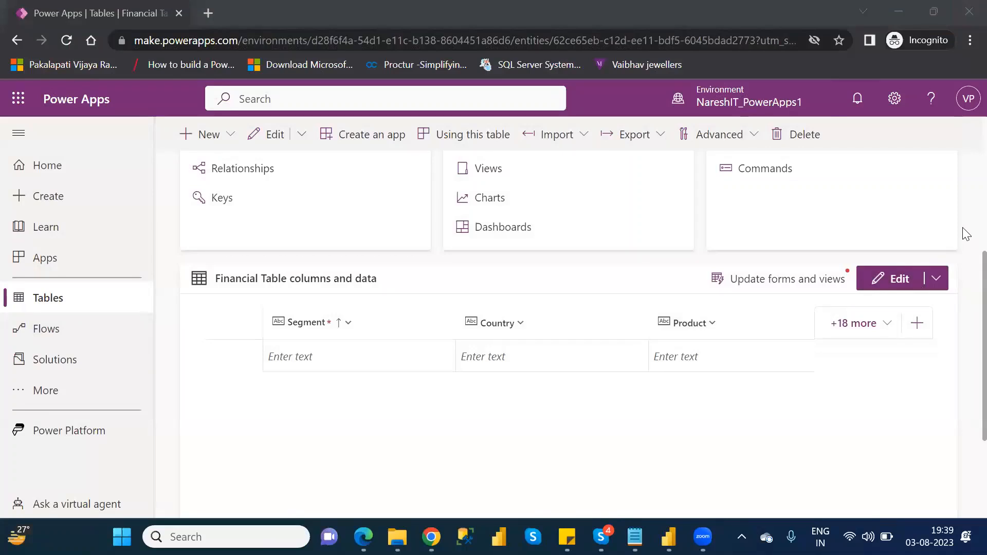
Step: Import data from Excel into Financial Table by uploading the Financial Data file
scroll(967, 234, "up", 5)
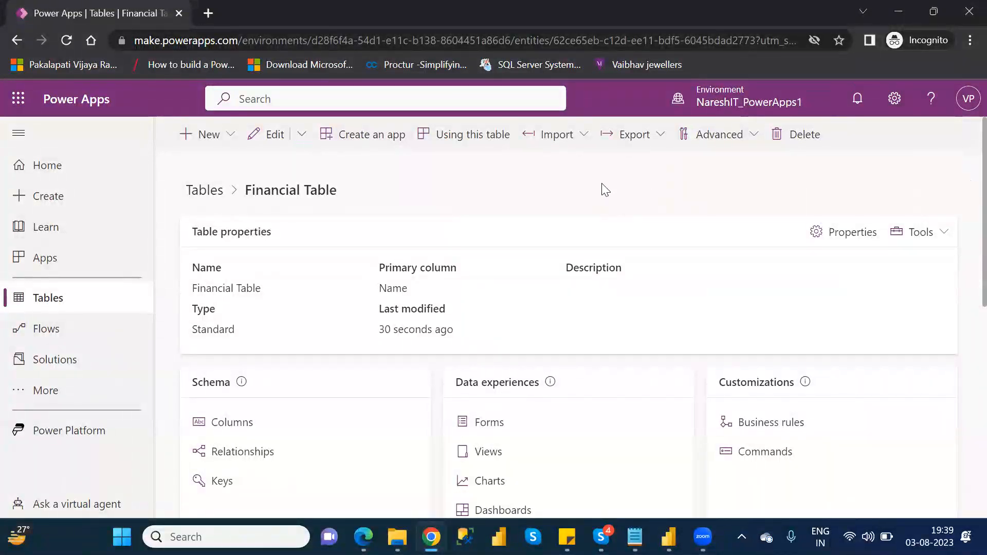
left_click(576, 141)
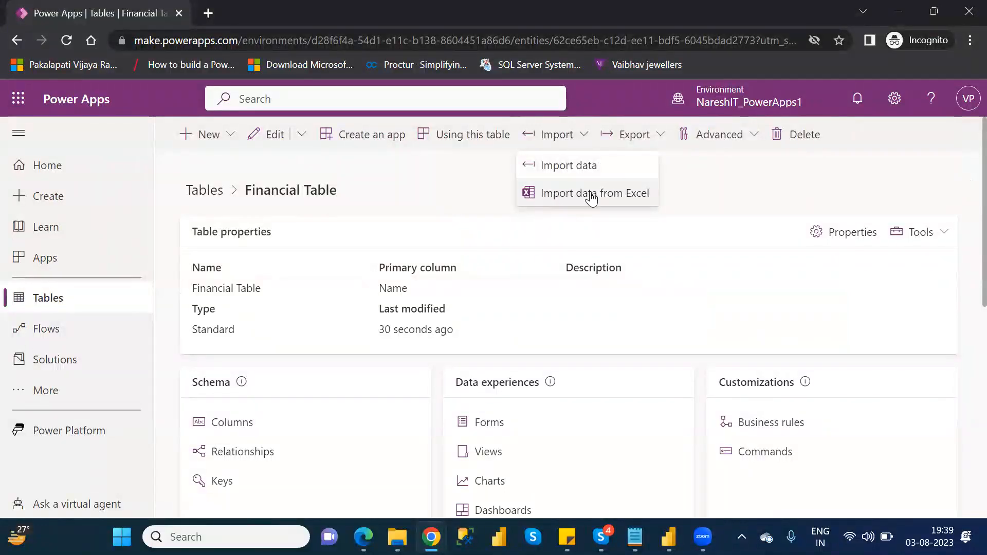
left_click(627, 200)
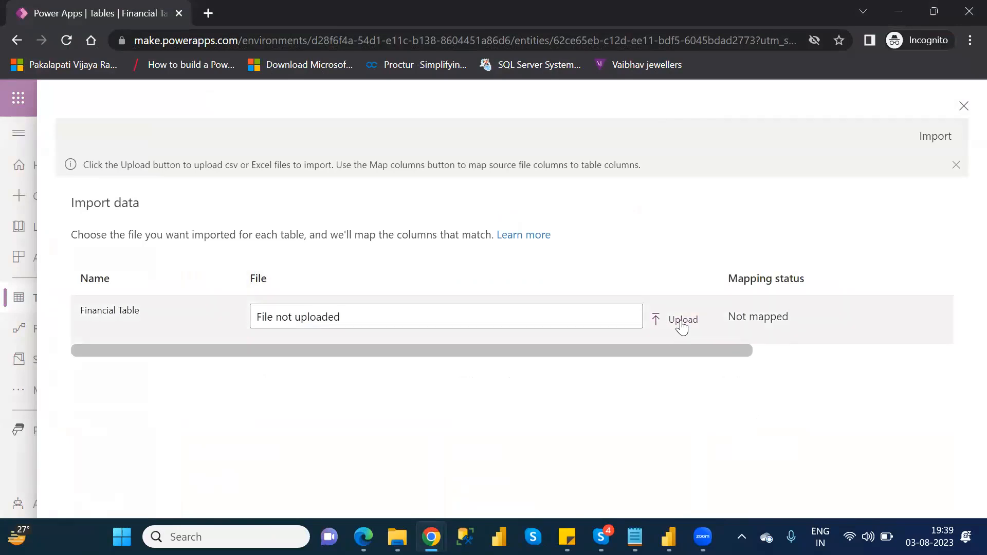
left_click(681, 319)
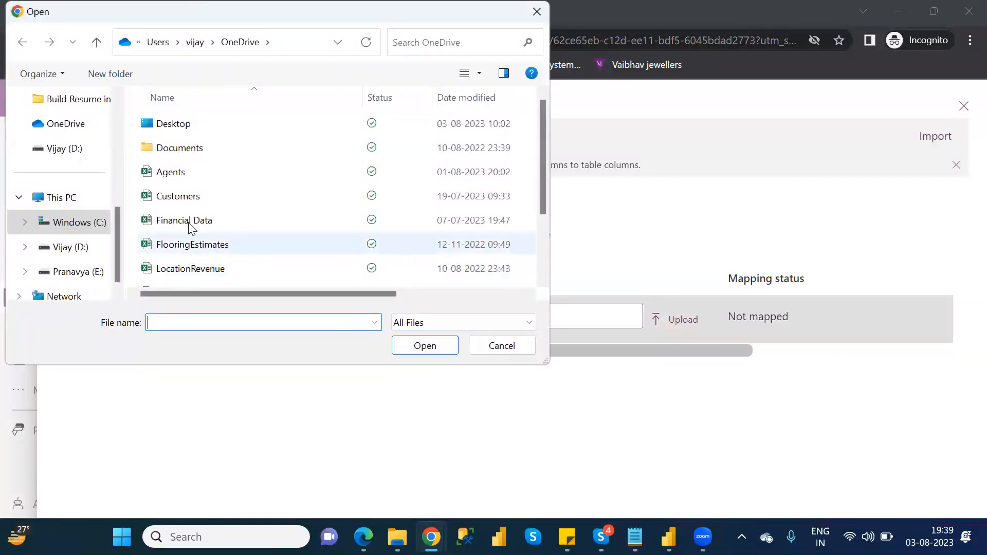
double_click(188, 222)
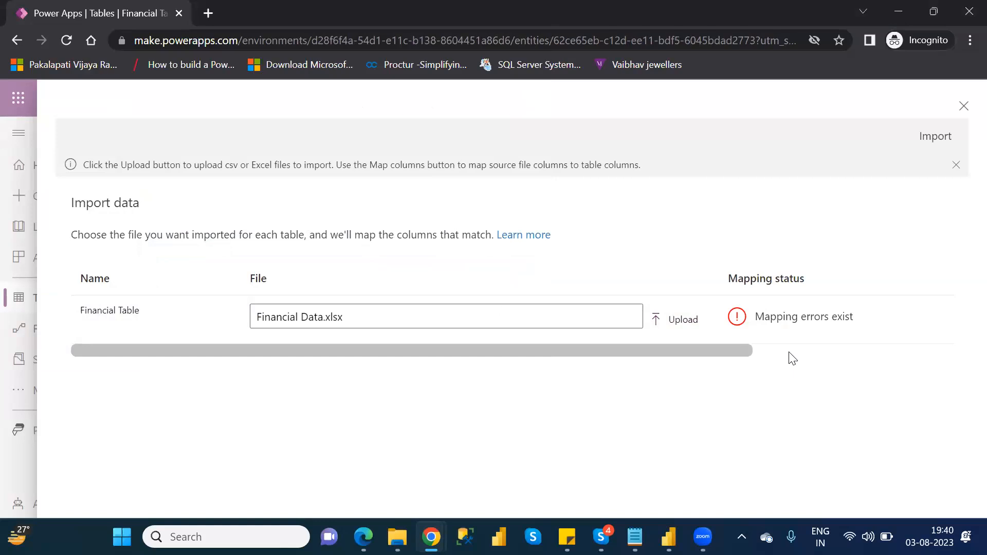
Step: Open the column mapping for the uploaded Financial Data.xlsx file
left_click(790, 352)
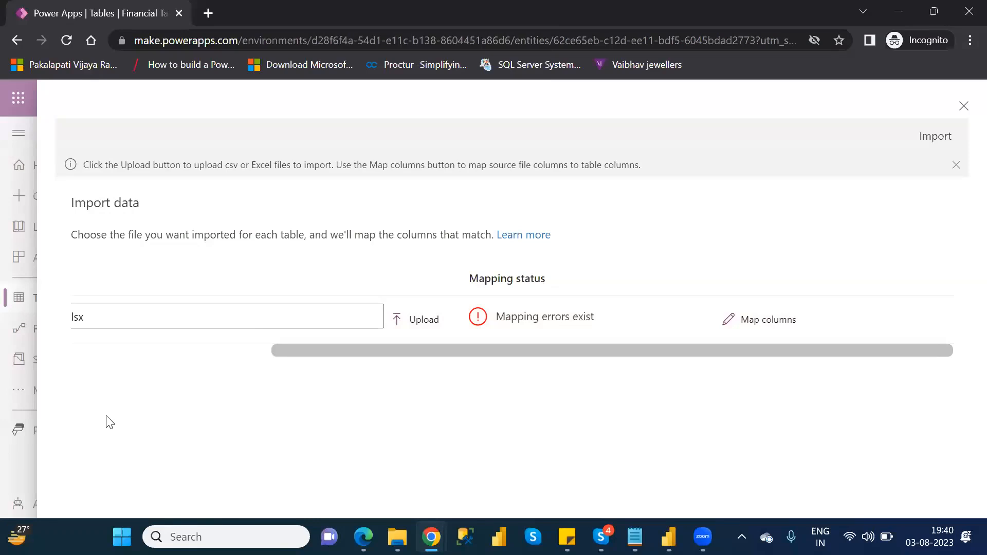
left_click(176, 349)
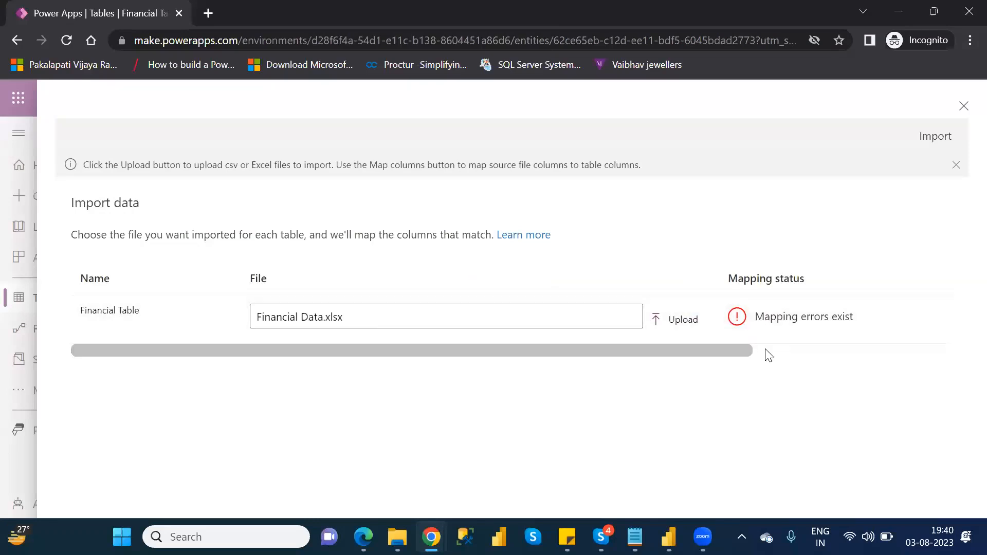
left_click(797, 351)
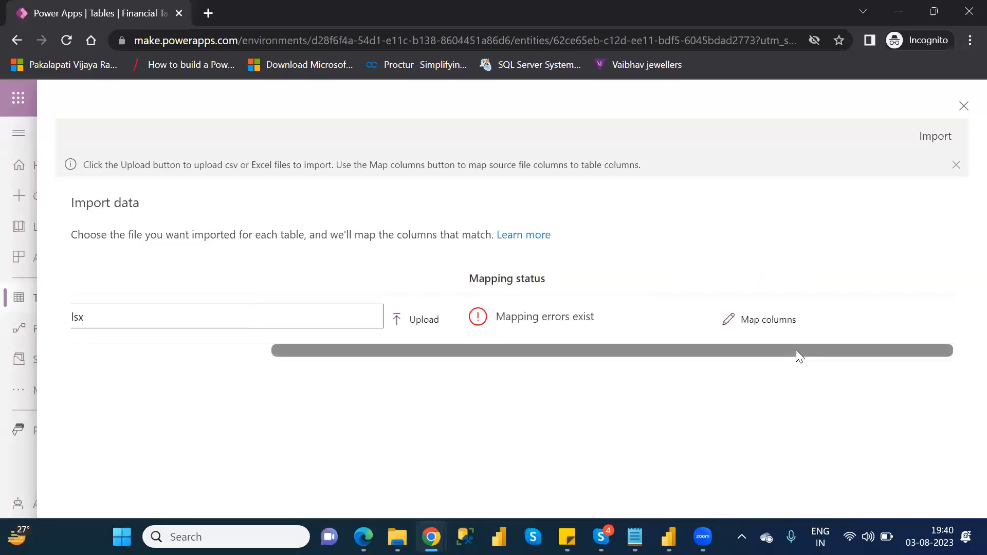
left_click(762, 324)
left_click(763, 325)
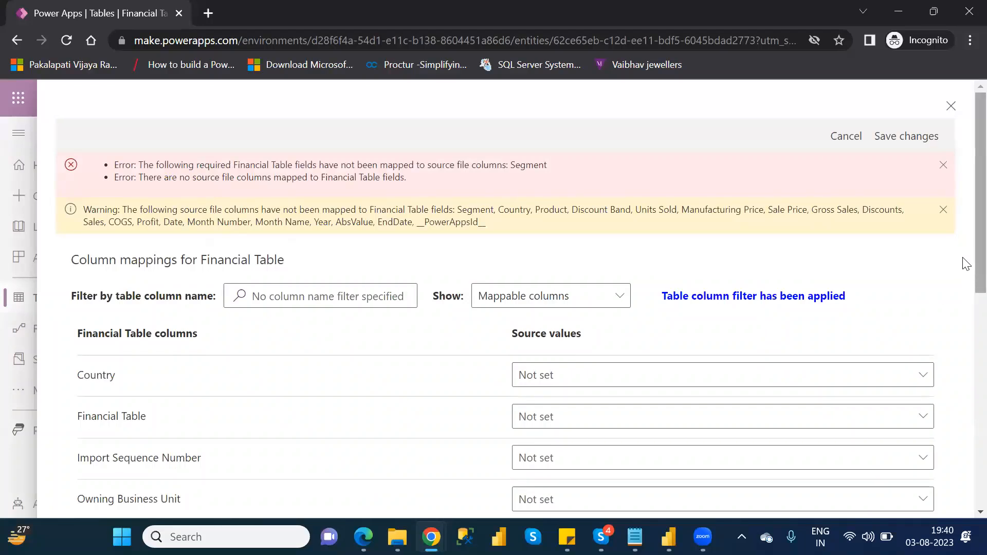
Step: Map the Country and Product source columns to the Country and Product table columns
scroll(965, 286, "down", 3)
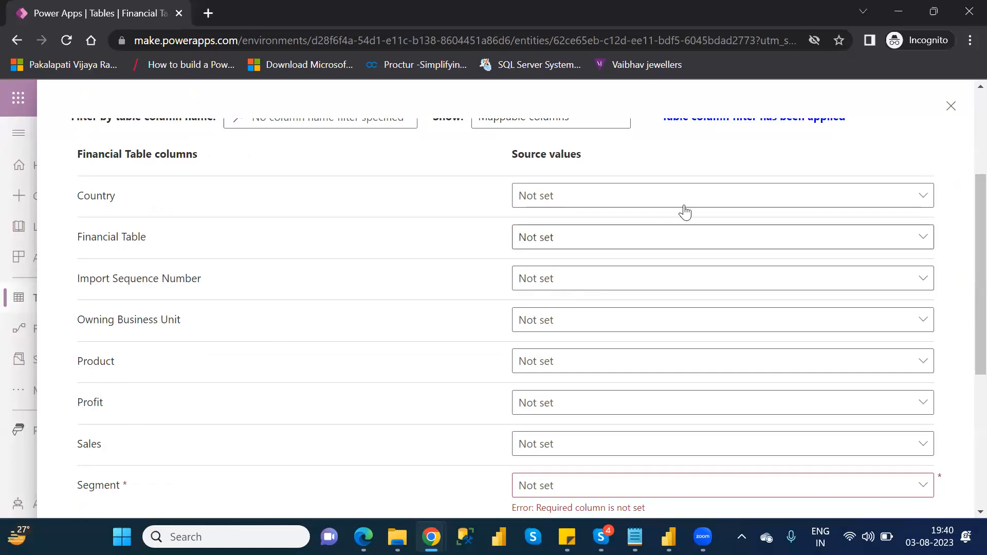
left_click(697, 200)
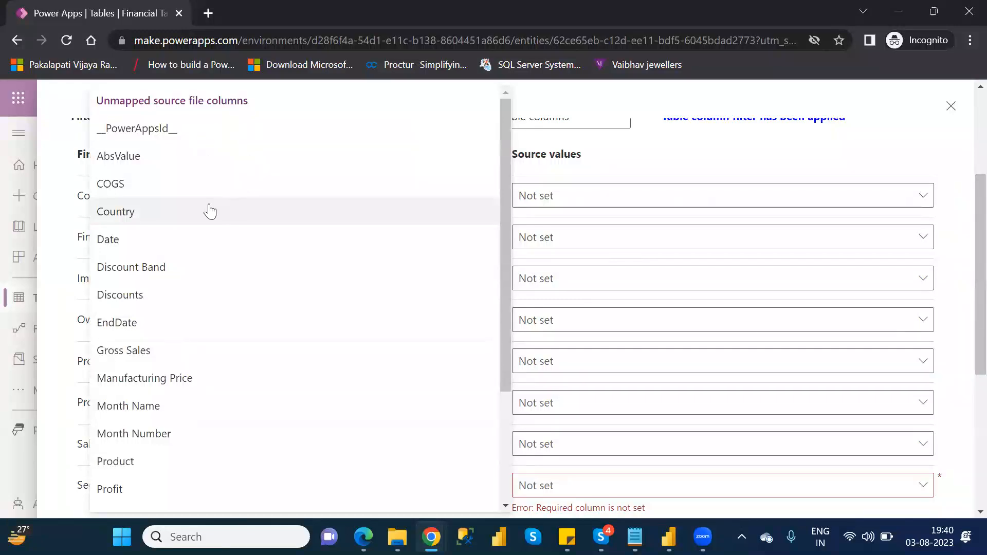
left_click(210, 211)
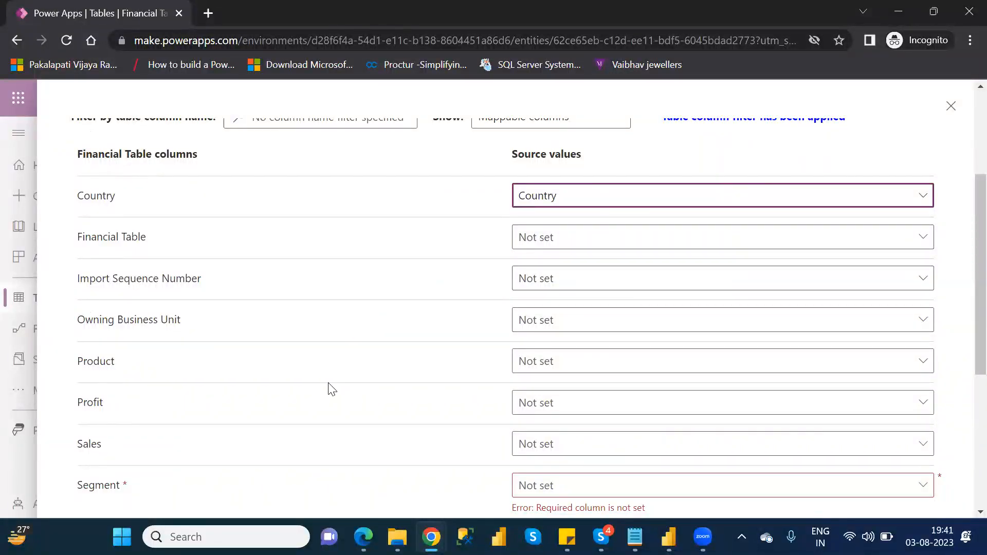
left_click(586, 369)
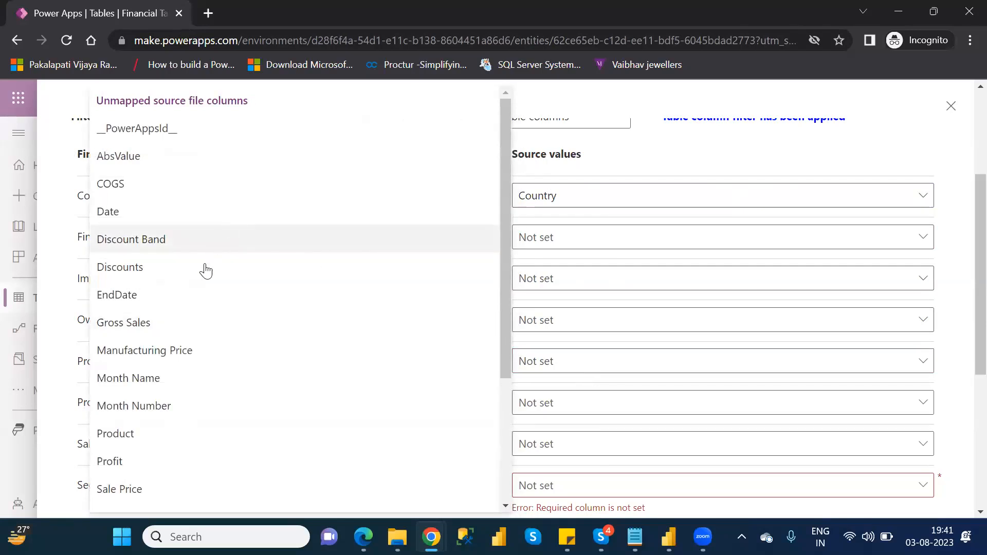
left_click(162, 437)
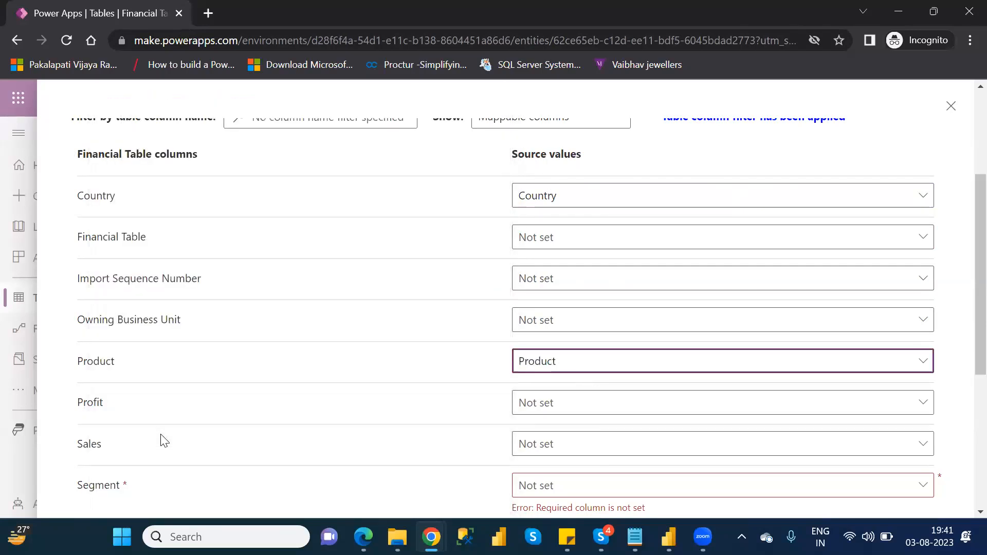
Step: Map the Profit, Sales and Segment source columns to the matching Profit, Sales and required Segment table columns
left_click(572, 408)
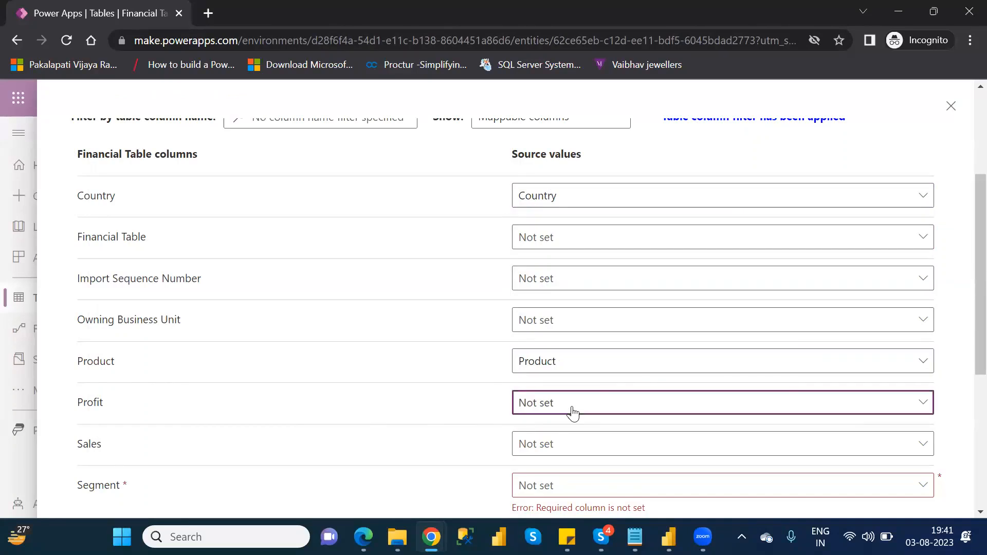
left_click(135, 434)
left_click(606, 449)
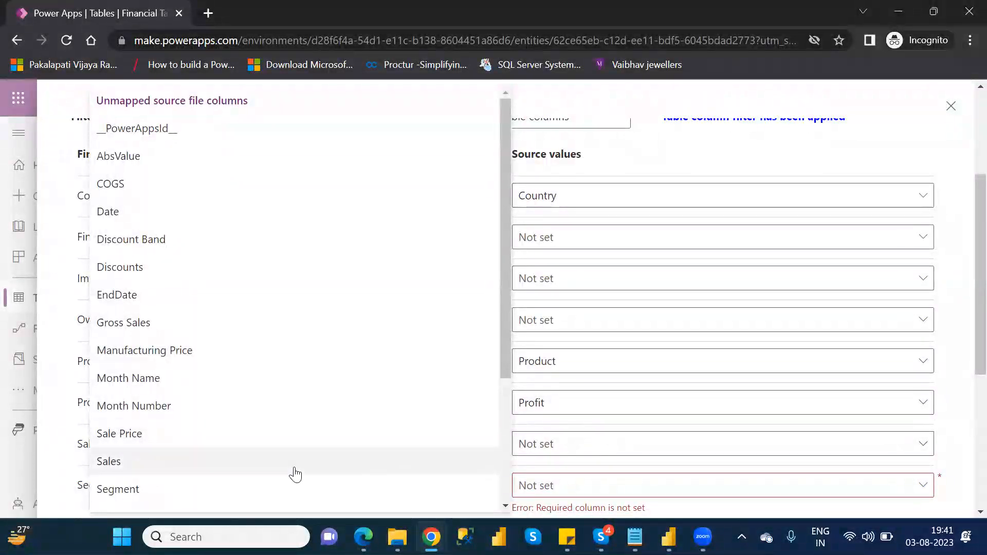
left_click(295, 469)
left_click(593, 491)
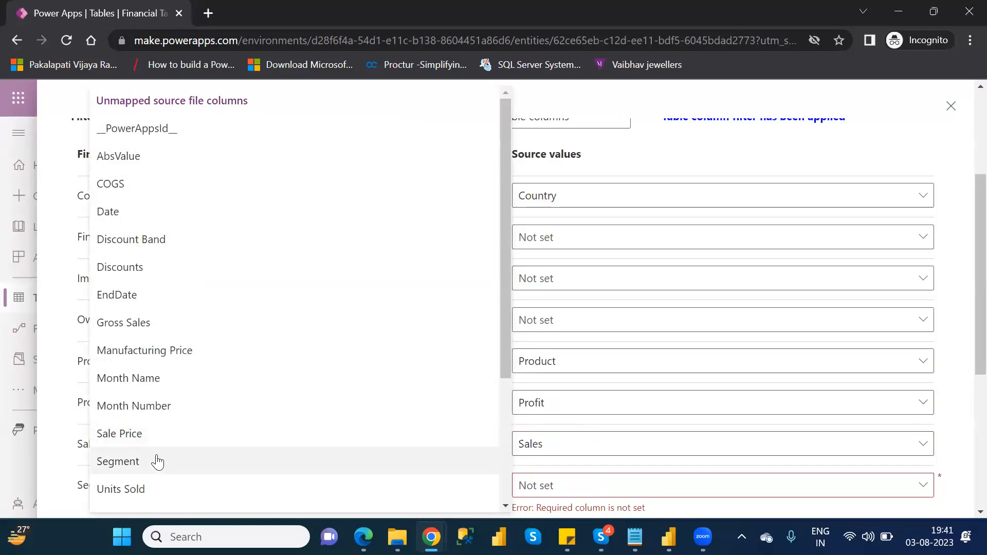
left_click(157, 462)
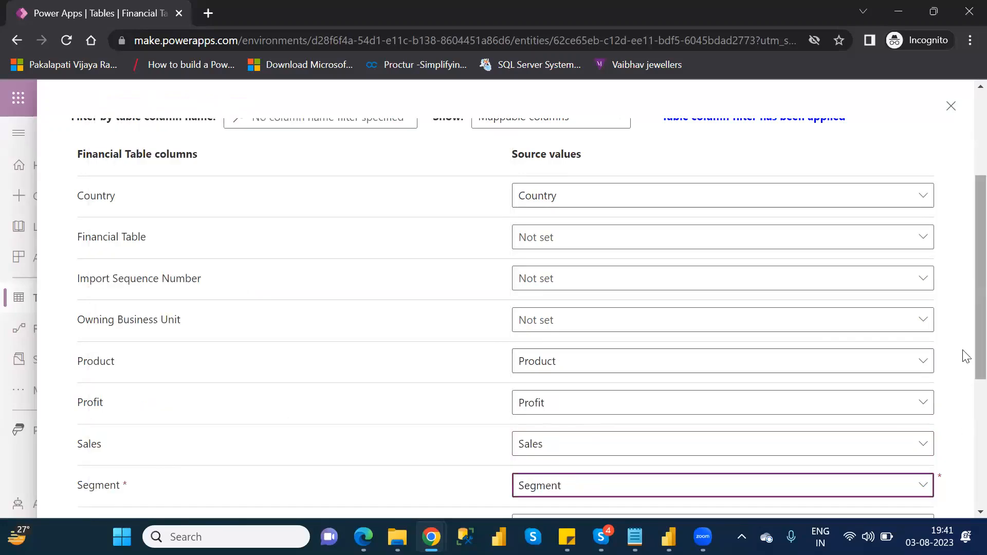
scroll(964, 355, "down", 3)
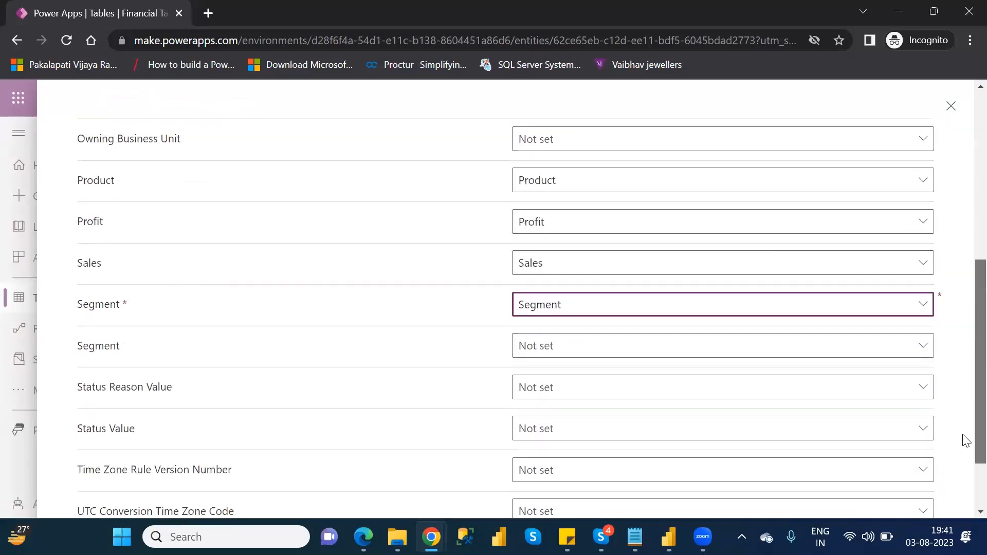
scroll(965, 443, "down", 2)
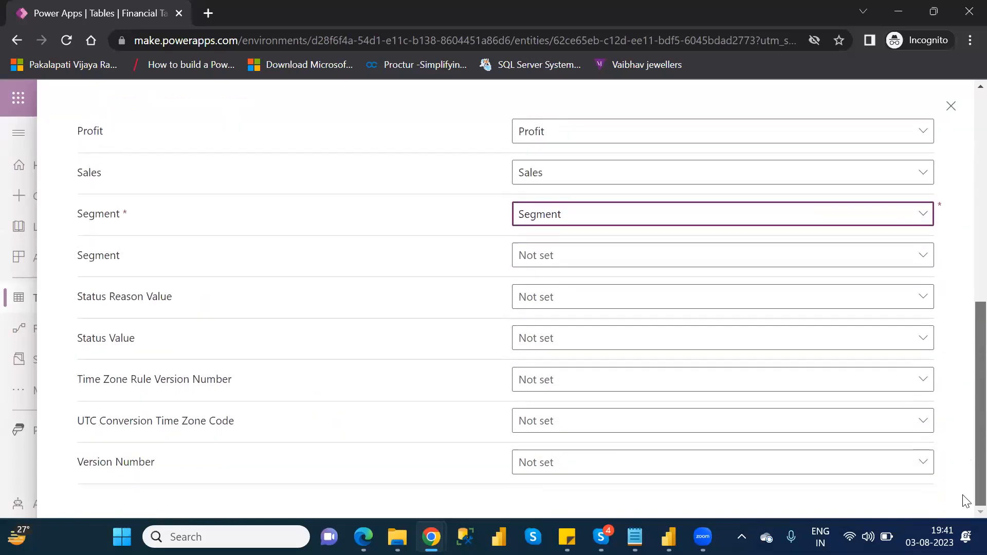
scroll(964, 261, "up", 10)
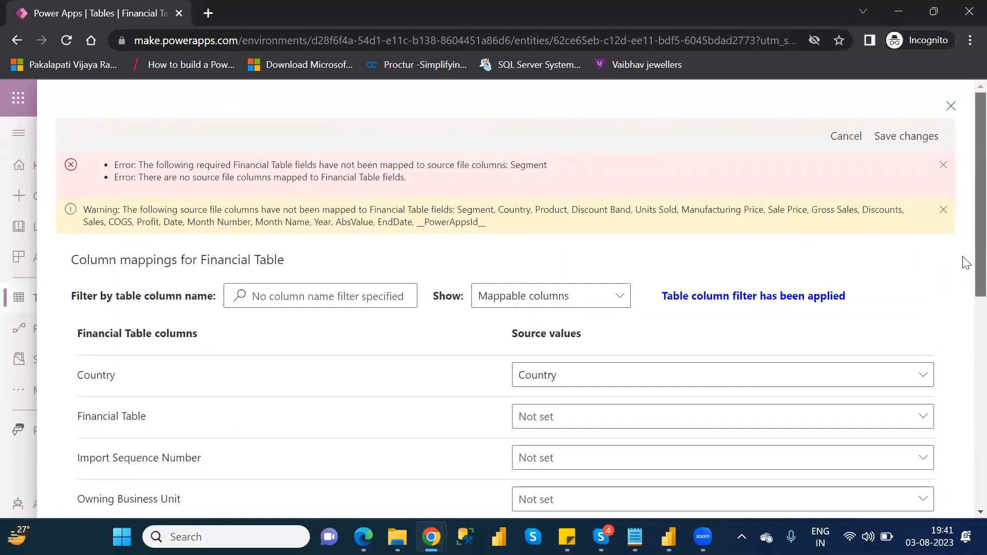
Step: Save the column mapping, run the import into Financial Table, and close the import dialog
left_click(905, 140)
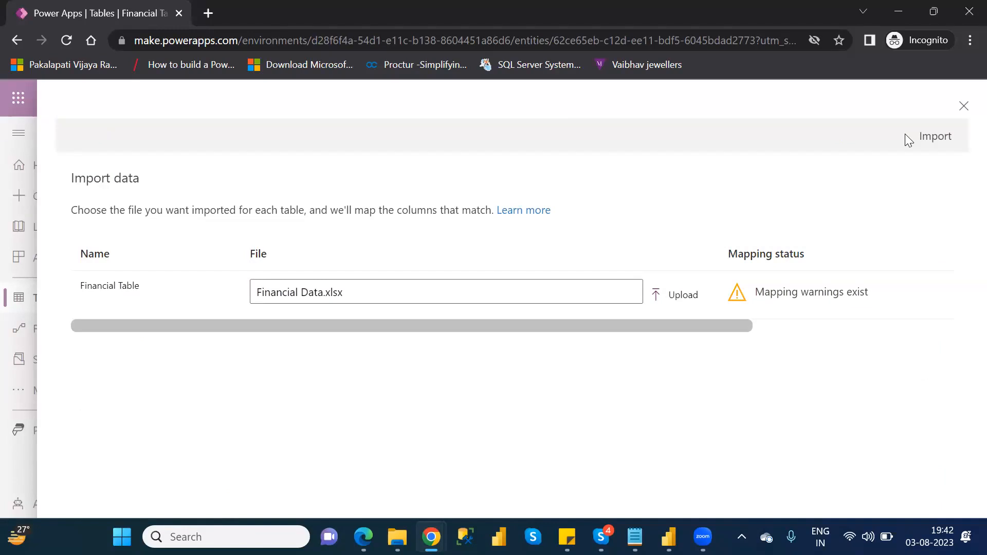
left_click(931, 137)
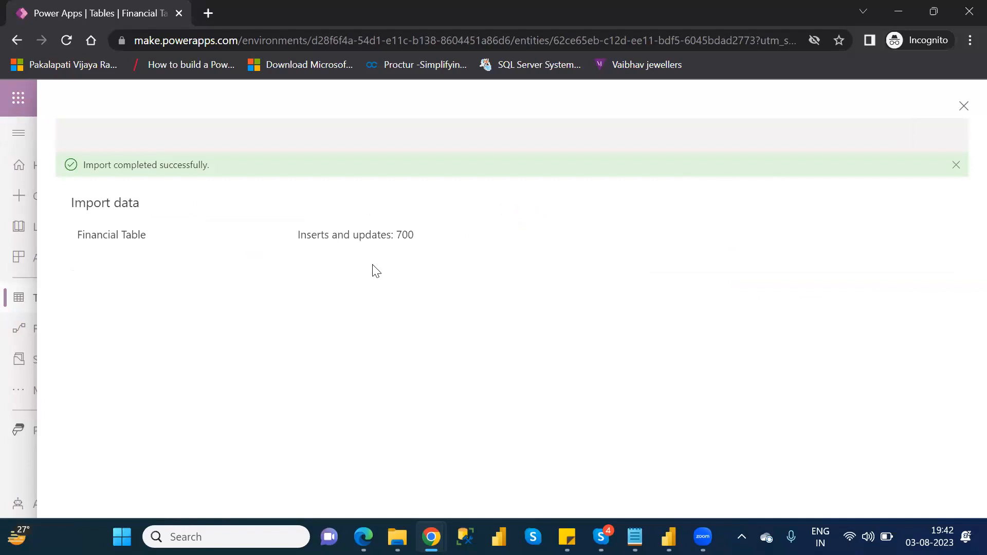
left_click(963, 109)
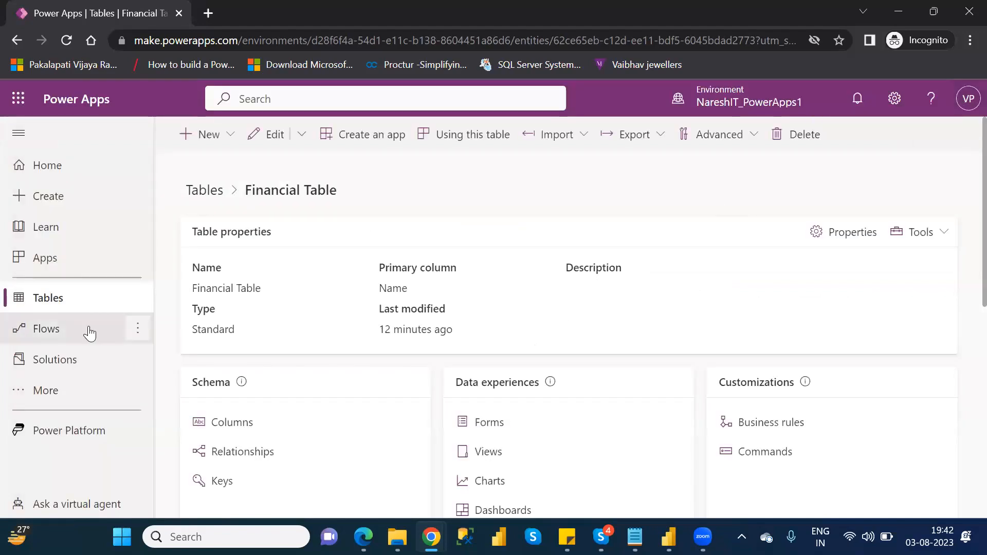
Step: Search the tables for Financial Table, open it, and review its imported rows
left_click(71, 308)
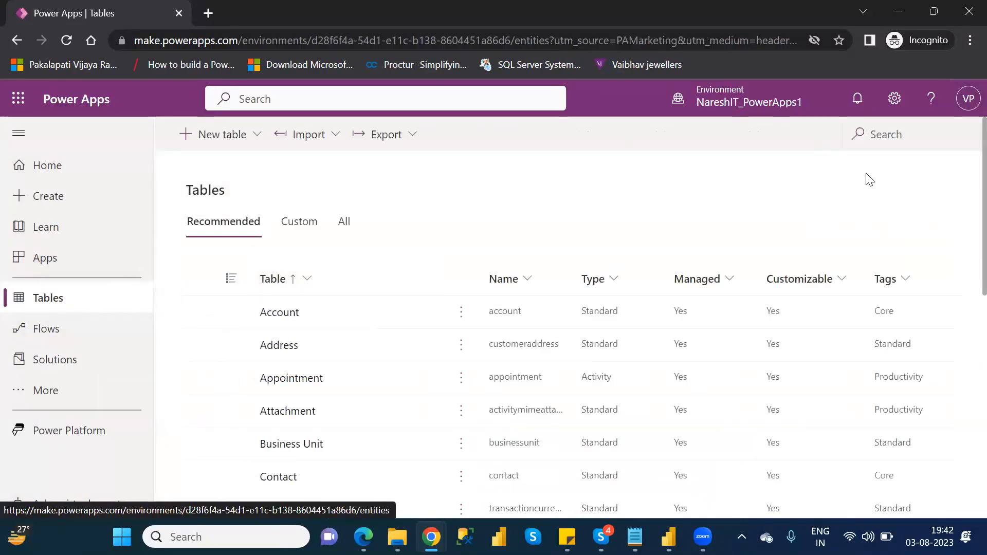
left_click(887, 135)
type("fina")
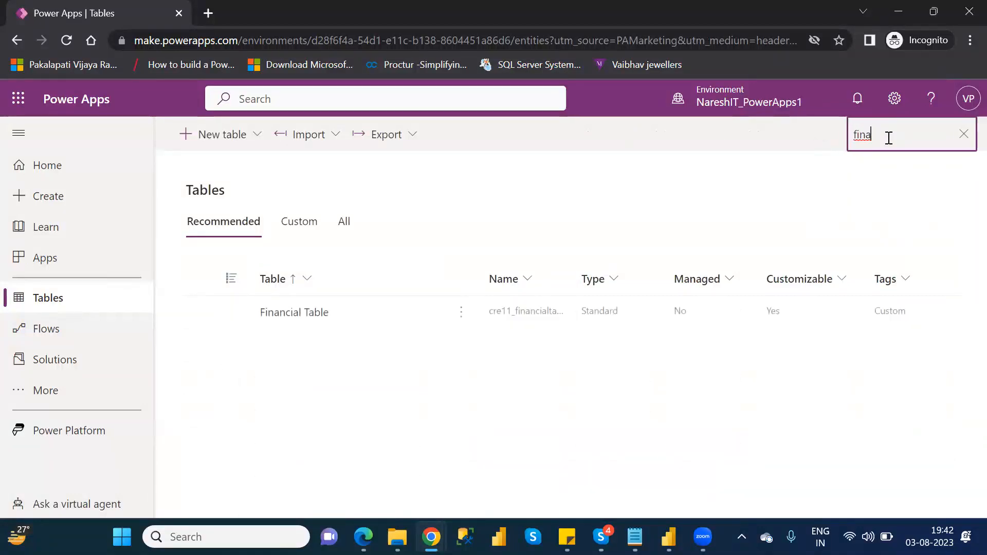
left_click(315, 312)
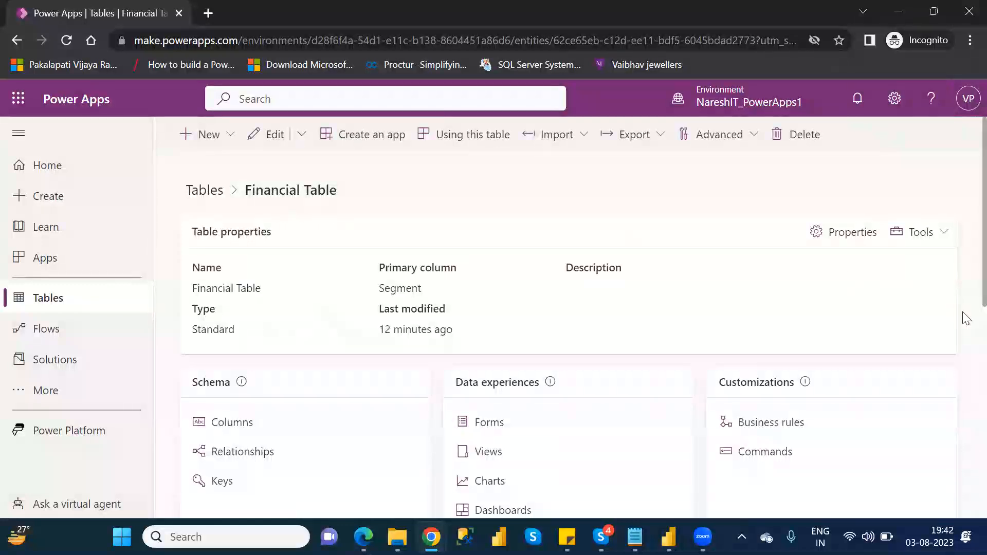
scroll(964, 334, "down", 6)
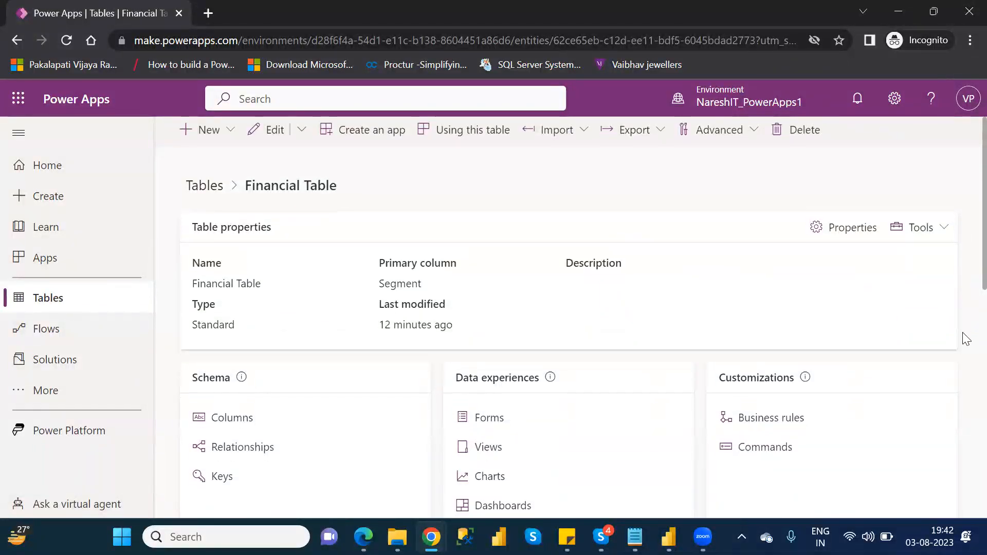
scroll(964, 462, "down", 3)
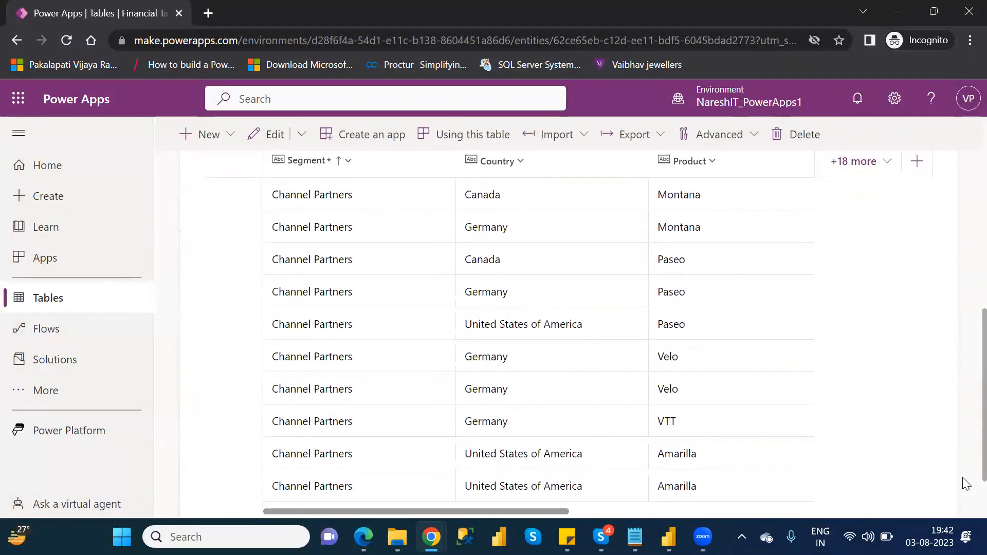
Step: Create a canvas app from the Dataverse connection using the Financial Tables table
left_click(54, 300)
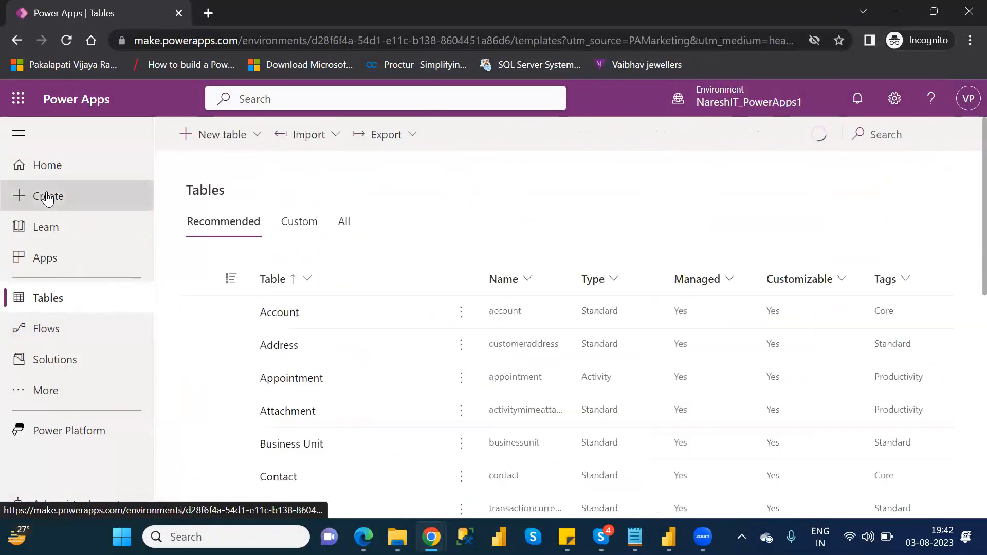
left_click(76, 196)
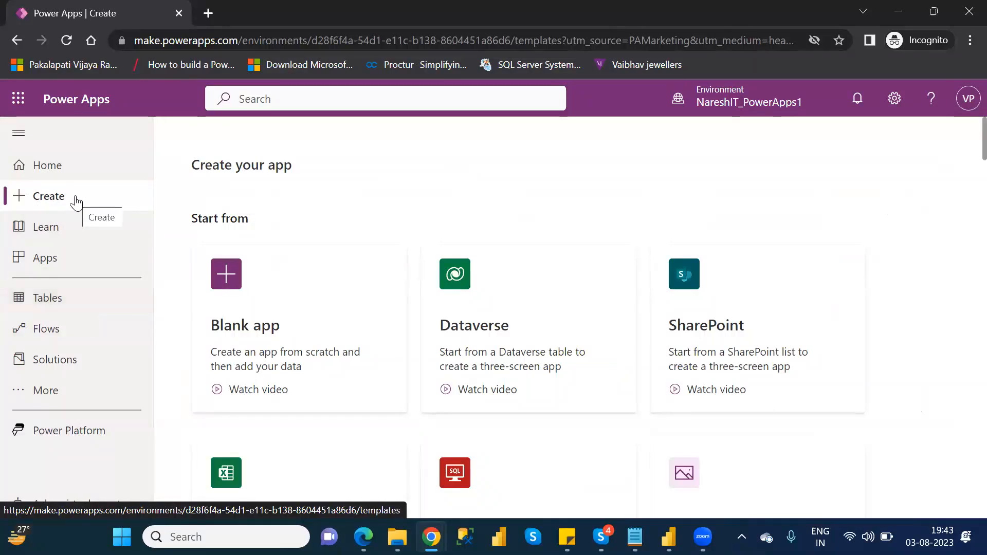
left_click(512, 305)
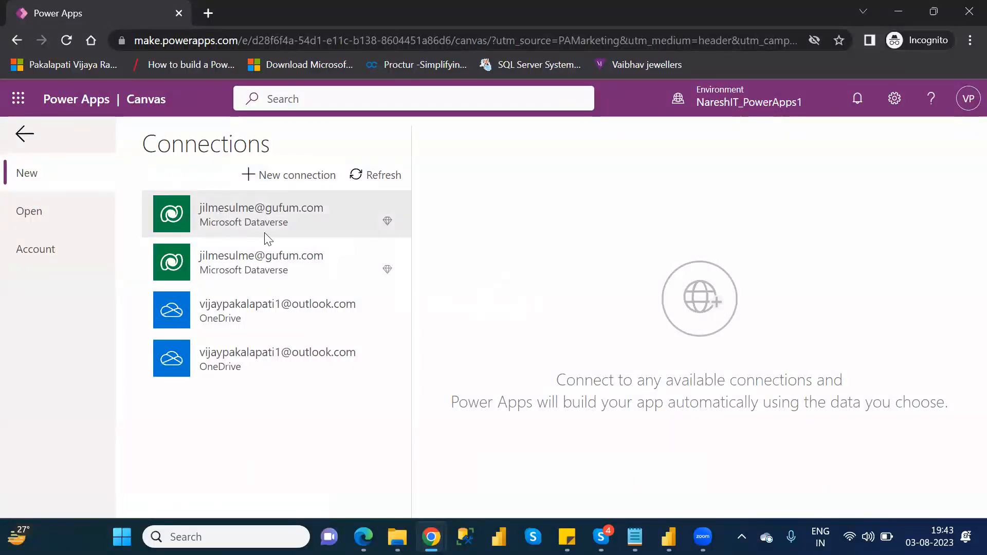
left_click(276, 226)
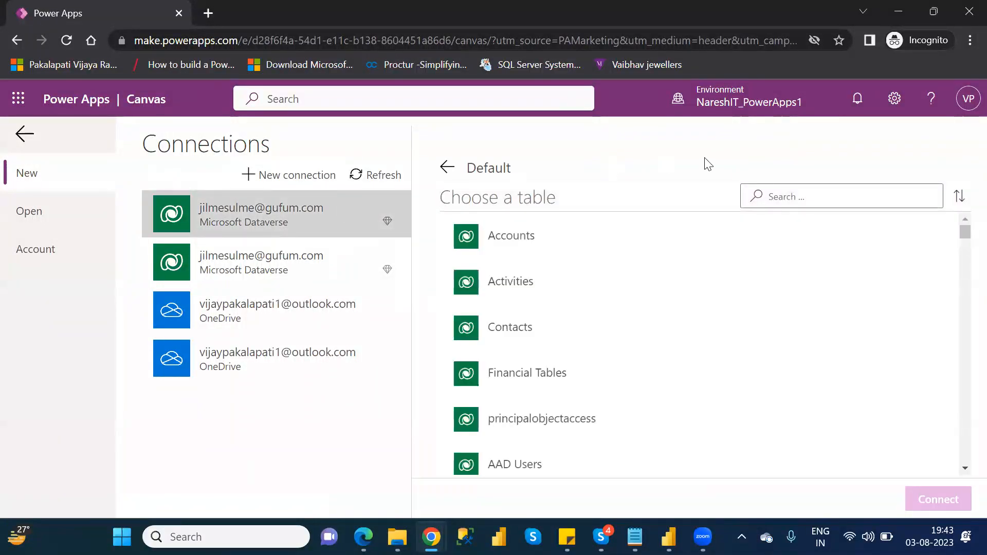
left_click(806, 197)
type("fina")
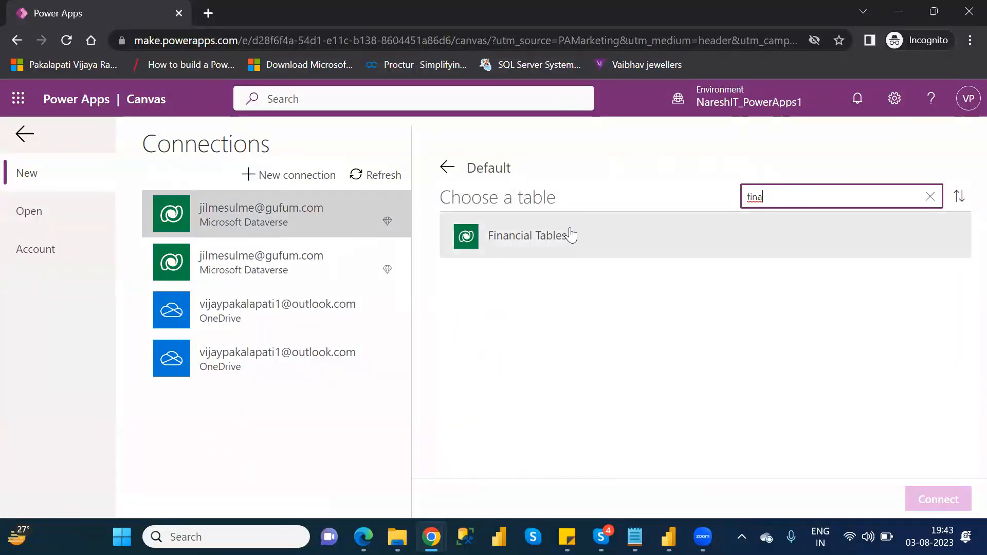
left_click(570, 234)
left_click(944, 500)
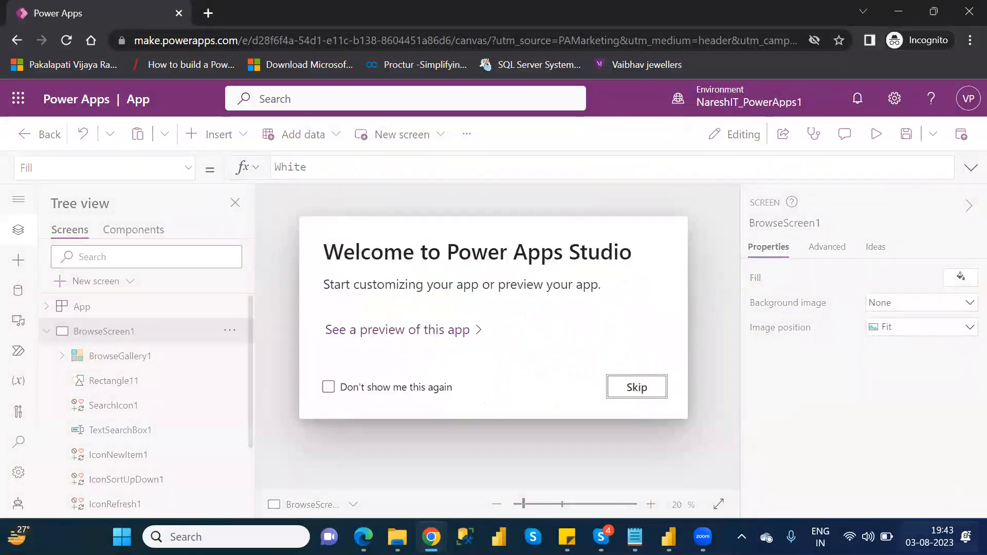
Step: Dismiss the welcome dialog and set the browse gallery's Title1 field to Country
left_click(648, 390)
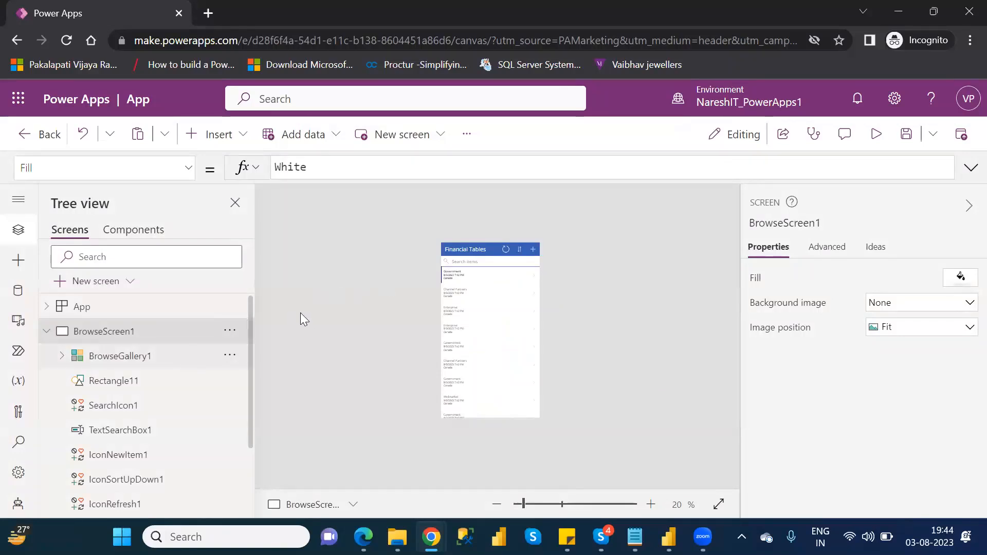
left_click(147, 365)
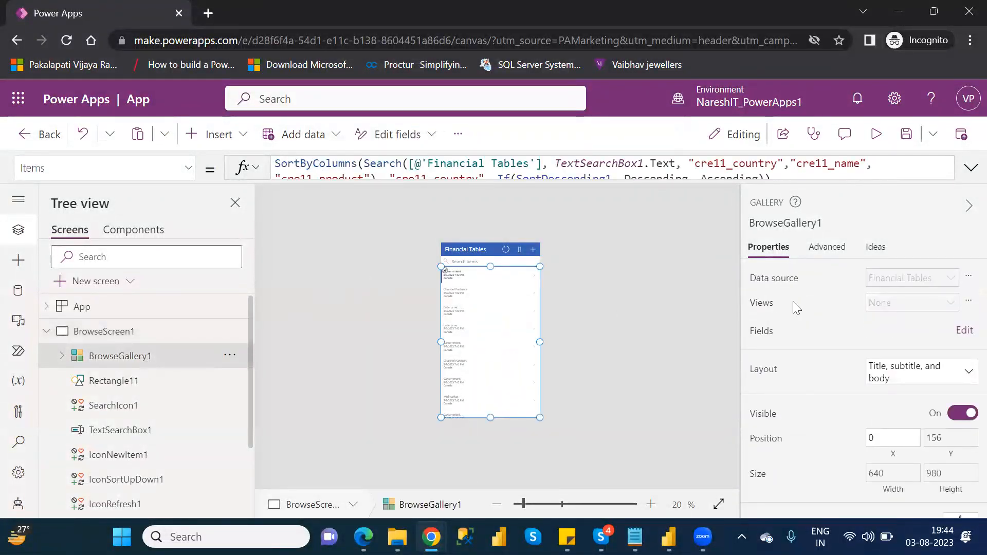
left_click(962, 333)
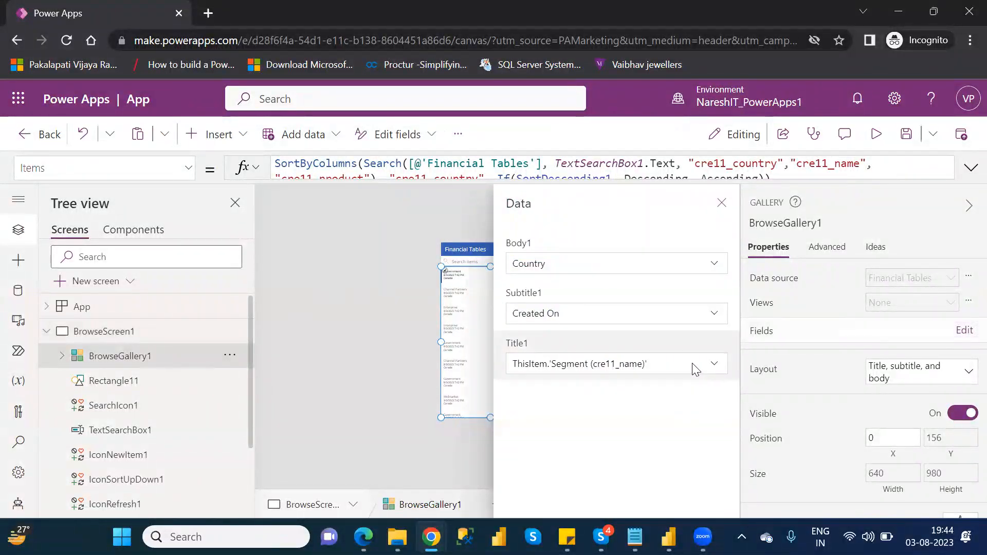
left_click(694, 369)
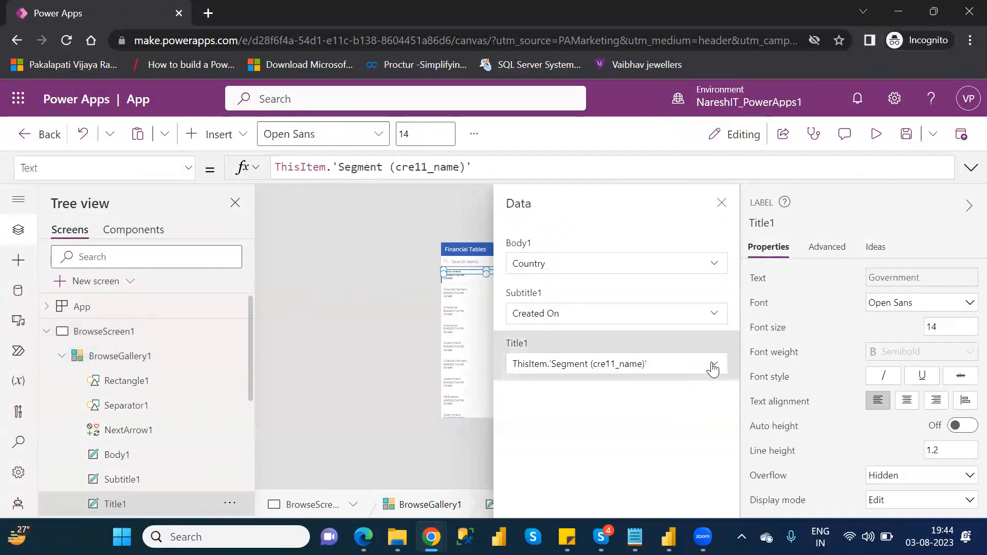
left_click(712, 366)
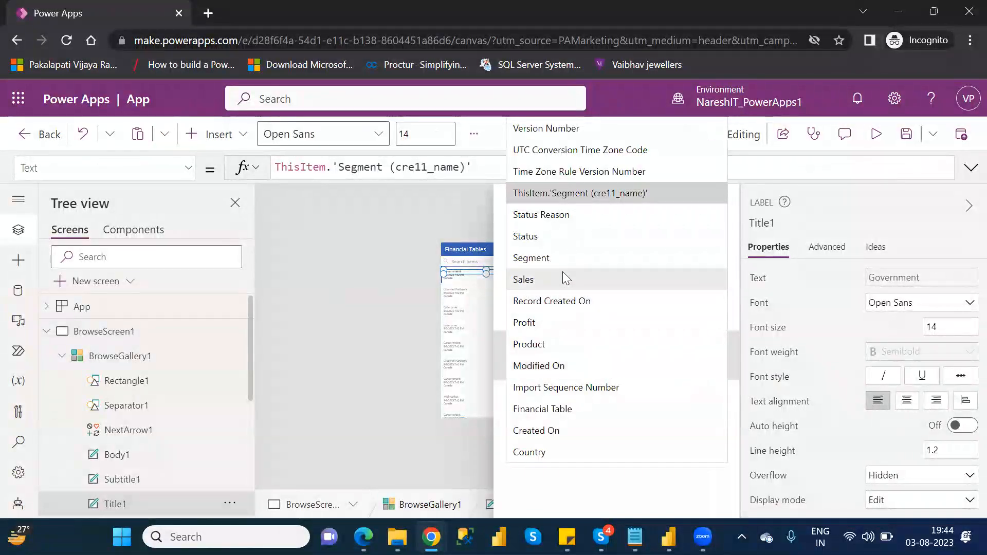
left_click(548, 257)
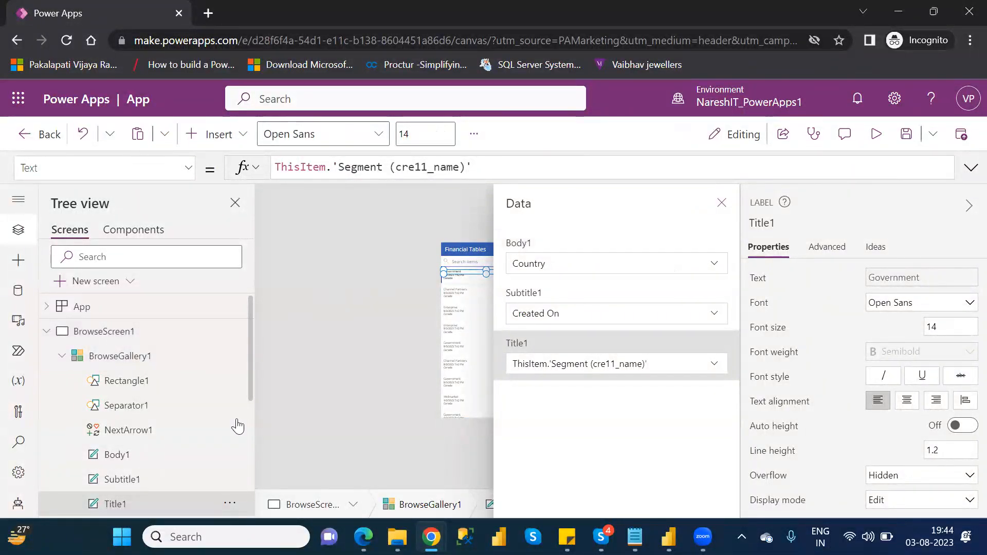
left_click(567, 369)
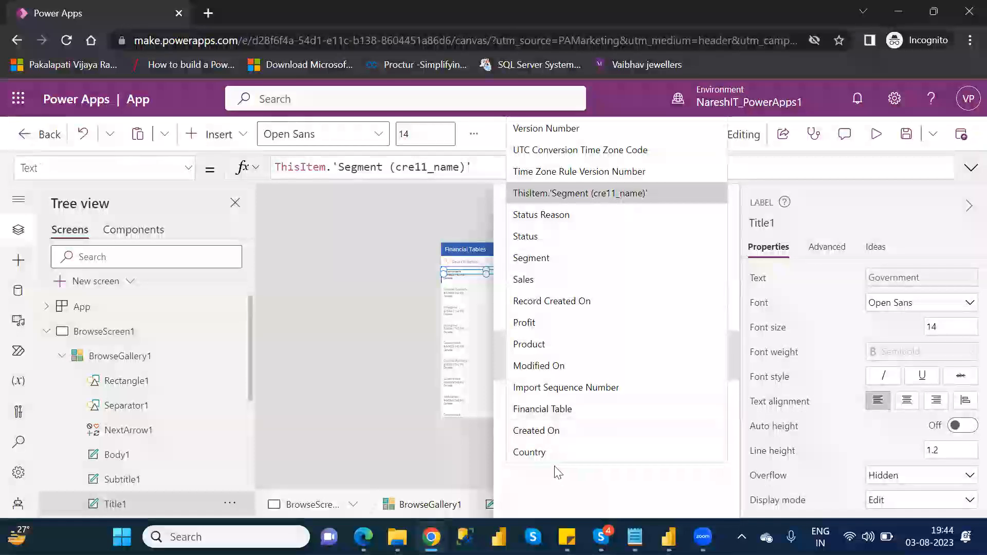
left_click(550, 451)
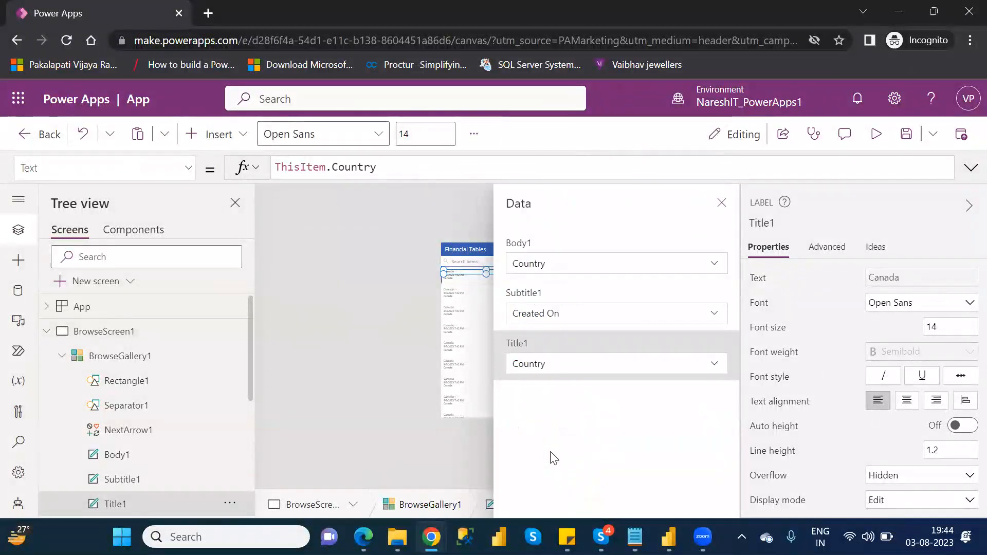
Step: Set the gallery's Subtitle1 field to Product
left_click(587, 319)
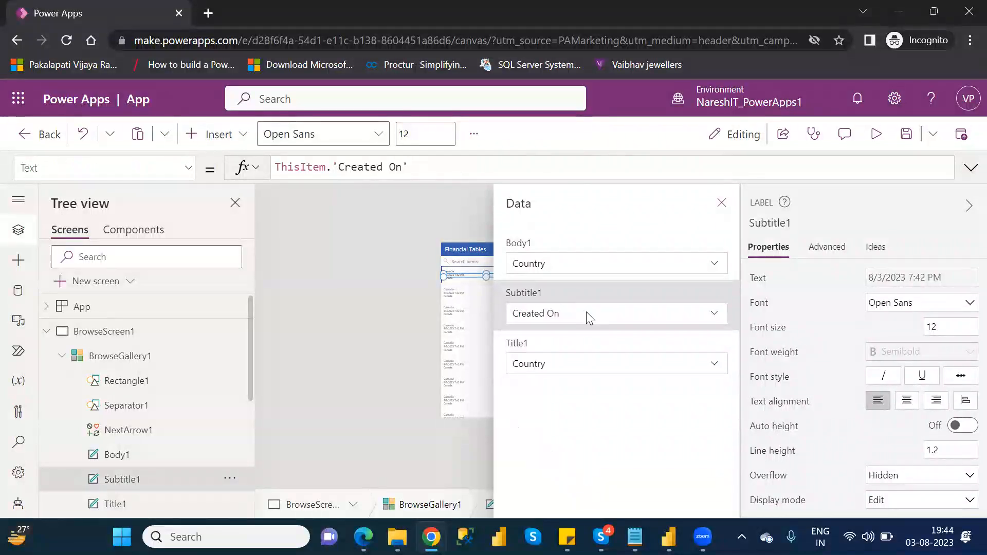
left_click(587, 313)
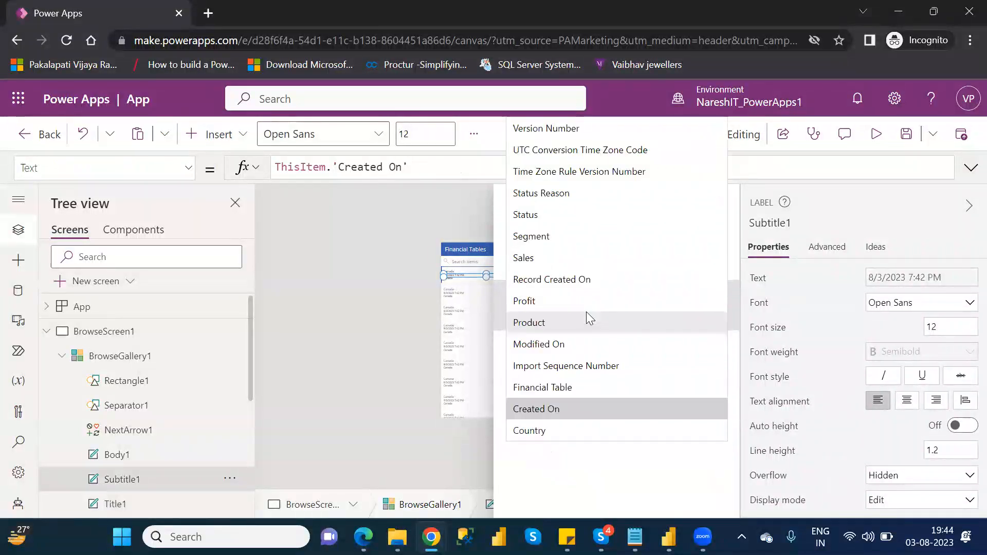
left_click(537, 321)
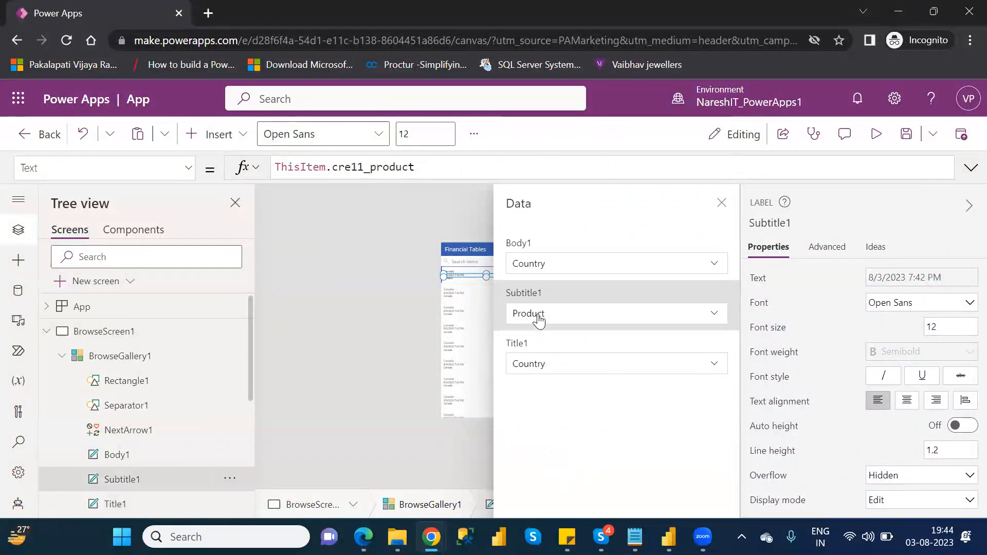
left_click(621, 374)
left_click(688, 375)
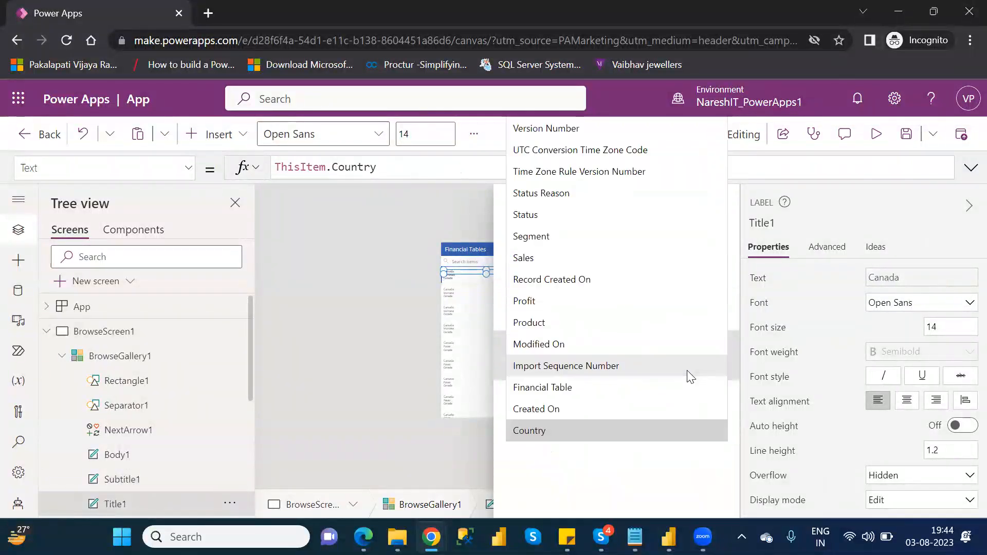
left_click(522, 513)
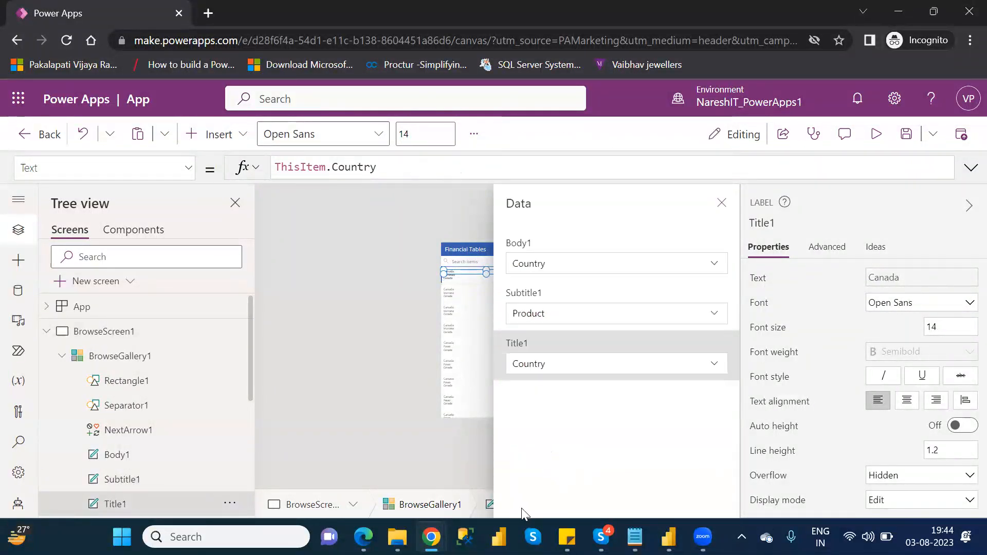
Step: Set the gallery's Body1 field to Segment and close the data fields pane
left_click(554, 265)
left_click(596, 264)
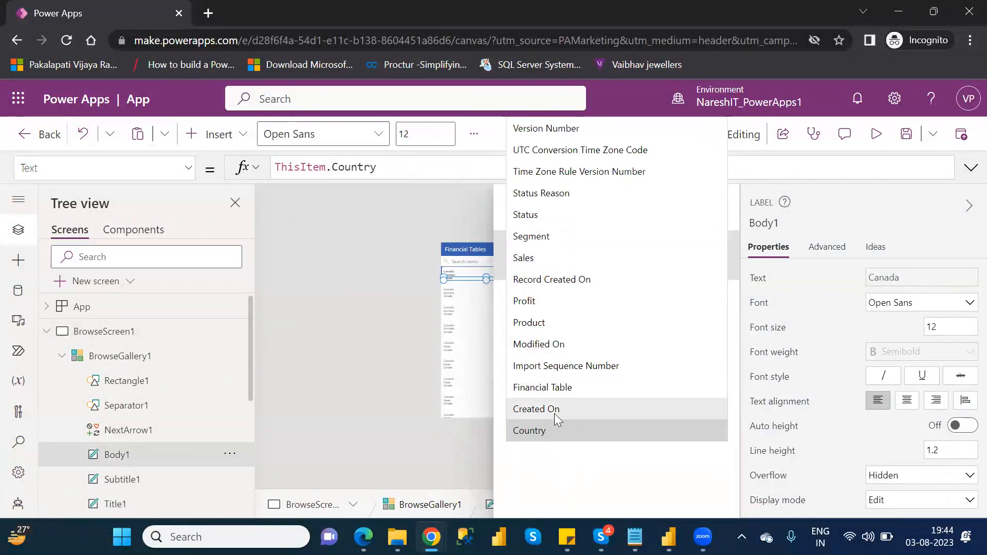
left_click(538, 238)
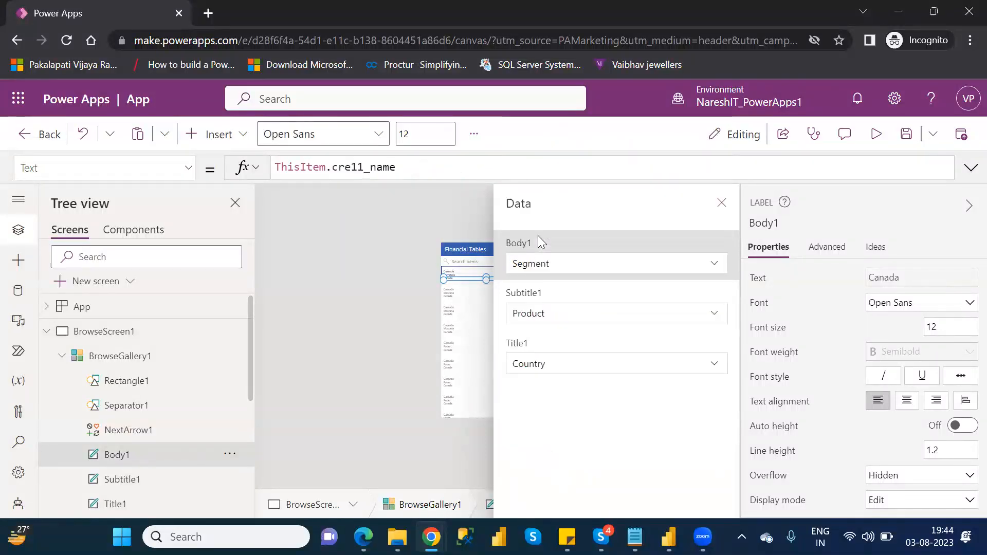
left_click(719, 203)
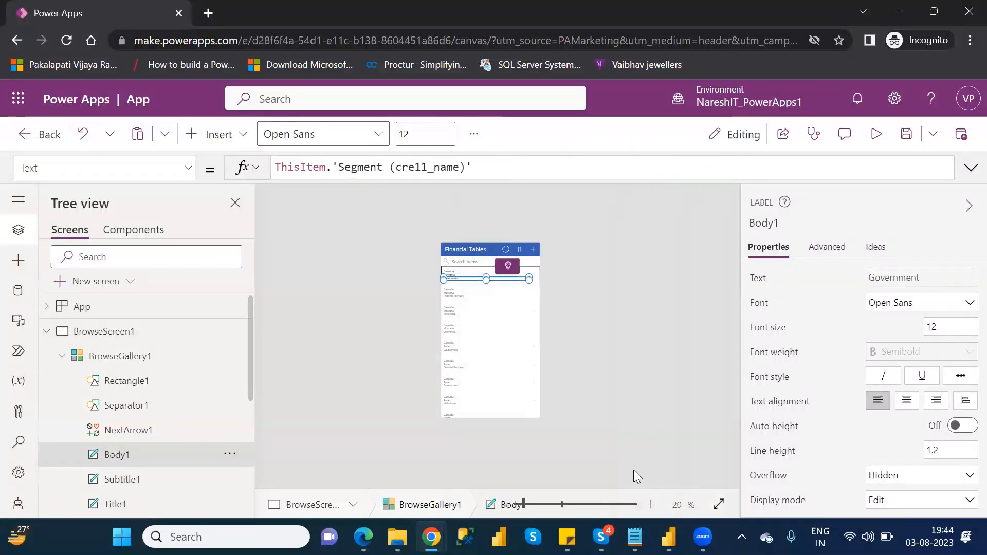
Step: Zoom in on the canvas to inspect the gallery items and their fields
left_click(528, 503)
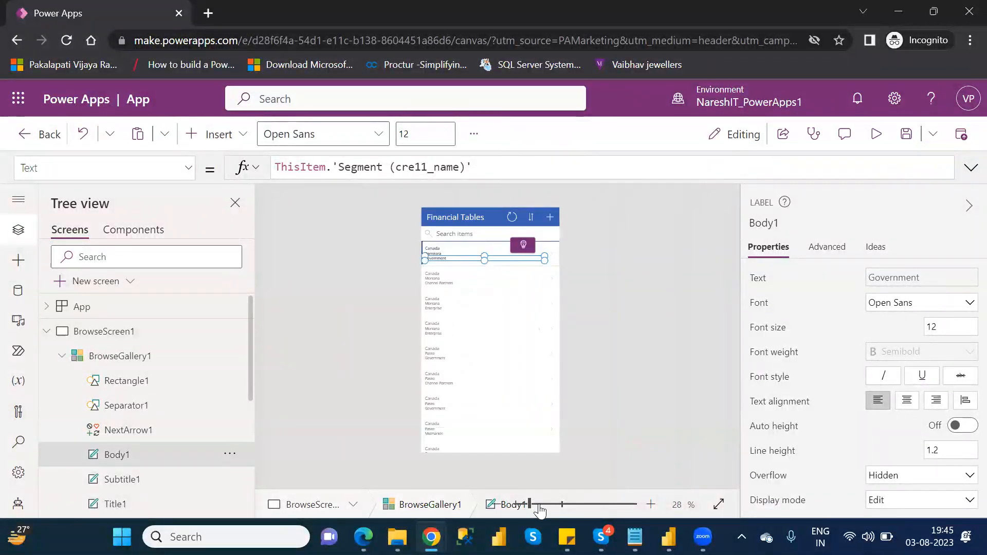
left_click(540, 504)
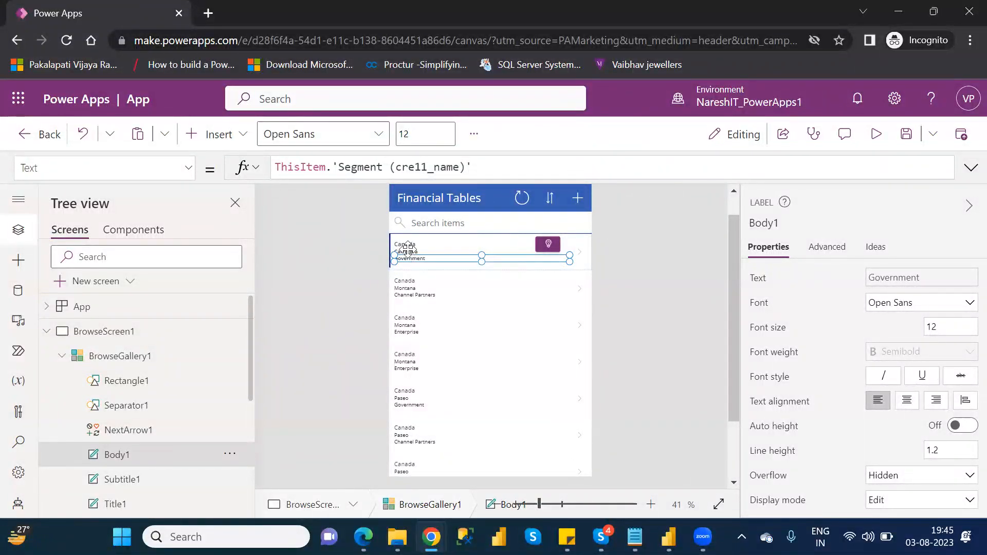
left_click(425, 244)
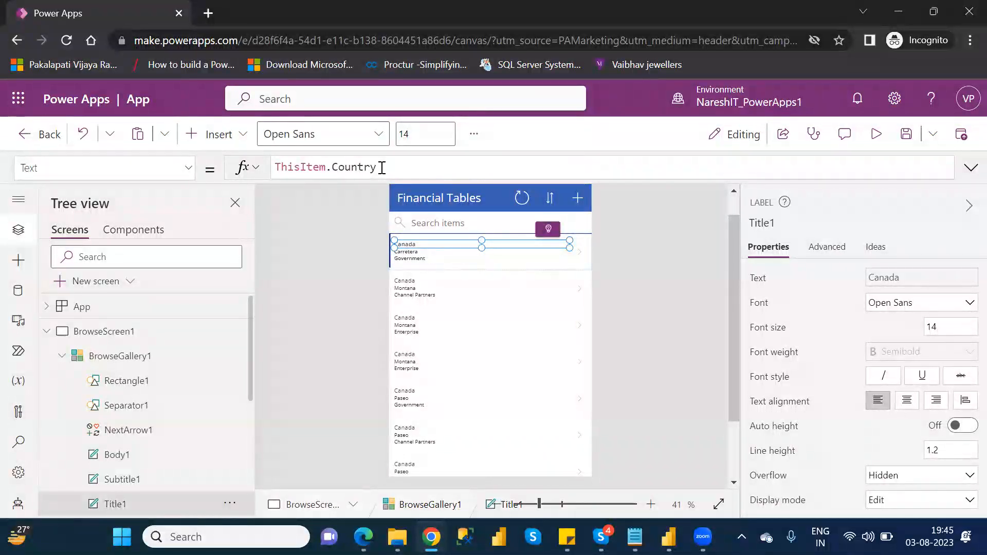
left_click(545, 504)
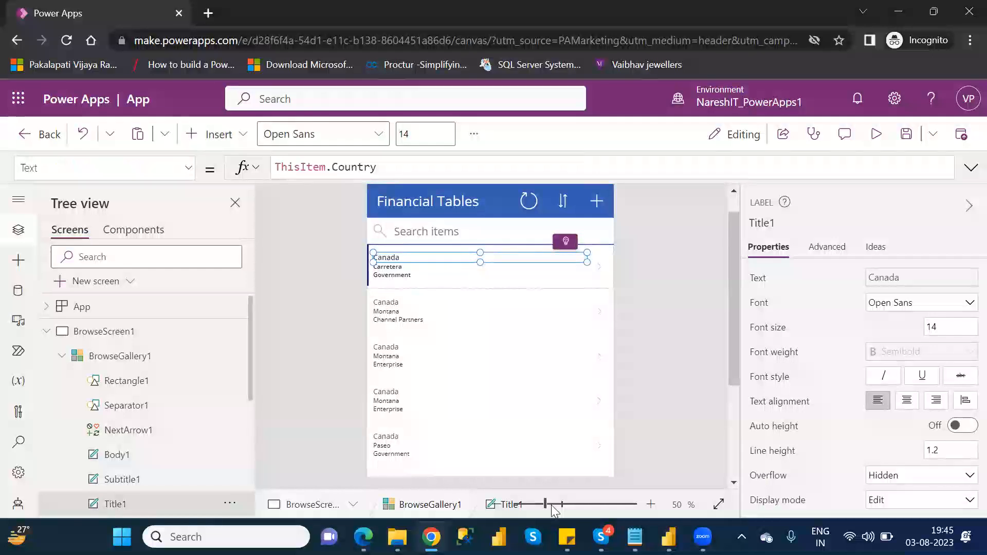
left_click(551, 504)
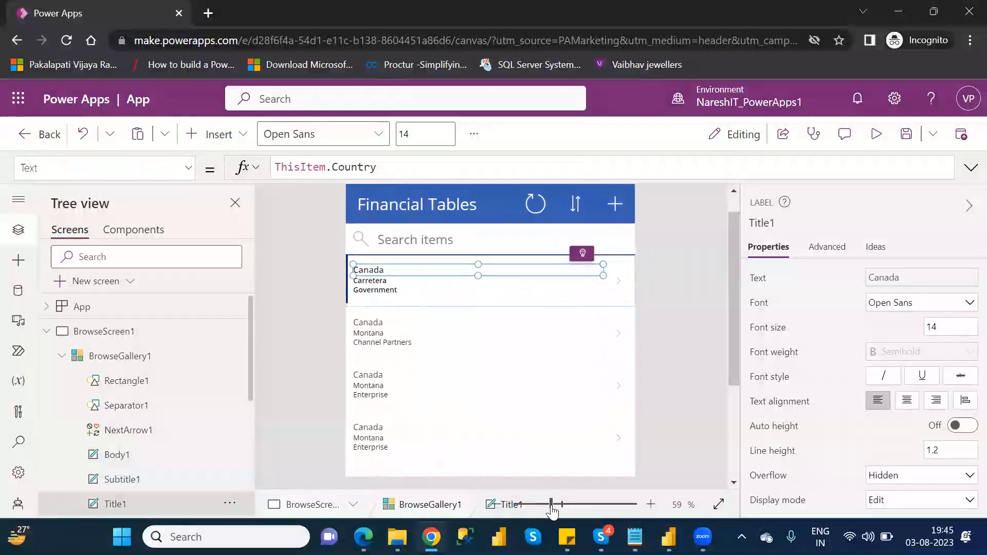
Step: Preview the app, open the first record's details and its edit form, then close the preview
left_click(876, 135)
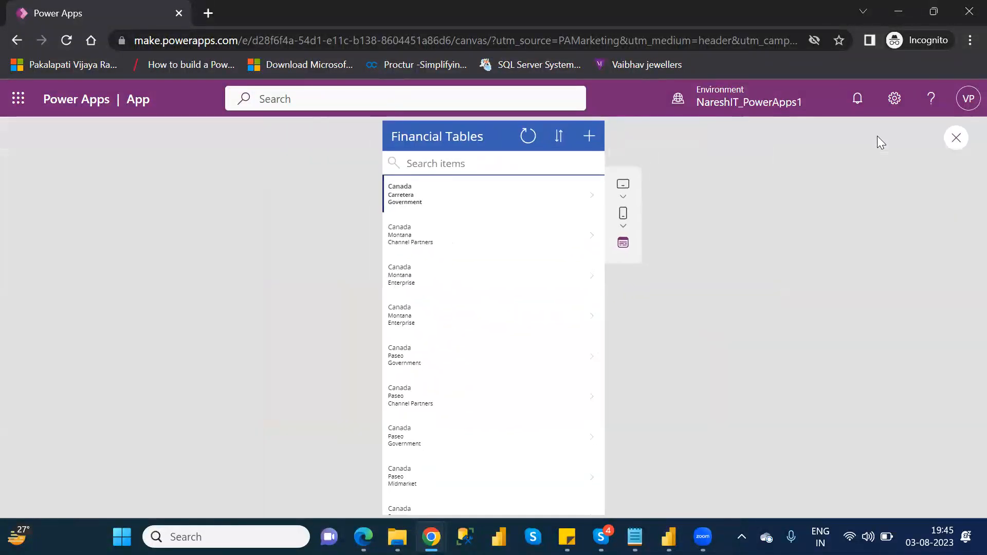
left_click(594, 201)
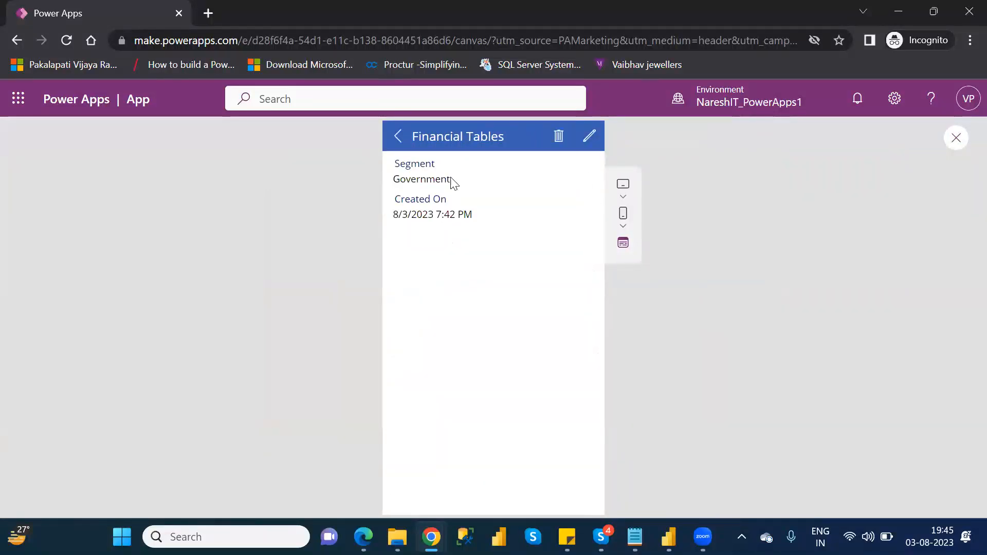
left_click(589, 136)
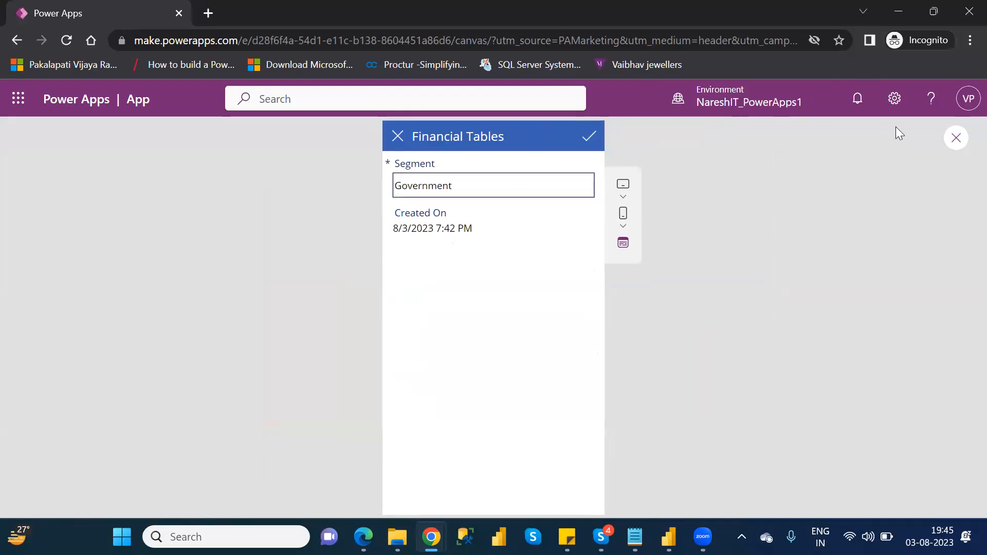
left_click(956, 138)
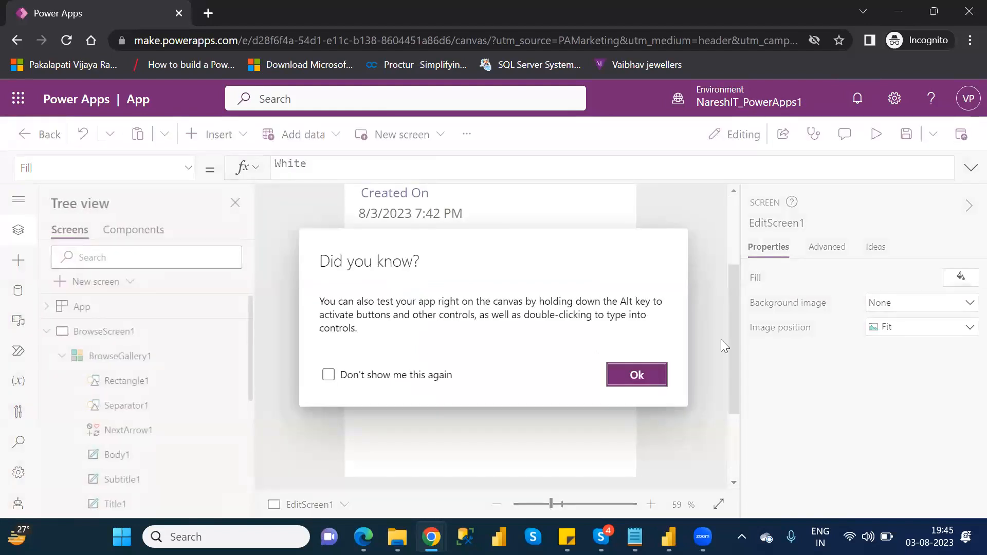
left_click(652, 375)
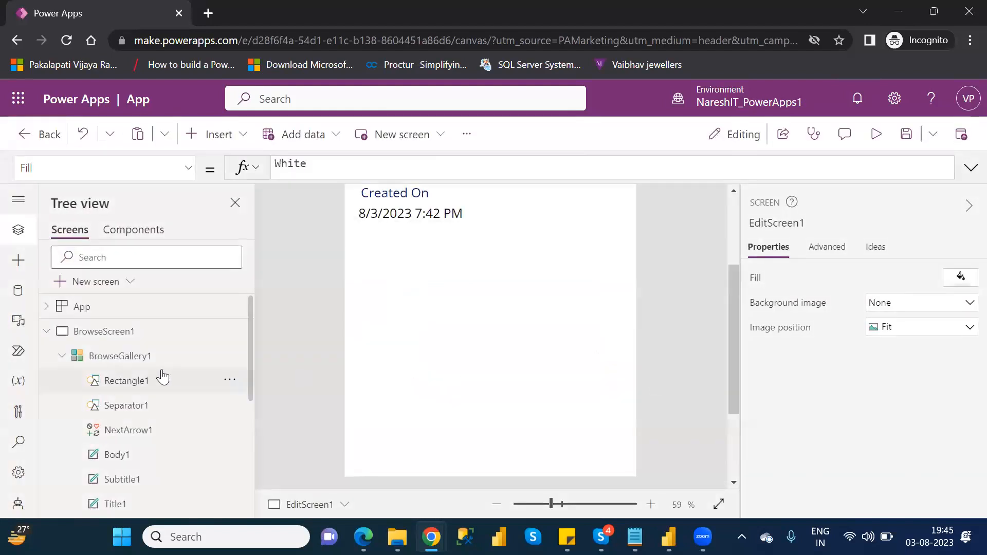
Step: Add the Country, Product, Profit and Sales fields to the detail screen's display form
left_click(60, 356)
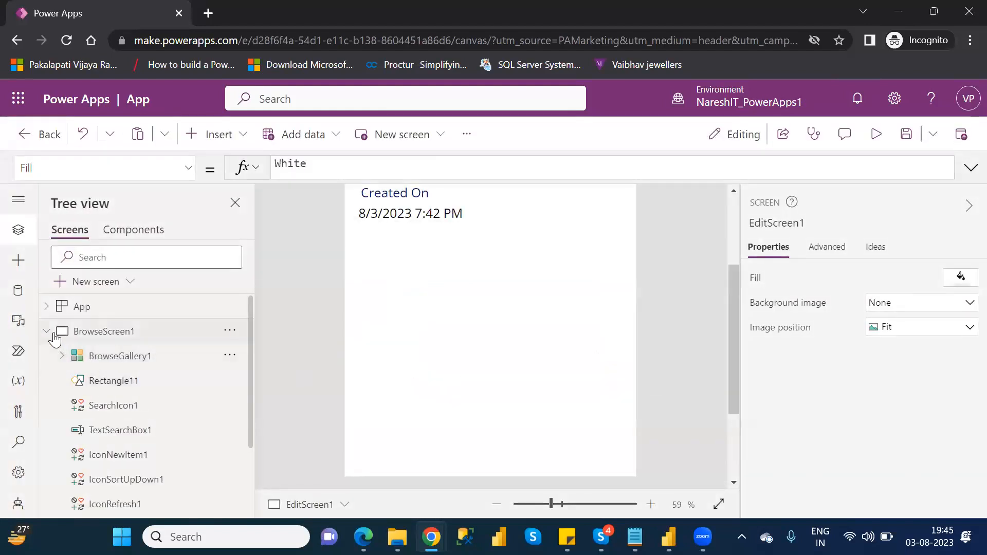
left_click(46, 333)
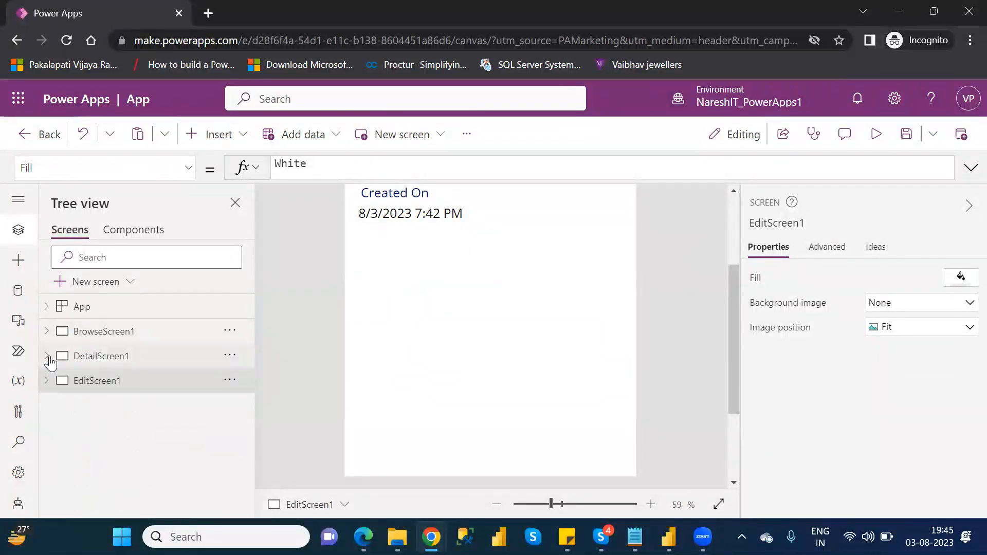
left_click(47, 356)
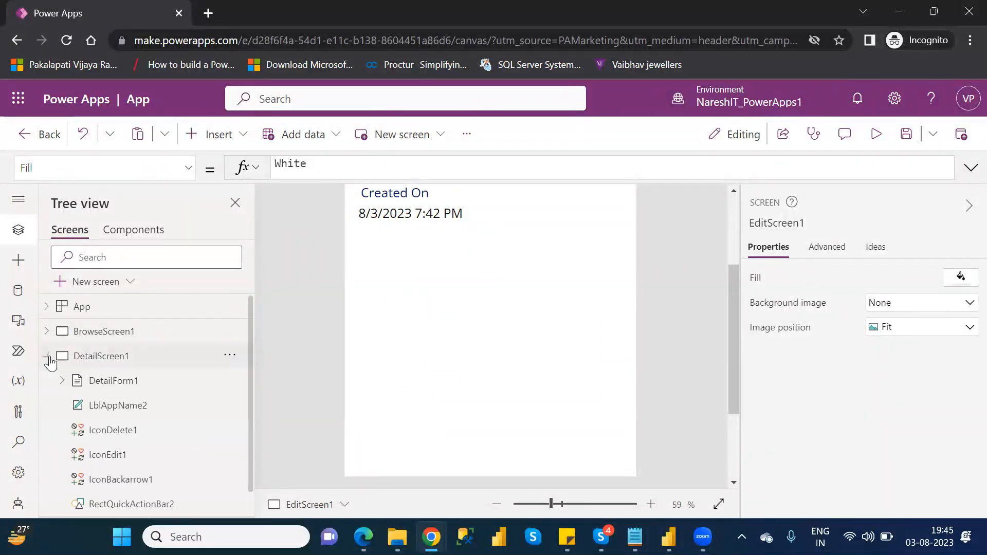
left_click(112, 381)
scroll(736, 220, "up", 3)
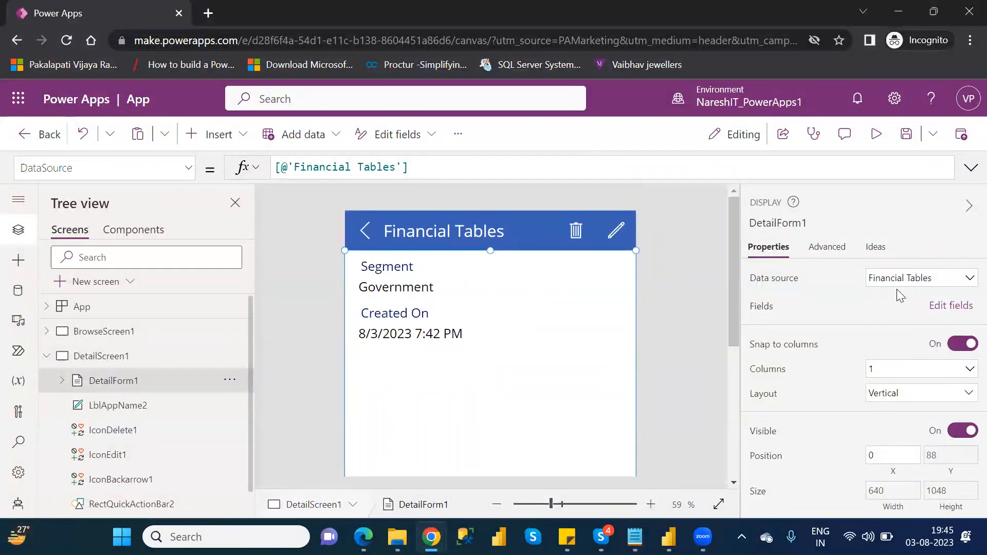
left_click(952, 307)
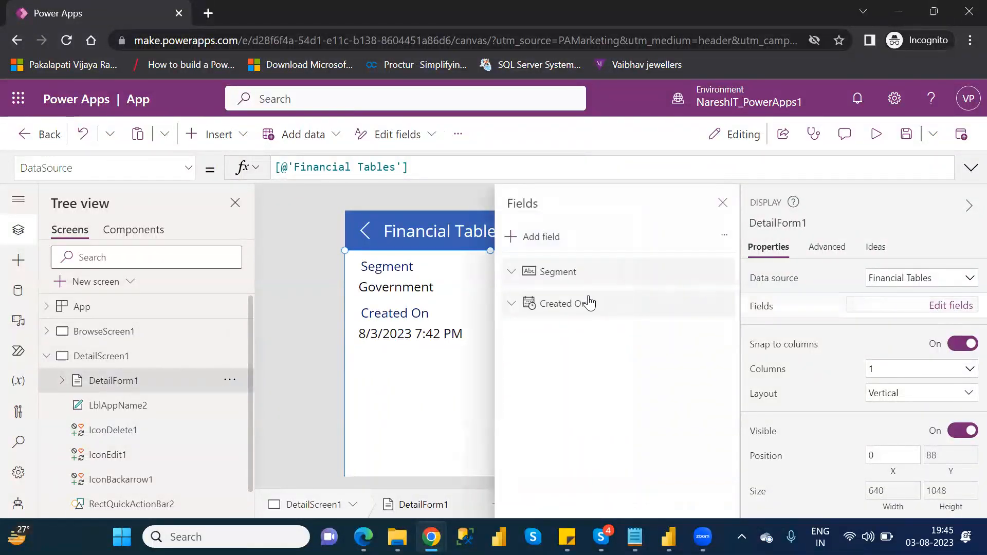
left_click(540, 237)
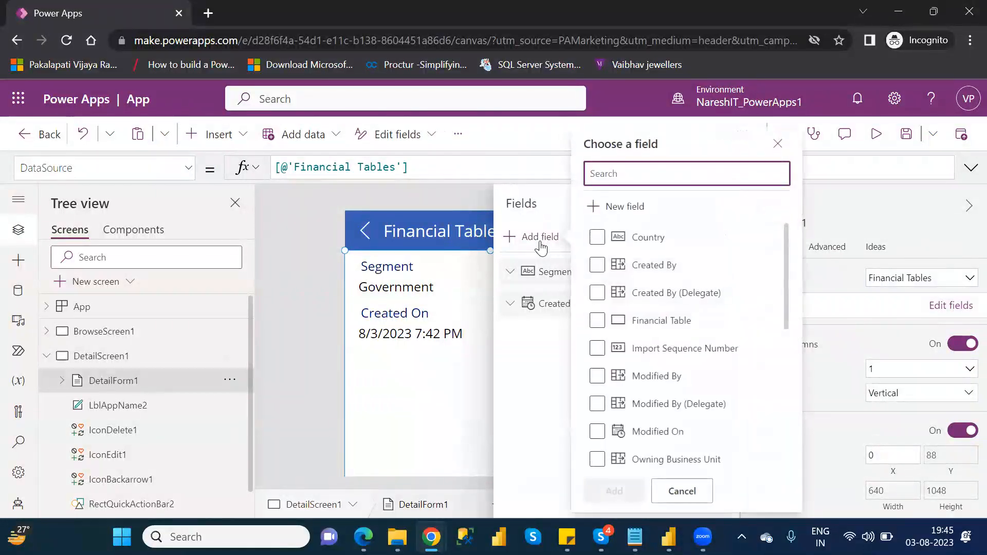
left_click(609, 248)
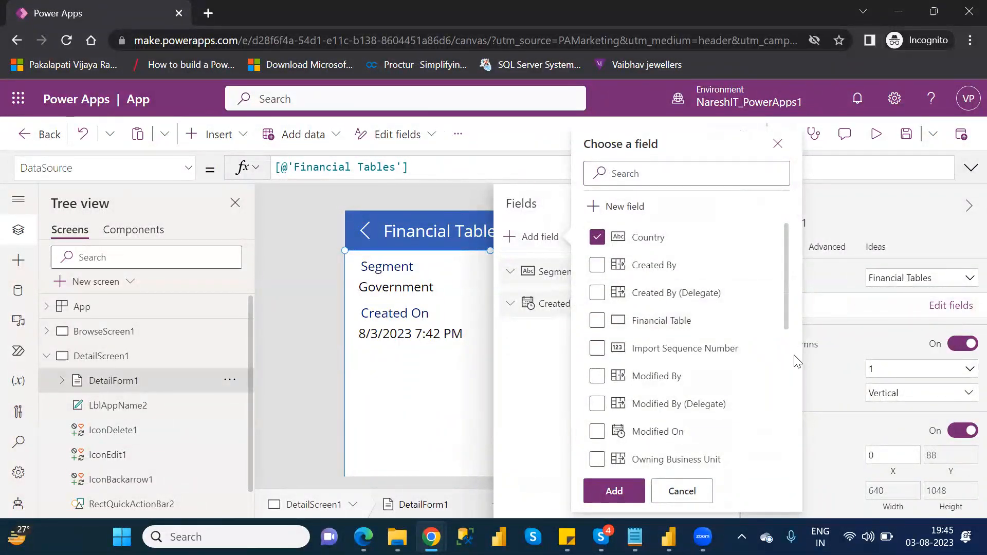
left_click_drag(787, 320, 799, 395)
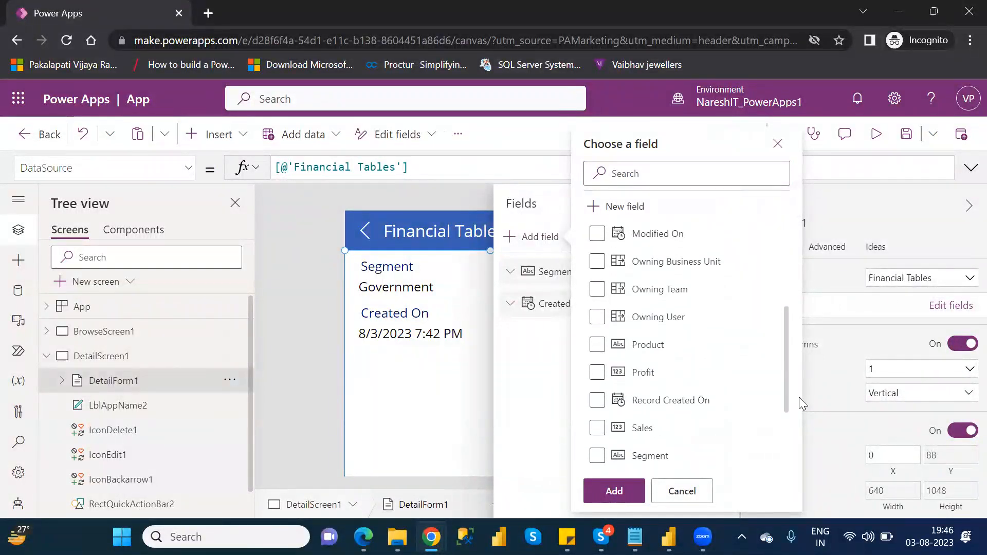
left_click(597, 345)
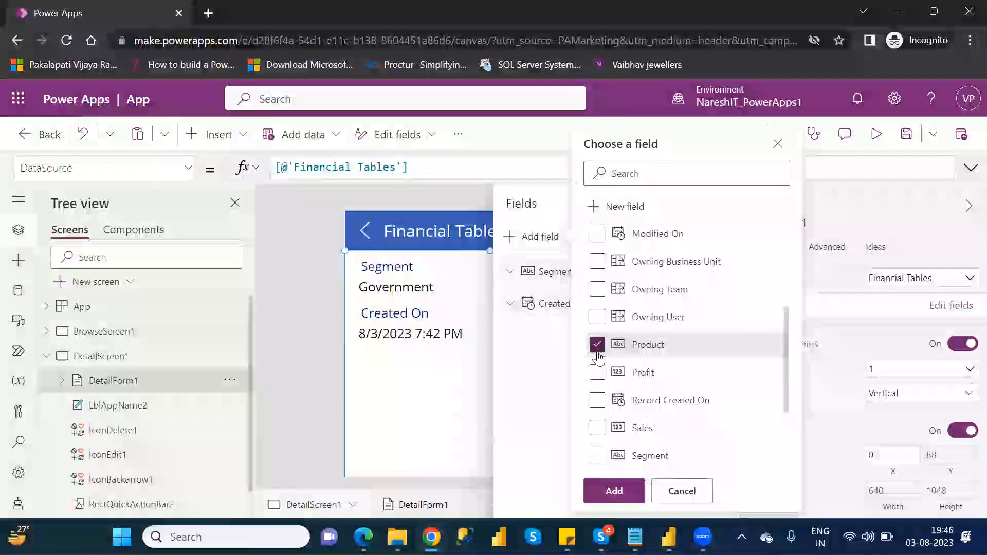
left_click(596, 373)
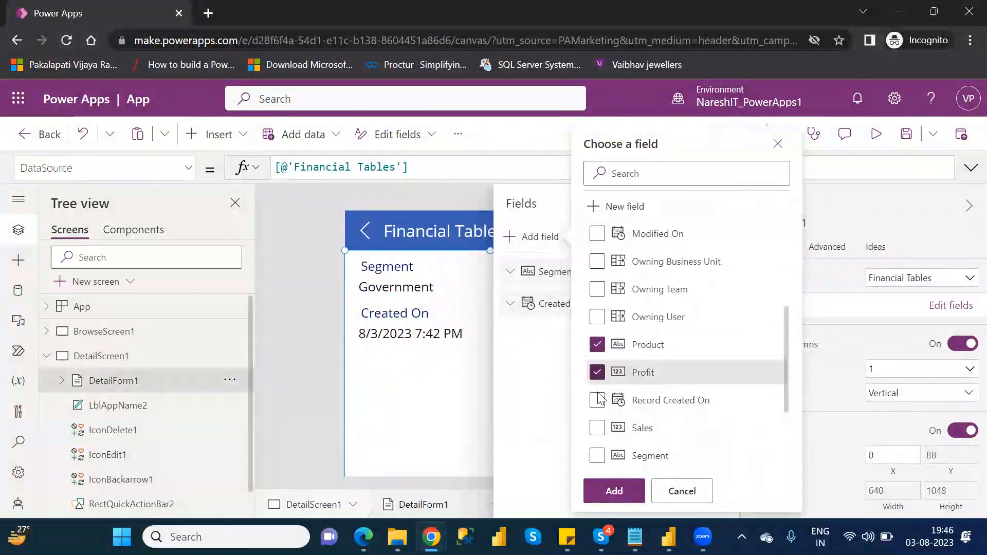
left_click(596, 431)
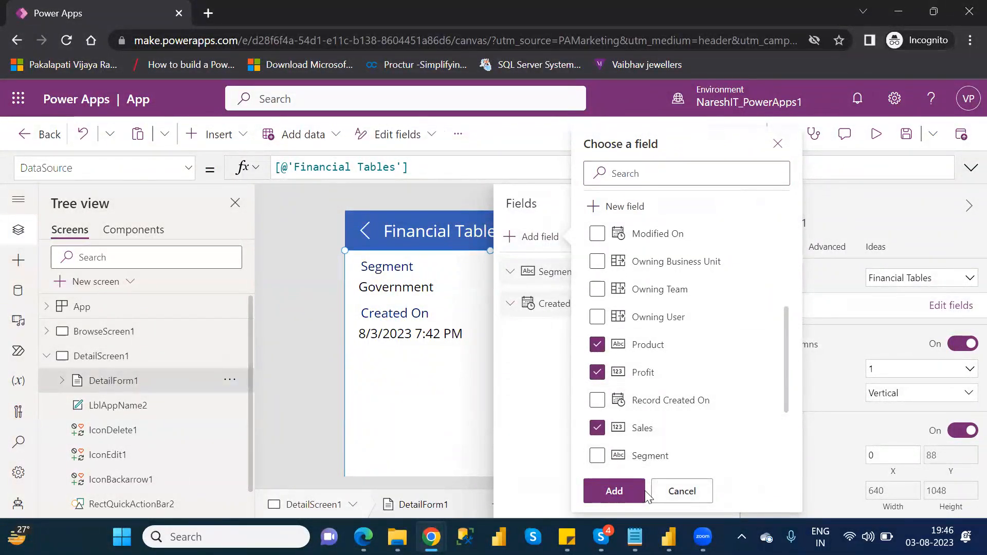
left_click(614, 490)
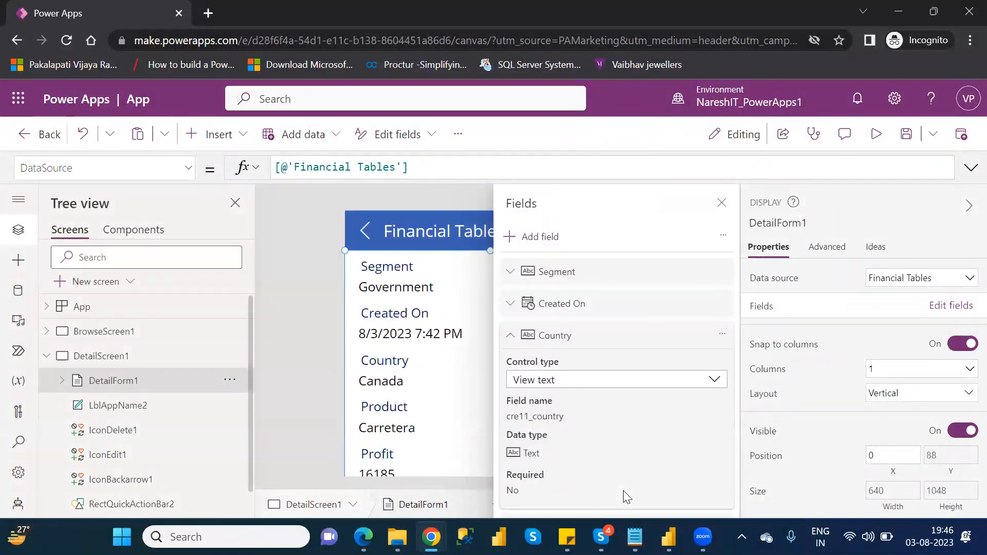
left_click(722, 204)
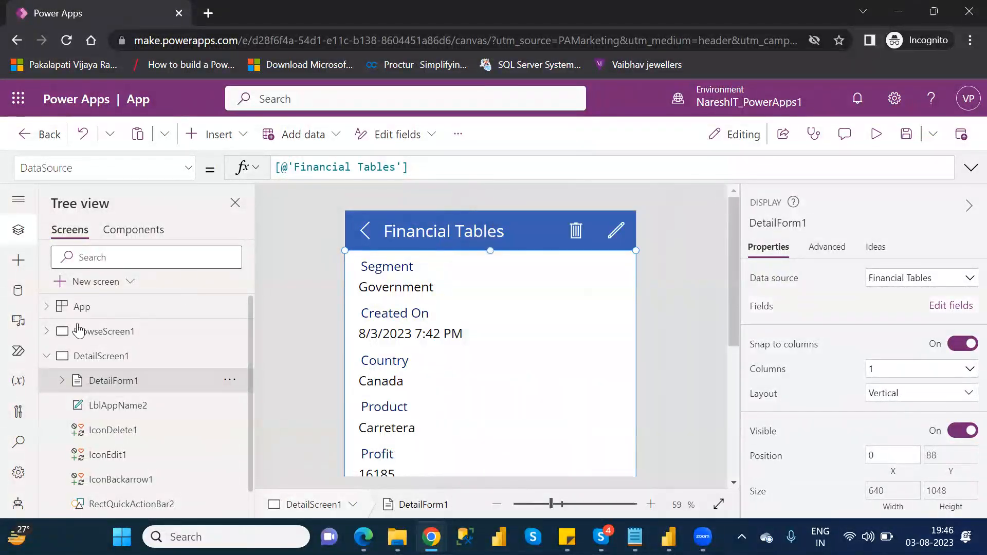
Step: Add the Country, Product, Profit, Sales, Segment and Status fields to the edit screen's form
left_click(46, 356)
left_click(47, 381)
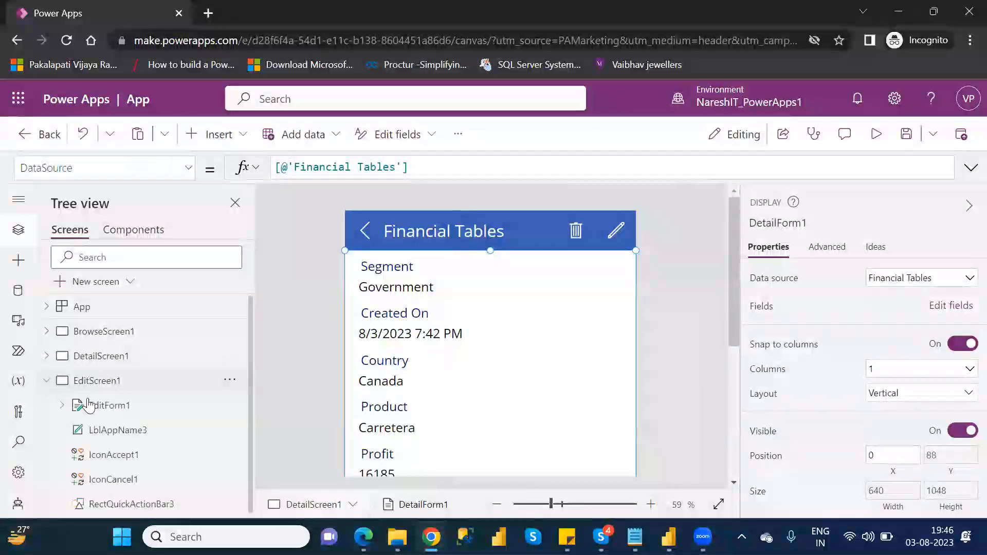
left_click(120, 407)
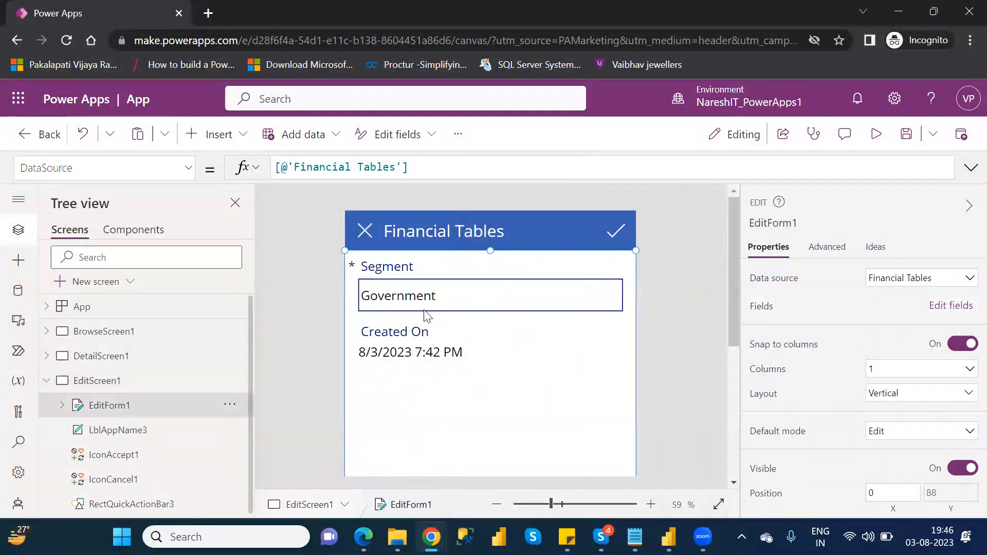
left_click(946, 307)
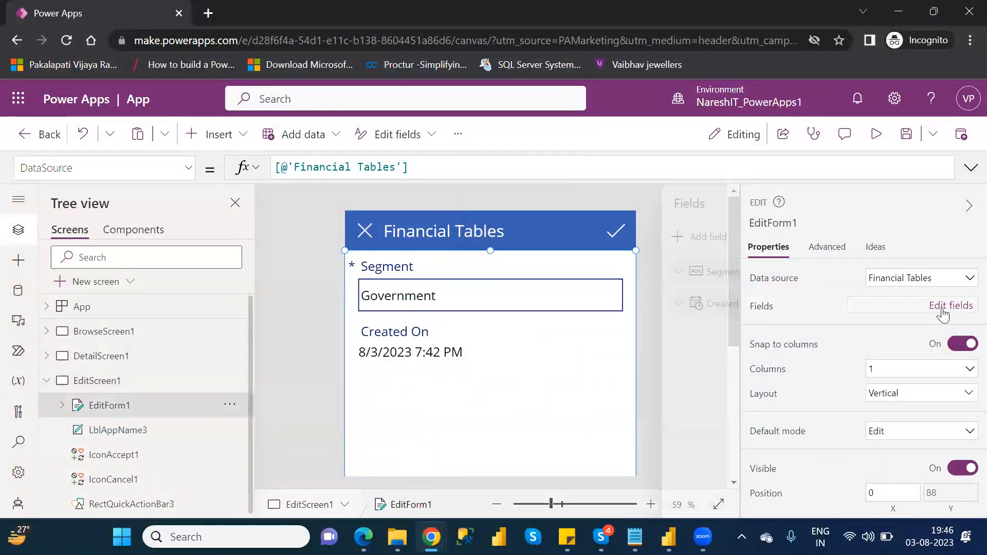
left_click(549, 238)
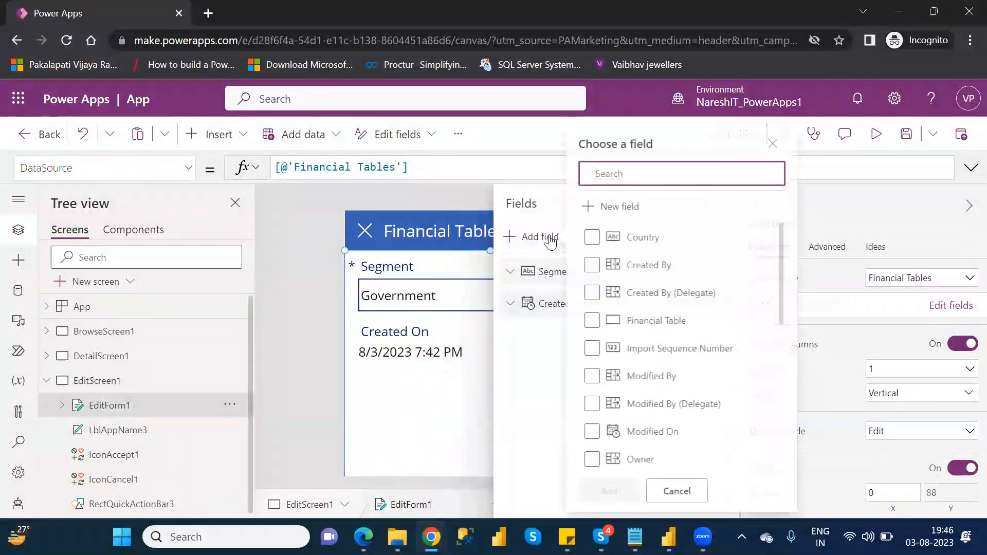
left_click(597, 238)
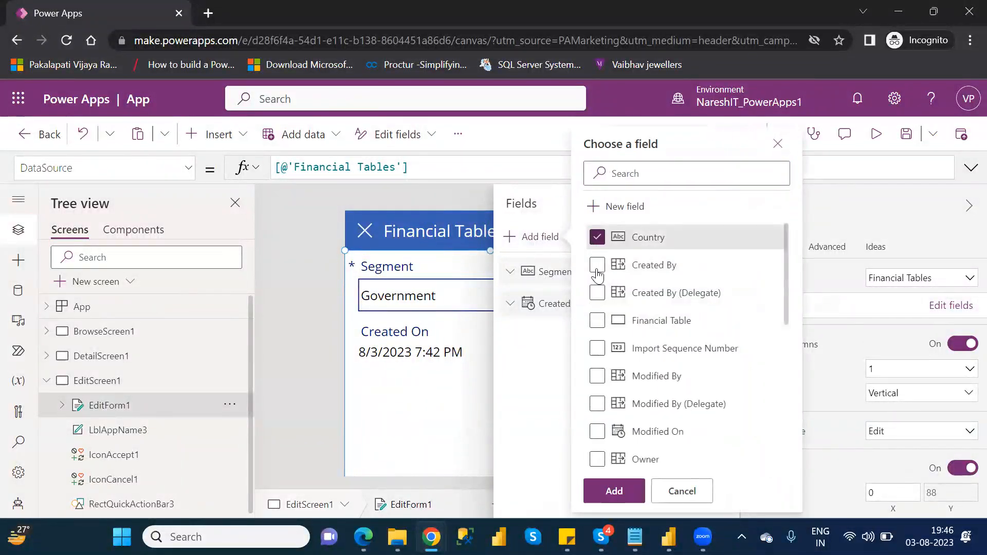
left_click_drag(786, 309, 803, 391)
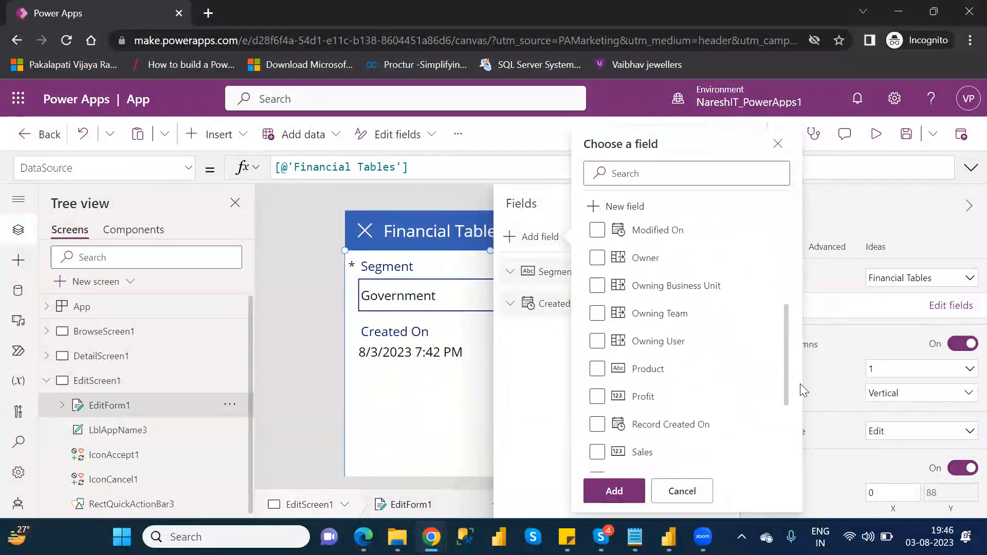
left_click(597, 369)
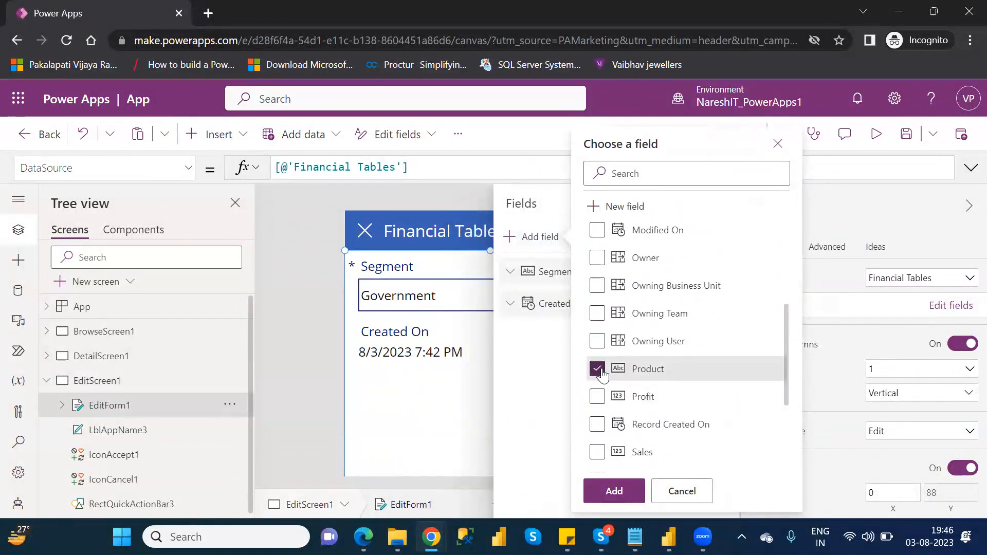
left_click(598, 397)
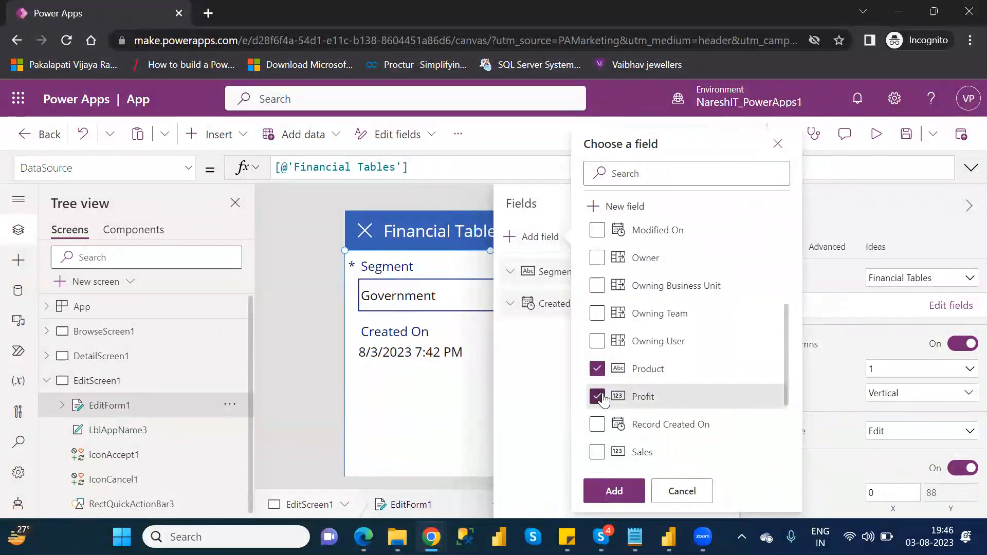
left_click(597, 453)
left_click_drag(785, 399, 793, 452)
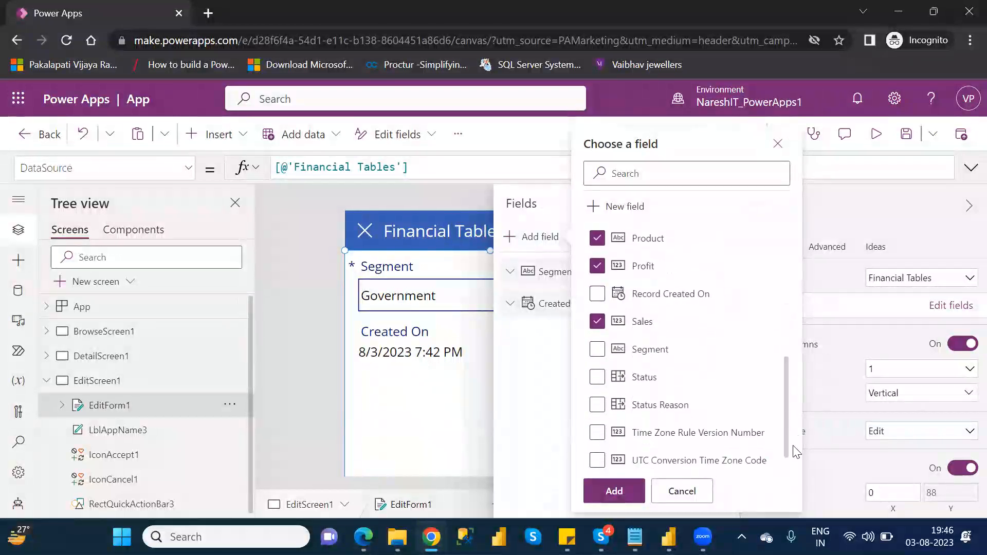
left_click(606, 353)
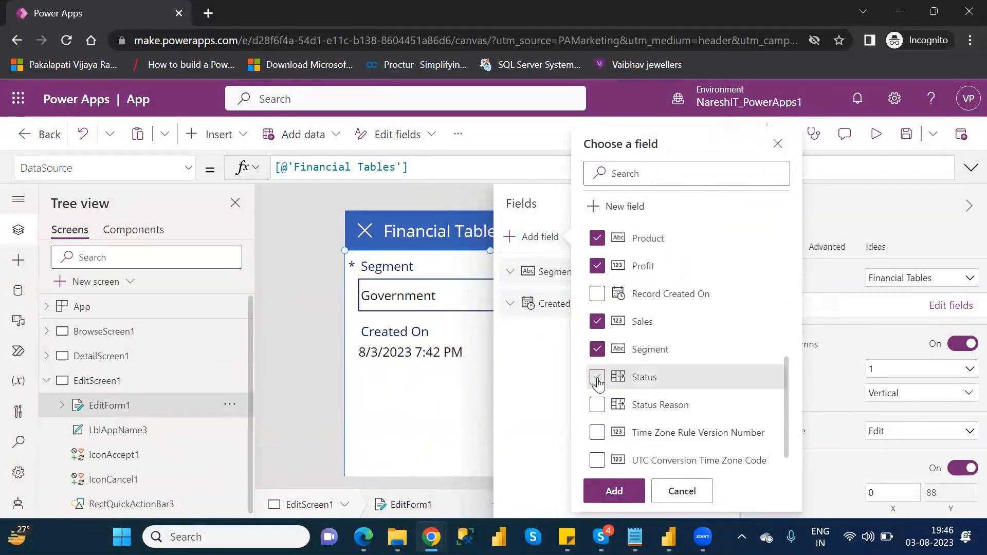
left_click(597, 380)
left_click(619, 490)
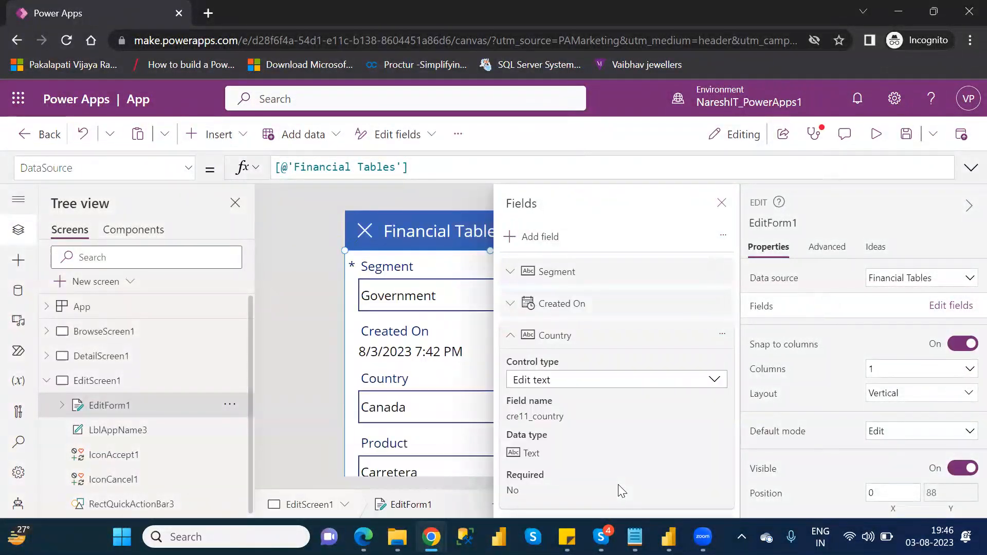
Step: Reorder the edit form's fields to Country, Segment, Product, Sales, Profit, then Created On
left_click(514, 335)
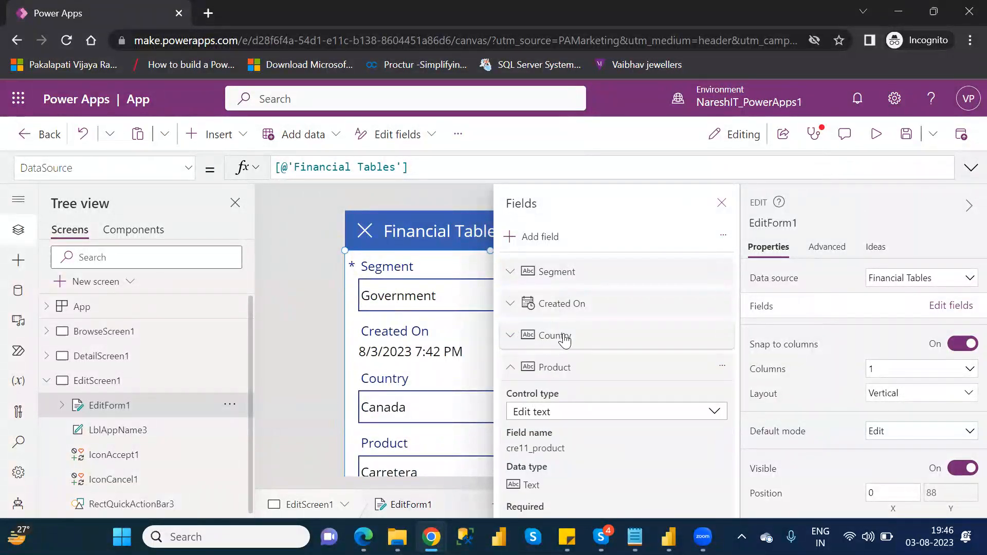
left_click(513, 368)
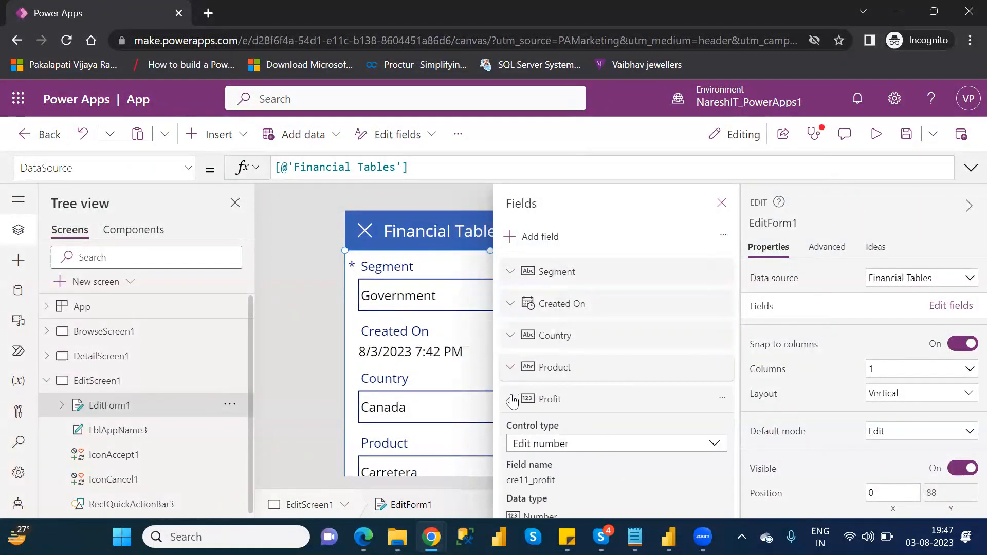
left_click_drag(572, 346, 566, 272)
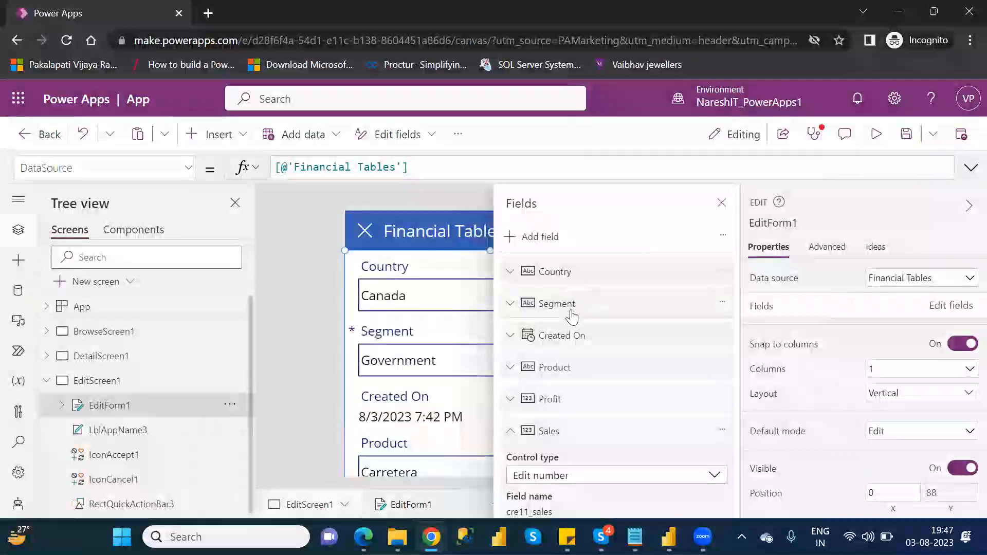
left_click_drag(577, 380, 571, 335)
left_click_drag(572, 335, 570, 410)
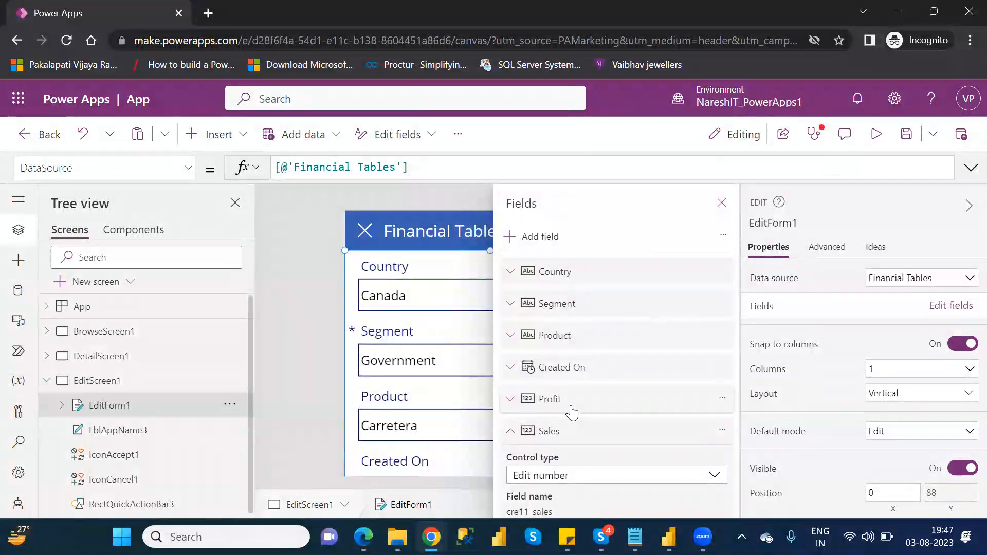
left_click_drag(561, 438, 579, 368)
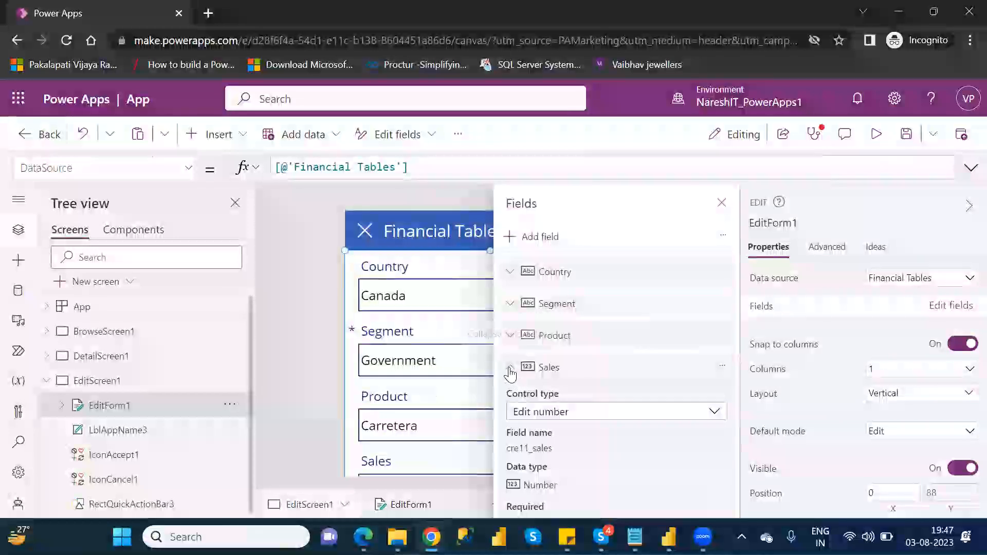
left_click(511, 370)
left_click_drag(576, 439, 574, 414)
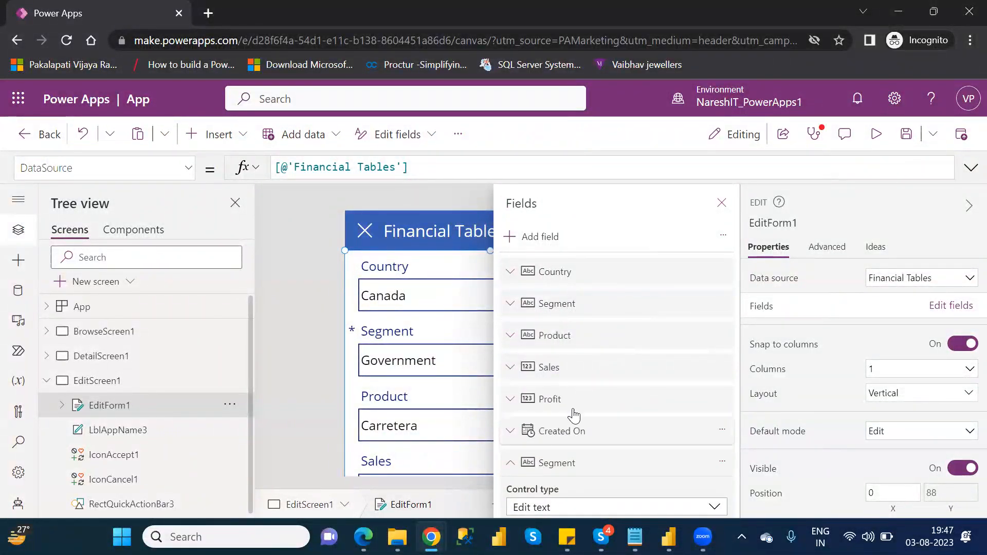
Step: Remove the duplicate Segment field from the edit form and close the Fields pane
mouse_move(568, 469)
left_mouse_down()
mouse_move(564, 414)
mouse_move(571, 469)
left_mouse_up()
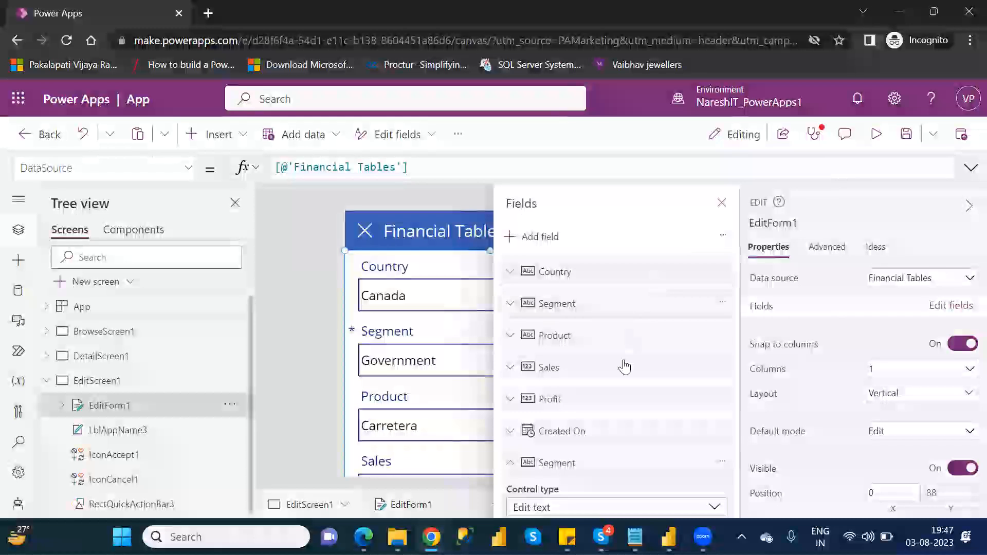
left_click(724, 463)
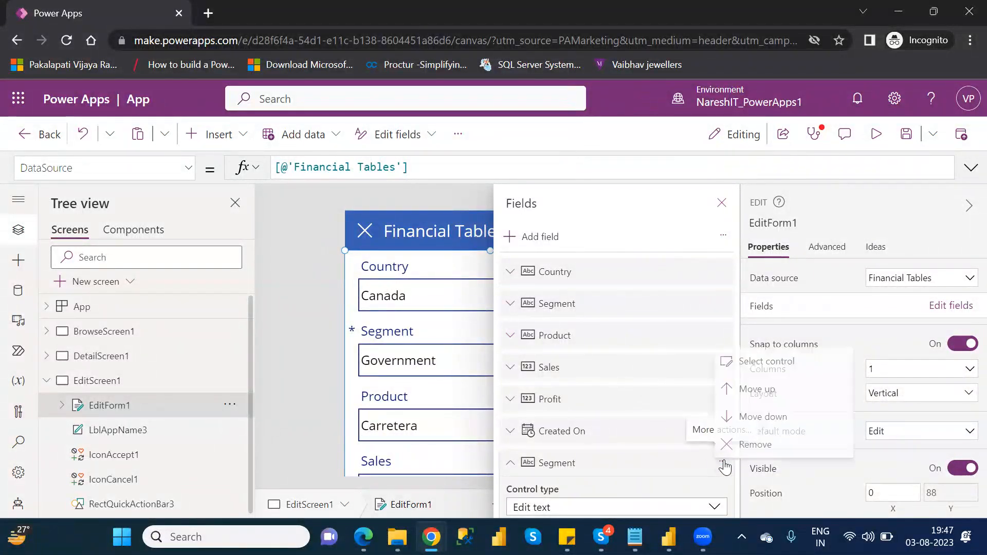
left_click(755, 442)
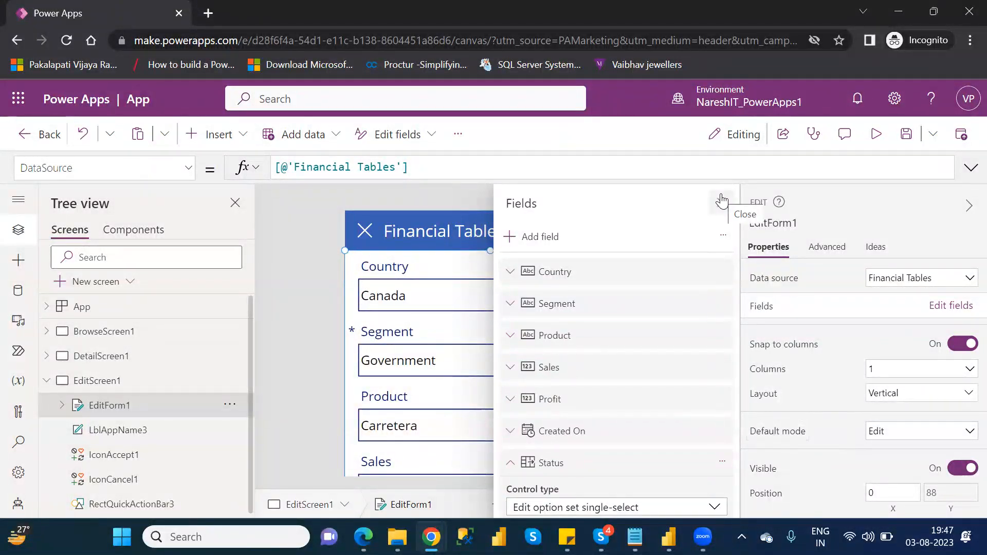
left_click(722, 200)
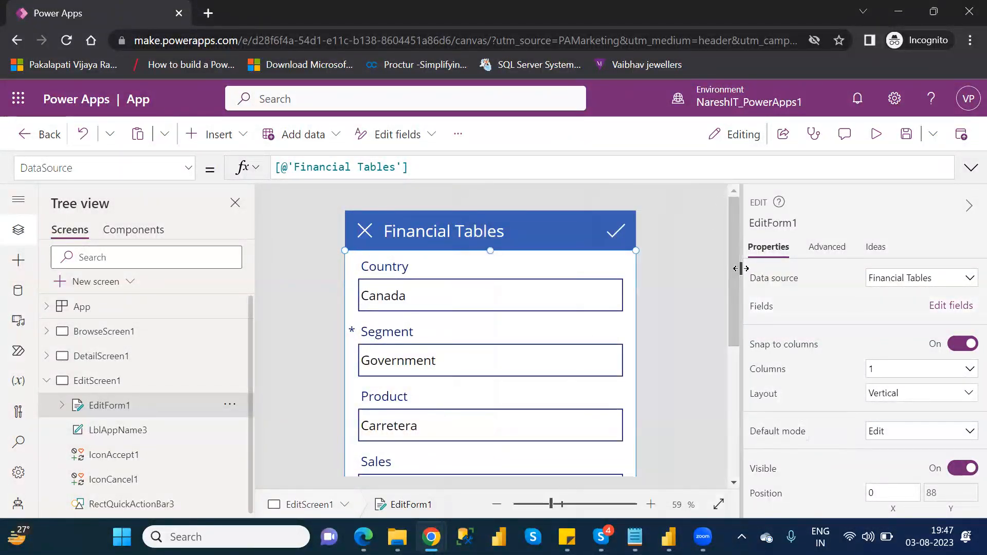
Step: In preview, append 123 to the open record's Country value, submit the form, then close the preview
left_click_drag(737, 291, 761, 279)
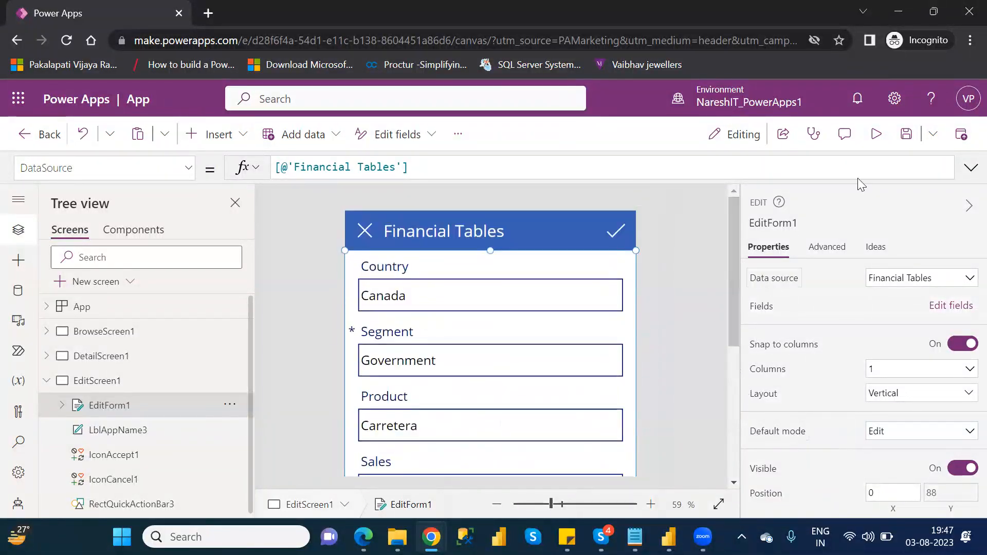
left_click(875, 134)
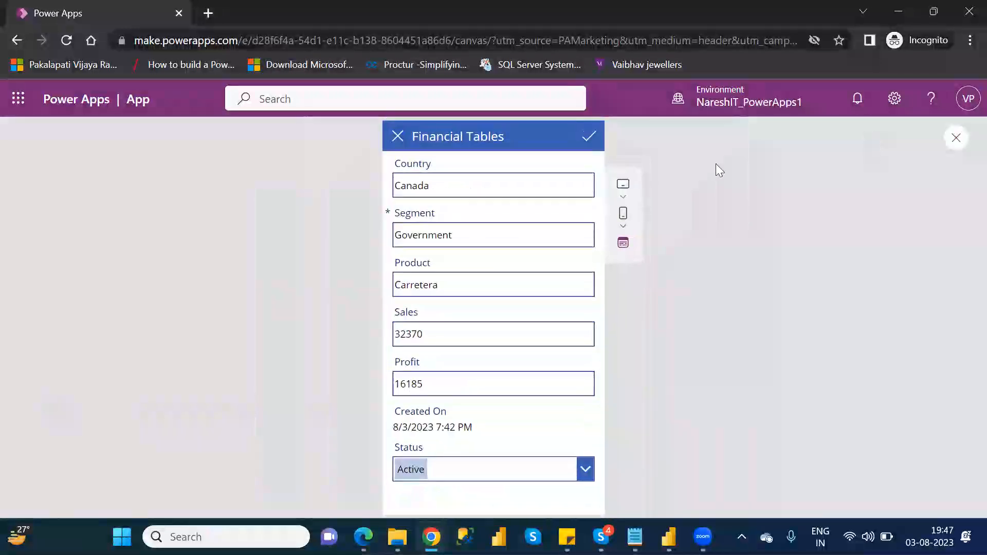
left_click(452, 193)
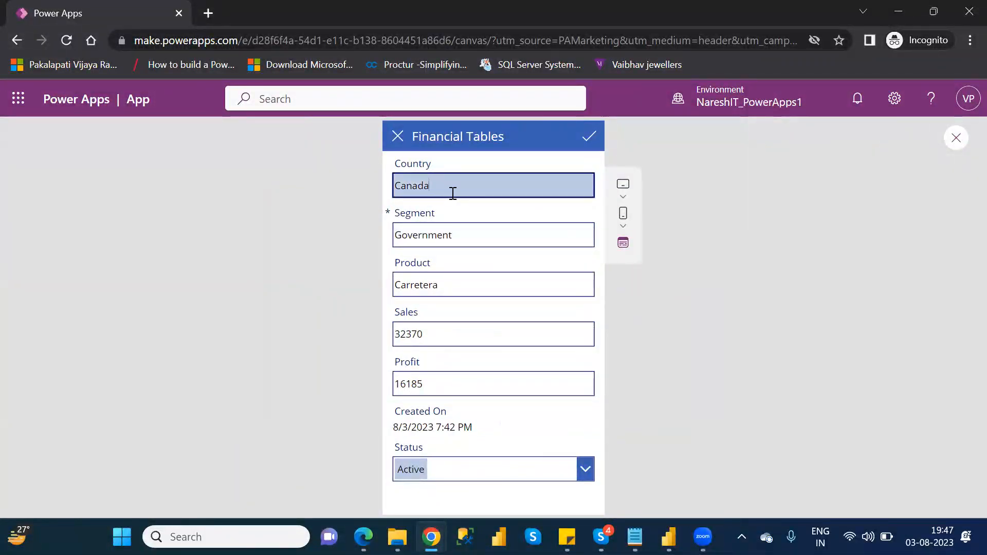
type("123")
left_click(584, 135)
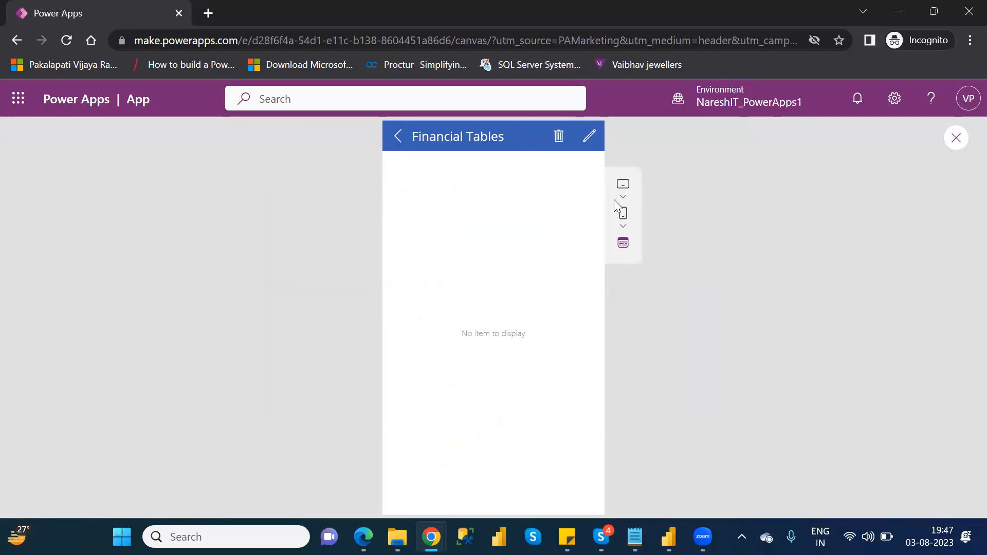
left_click(956, 138)
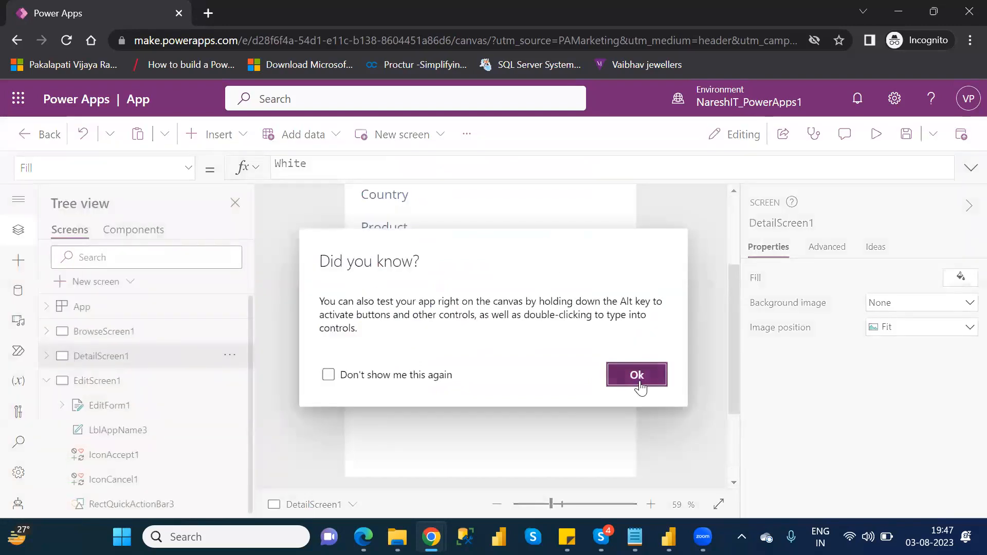
left_click(637, 378)
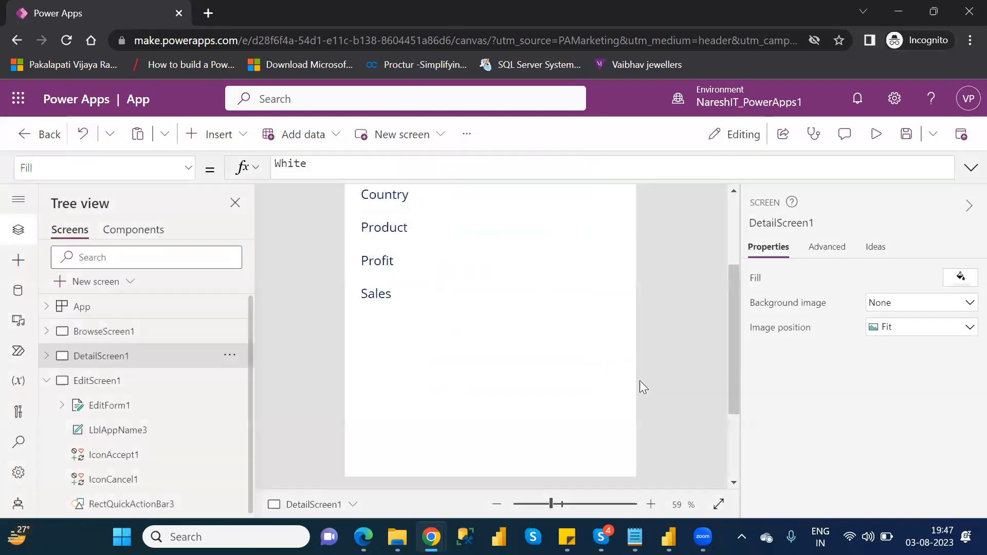
Step: Preview the app from the browse screen and open the first record's details, then its edit form
left_click(92, 334)
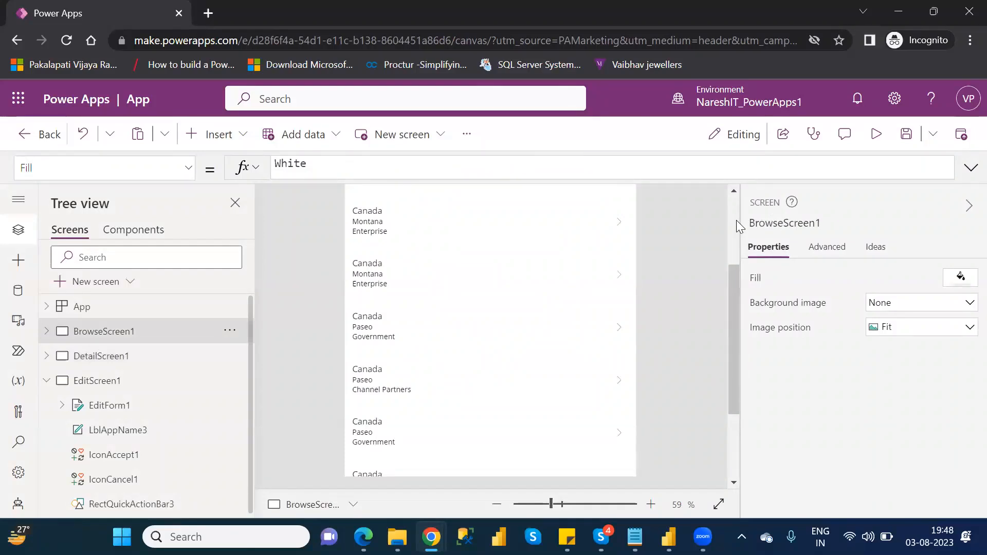
scroll(736, 220, "up", 3)
left_click(621, 308)
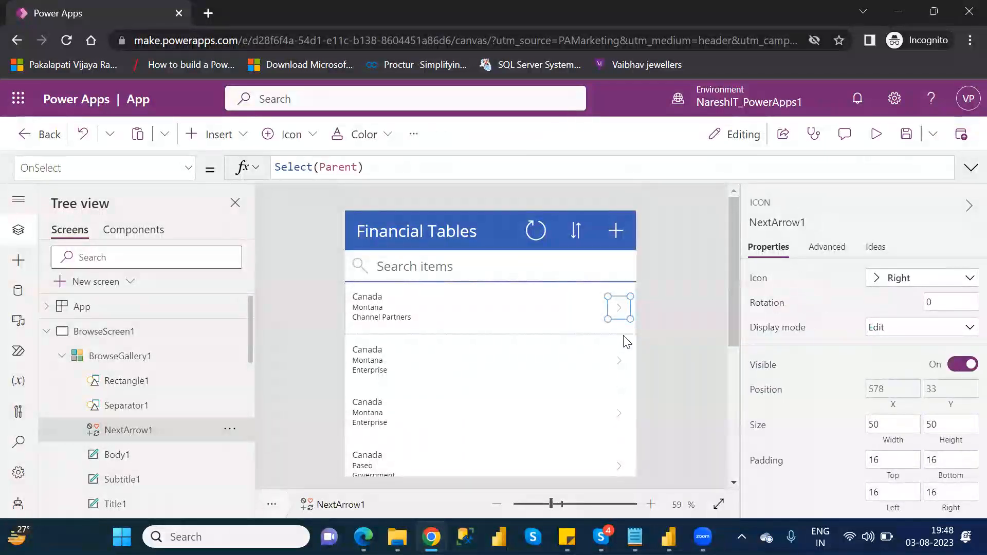
left_click(875, 135)
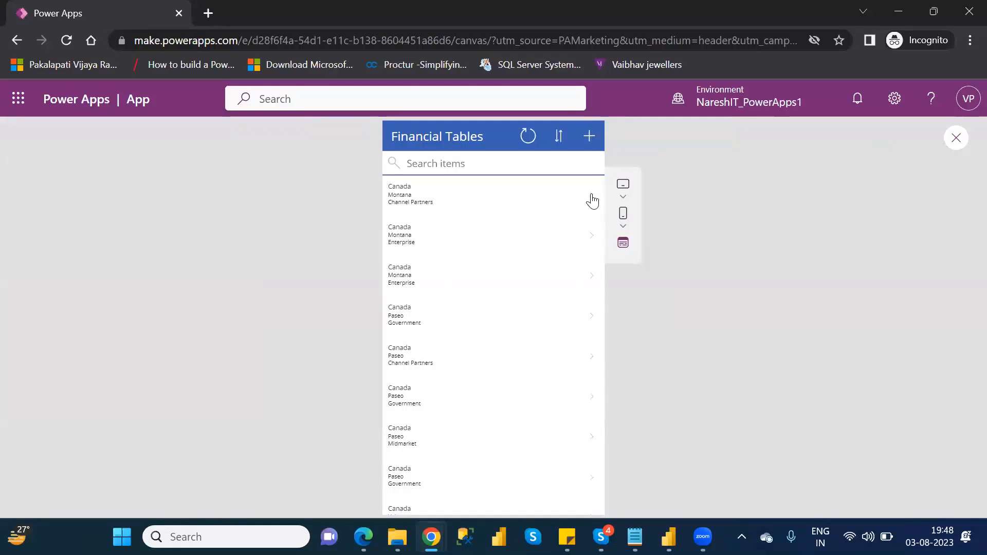
left_click(592, 201)
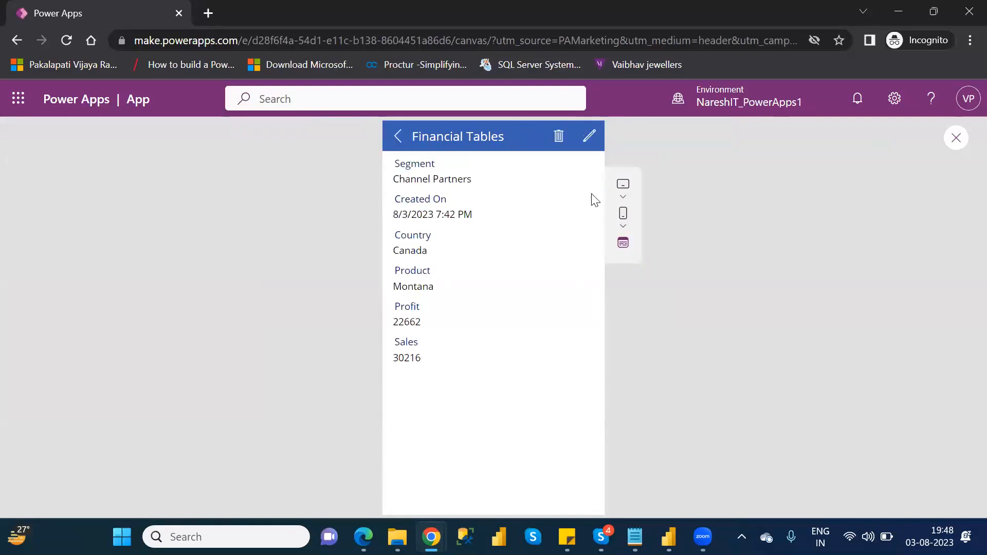
left_click(587, 138)
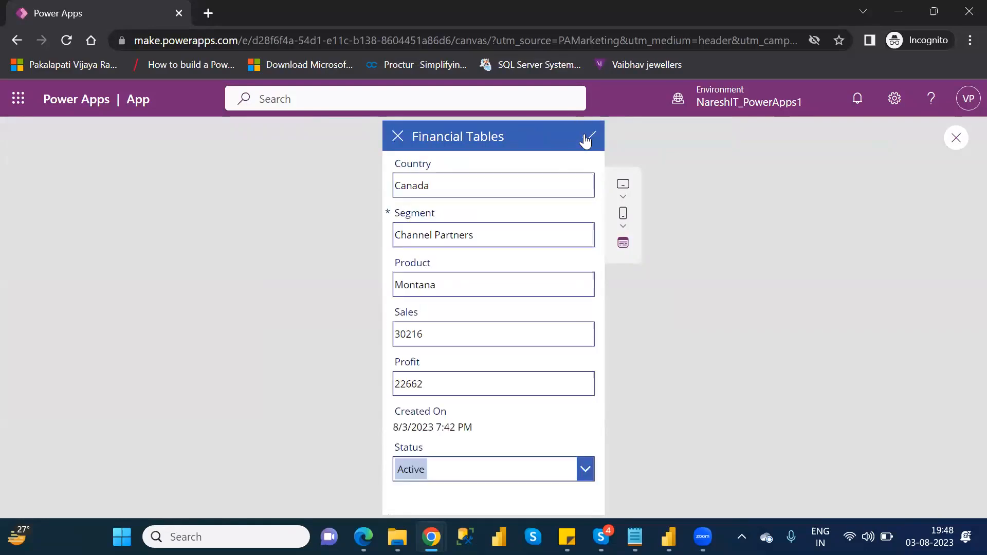
Step: Change the record's Product to Montana123 and its Status to Inactive, then submit the form
left_click(448, 289)
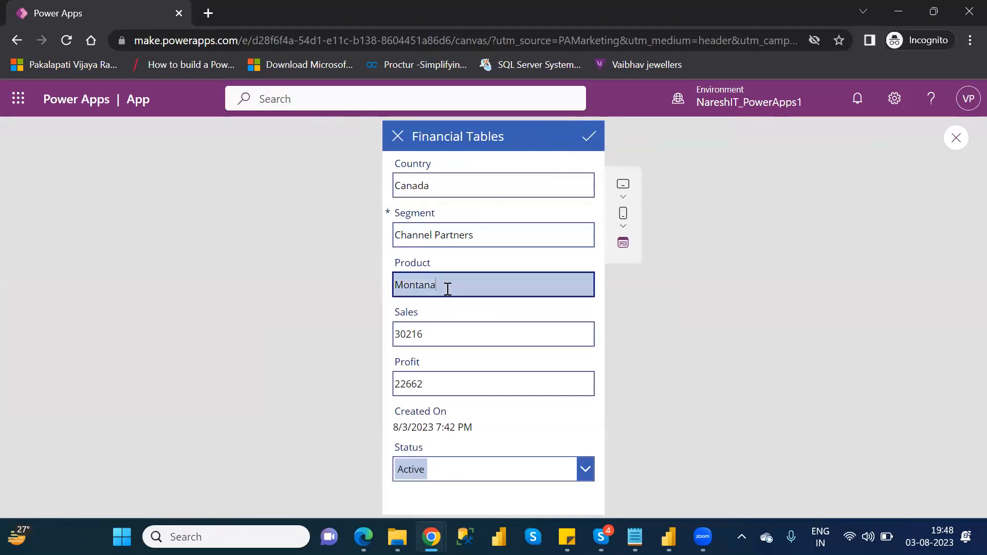
type("123")
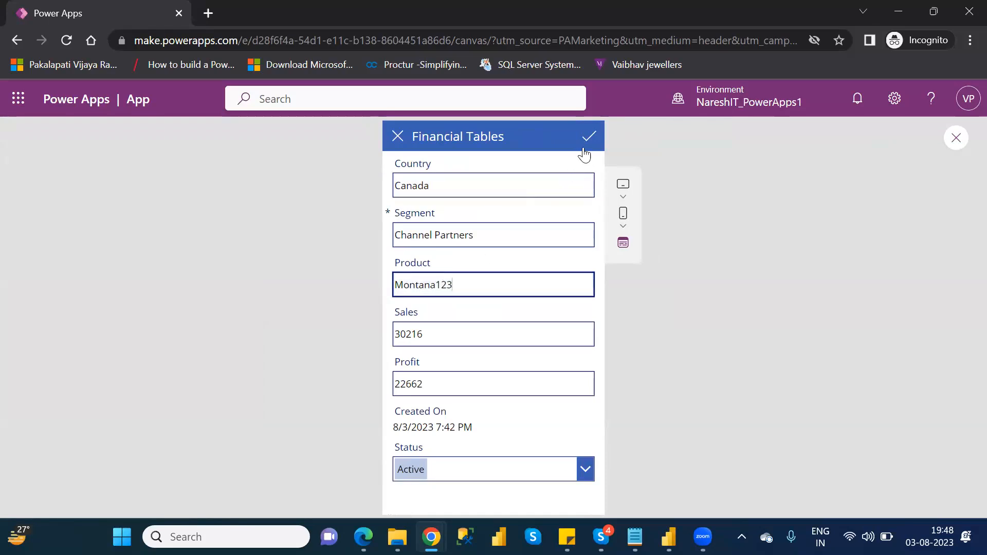
left_click(586, 469)
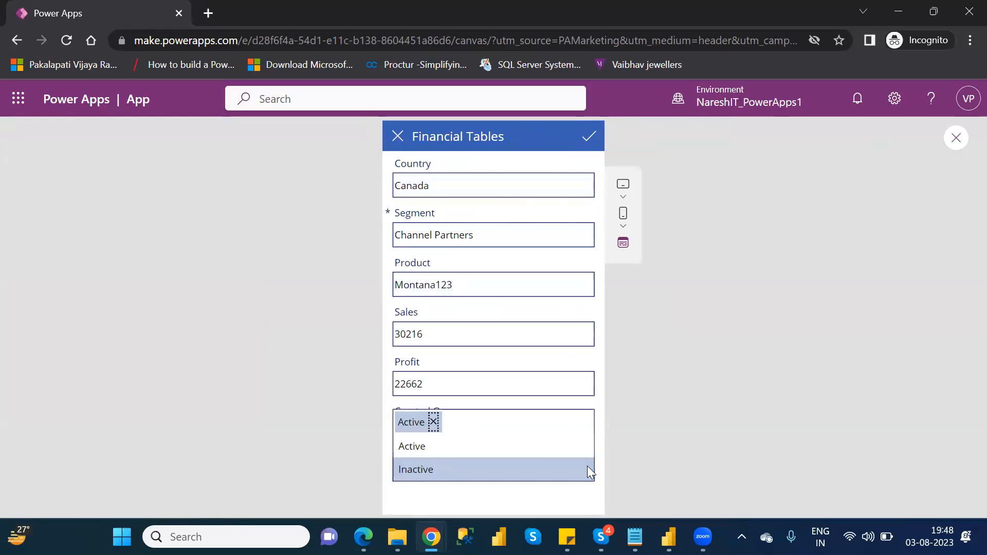
left_click(505, 472)
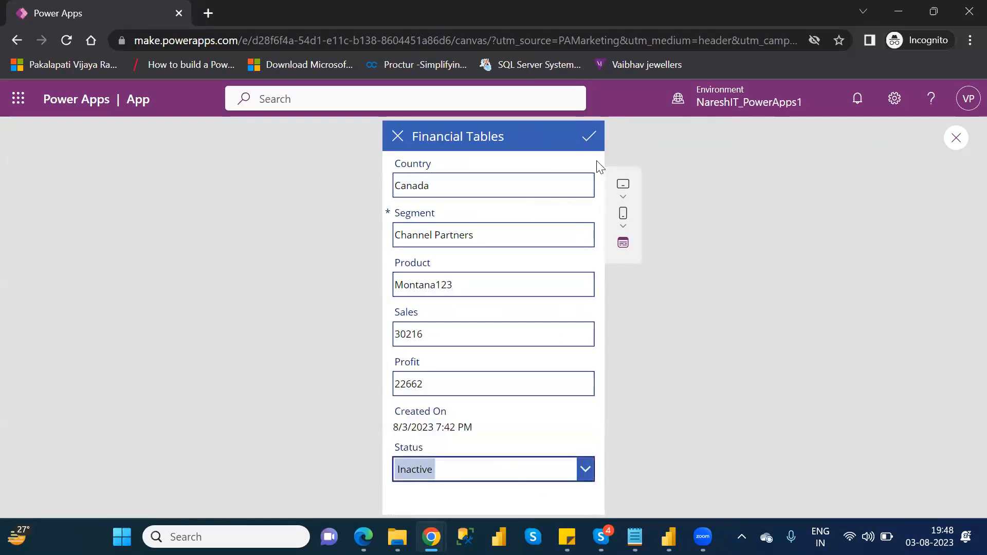
left_click(592, 137)
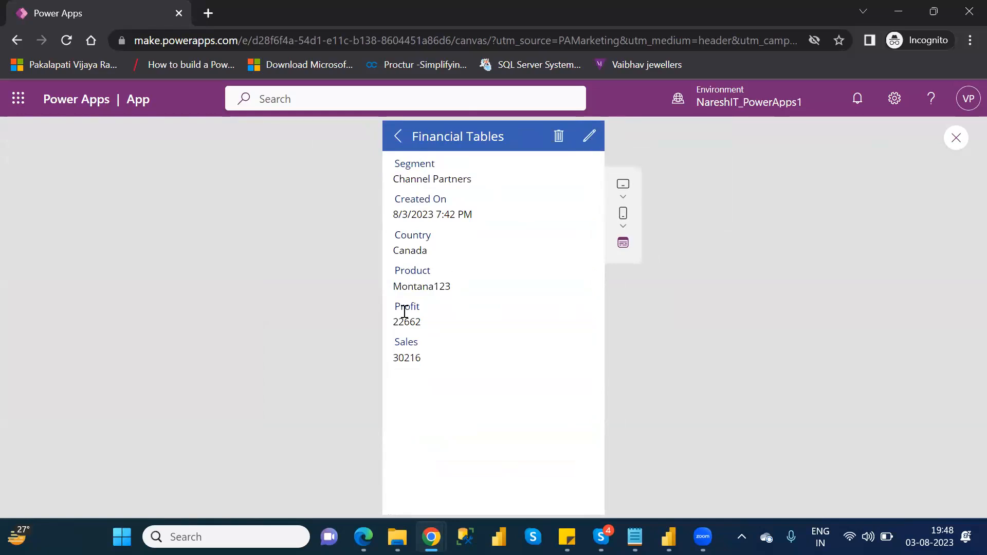
Step: Return to the browse list and close the preview
left_click(398, 136)
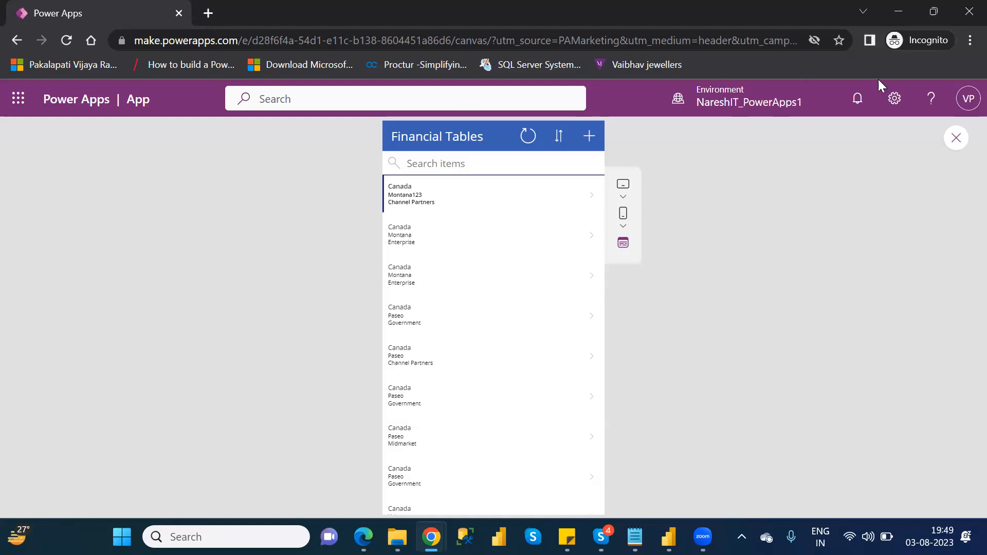
left_click(956, 139)
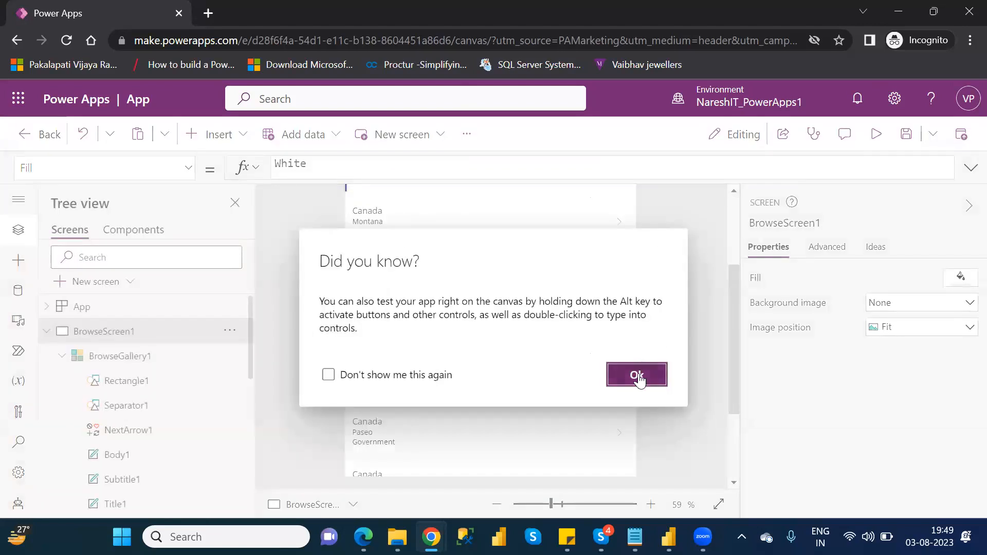
left_click(636, 375)
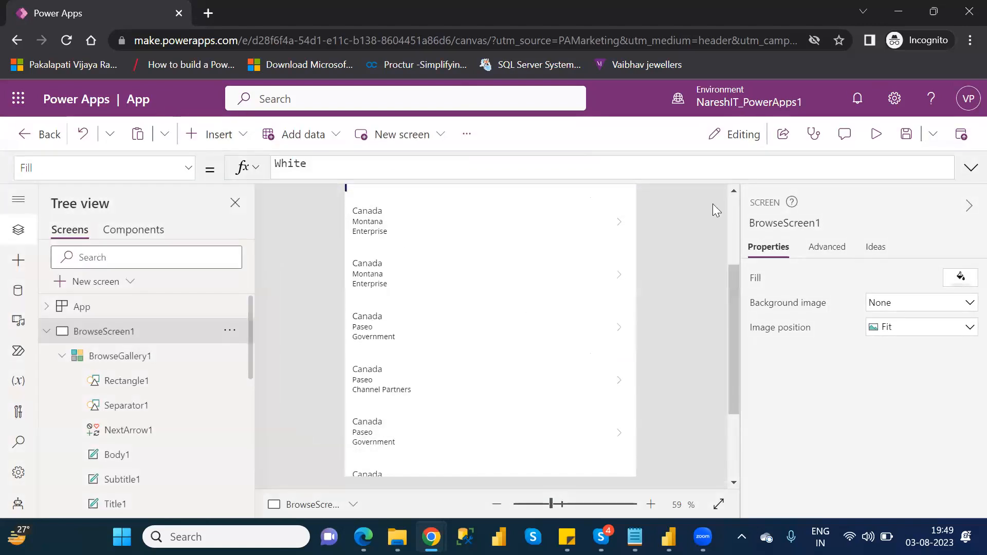
Step: Save the app with the name Financial APP
left_click(908, 135)
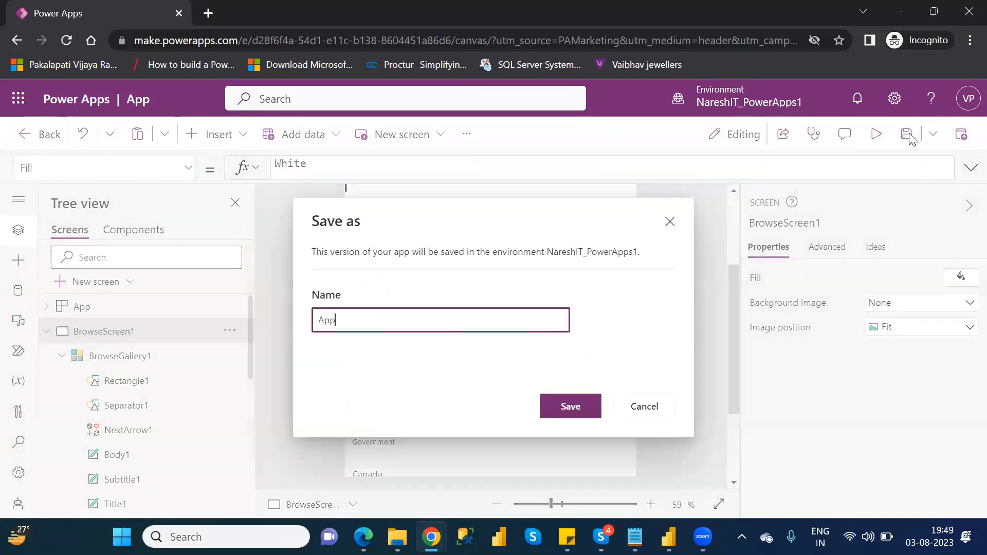
double_click(332, 320)
type("Financial APp")
key("BackSpace")
type("P")
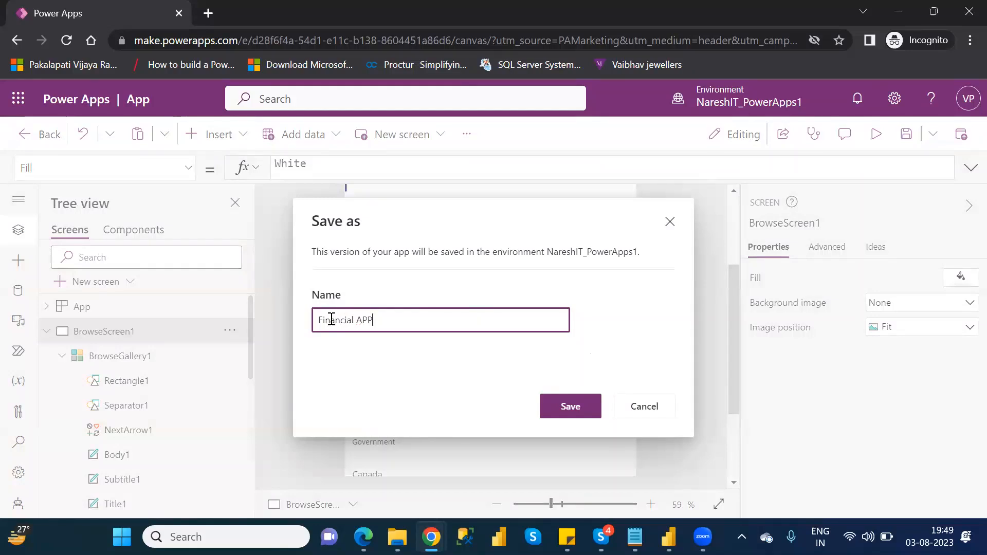
left_click(586, 405)
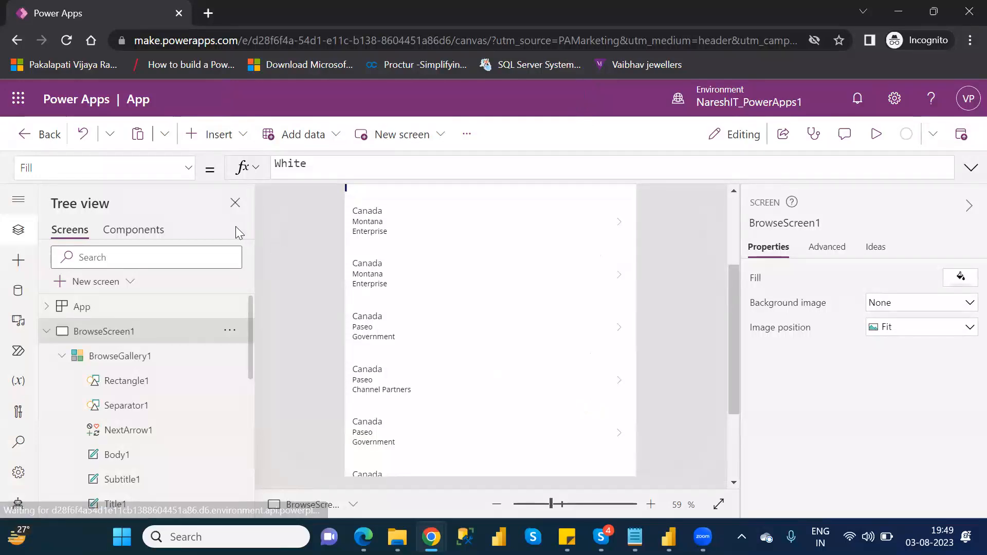
Step: Leave the studio, search the Tables list for fina and open the Financial Table
left_click(51, 145)
left_click(545, 371)
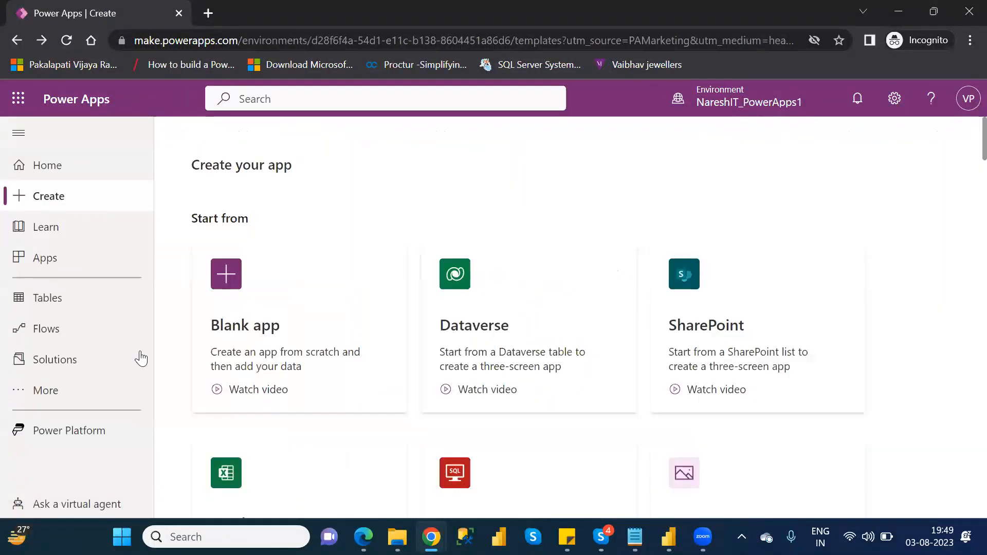
left_click(79, 297)
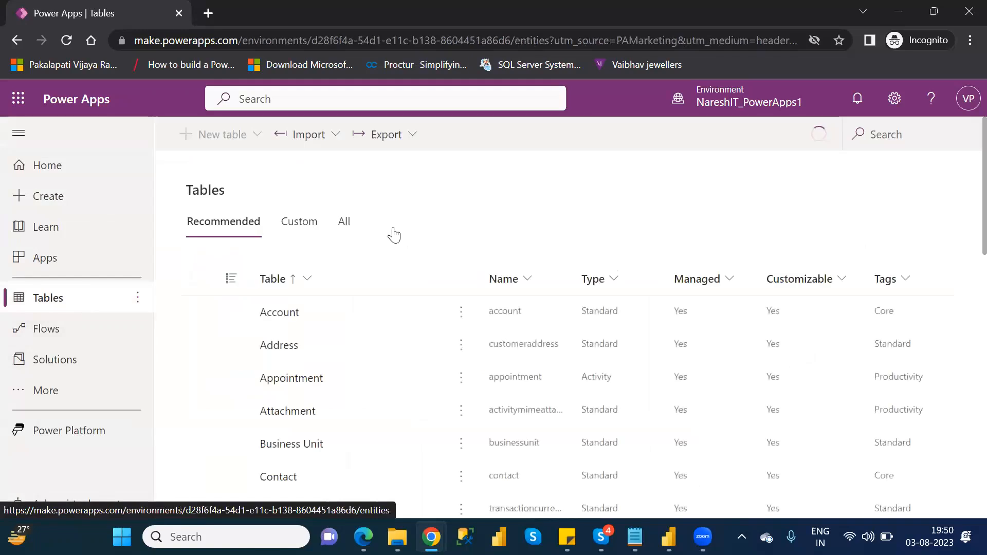
left_click(870, 139)
type("fina")
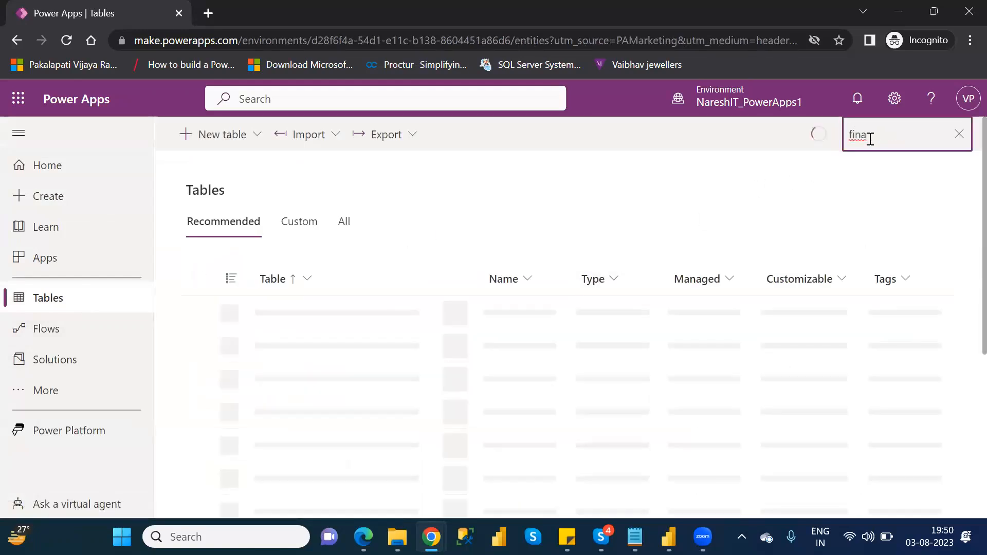
left_click(319, 312)
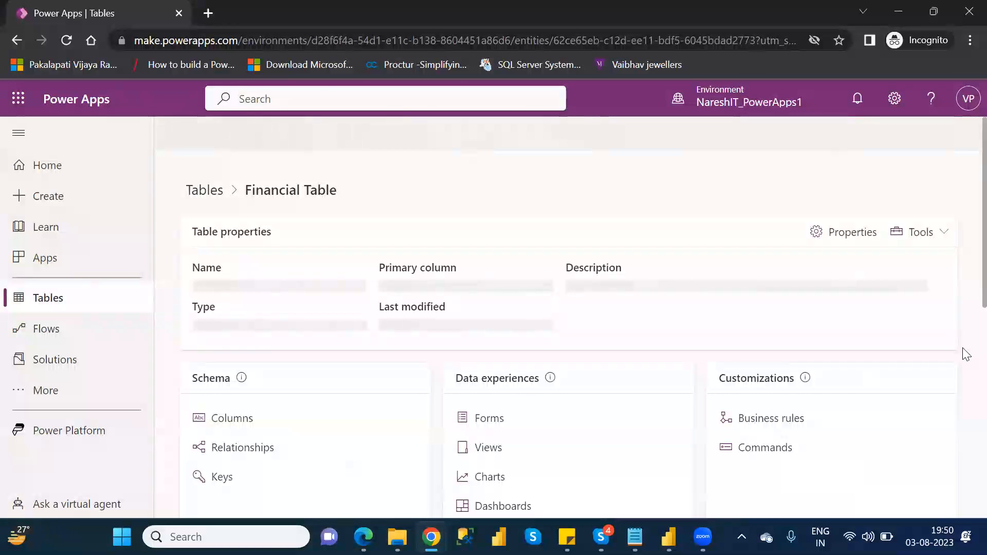
Step: Scroll through the Financial Table's columns and data to check the edited record
scroll(965, 344, "down", 4)
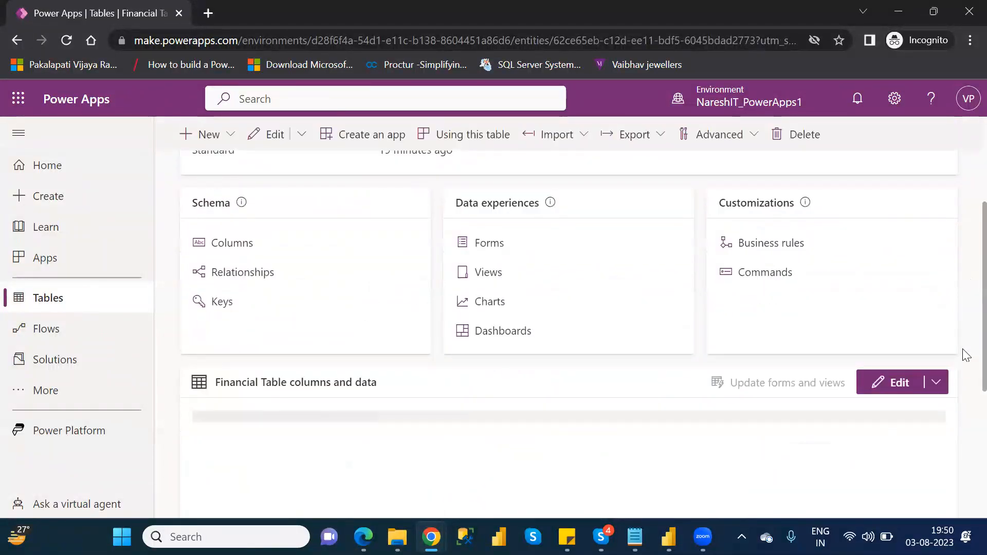
scroll(966, 354, "down", 3)
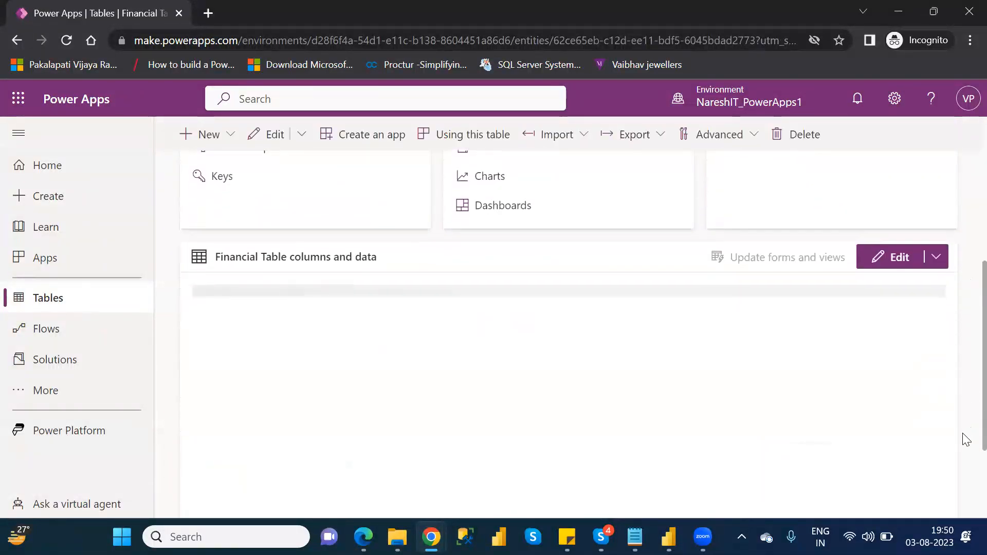
scroll(966, 440, "up", 1)
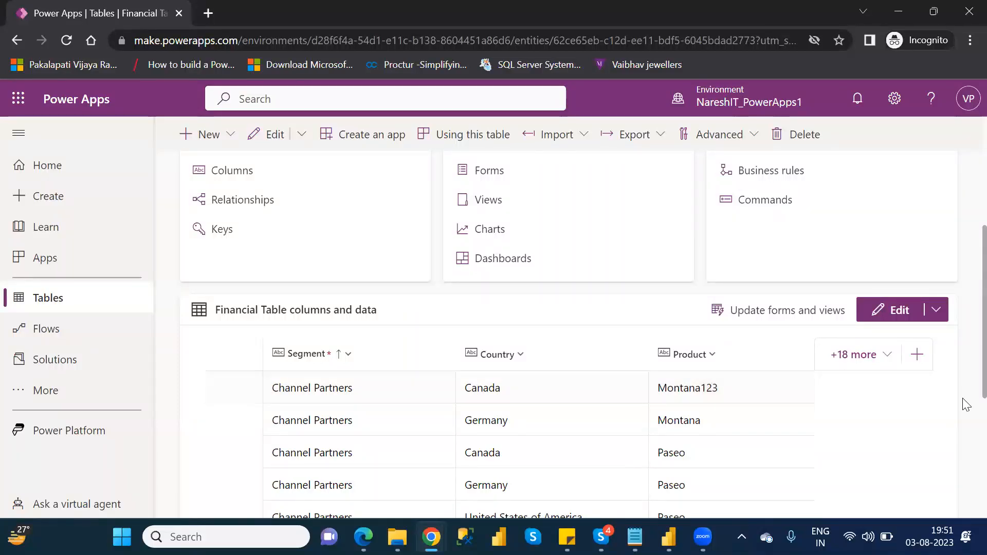
scroll(965, 237, "up", 3)
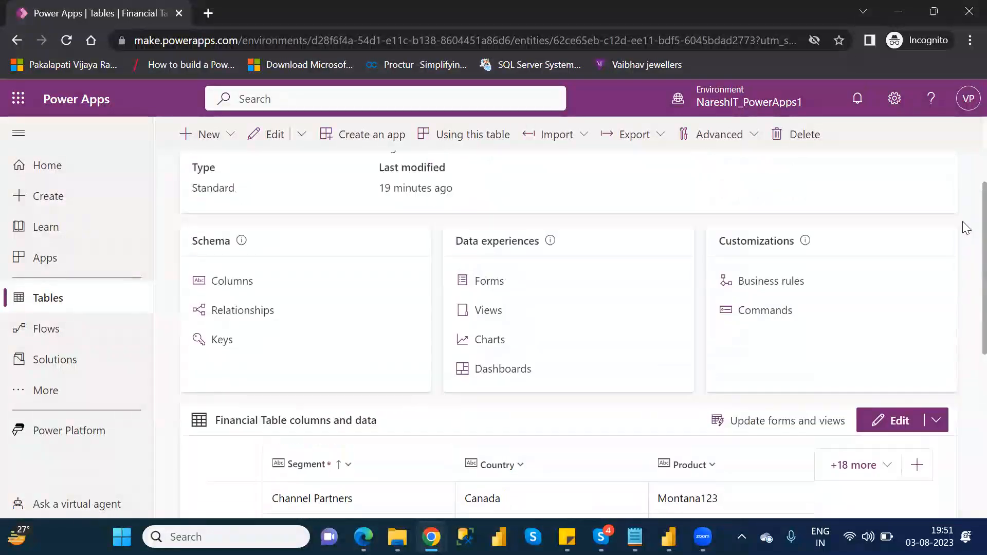
scroll(965, 219, "up", 1)
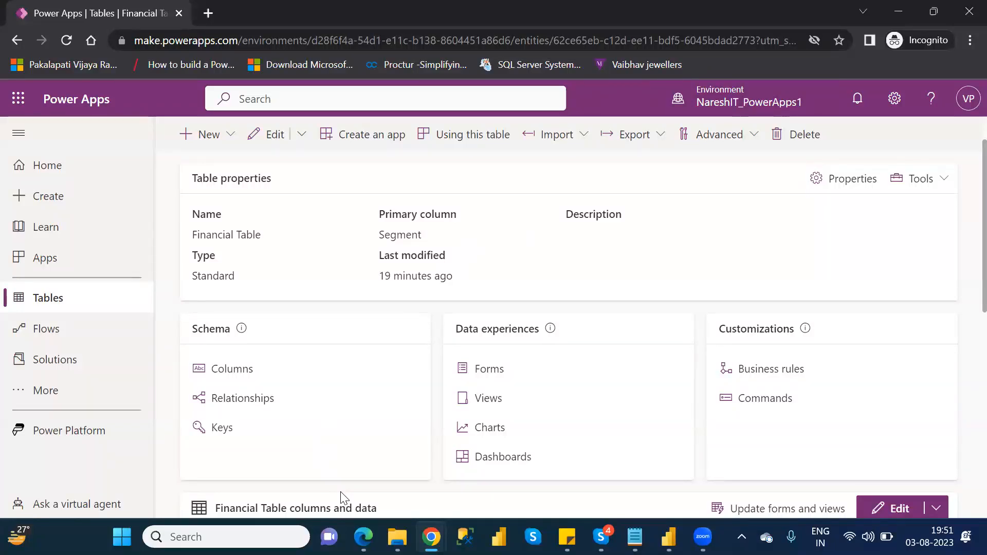
Step: Look at the Financial Table's export options, then return to the Tables list
left_click(653, 139)
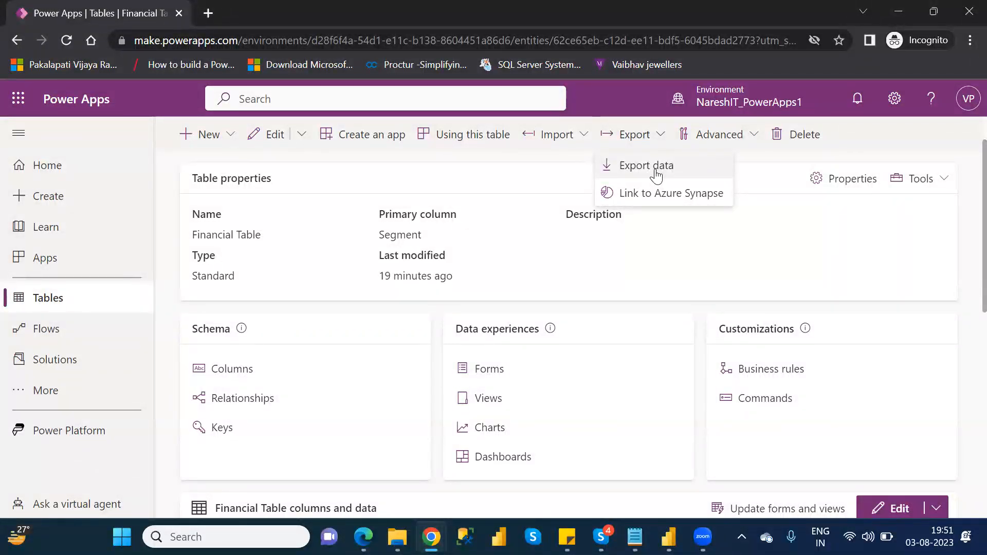
left_click(780, 214)
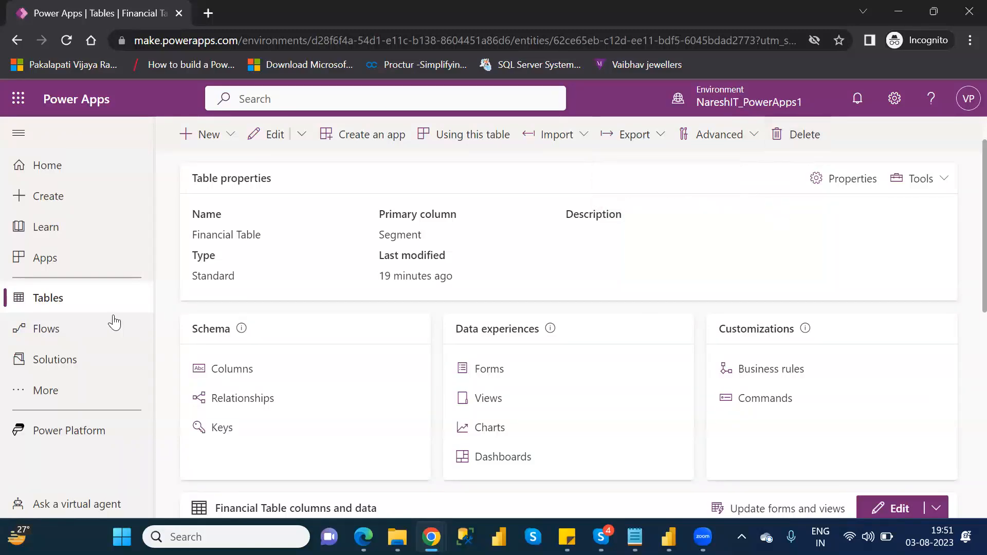
left_click(88, 303)
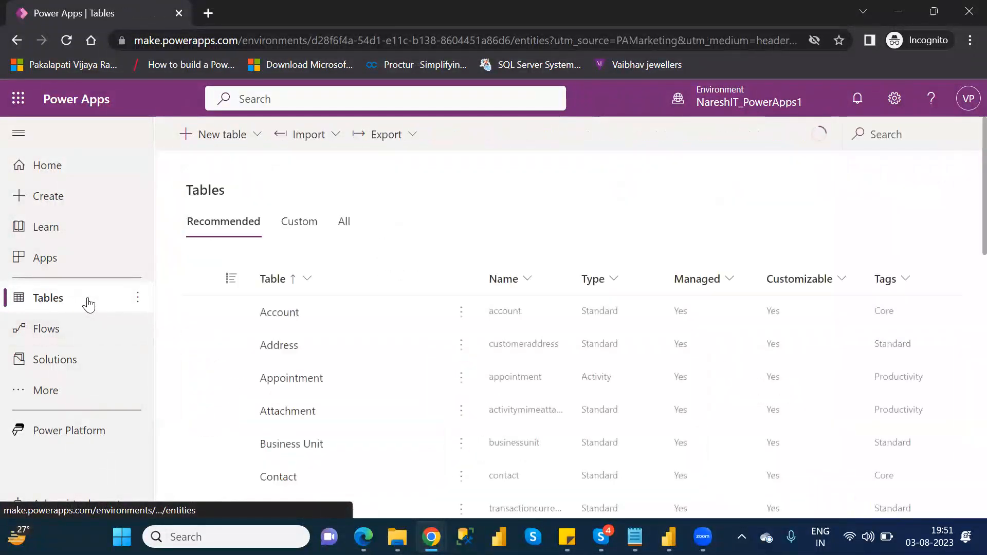
Step: Select the Account table and open its details page
left_click(198, 313)
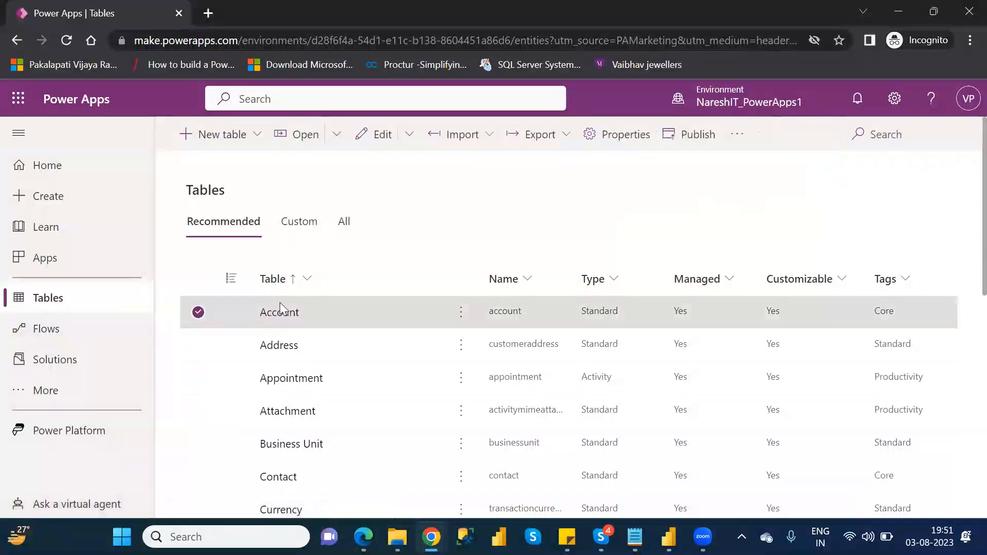
left_click(462, 315)
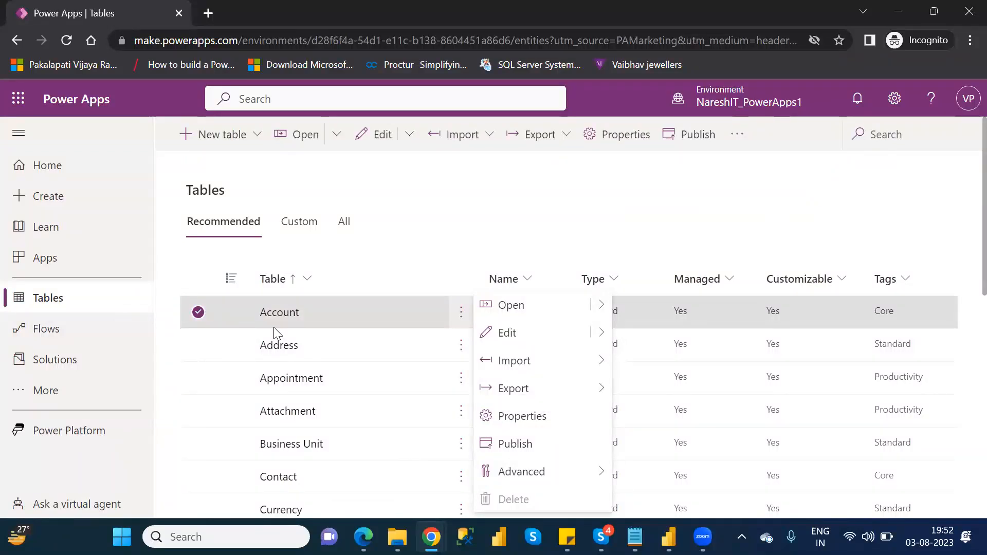
left_click(283, 317)
left_click(284, 317)
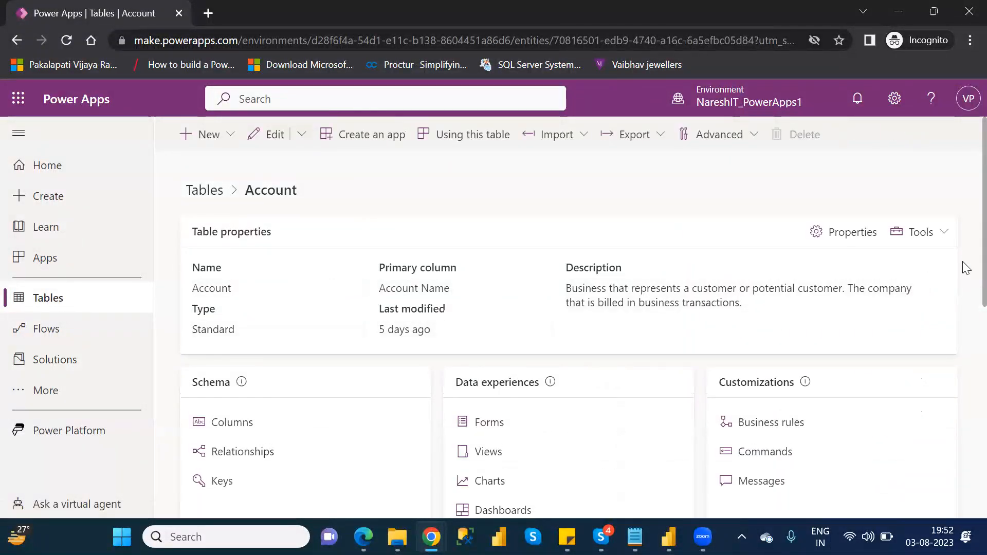
scroll(966, 299, "down", 2)
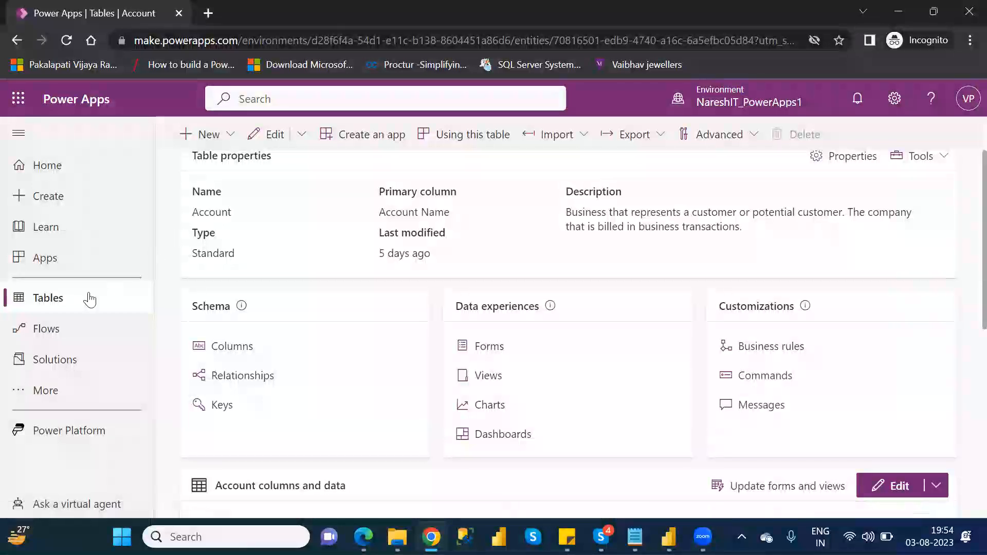
Step: Go to the Home page and scroll through the Your apps list
left_click(66, 308)
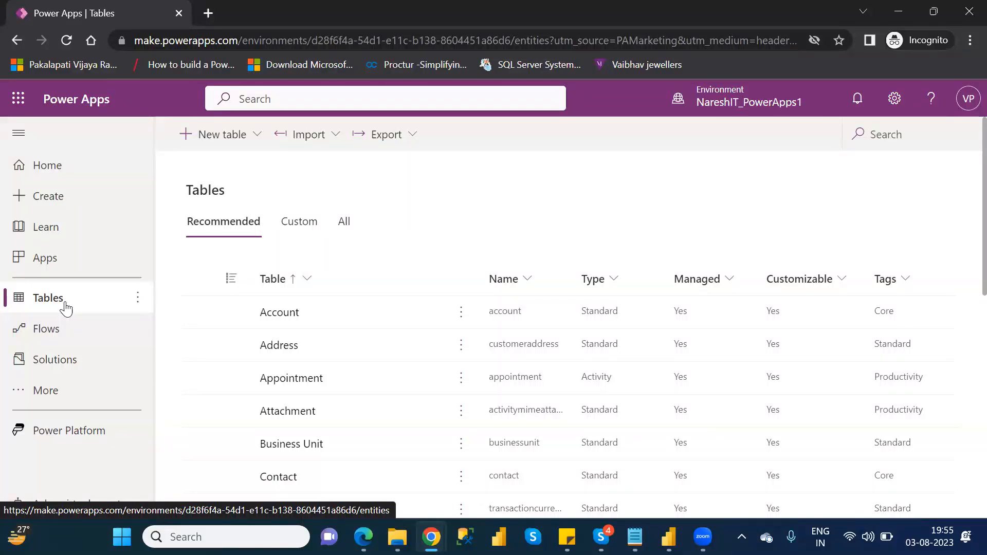
left_click(55, 172)
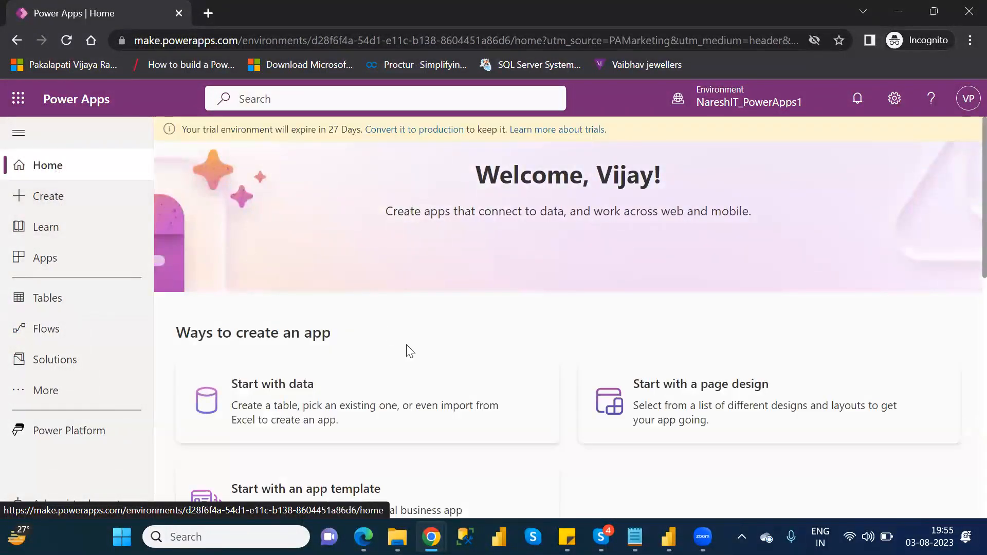
scroll(965, 278, "down", 2)
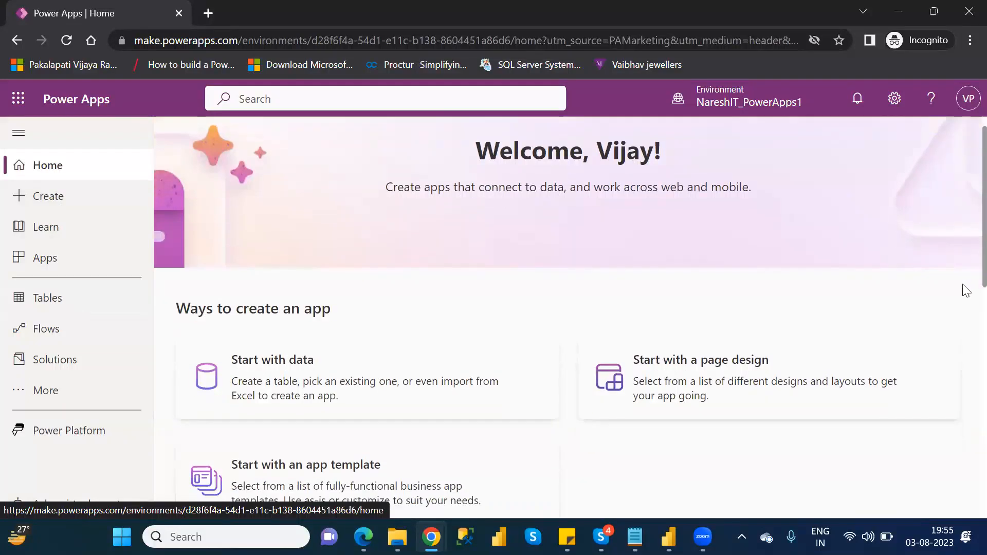
scroll(965, 291, "down", 5)
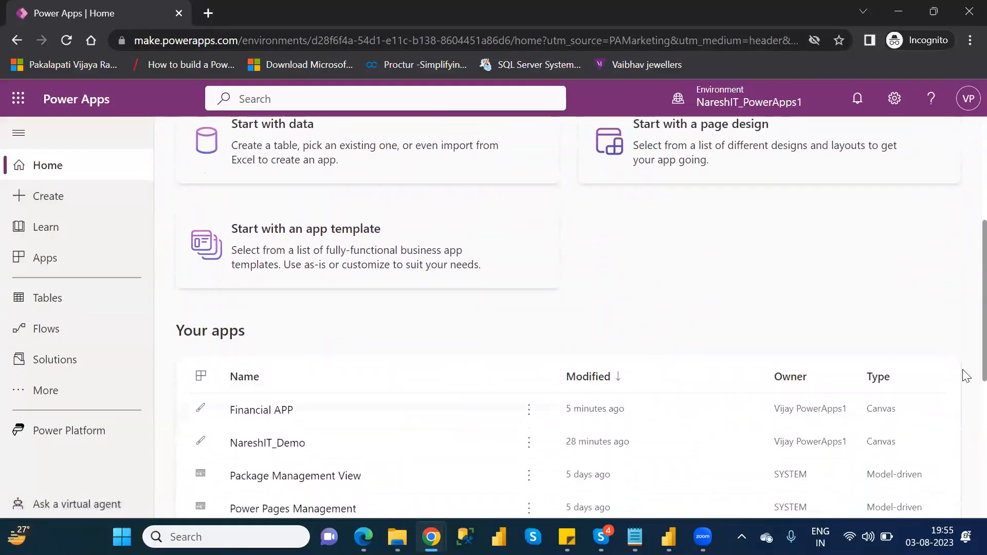
scroll(966, 395, "down", 4)
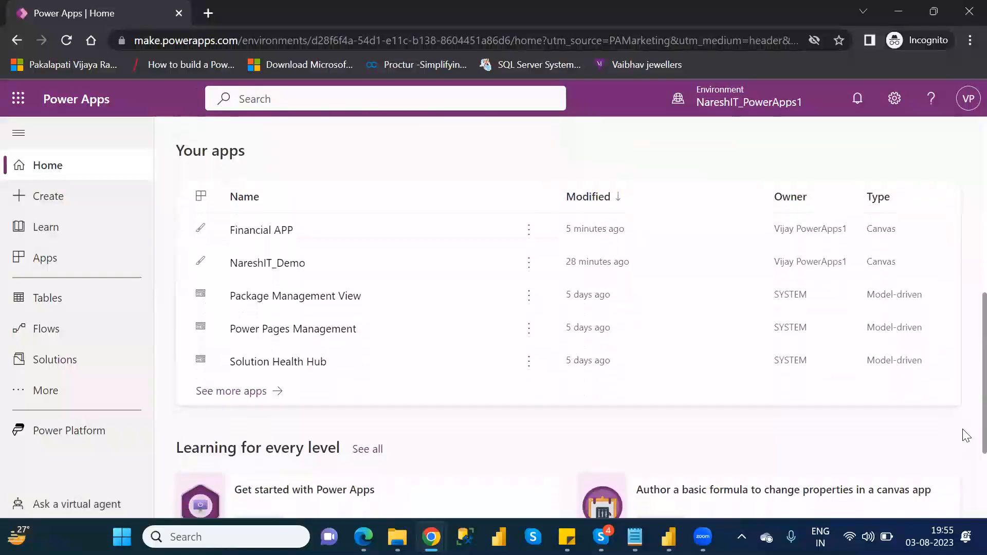
scroll(965, 447, "down", 3)
left_click_drag(963, 497, 962, 518)
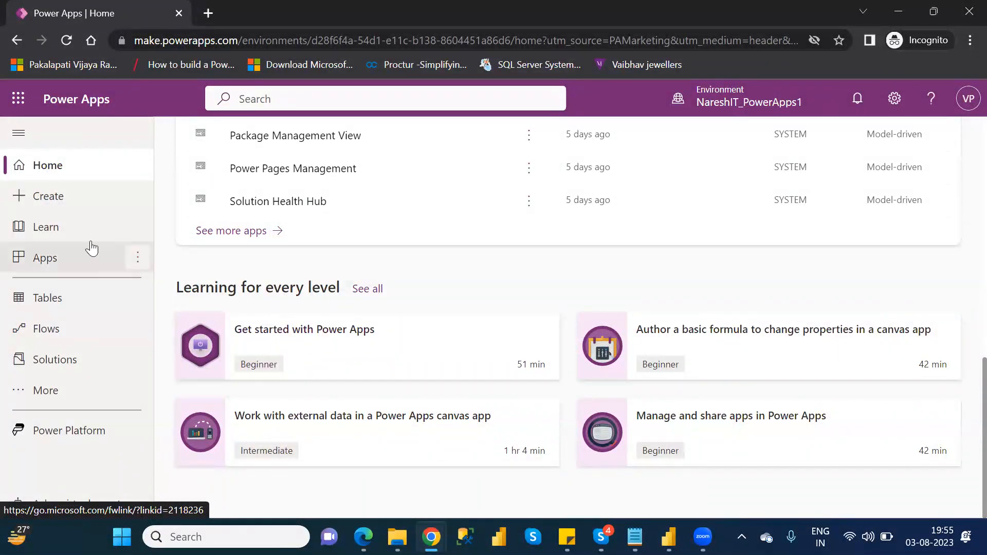
Step: Open the Create page and browse the available app templates
left_click(55, 201)
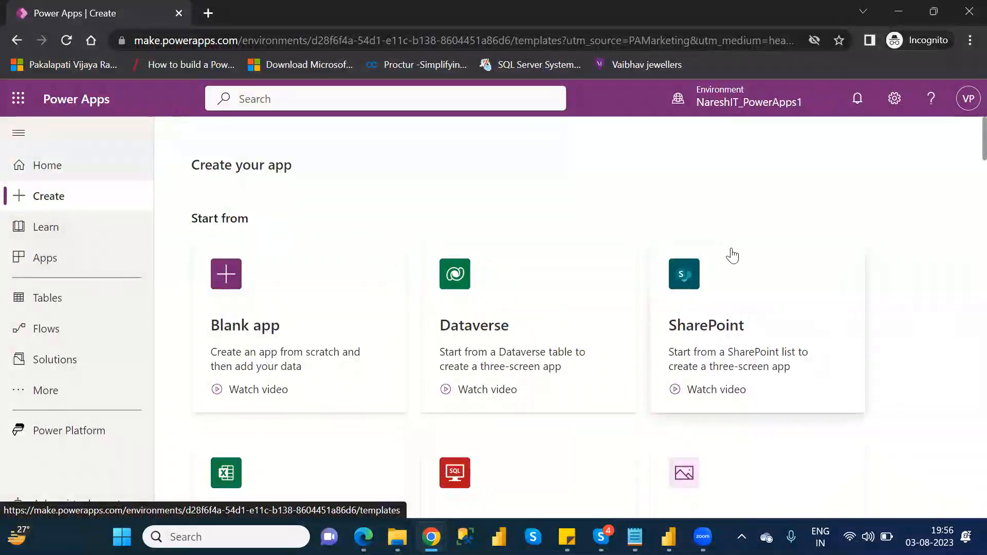
scroll(962, 149, "down", 1)
scroll(967, 154, "down", 10)
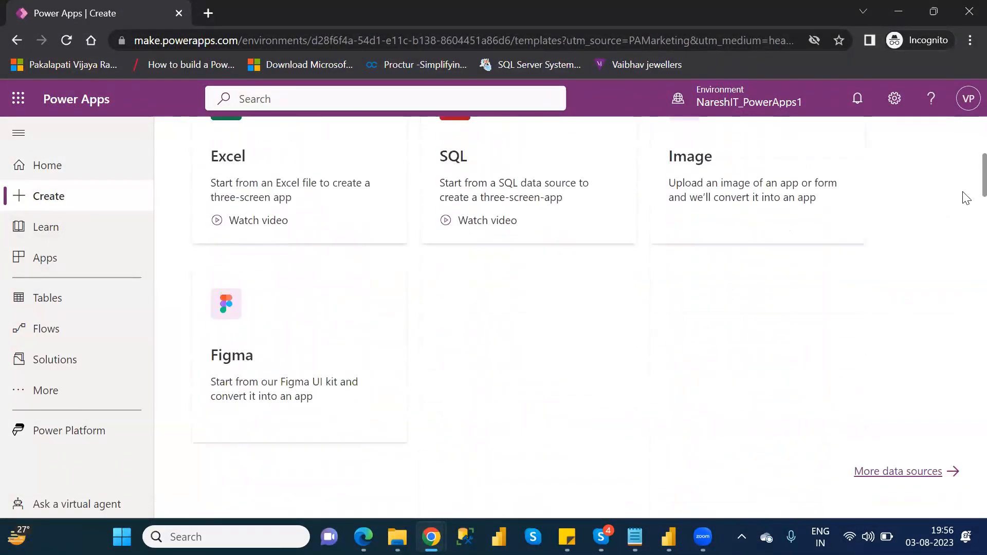
scroll(966, 227, "down", 3)
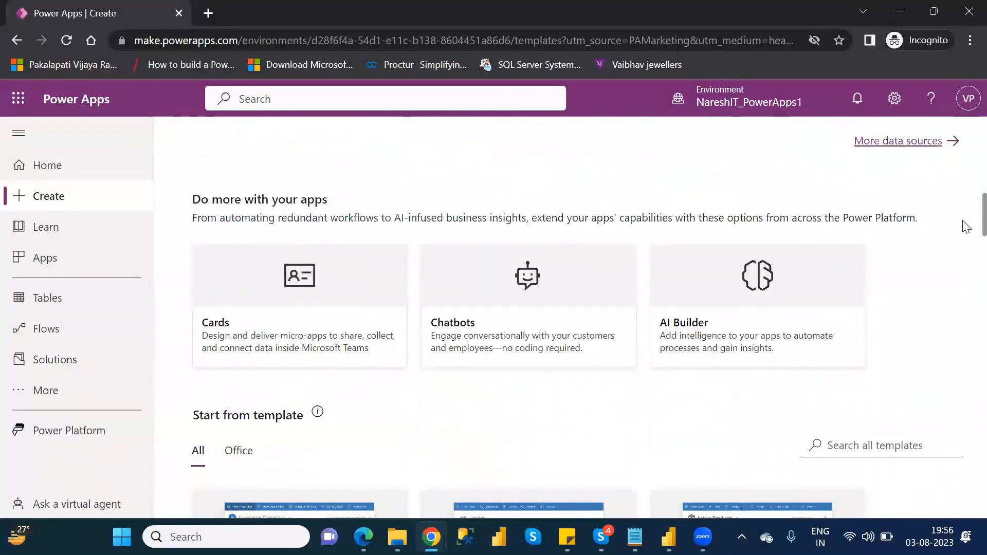
scroll(965, 250, "down", 4)
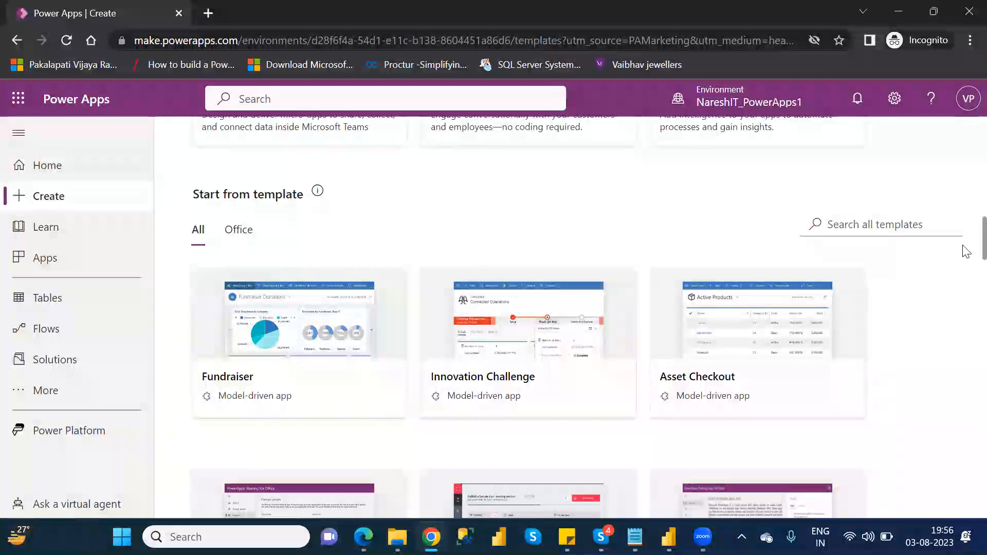
Step: Try to create an app from the Innovation Challenge template
left_click(523, 343)
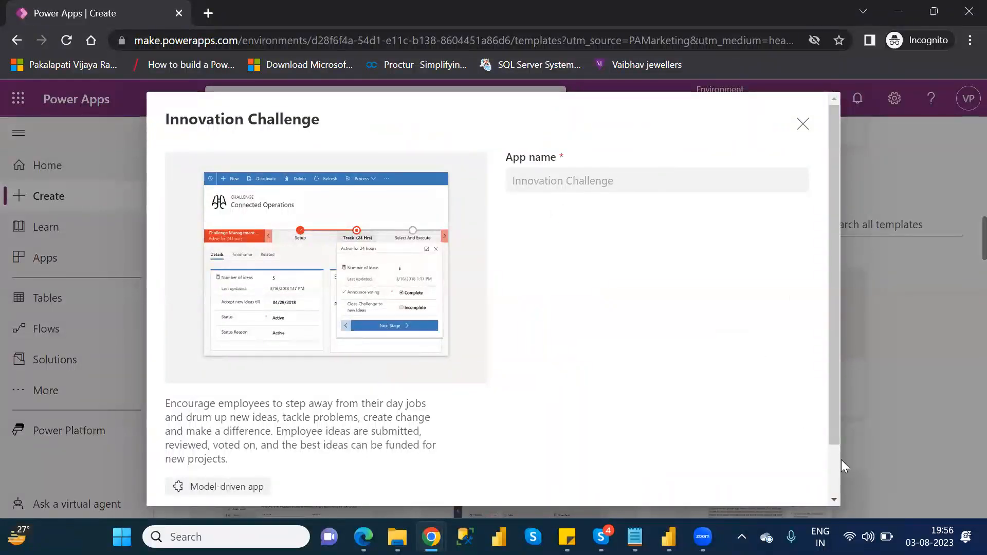
scroll(837, 469, "down", 2)
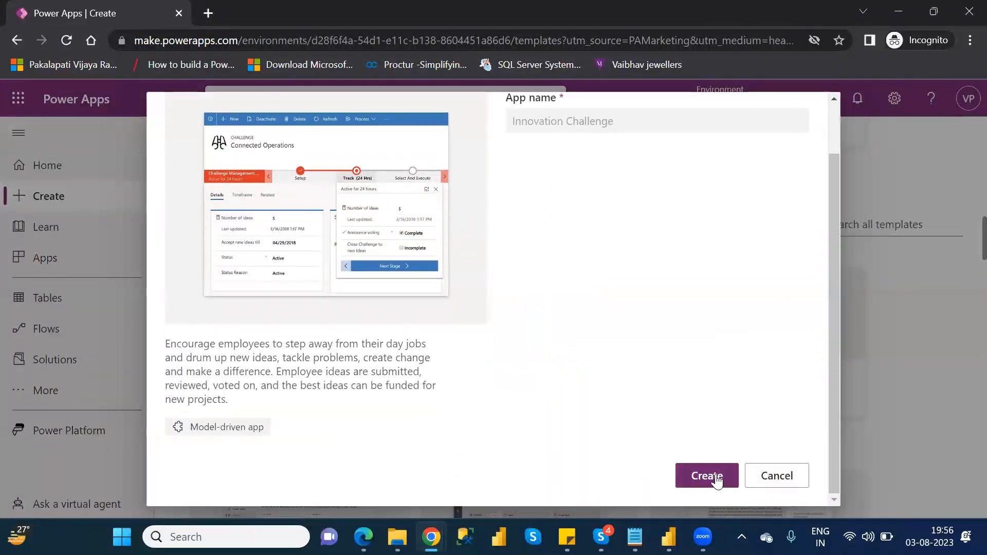
left_click(706, 475)
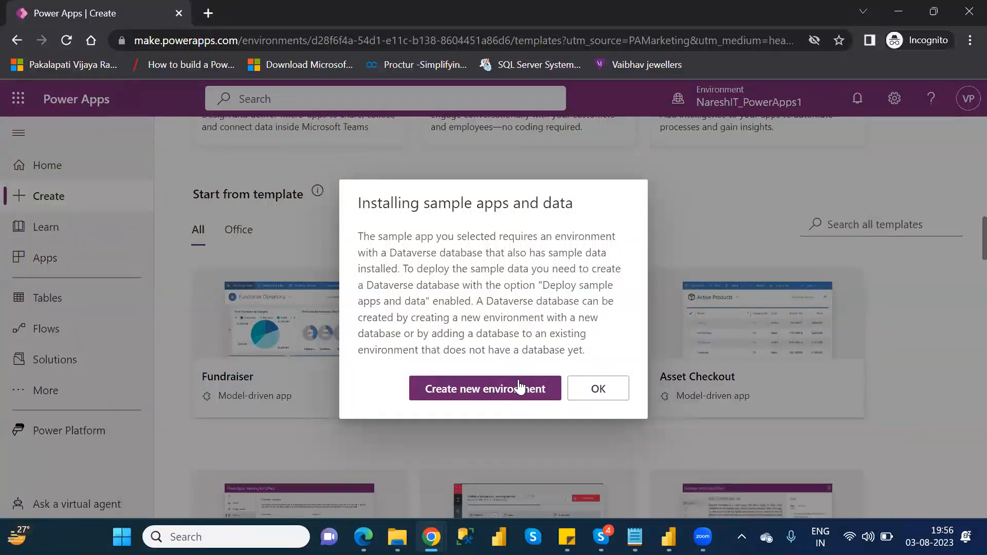
left_click(599, 388)
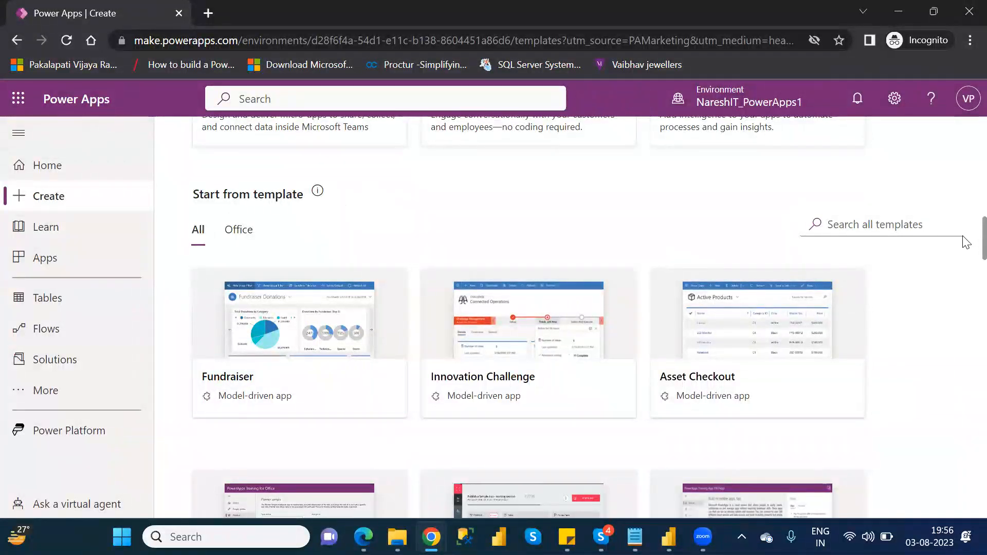
Step: Open the Power Apps Training for Office template details and close them
scroll(963, 242, "down", 2)
scroll(965, 252, "down", 2)
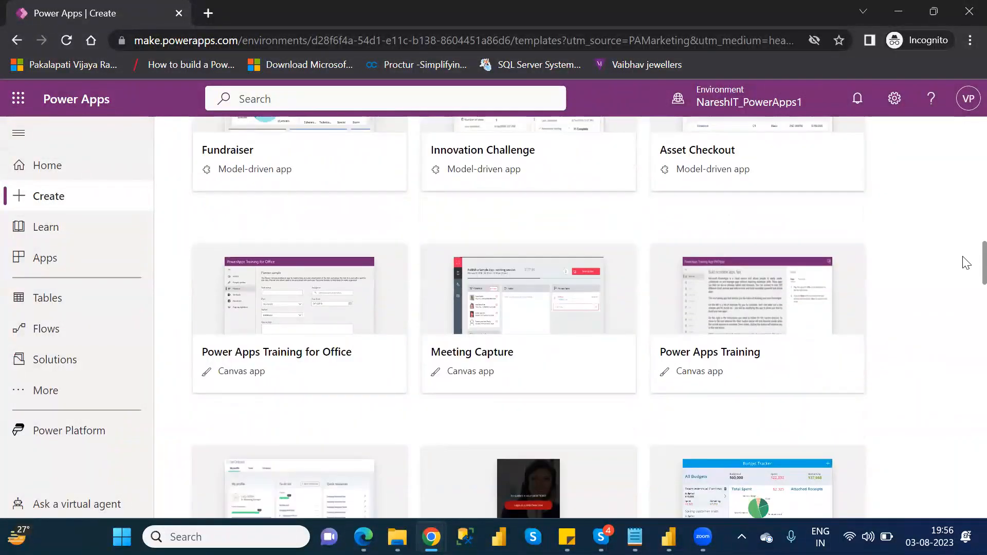
scroll(963, 263, "down", 2)
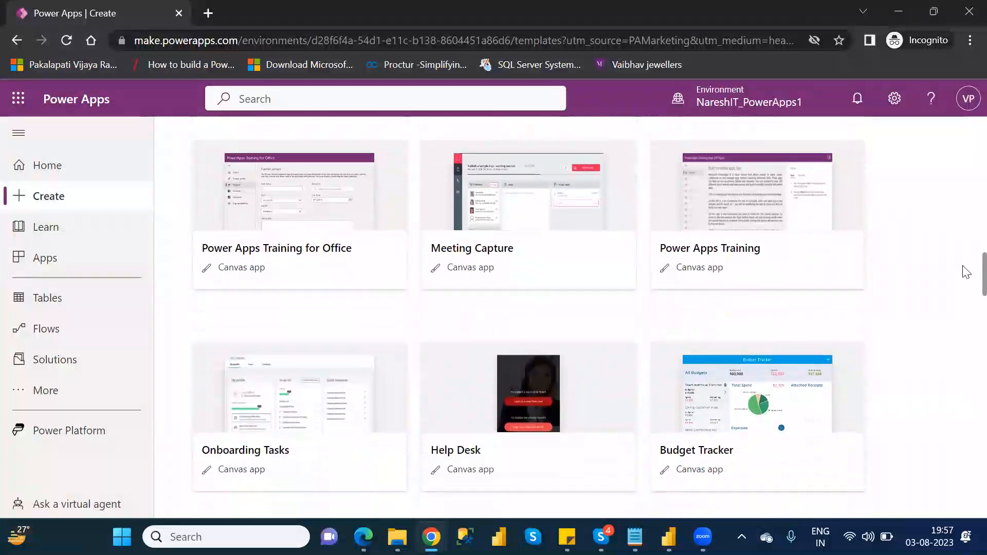
left_click(299, 212)
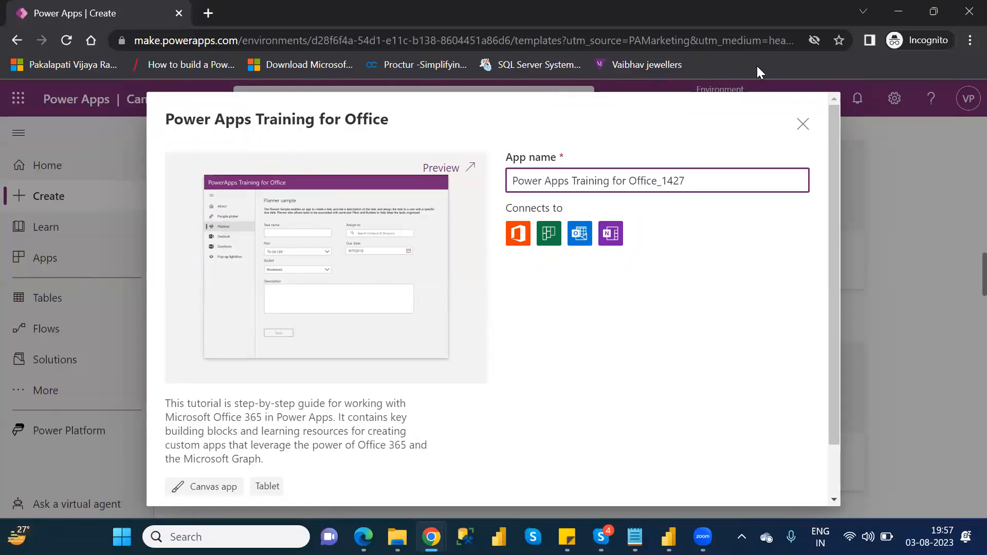
left_click(802, 125)
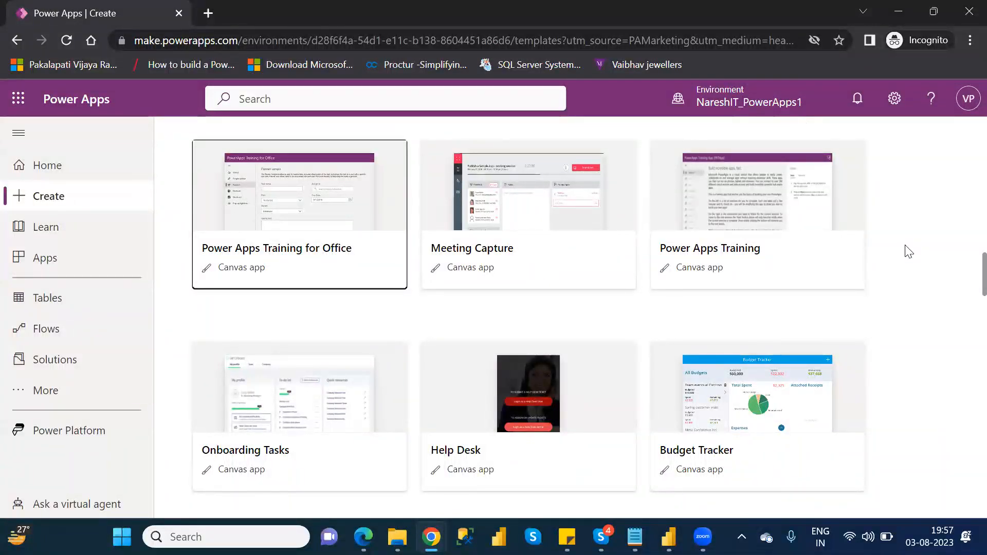
Step: Create a tablet canvas app from the Budget Tracker template and skip the welcome dialog
left_click(717, 398)
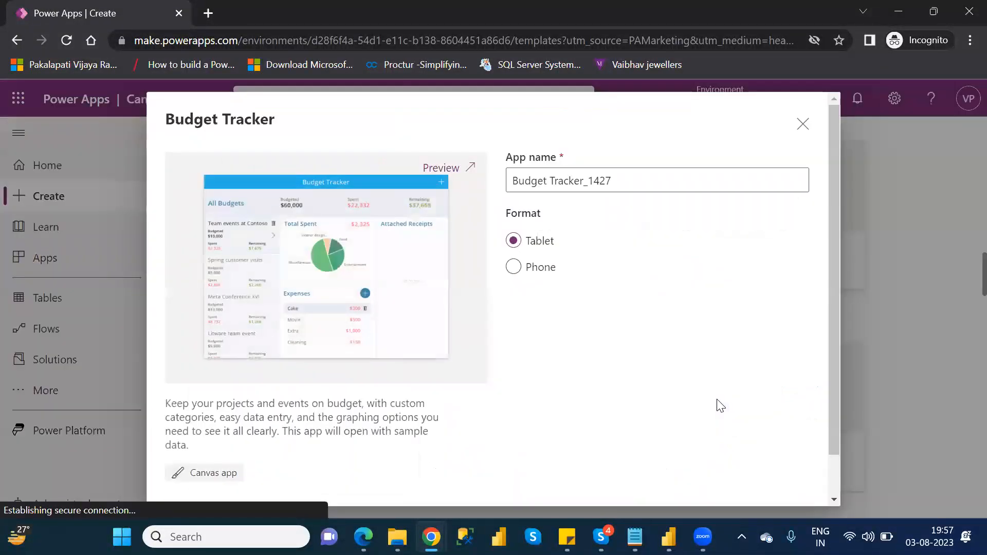
left_click(839, 475)
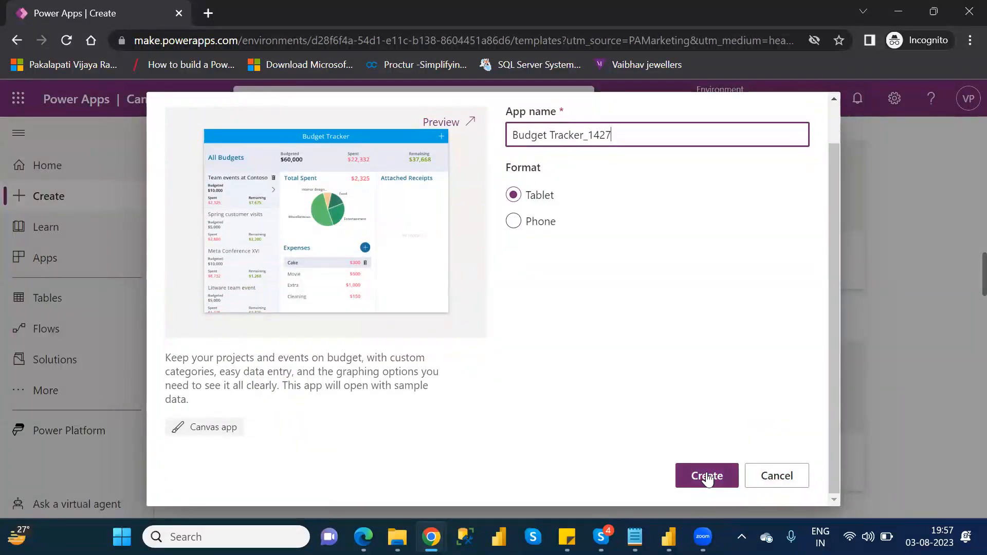
left_click(708, 477)
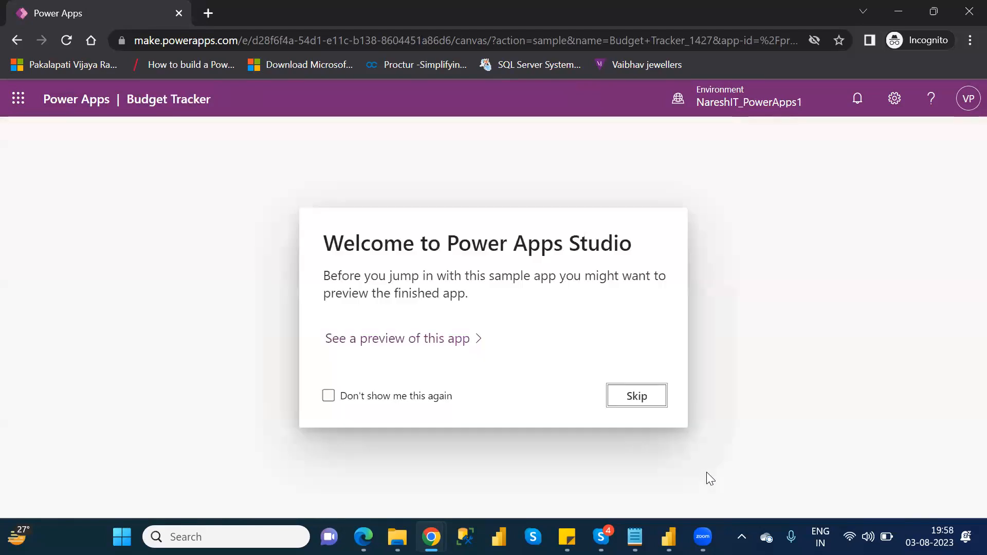
left_click(644, 395)
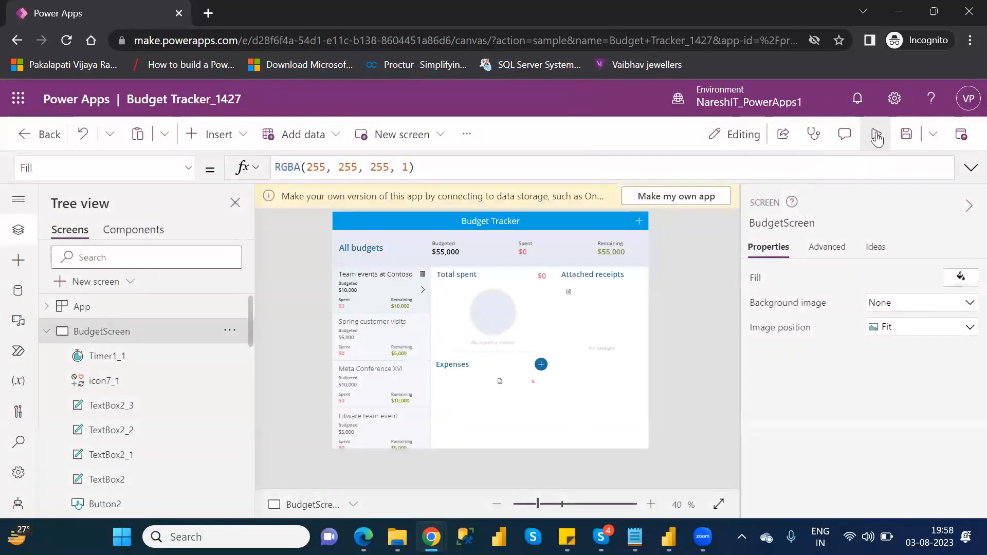
Step: Preview the app and select the Spring customer visits and Meta Conference XVI budgets
left_click(876, 134)
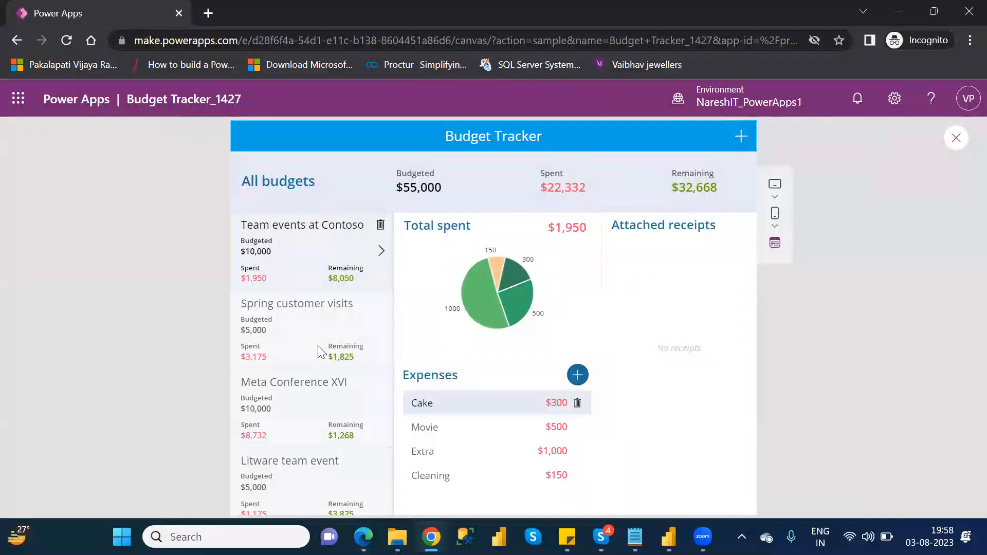
left_click(291, 317)
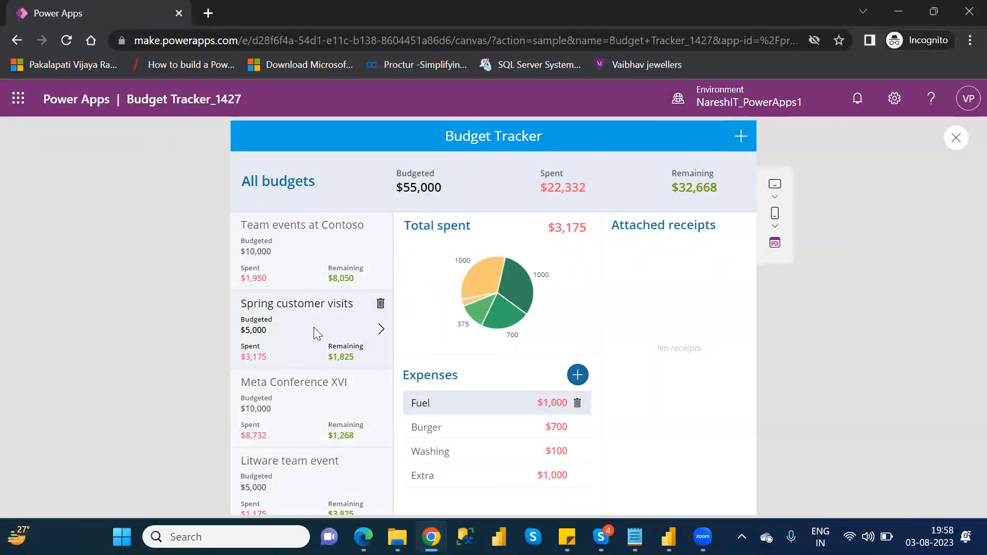
left_click(297, 397)
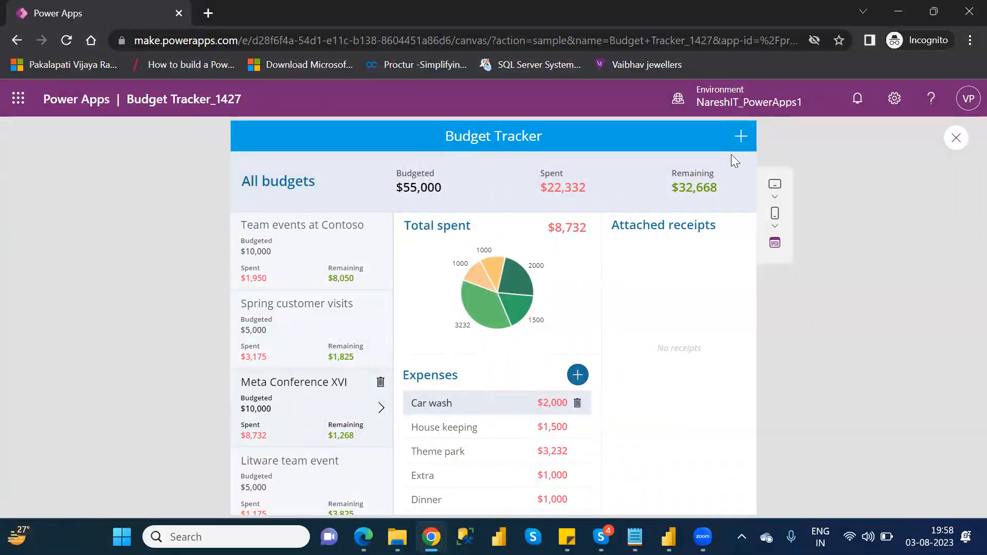
Step: Add a new budget titled Power Apps with a budget amount of 20000 and save it
left_click(740, 140)
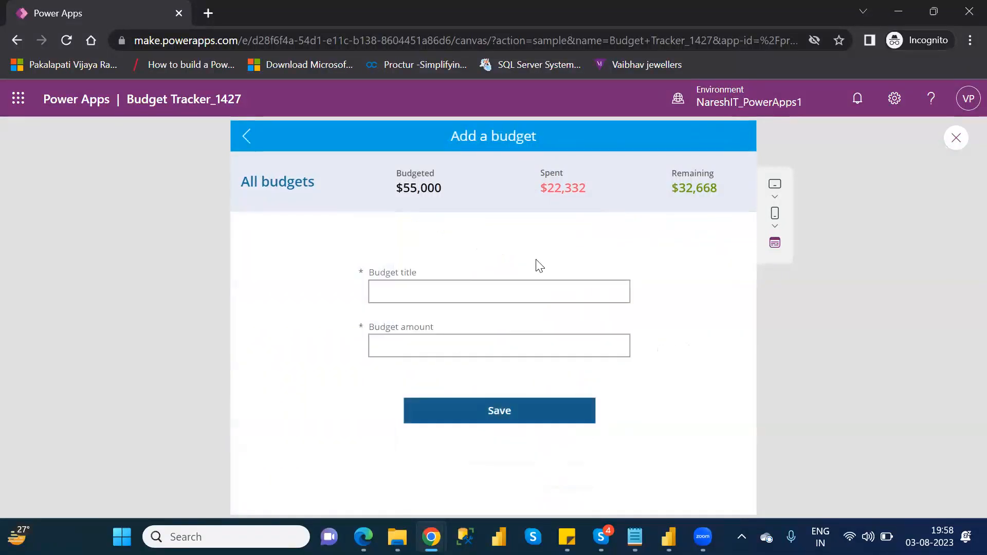
left_click(482, 290)
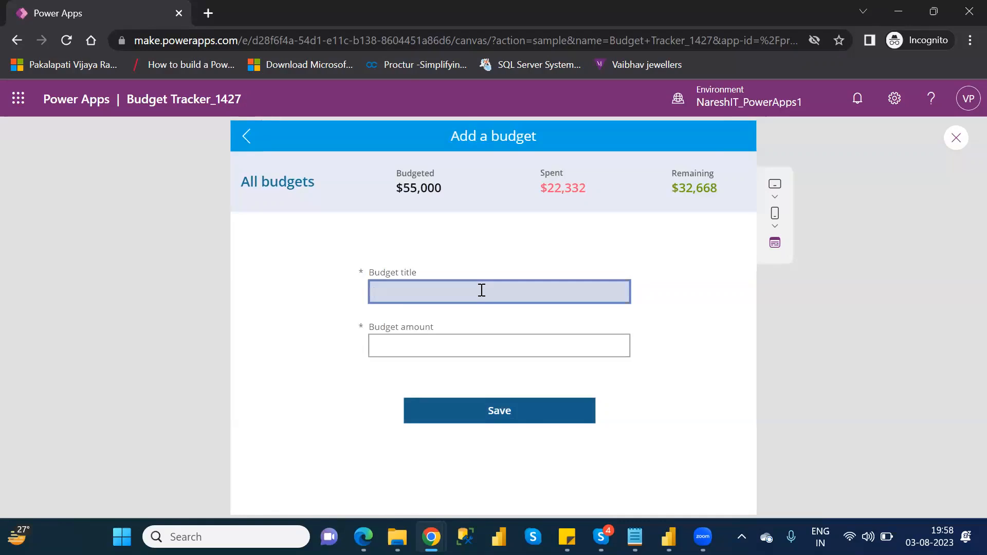
type("Power Apps")
left_click(448, 340)
left_click(449, 341)
type("2000")
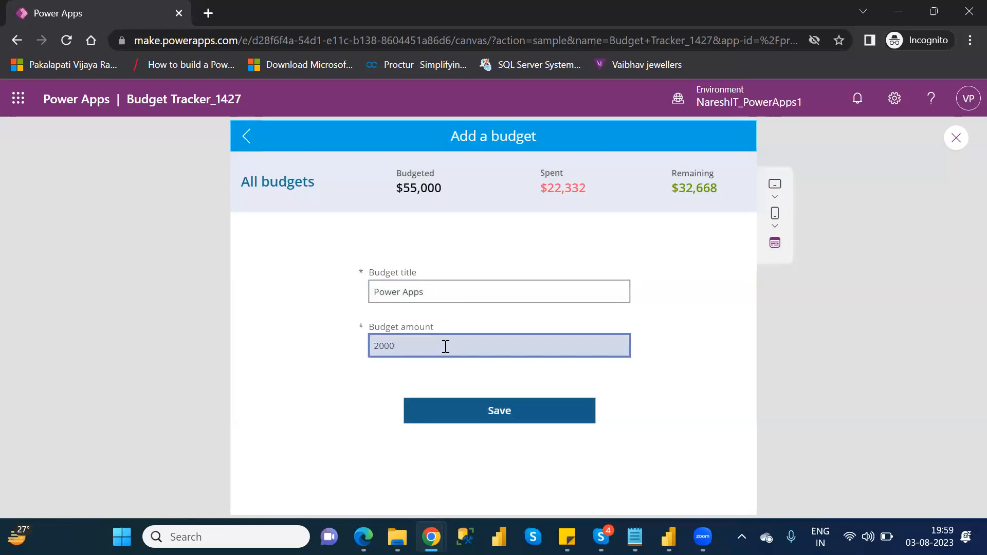
type("0")
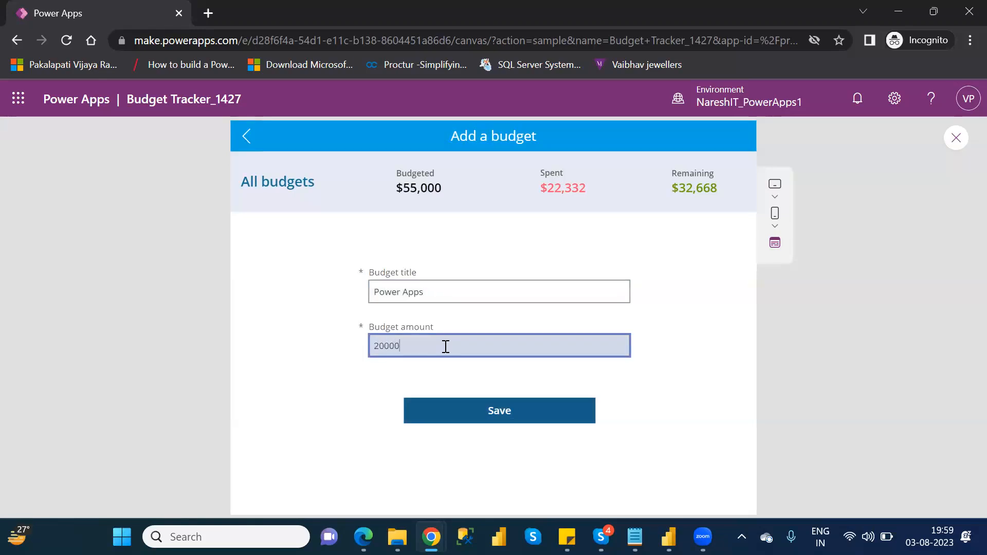
left_click(514, 410)
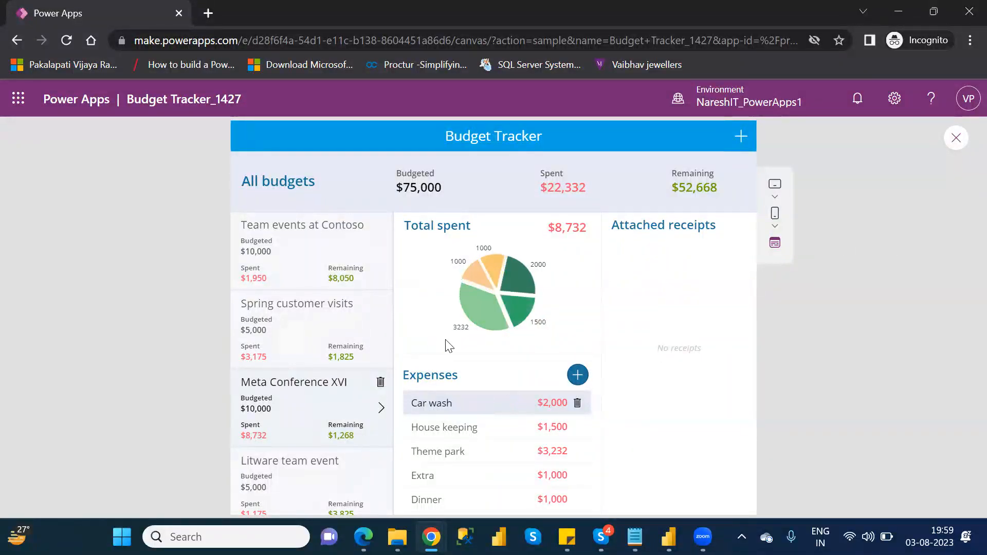
Step: Select the Spring customer visits budget, then scroll the list and select the Power Apps budget
left_click(383, 327)
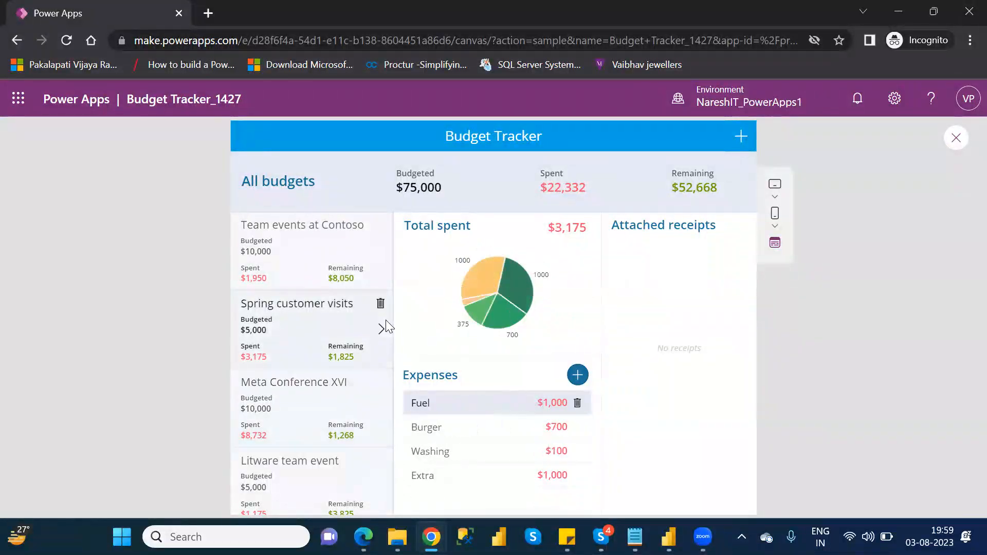
scroll(386, 324, "down", 2)
scroll(386, 321, "down", 2)
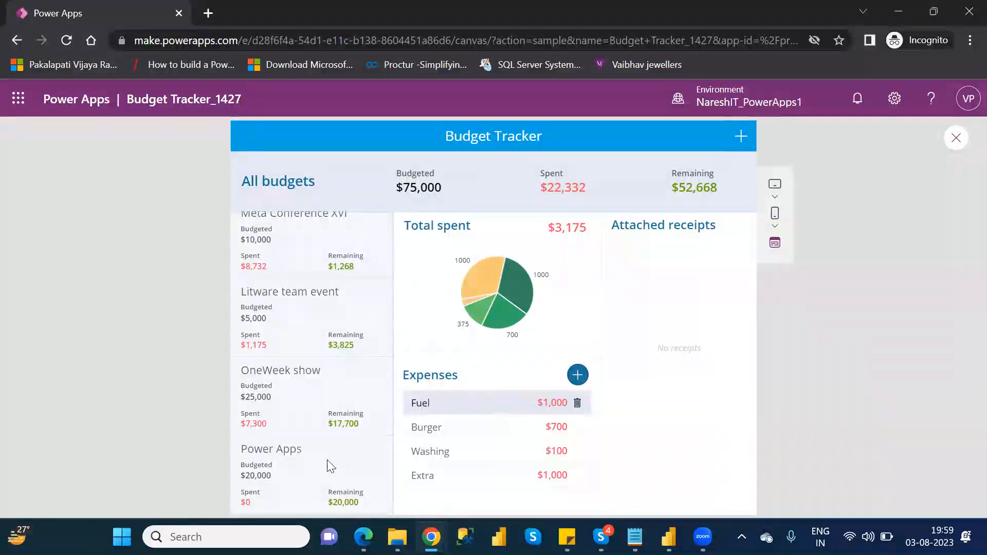
left_click(330, 466)
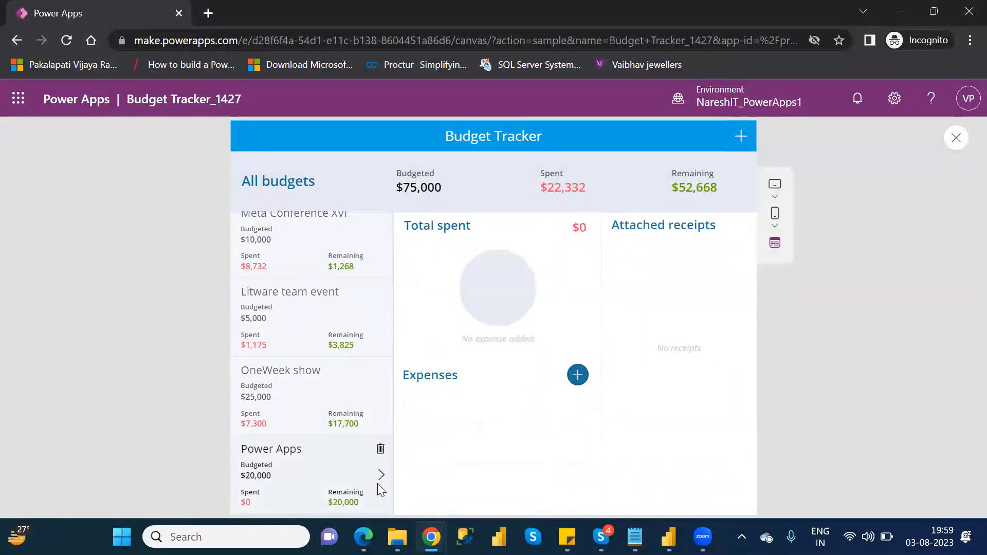
Step: Open the Add an expense screen with camera access allowed, then close the preview and its tip dialog
left_click(581, 373)
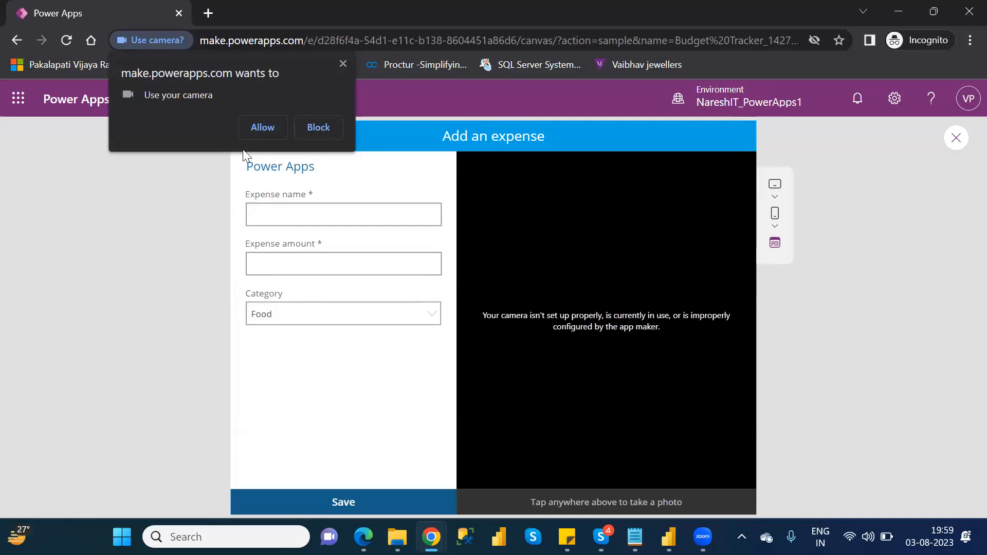
left_click(263, 128)
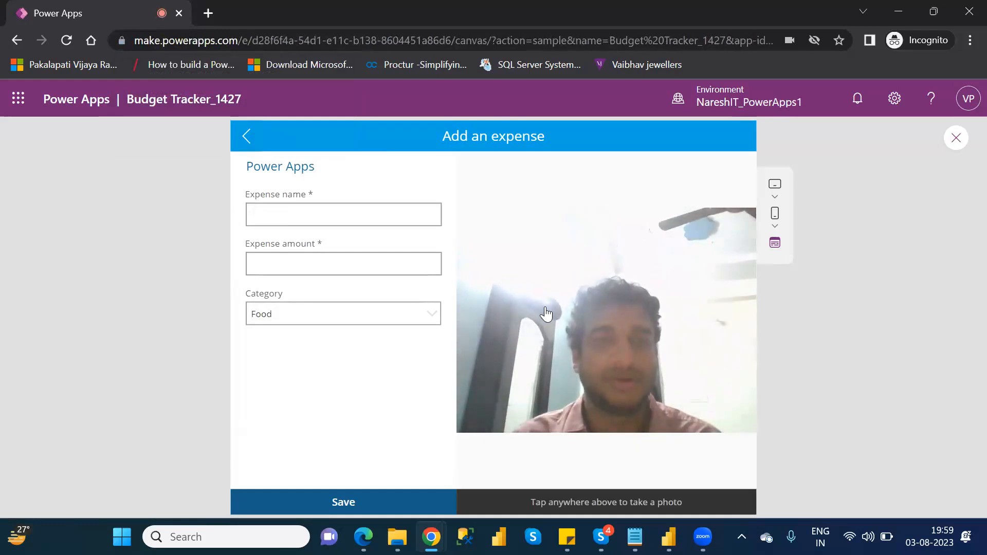
left_click(957, 140)
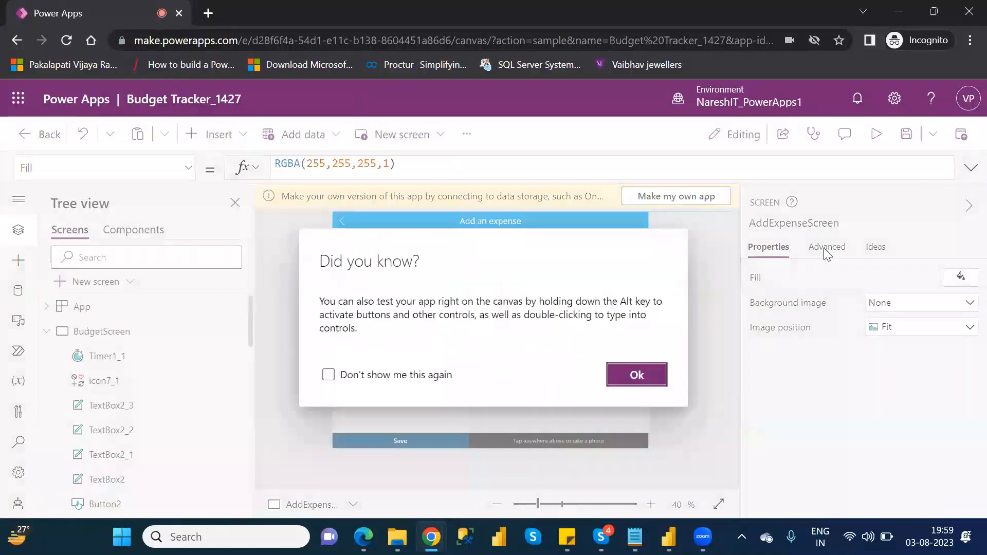
left_click(637, 377)
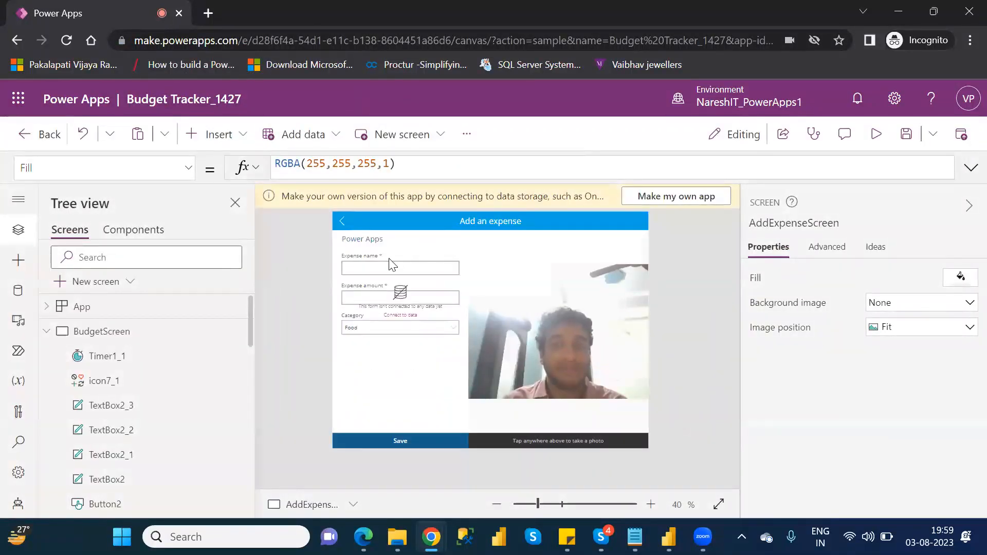
Step: Leave the app editor without saving the changes, and skip the welcome dialog that reappears
left_click(21, 140)
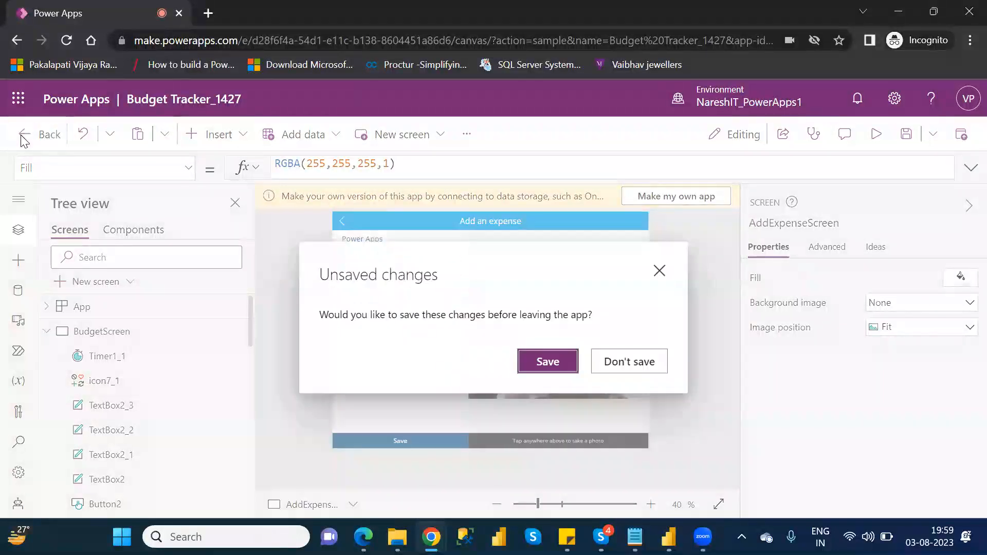
left_click(547, 362)
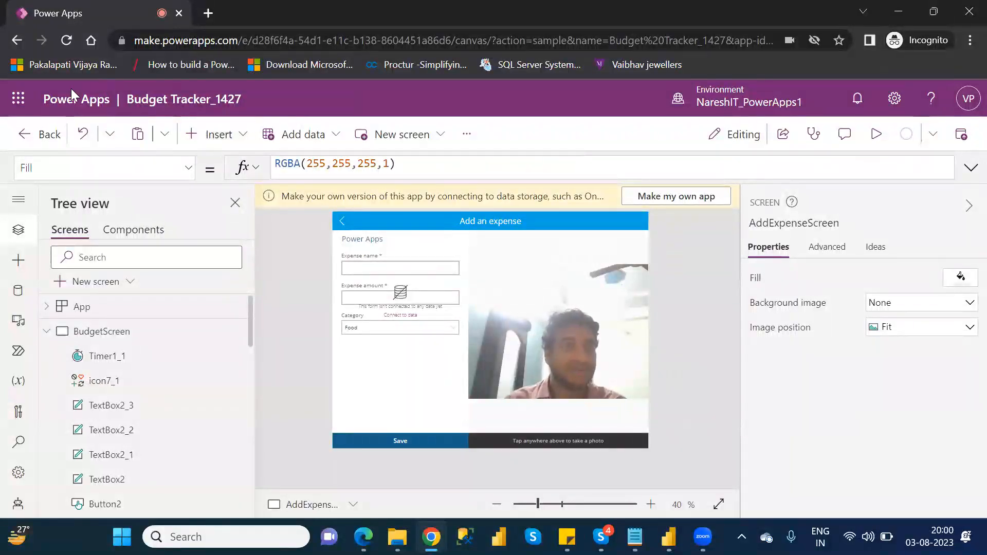
left_click(45, 135)
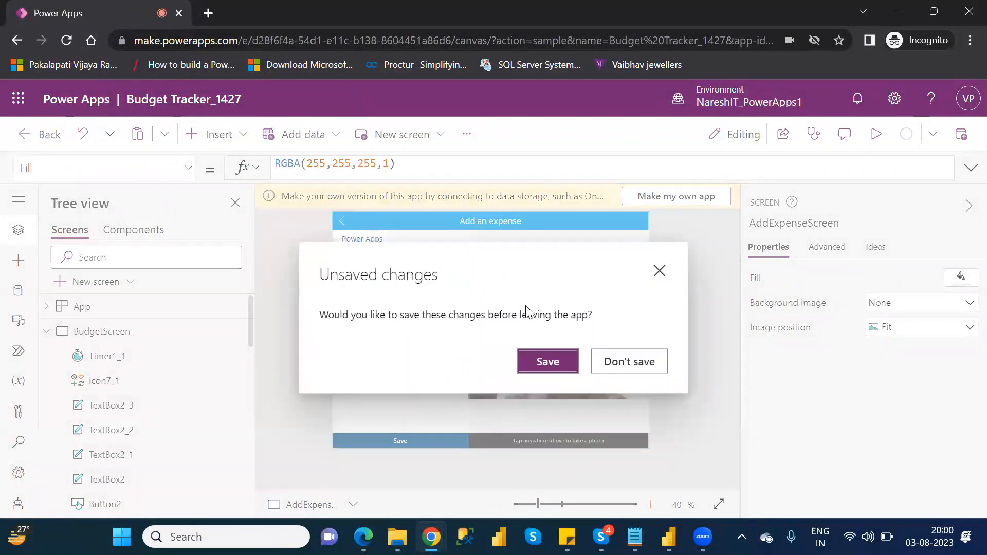
left_click(625, 363)
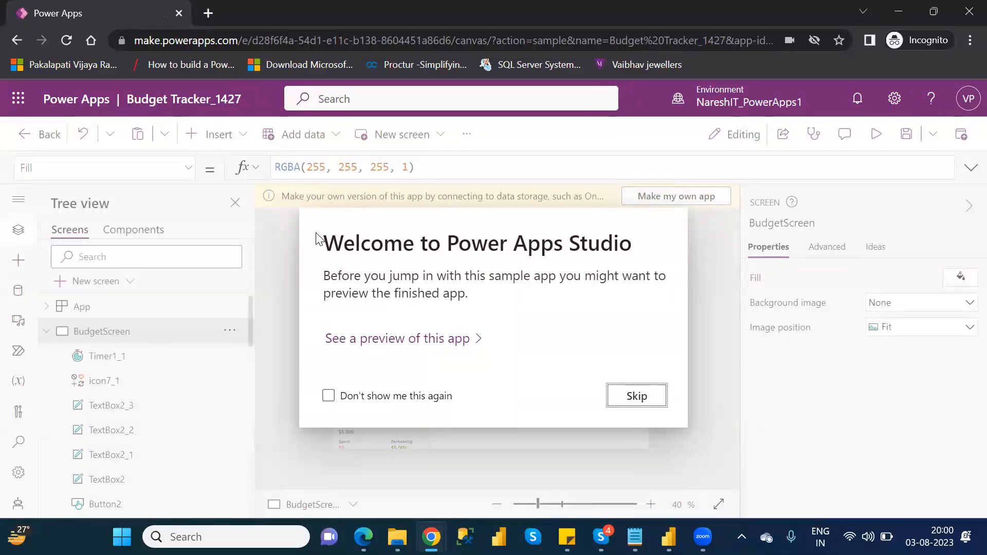
left_click(637, 396)
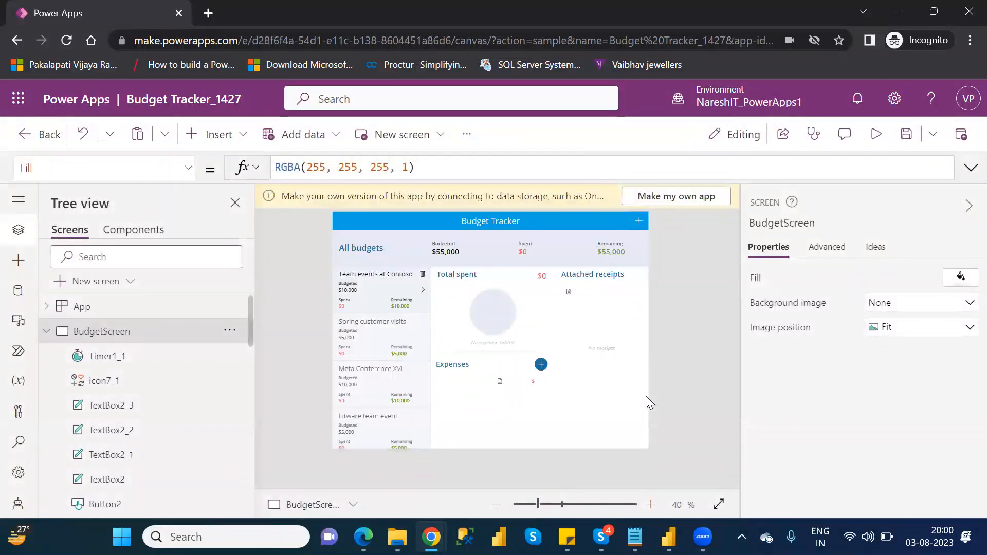